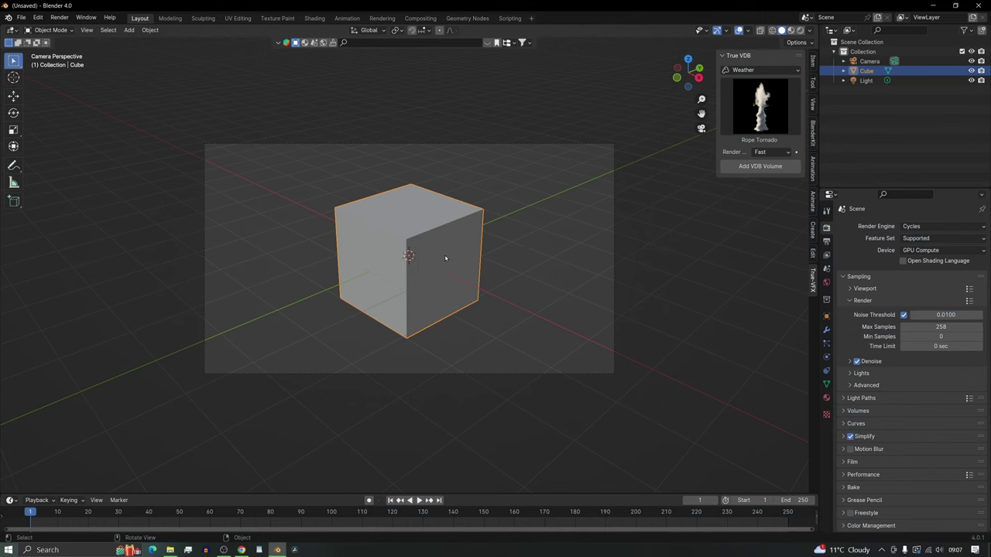
- Delete the default cube and import the te37bp wheel blueprint with Images as Planes
{"action": "key", "text": "x"}
{"action": "left_click", "coordinate": [446, 262]}
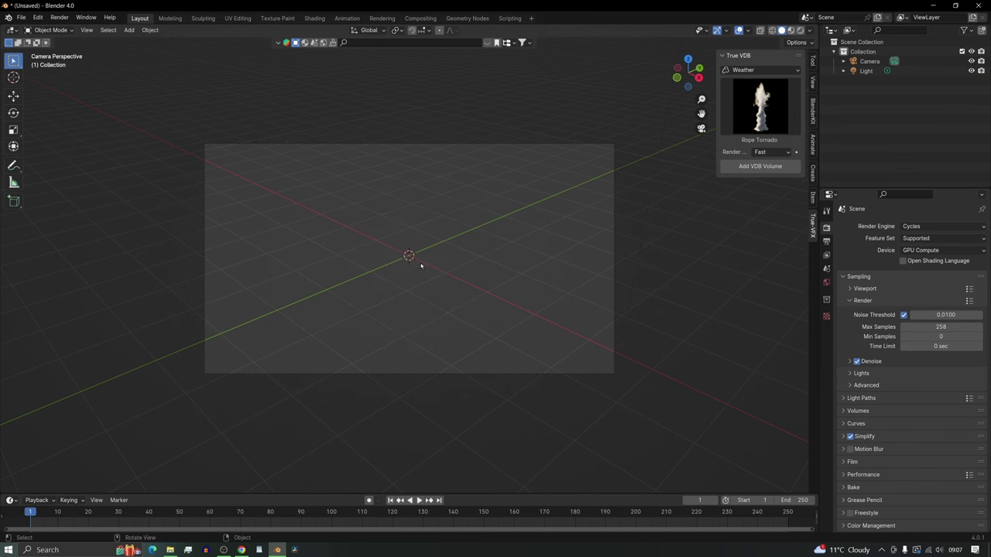
{"action": "key", "text": "shift+a"}
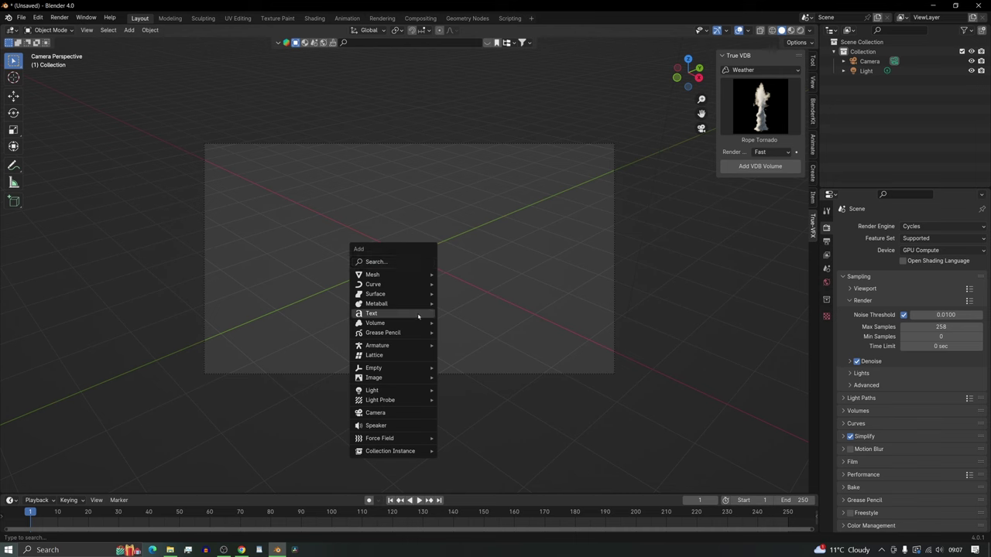
{"action": "mouse_move", "coordinate": [387, 376]}
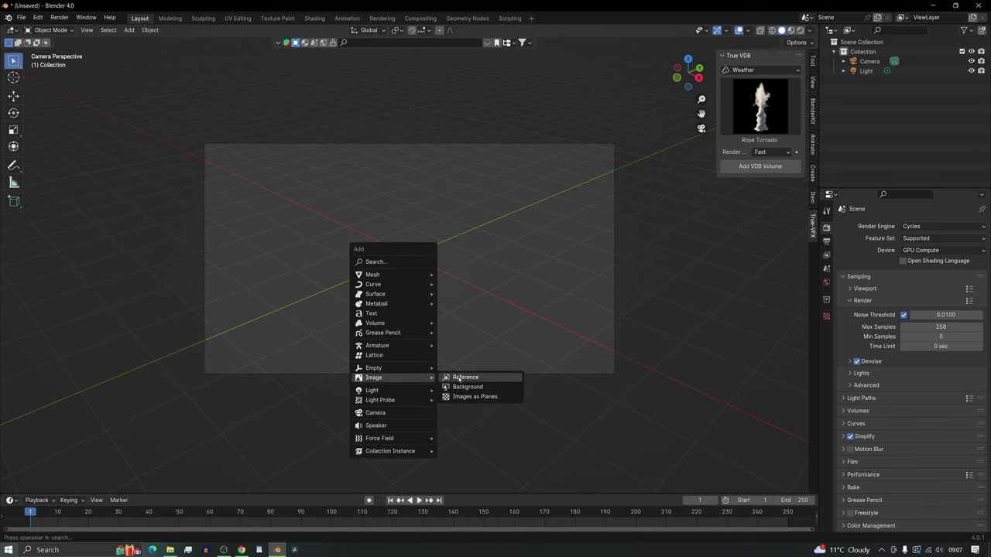
{"action": "left_click", "coordinate": [475, 397]}
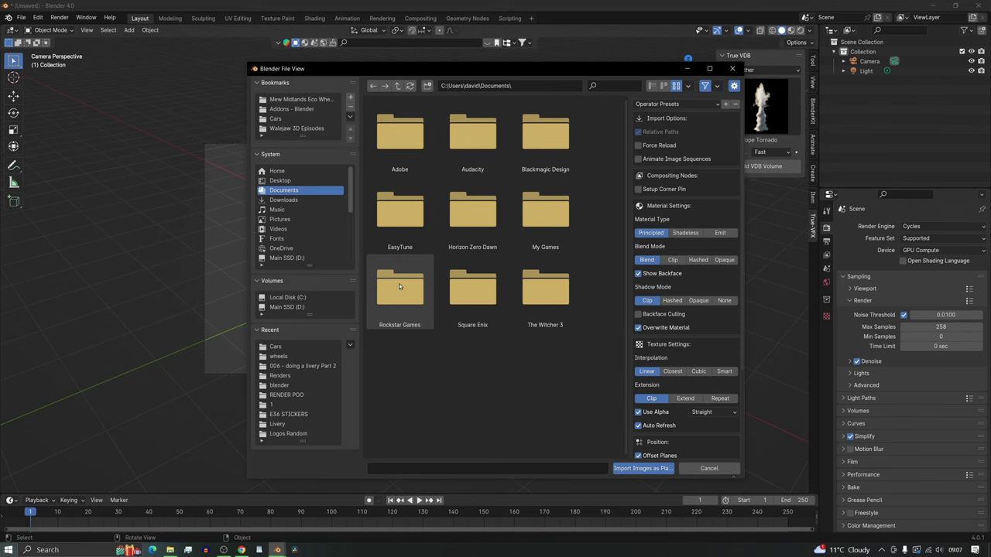
{"action": "left_click", "coordinate": [275, 356]}
{"action": "left_click", "coordinate": [472, 131]}
{"action": "left_click", "coordinate": [635, 469]}
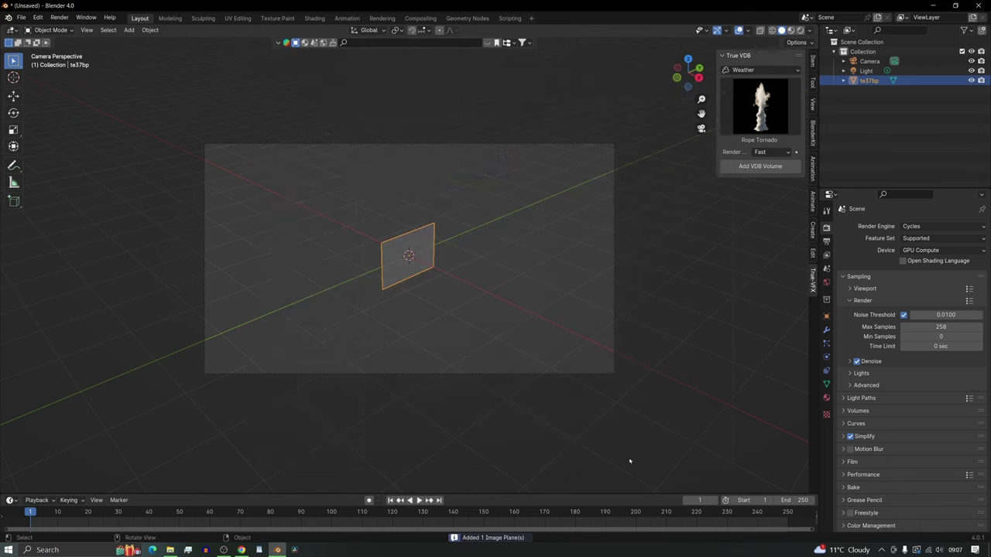
- Rotate the blueprint plane 90° about the global Y axis and show it from above in Material Preview shading
{"action": "type", "text": "ry90"}
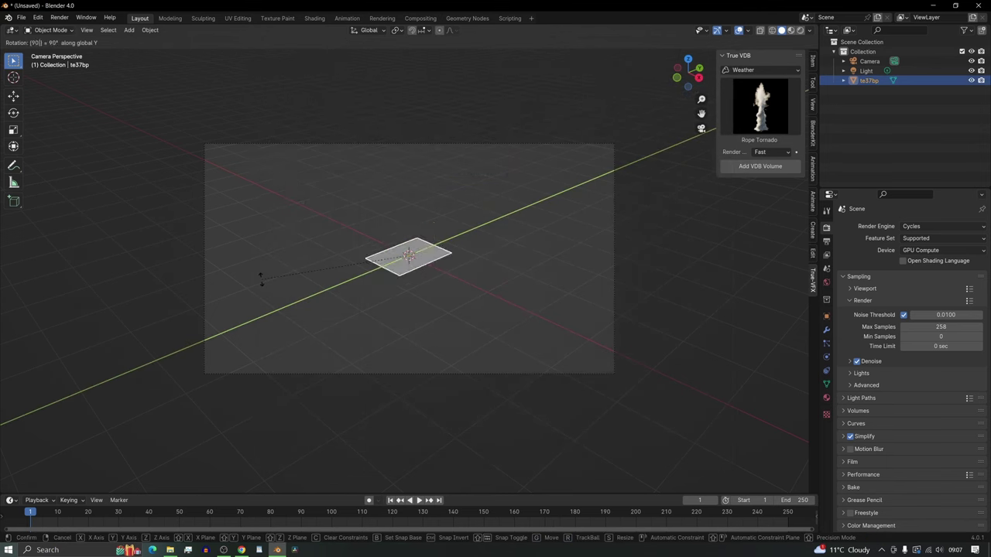
{"action": "key", "text": "Return"}
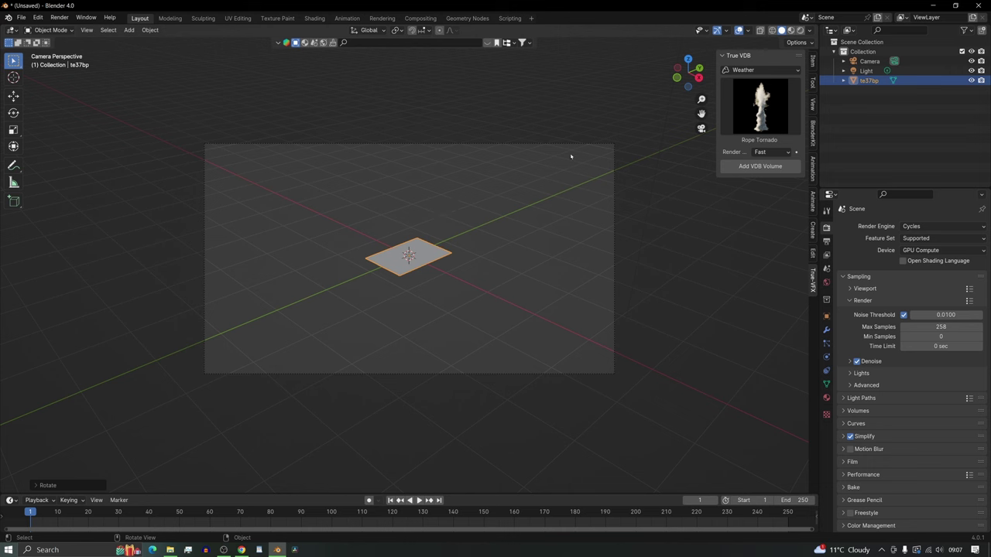
{"action": "left_click", "coordinate": [687, 59]}
{"action": "key", "text": "KP_Decimal"}
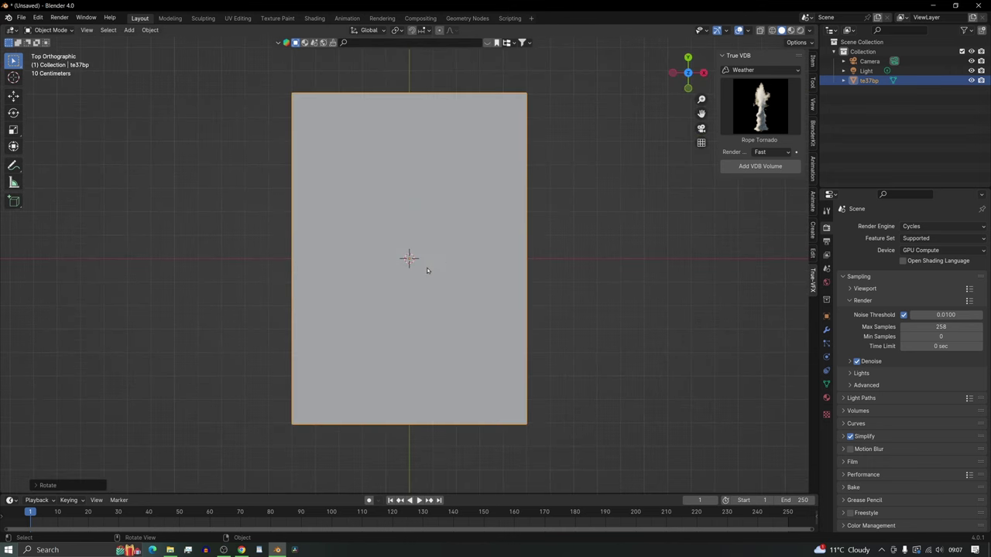
{"action": "left_click", "coordinate": [790, 29]}
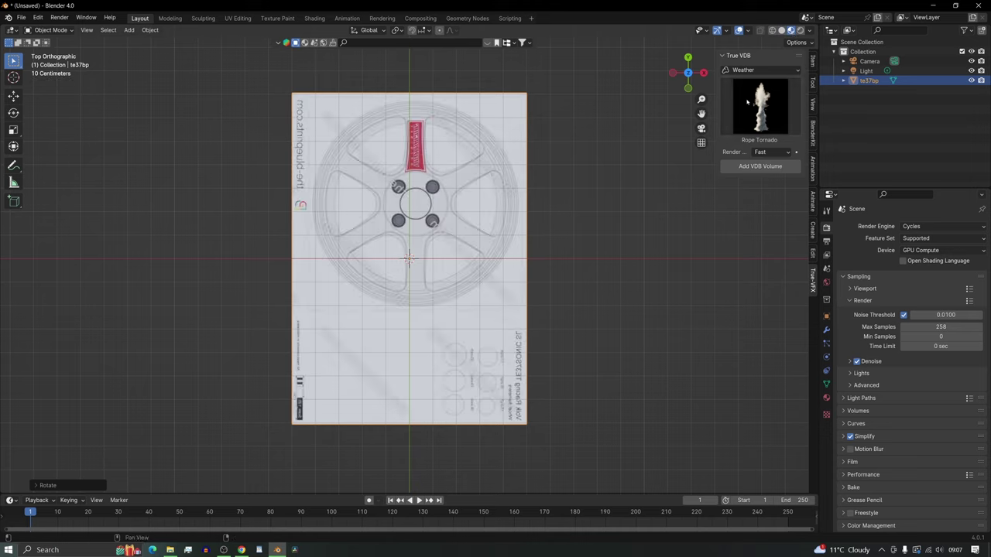
- Move the blueprint plane so that the centre of the wheel hub sits on the world origin
{"action": "scroll", "coordinate": [522, 245], "scroll_direction": "up", "scroll_amount": 4}
{"action": "scroll", "coordinate": [521, 243], "scroll_direction": "down", "scroll_amount": 2}
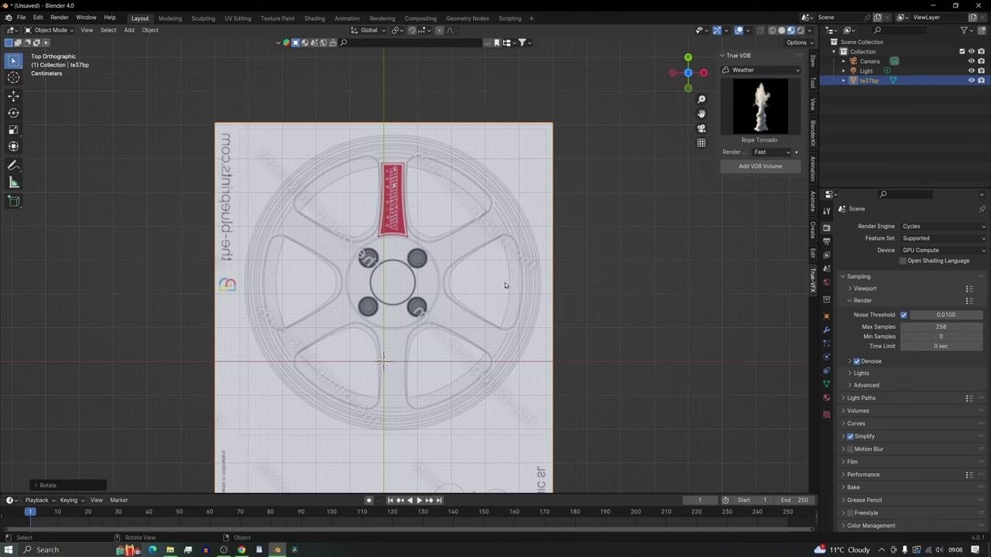
{"action": "key", "text": "g"}
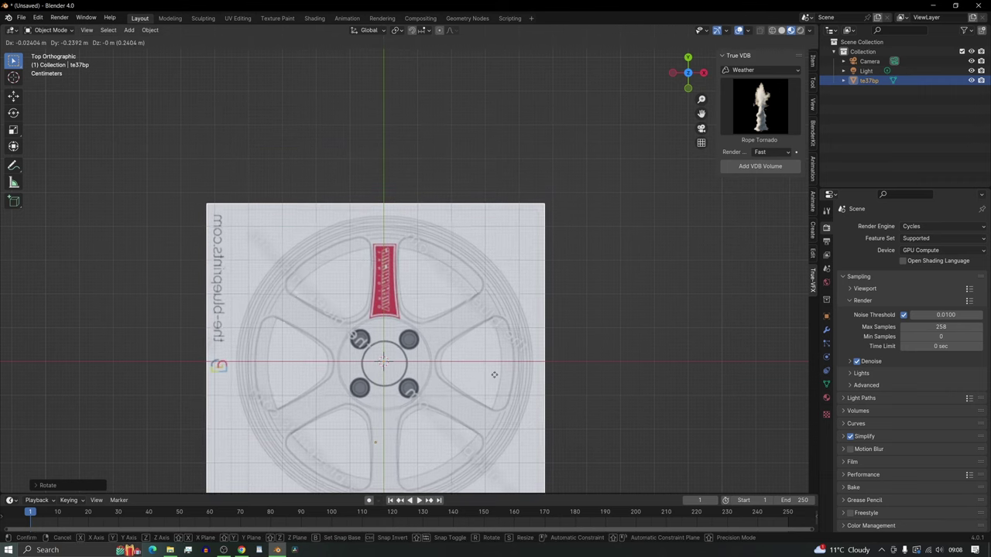
{"action": "left_click", "coordinate": [493, 373]}
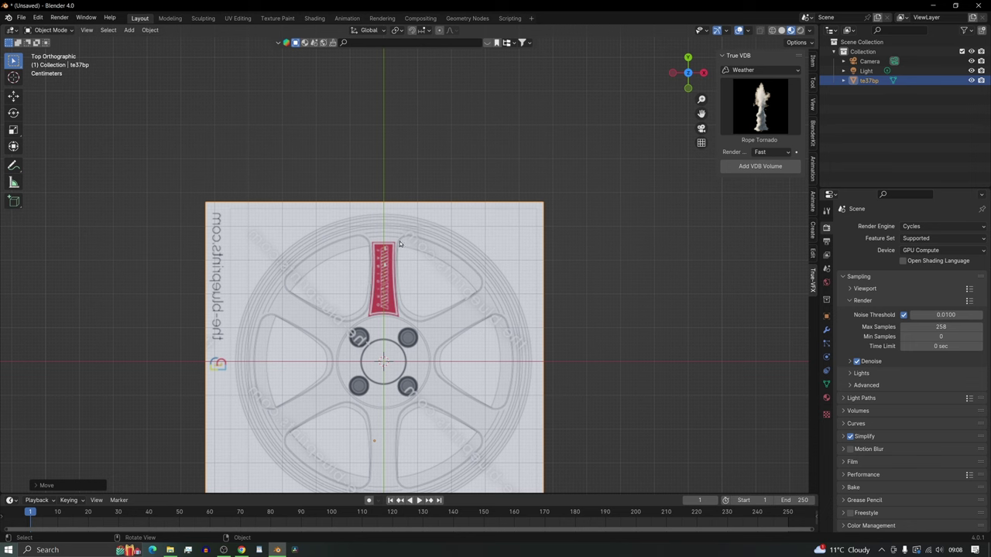
- Add a mesh circle with 36 vertices at the world origin
{"action": "key", "text": "shift+a"}
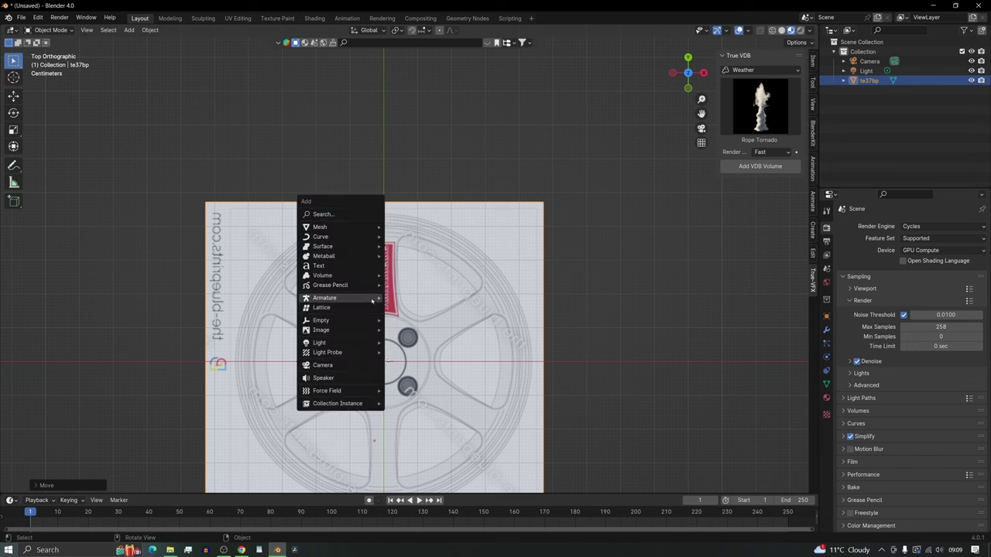
{"action": "mouse_move", "coordinate": [356, 227]}
{"action": "left_click", "coordinate": [418, 247]}
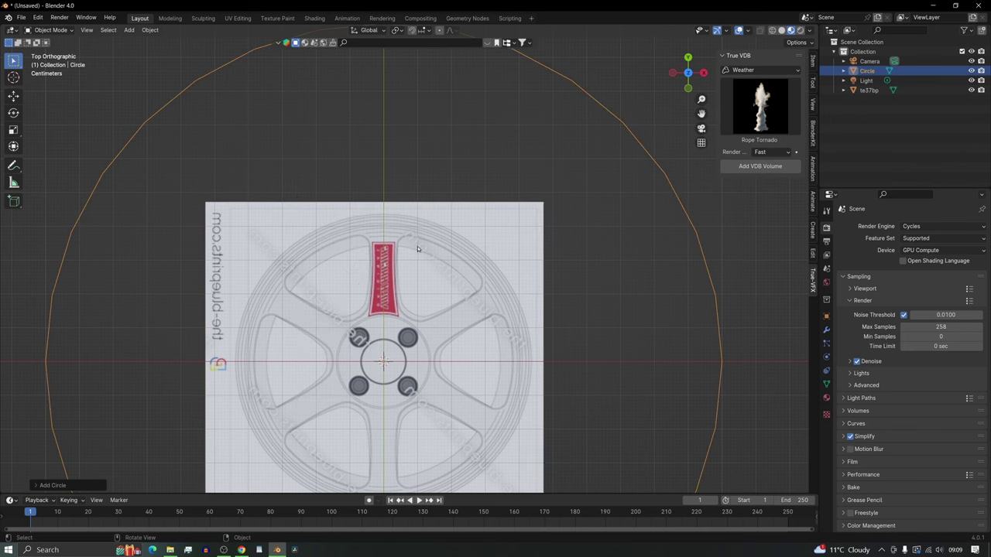
{"action": "left_click", "coordinate": [31, 485]}
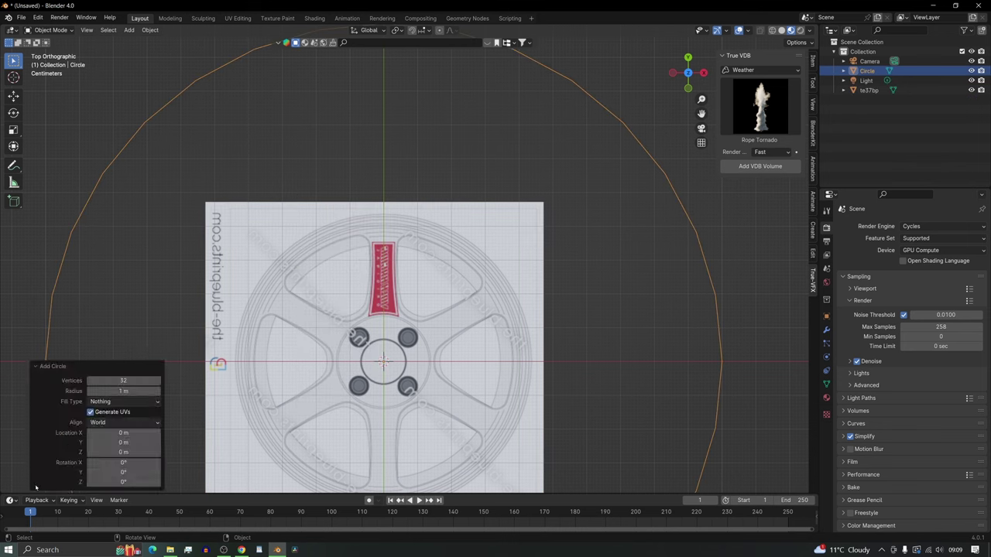
{"action": "left_click", "coordinate": [124, 380]}
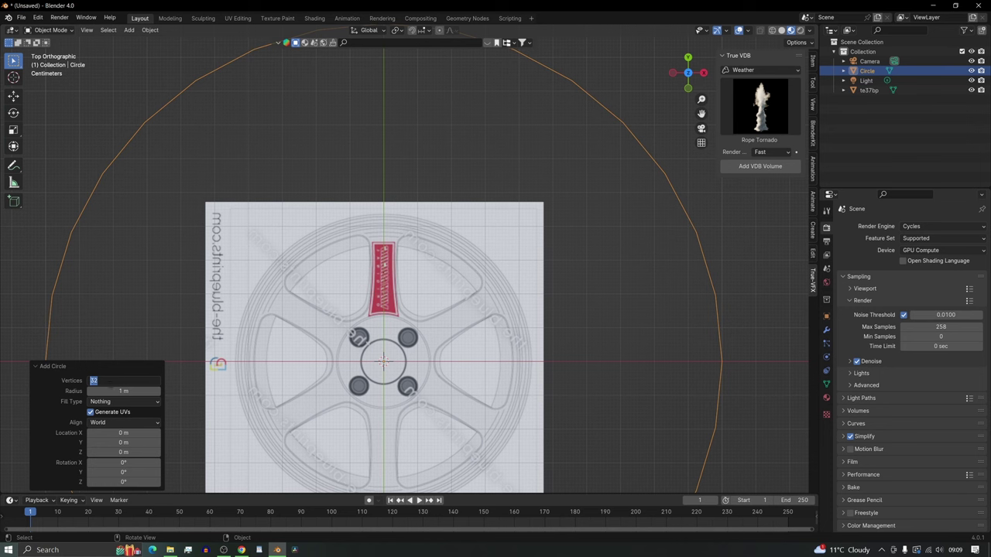
{"action": "type", "text": "6"}
{"action": "type", "text": "4"}
{"action": "type", "text": "6"}
{"action": "key", "text": "Return"}
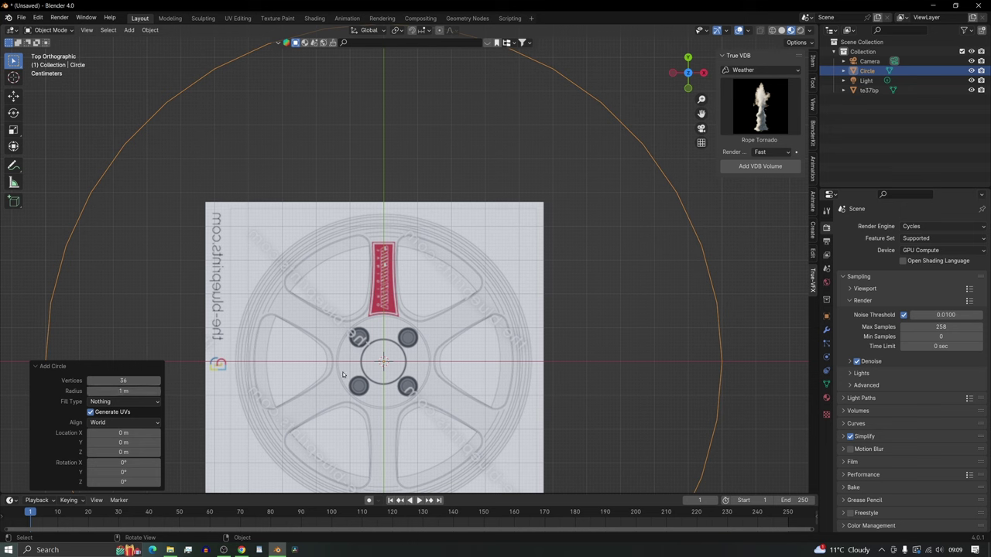
- In Edit Mode, scale the circle to about 0.441 so it matches the blueprint wheel's outer rim
{"action": "key", "text": "Tab"}
{"action": "key", "text": "s"}
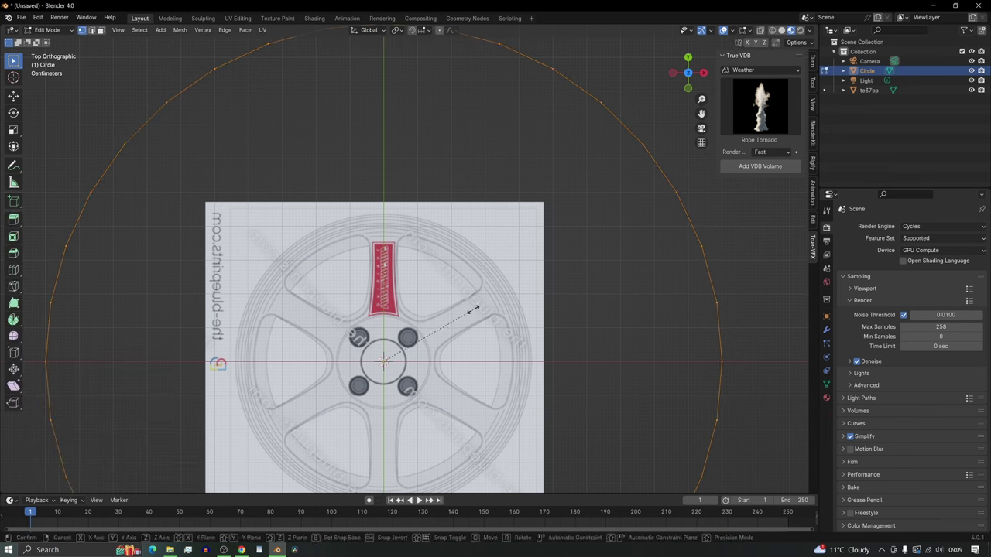
{"action": "left_click", "coordinate": [423, 327]}
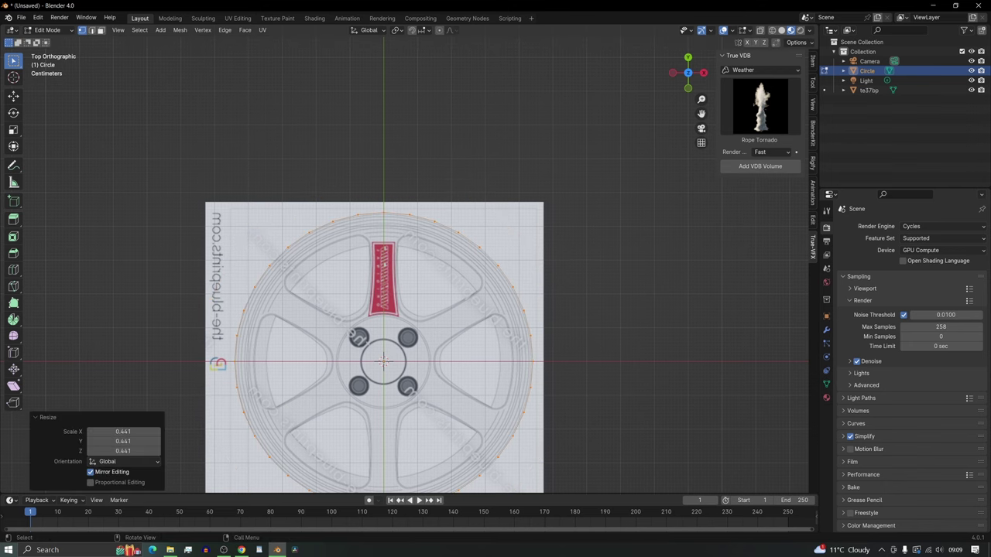
{"action": "scroll", "coordinate": [383, 220], "scroll_direction": "up", "scroll_amount": 6}
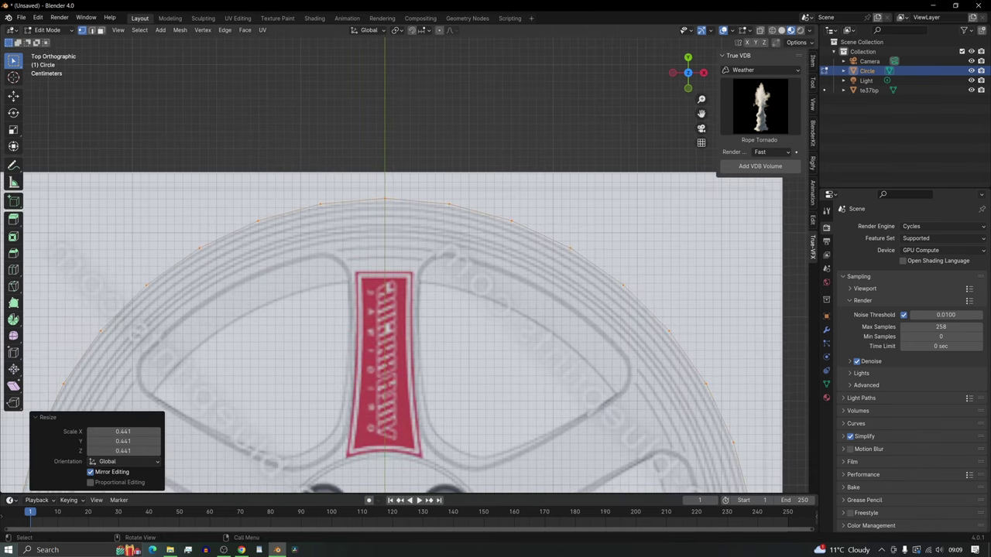
{"action": "scroll", "coordinate": [407, 259], "scroll_direction": "down", "scroll_amount": 4}
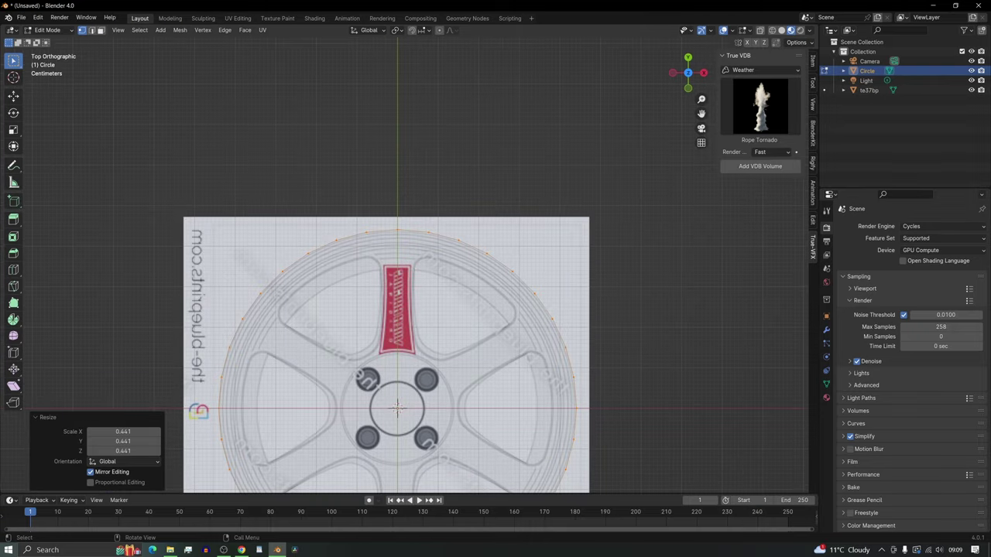
{"action": "scroll", "coordinate": [403, 271], "scroll_direction": "up", "scroll_amount": 4}
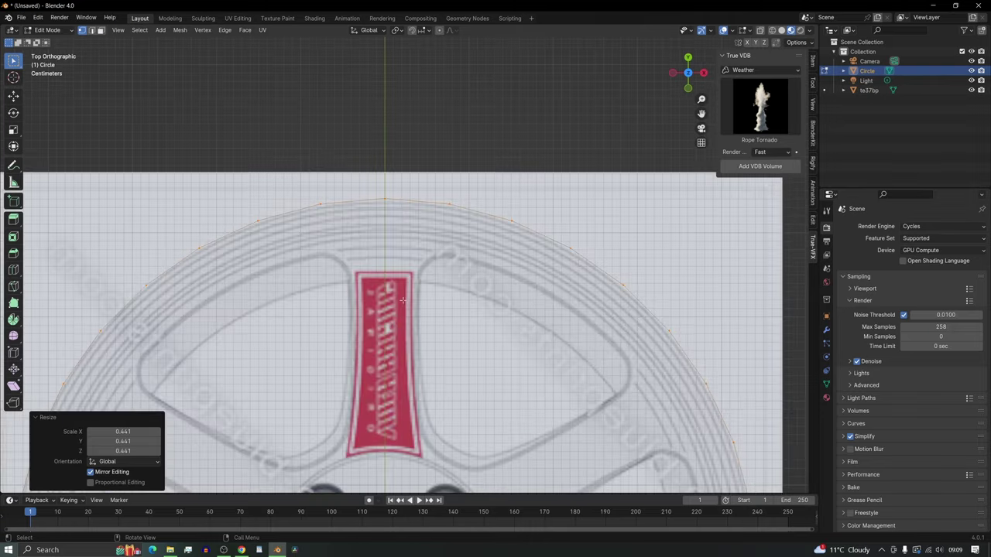
{"action": "scroll", "coordinate": [402, 300], "scroll_direction": "down", "scroll_amount": 4}
{"action": "scroll", "coordinate": [403, 300], "scroll_direction": "up", "scroll_amount": 1}
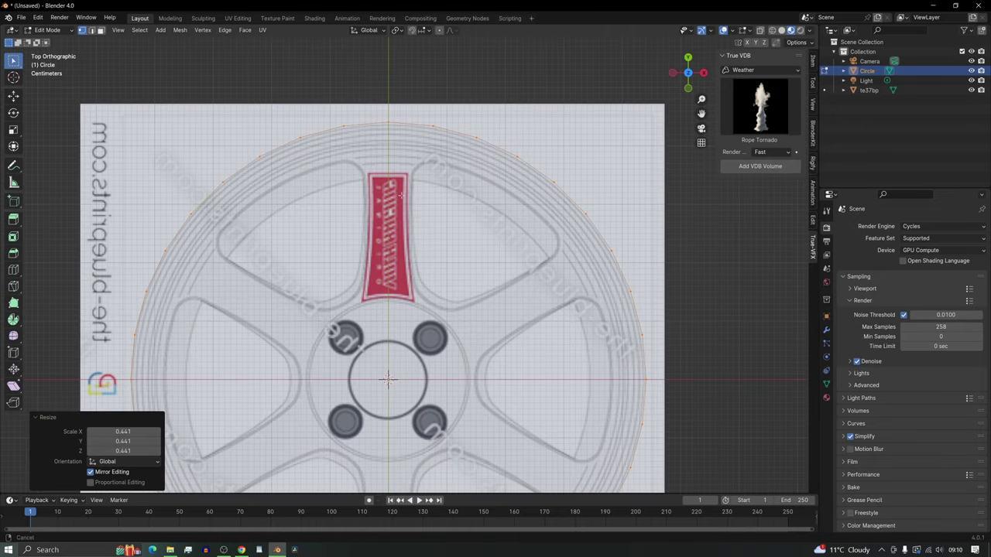
{"action": "scroll", "coordinate": [394, 341], "scroll_direction": "down", "scroll_amount": 1}
{"action": "scroll", "coordinate": [410, 271], "scroll_direction": "down", "scroll_amount": 1}
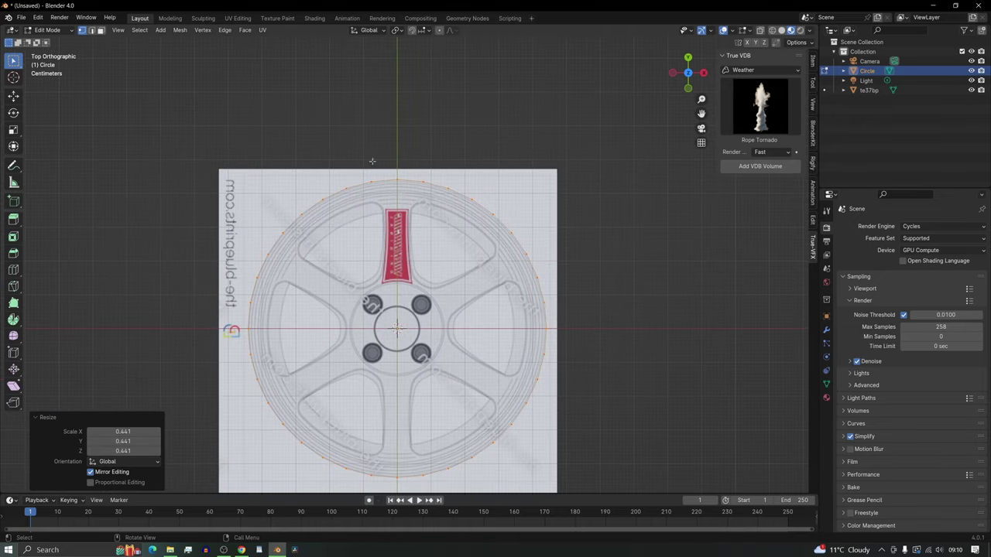
- Delete all of the circle's vertices except the three uppermost ones above the red spoke
{"action": "left_click_drag", "start_coordinate": [367, 155], "coordinate": [426, 207]}
{"action": "scroll", "coordinate": [408, 263], "scroll_direction": "up", "scroll_amount": 2}
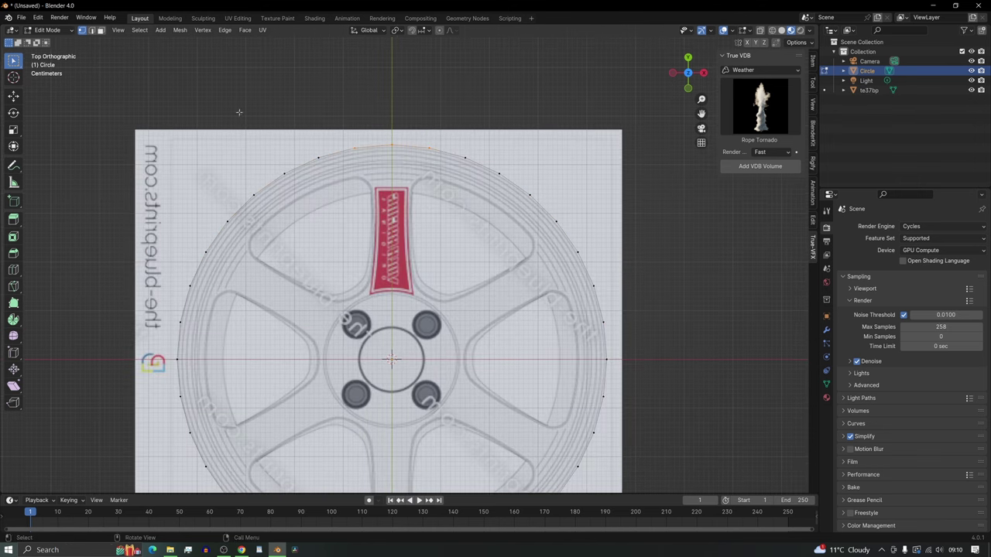
{"action": "left_click", "coordinate": [139, 30]}
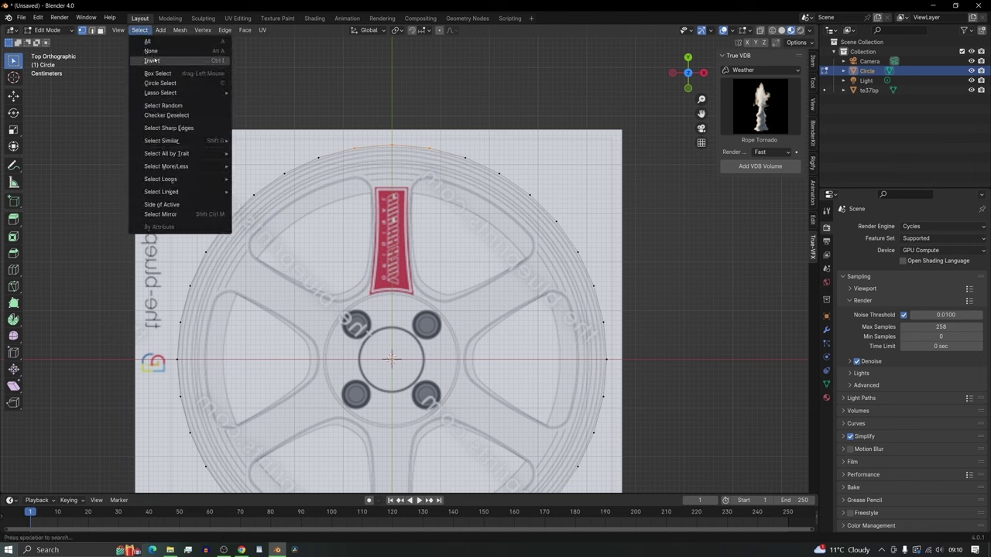
{"action": "left_click", "coordinate": [152, 60]}
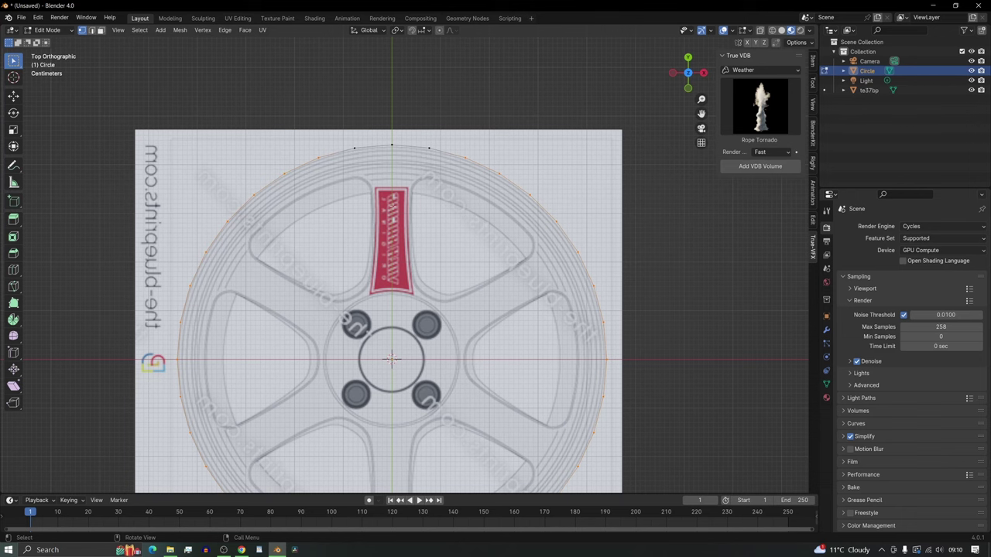
{"action": "key", "text": "x"}
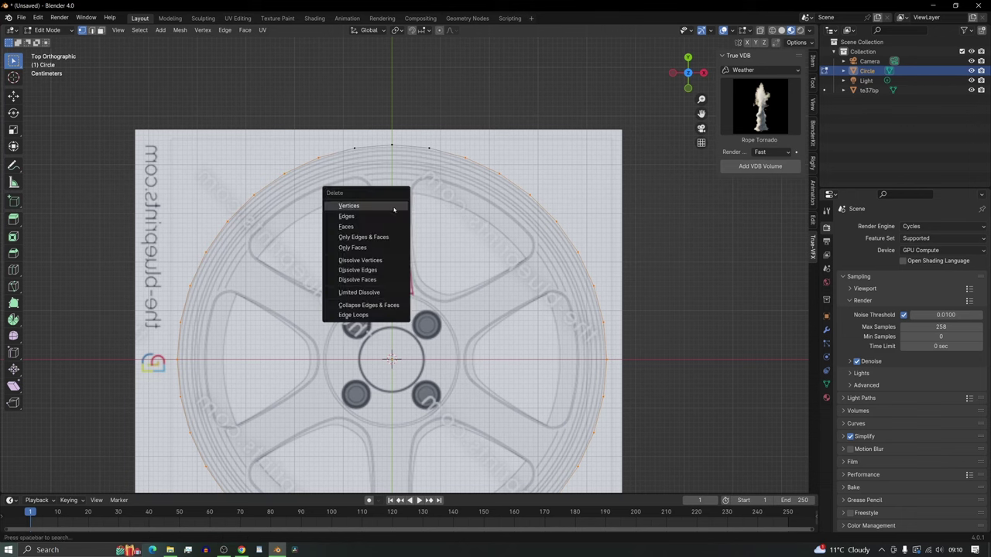
{"action": "left_click", "coordinate": [393, 207]}
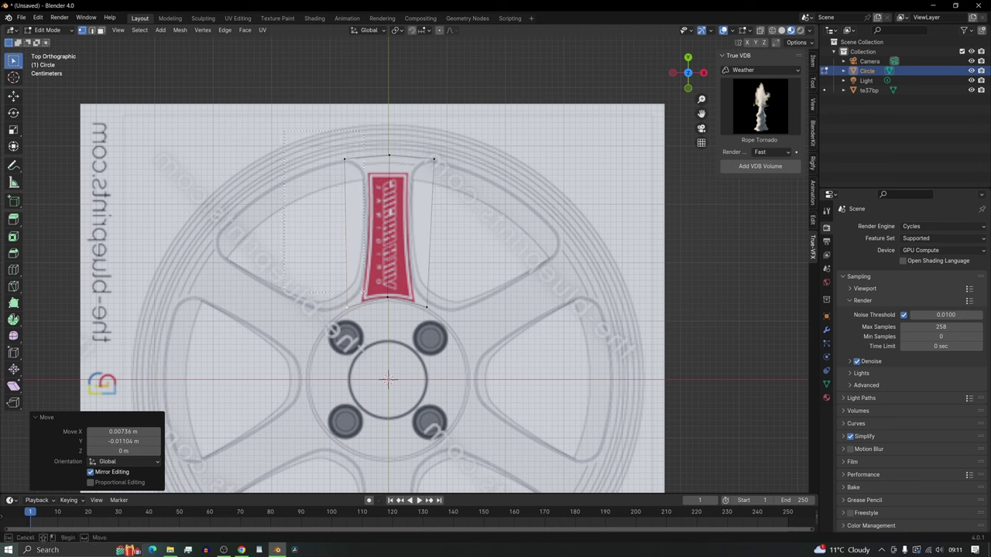
- Delete the vertices on the left side of the spoke mesh, keeping the centre line and right half
{"action": "left_click", "coordinate": [344, 159], "text": "shift"}
{"action": "key", "text": "x"}
{"action": "left_click", "coordinate": [366, 326]}
- Add a Mirror modifier on the X axis to the half-spoke mesh
{"action": "left_click", "coordinate": [826, 329]}
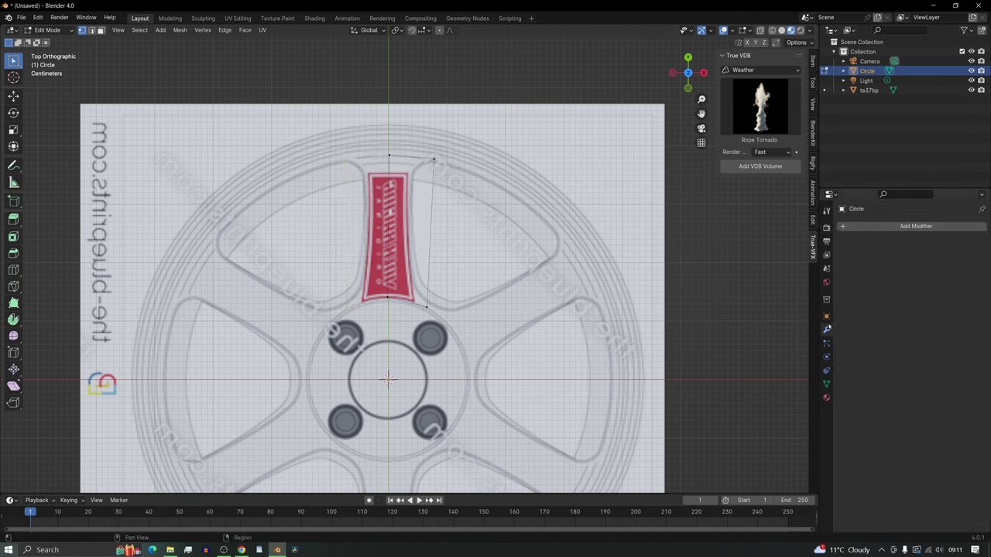
{"action": "left_click", "coordinate": [843, 227]}
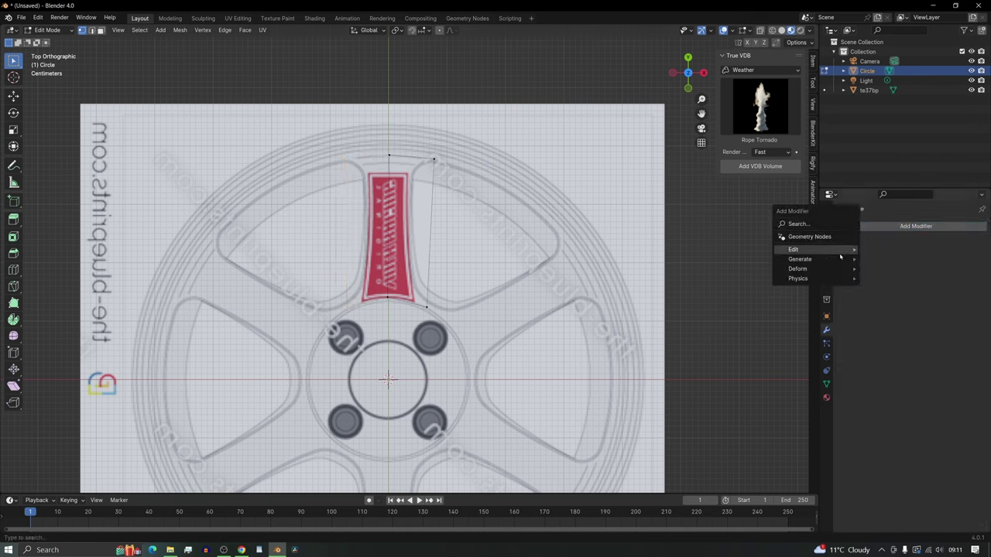
{"action": "mouse_move", "coordinate": [812, 260]}
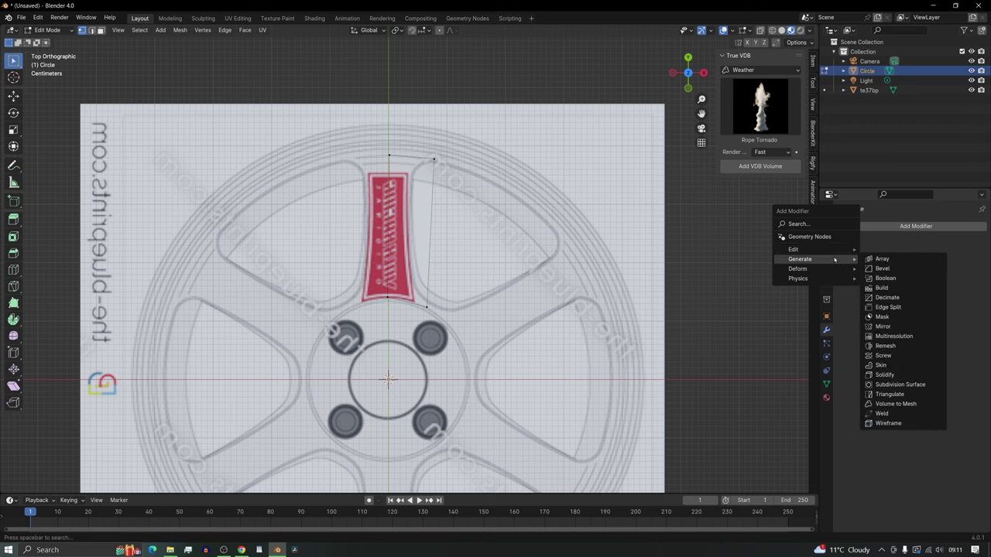
{"action": "left_click", "coordinate": [886, 325]}
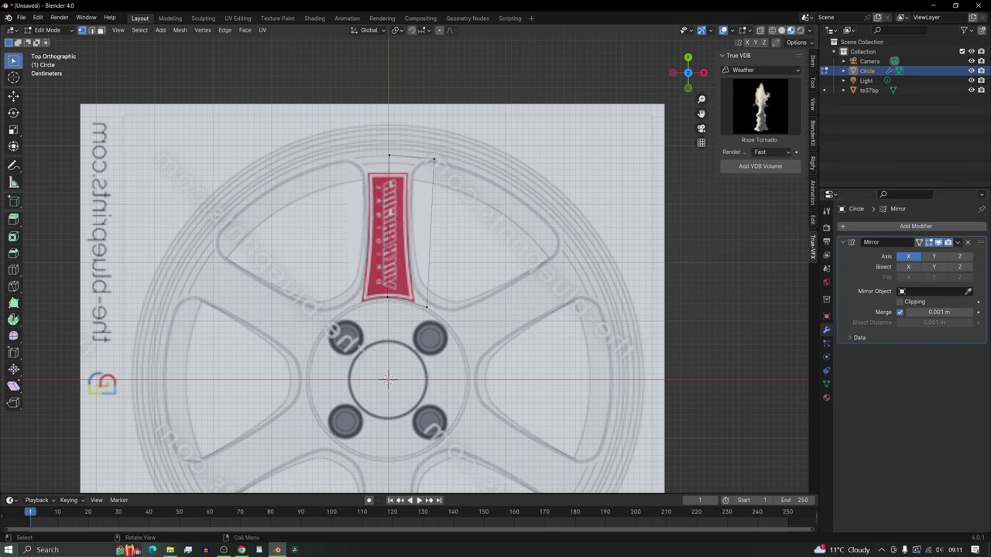
- Add a lengthwise loop cut through the half-spoke and move its outer-end vertices about 0.0045 m toward the rim
{"action": "scroll", "coordinate": [386, 199], "scroll_direction": "up", "scroll_amount": 4}
{"action": "middle_click_drag", "start_coordinate": [386, 210], "coordinate": [397, 257], "text": "shift"}
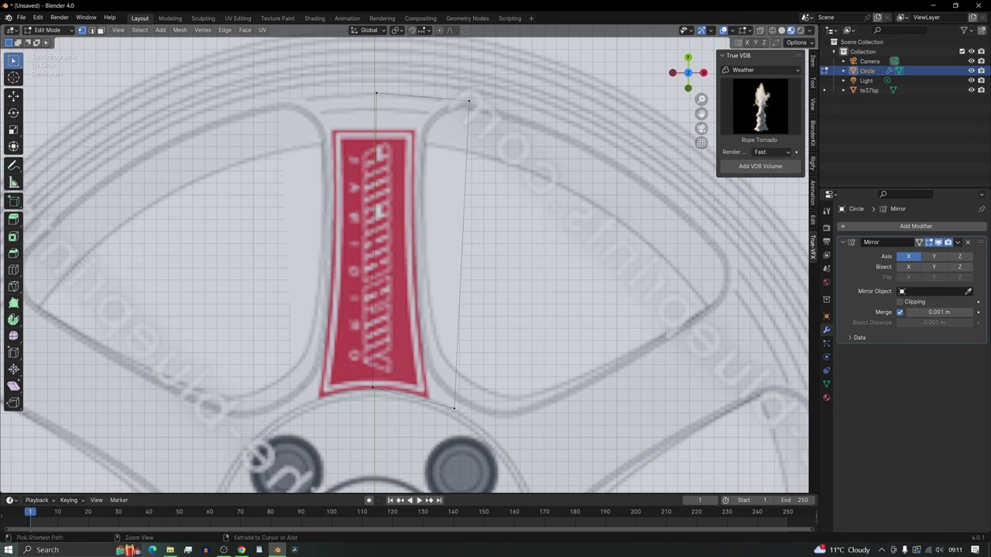
{"action": "key", "text": "ctrl+r"}
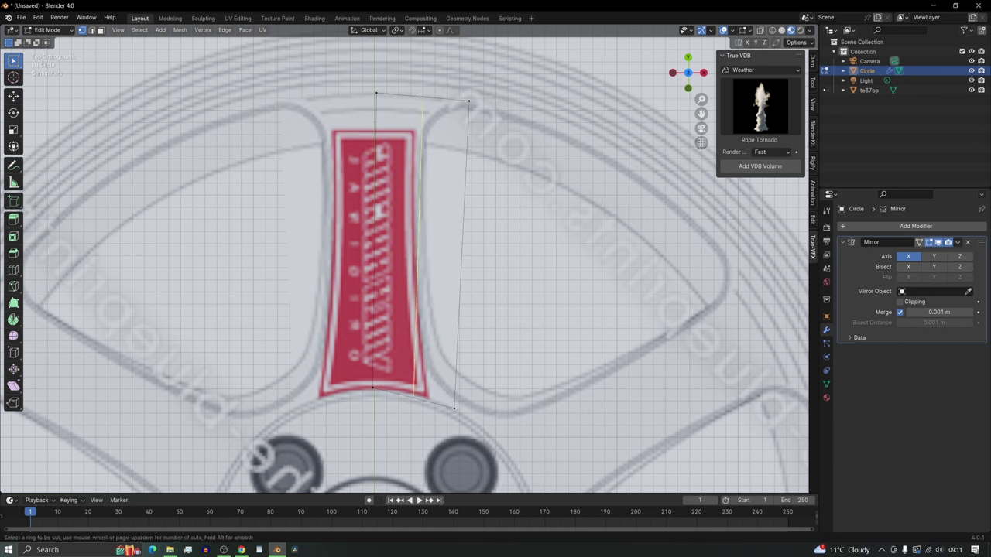
{"action": "left_click", "coordinate": [394, 161]}
{"action": "right_click", "coordinate": [393, 161]}
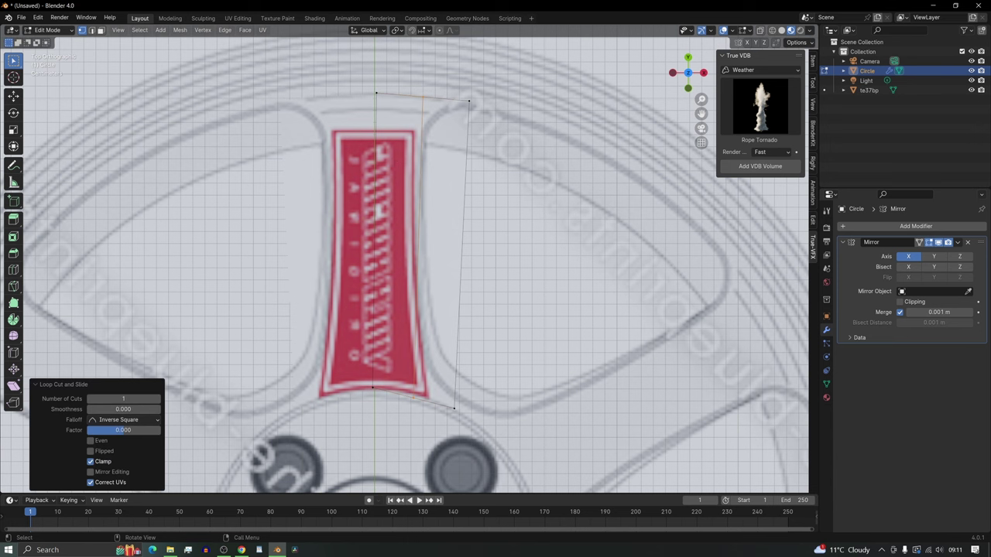
{"action": "key", "text": "g"}
{"action": "key", "text": "g"}
{"action": "left_click", "coordinate": [421, 86]}
{"action": "key", "text": "g"}
{"action": "left_click", "coordinate": [421, 81]}
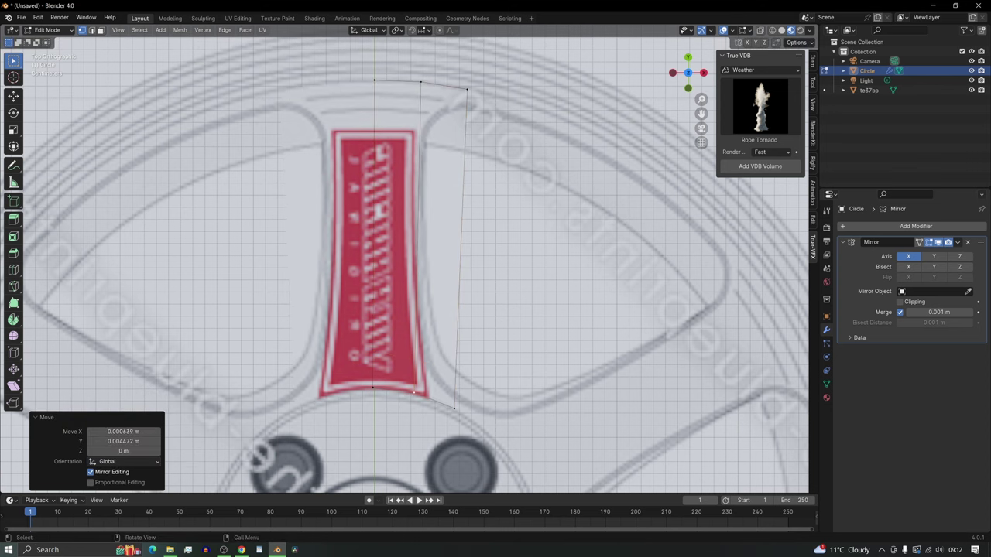
- Add crosswise loop cuts near the half-spoke's rim and hub ends, pulling their side vertices in to the blueprint outline
{"action": "key", "text": "ctrl+r"}
{"action": "left_click", "coordinate": [466, 116]}
{"action": "left_click", "coordinate": [466, 117]}
{"action": "key", "text": "g"}
{"action": "left_click", "coordinate": [439, 116]}
{"action": "key", "text": "ctrl+r"}
{"action": "left_click", "coordinate": [451, 351]}
{"action": "key", "text": "g"}
- Add a crosswise loop cut at the half-spoke's mid-length and move its side vertex onto the spoke outline
{"action": "key", "text": "ctrl+r"}
{"action": "left_click", "coordinate": [438, 226]}
{"action": "left_click", "coordinate": [437, 226]}
{"action": "left_click", "coordinate": [437, 227]}
{"action": "key", "text": "g"}
{"action": "left_click", "coordinate": [421, 226]}
{"action": "left_click", "coordinate": [417, 225]}
- Slide the lengthwise loop's middle and hub-side vertices inward so they sit between the centre line and spoke edge
{"action": "key", "text": "g"}
{"action": "key", "text": "g"}
{"action": "key", "text": "g"}
{"action": "left_click", "coordinate": [393, 224]}
{"action": "left_click", "coordinate": [415, 337]}
{"action": "key", "text": "g"}
{"action": "key", "text": "g"}
{"action": "left_click", "coordinate": [391, 335]}
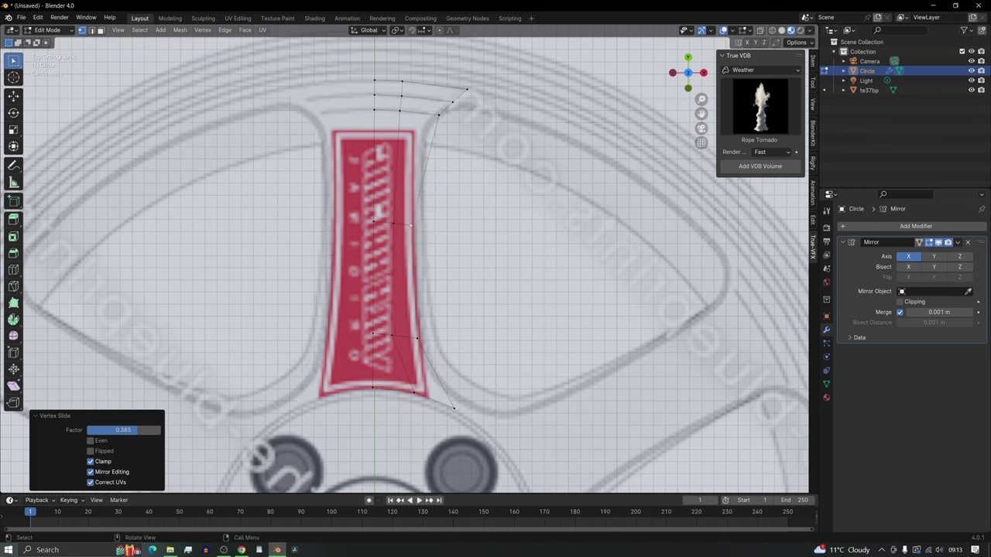
- Shift the lengthwise loop's two vertices nearest the rim outward to even the spacing of the flared end
{"action": "key", "text": "g"}
{"action": "left_click", "coordinate": [404, 81]}
{"action": "key", "text": "g"}
{"action": "left_click", "coordinate": [422, 83]}
{"action": "left_click", "coordinate": [402, 96]}
{"action": "key", "text": "g"}
{"action": "key", "text": "g"}
{"action": "left_click", "coordinate": [411, 96]}
- Add a crosswise loop cut near the hub end and adjust the flared corner vertex to the blueprint
{"action": "key", "text": "ctrl+r"}
{"action": "key", "text": "g"}
{"action": "key", "text": "g"}
{"action": "key", "text": "g"}
{"action": "left_click", "coordinate": [373, 362]}
{"action": "left_click", "coordinate": [459, 399]}
{"action": "key", "text": "g"}
{"action": "left_click", "coordinate": [460, 399]}
- In Object Mode, lower the blueprint image plane about 0.048 m along Z, clear of the spoke
{"action": "middle_click_drag", "start_coordinate": [460, 398], "coordinate": [360, 296]}
{"action": "scroll", "coordinate": [367, 314], "scroll_direction": "down", "scroll_amount": 3}
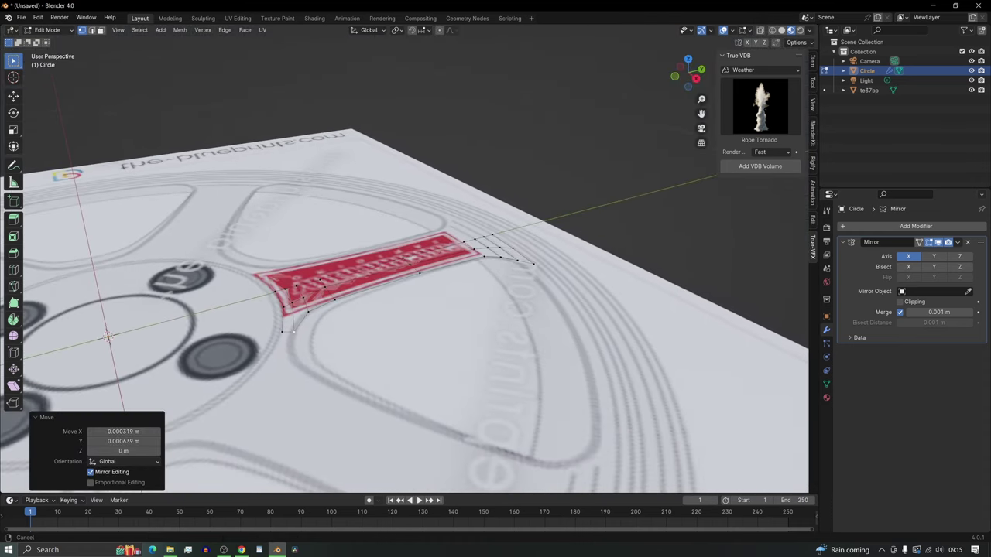
{"action": "scroll", "coordinate": [360, 295], "scroll_direction": "up", "scroll_amount": 3}
{"action": "scroll", "coordinate": [402, 294], "scroll_direction": "up", "scroll_amount": 1}
{"action": "middle_click_drag", "start_coordinate": [402, 294], "coordinate": [421, 325]}
{"action": "key", "text": "Tab"}
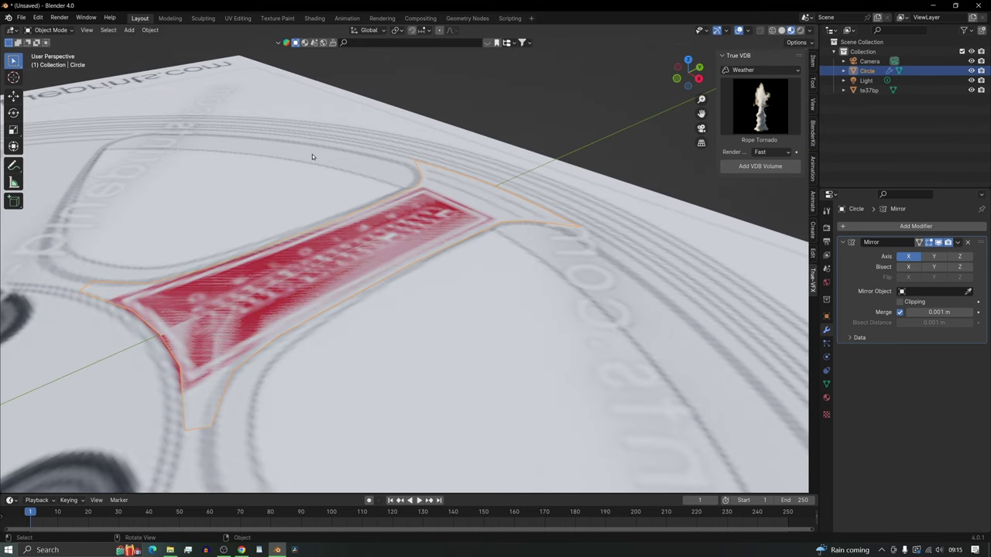
{"action": "left_click", "coordinate": [312, 157]}
{"action": "key", "text": "g"}
{"action": "key", "text": "z"}
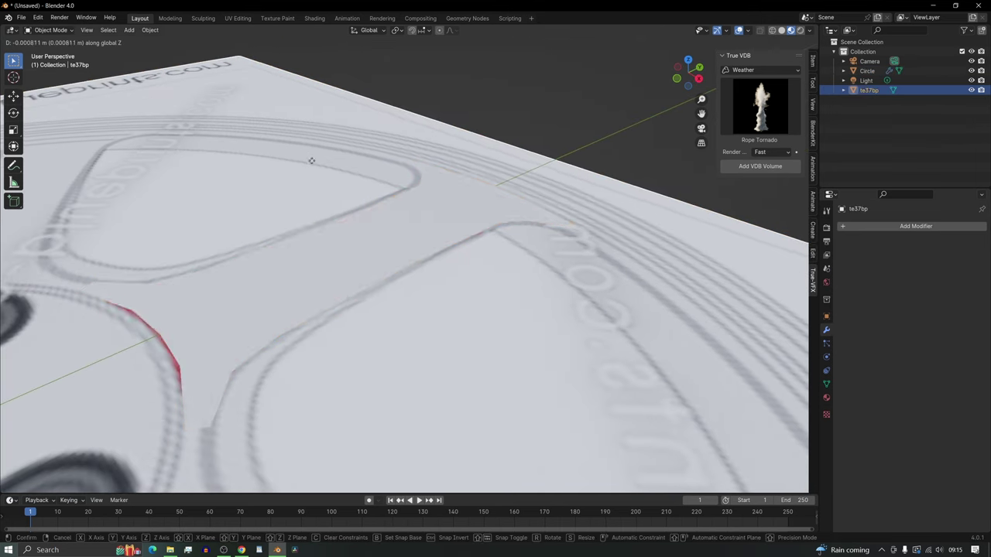
{"action": "left_click", "coordinate": [319, 445]}
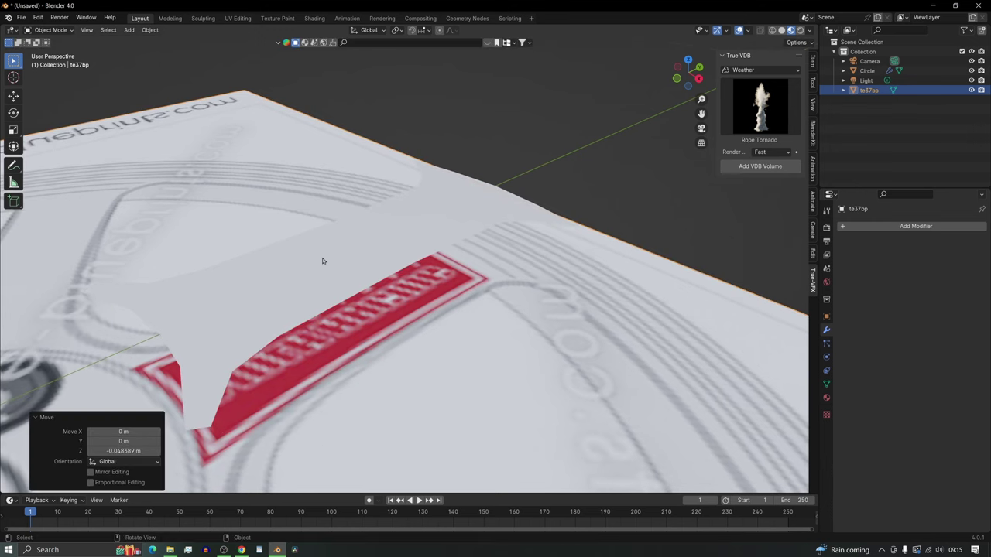
- Edit the spoke mesh in right orthographic view and lower its outermost row of vertices along Z
{"action": "key", "text": "Tab"}
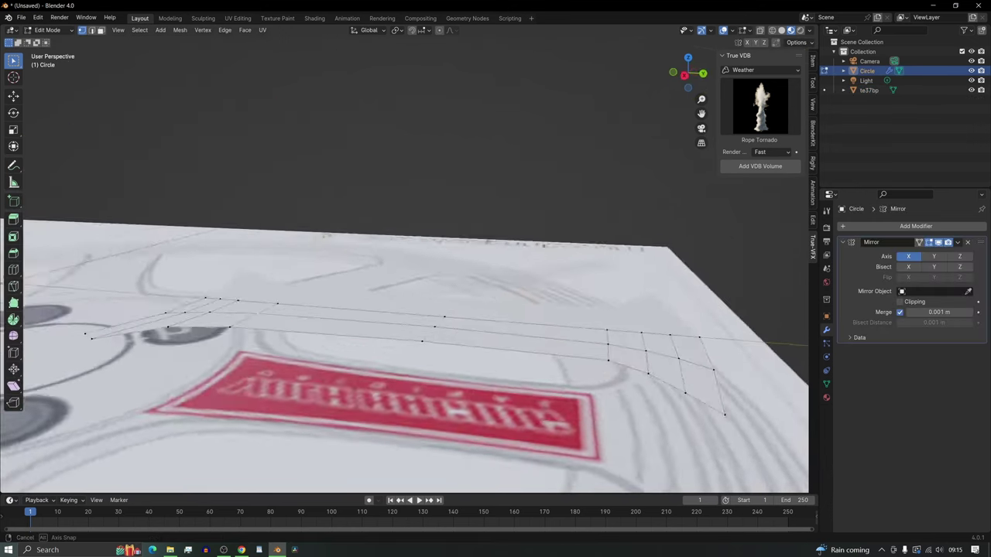
{"action": "mouse_move", "coordinate": [390, 240]}
{"action": "middle_mouse_down"}
{"action": "mouse_move", "coordinate": [407, 255]}
{"action": "mouse_move", "coordinate": [369, 246]}
{"action": "mouse_move", "coordinate": [376, 250]}
{"action": "middle_mouse_up"}
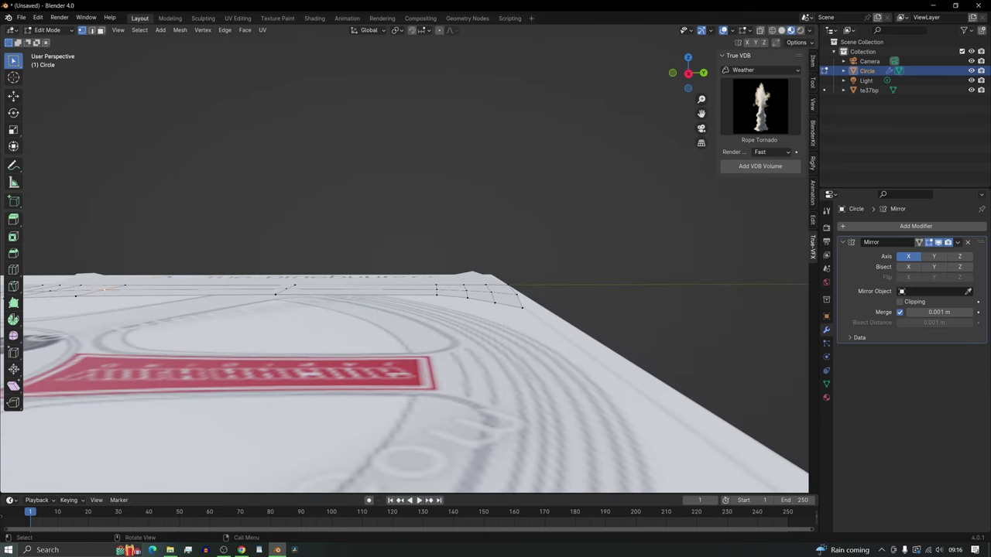
{"action": "left_click", "coordinate": [688, 74]}
{"action": "middle_click_drag", "start_coordinate": [491, 311], "coordinate": [503, 325]}
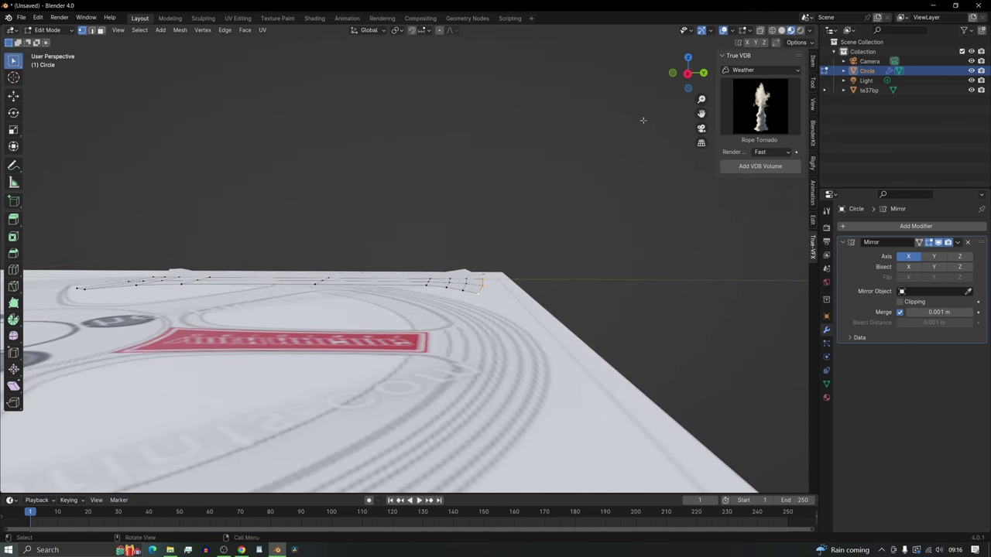
{"action": "left_click", "coordinate": [689, 75]}
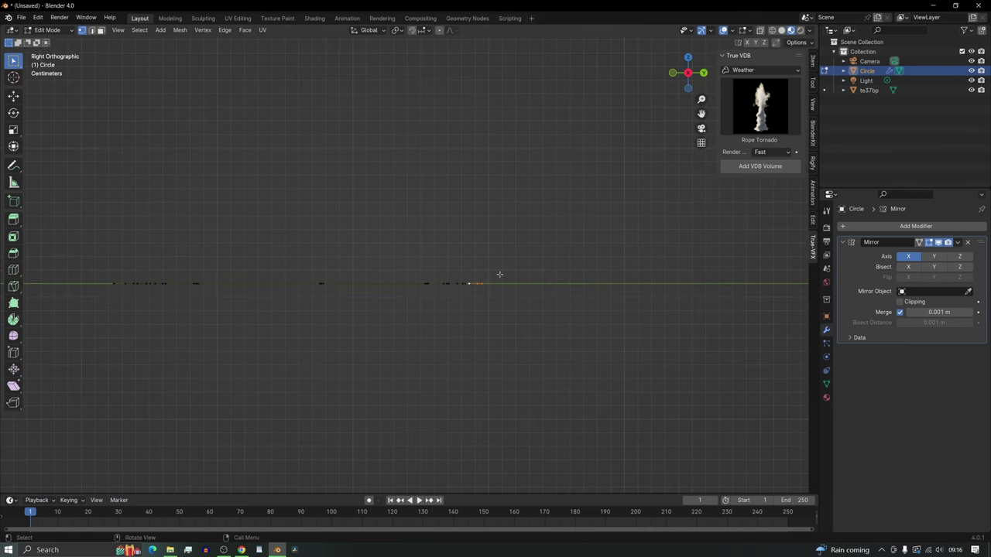
{"action": "key", "text": "g"}
{"action": "key", "text": "z"}
{"action": "left_click", "coordinate": [503, 291]}
- Lower the adjoining rows of rim-end vertices along Z to curve the spoke's end, the last by about 0.002 m
{"action": "scroll", "coordinate": [492, 299], "scroll_direction": "up", "scroll_amount": 7}
{"action": "middle_click_drag", "start_coordinate": [492, 299], "coordinate": [359, 260], "text": "shift"}
{"action": "key", "text": "g"}
{"action": "key", "text": "z"}
{"action": "left_click", "coordinate": [484, 325]}
{"action": "key", "text": "g"}
{"action": "key", "text": "z"}
{"action": "left_click", "coordinate": [418, 325]}
{"action": "middle_click_drag", "start_coordinate": [418, 325], "coordinate": [458, 350]}
{"action": "mouse_move", "coordinate": [471, 297]}
{"action": "middle_mouse_down"}
{"action": "mouse_move", "coordinate": [460, 301]}
{"action": "mouse_move", "coordinate": [473, 297]}
{"action": "middle_mouse_up"}
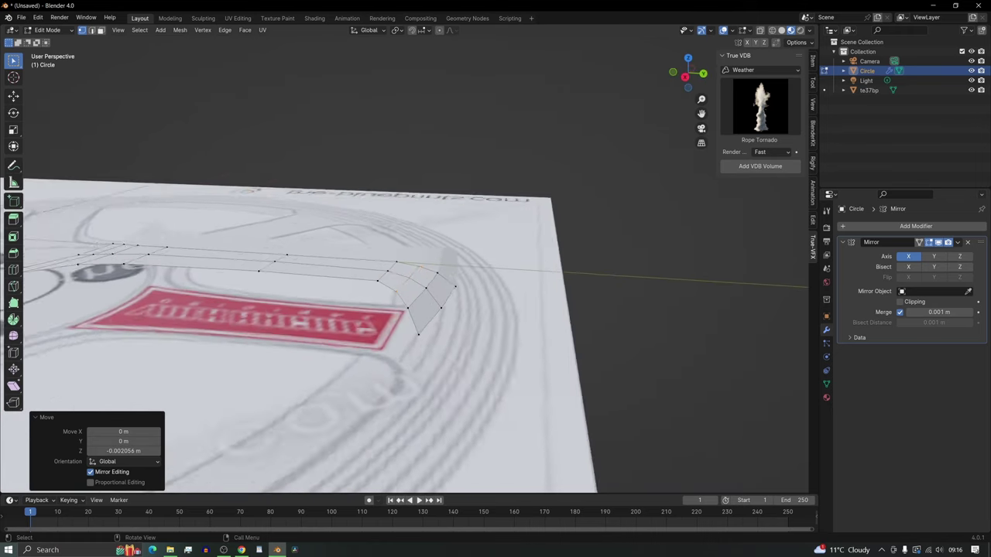
- Extrude the half-spoke's outer side edge loop straight down along Z to form the side wall
{"action": "scroll", "coordinate": [473, 298], "scroll_direction": "up", "scroll_amount": 1}
{"action": "middle_click_drag", "start_coordinate": [379, 328], "coordinate": [435, 326]}
{"action": "key", "text": "2"}
{"action": "left_click", "coordinate": [419, 297], "text": "alt"}
{"action": "key", "text": "g"}
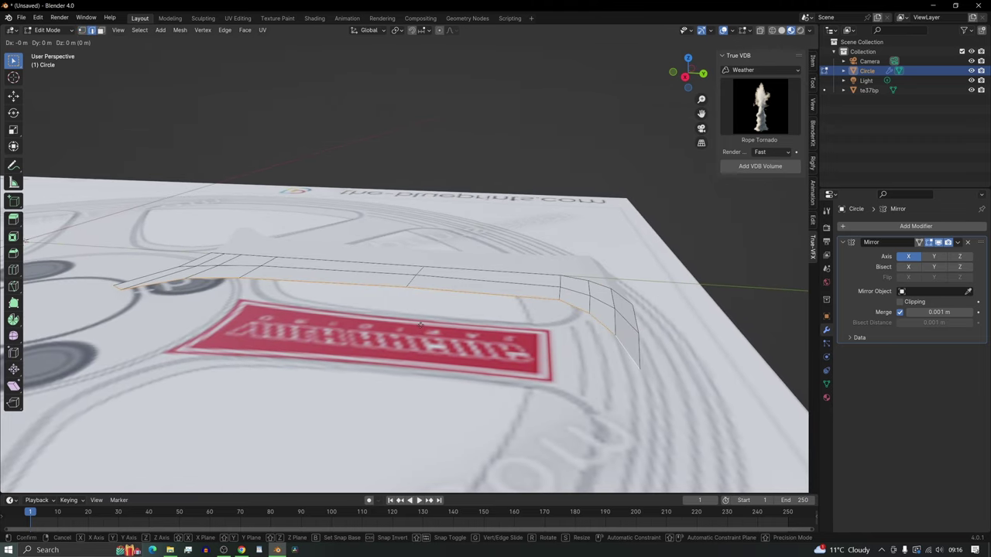
{"action": "key", "text": "z"}
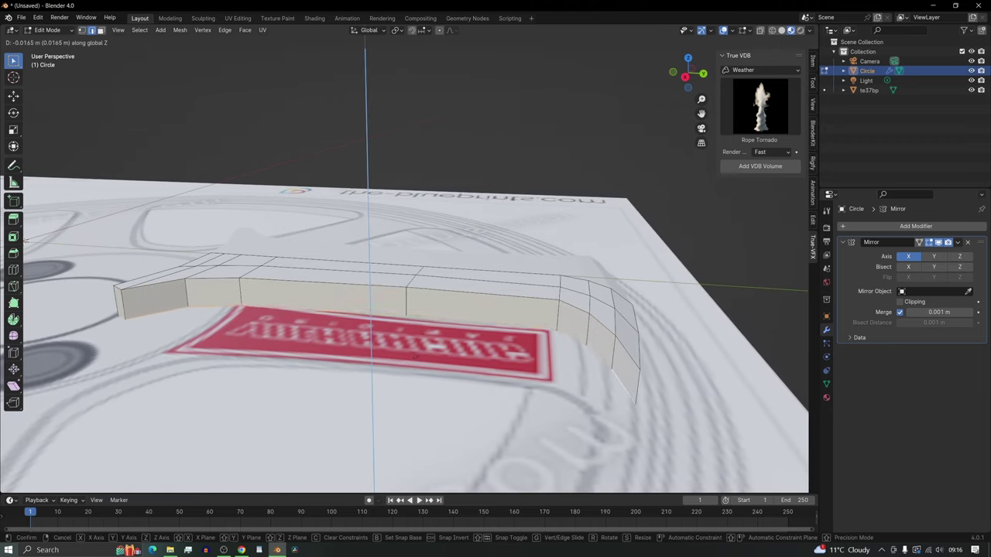
{"action": "left_click", "coordinate": [417, 370]}
{"action": "middle_click_drag", "start_coordinate": [417, 370], "coordinate": [495, 381]}
{"action": "middle_click_drag", "start_coordinate": [387, 314], "coordinate": [232, 252]}
- Slide the side wall's three lower vertices at the rim end upward to level the wall's bottom edge
{"action": "key", "text": "1"}
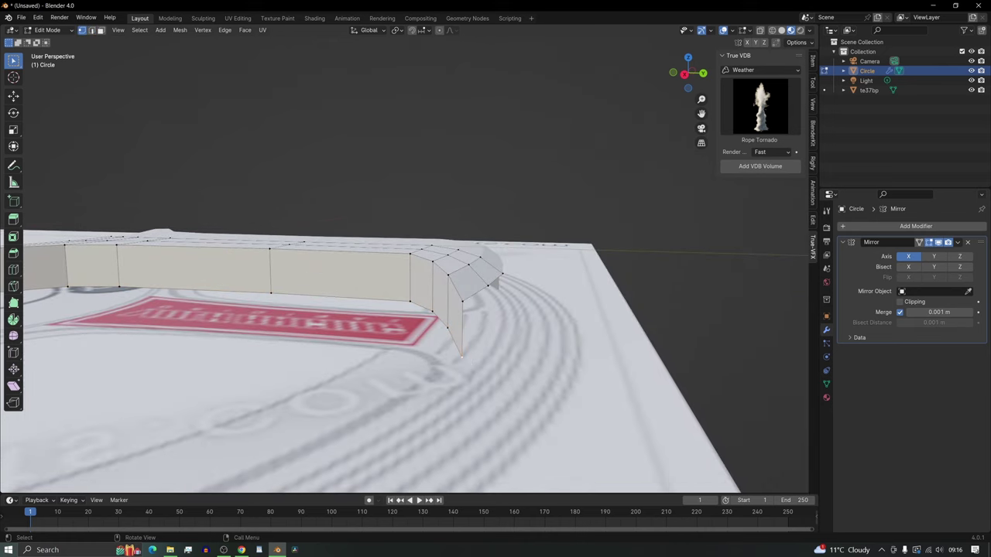
{"action": "key", "text": "shift+v"}
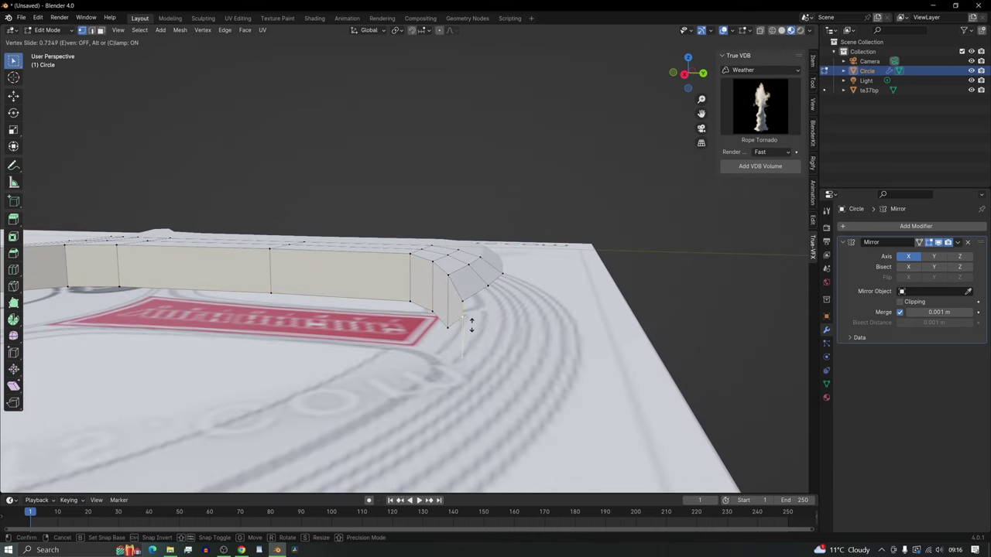
{"action": "left_click", "coordinate": [464, 317]}
{"action": "key", "text": "shift+v"}
{"action": "left_click", "coordinate": [451, 312]}
{"action": "left_click", "coordinate": [434, 314]}
{"action": "key", "text": "shift+v"}
{"action": "left_click", "coordinate": [432, 308]}
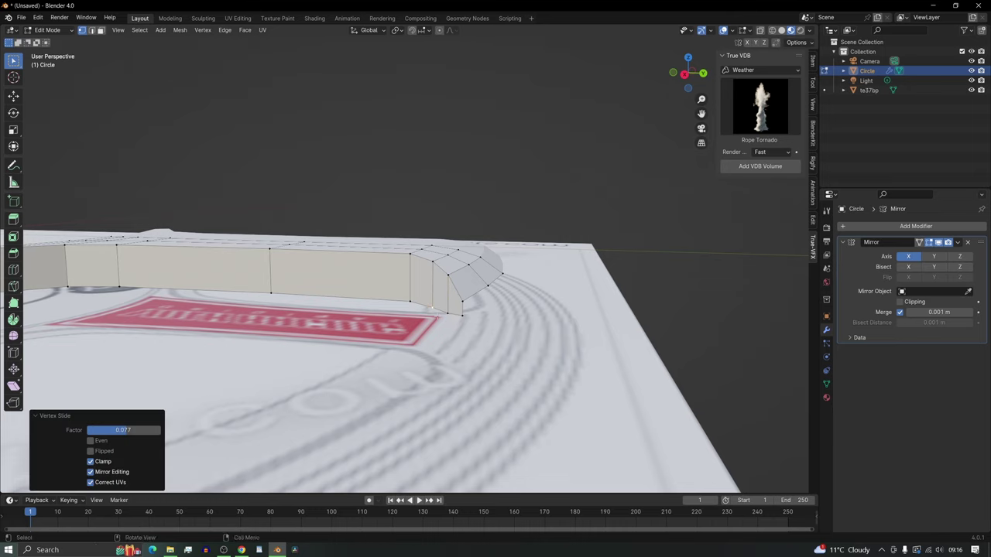
{"action": "middle_click_drag", "start_coordinate": [432, 308], "coordinate": [490, 336]}
{"action": "middle_click_drag", "start_coordinate": [433, 278], "coordinate": [356, 228]}
{"action": "middle_click_drag", "start_coordinate": [434, 325], "coordinate": [460, 307]}
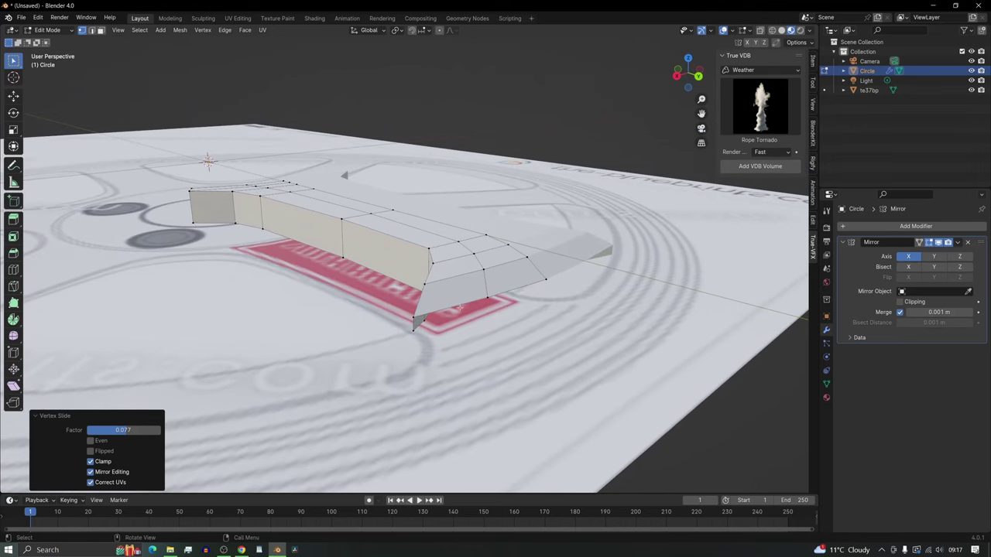
- Extrude the spoke's rim-end edges about 0.0064 m down along Z to form the end wall
{"action": "key", "text": "2"}
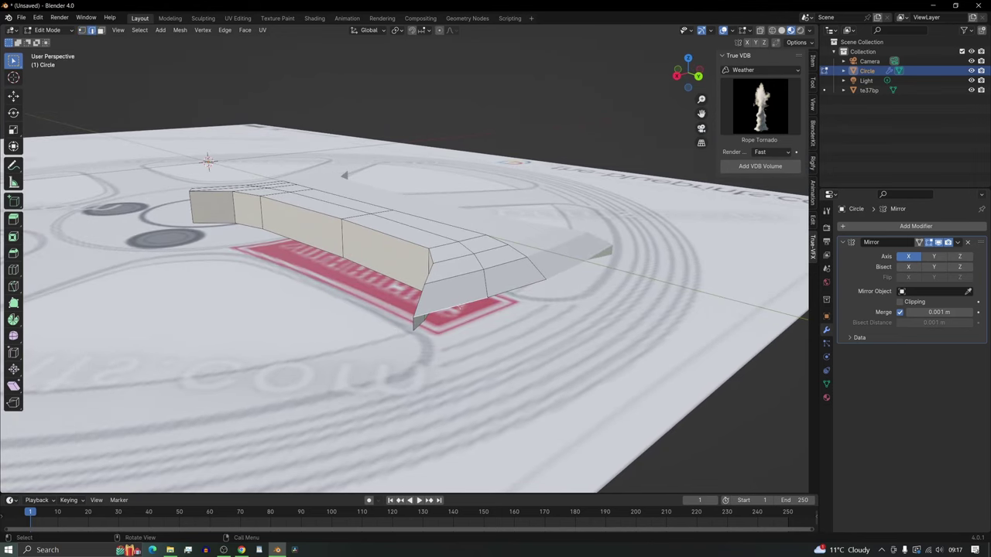
{"action": "key", "text": "e"}
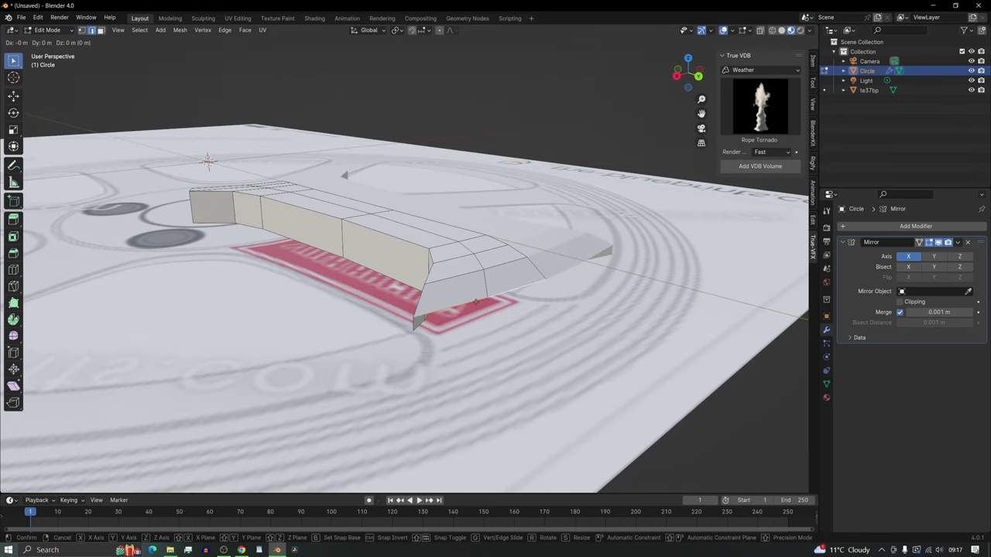
{"action": "key", "text": "z"}
{"action": "left_click", "coordinate": [479, 313]}
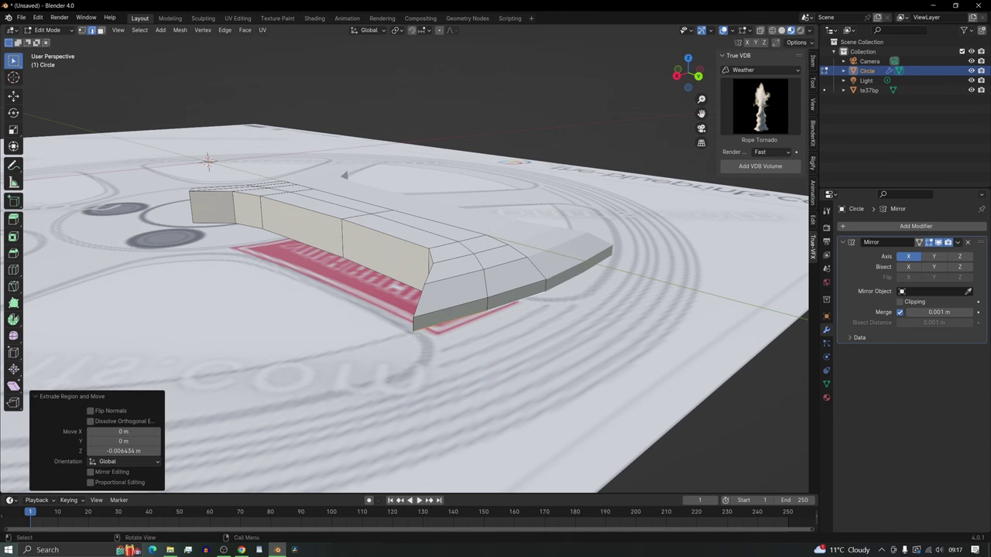
- Merge the overlapping lower vertices at the corner of the rim-end wall and side wall at their centre
{"action": "key", "text": "1"}
{"action": "key", "text": "b"}
{"action": "left_click", "coordinate": [414, 331]}
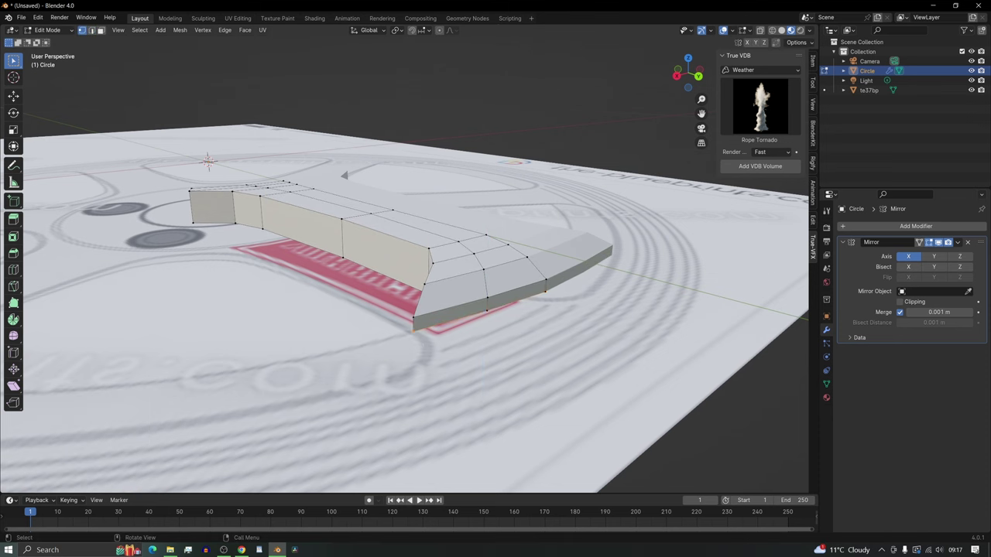
{"action": "key", "text": "m"}
{"action": "left_click", "coordinate": [436, 350]}
{"action": "mouse_move", "coordinate": [436, 350]}
{"action": "middle_mouse_down"}
{"action": "mouse_move", "coordinate": [453, 343]}
{"action": "mouse_move", "coordinate": [414, 335]}
{"action": "mouse_move", "coordinate": [391, 313]}
{"action": "mouse_move", "coordinate": [437, 344]}
{"action": "middle_mouse_up"}
{"action": "scroll", "coordinate": [404, 265], "scroll_direction": "up", "scroll_amount": 3}
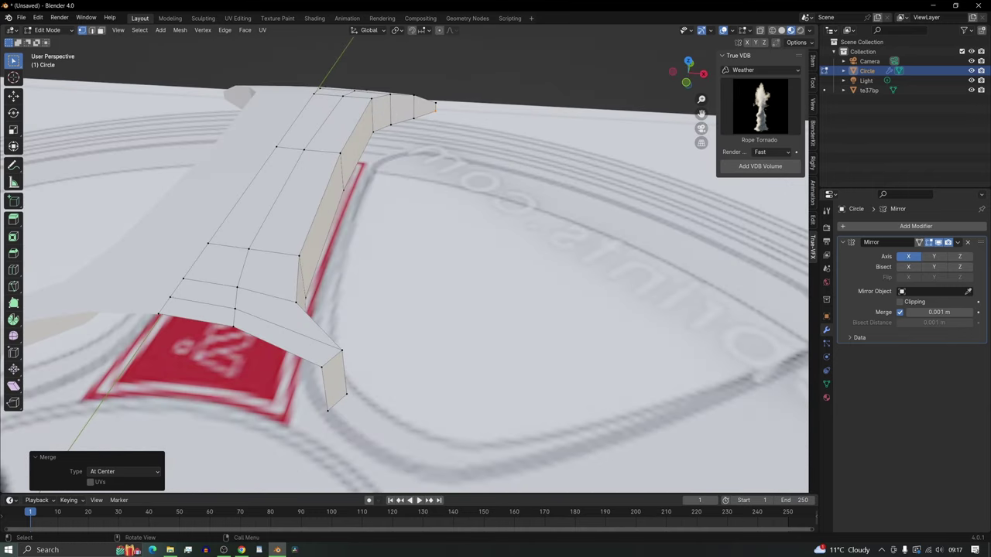
- Delete the small wall face at the spoke's hub-end corner
{"action": "key", "text": "3"}
{"action": "left_click", "coordinate": [334, 382]}
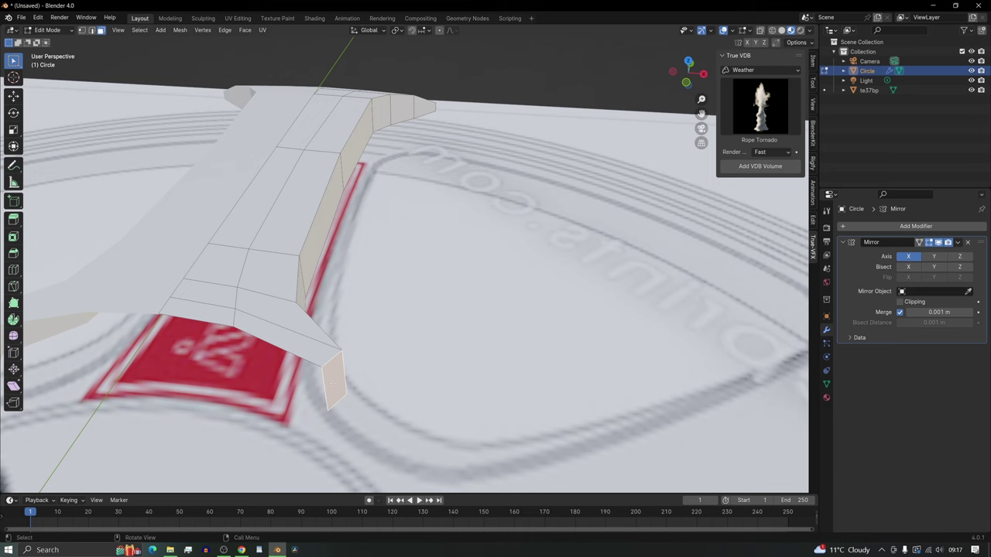
{"action": "key", "text": "x"}
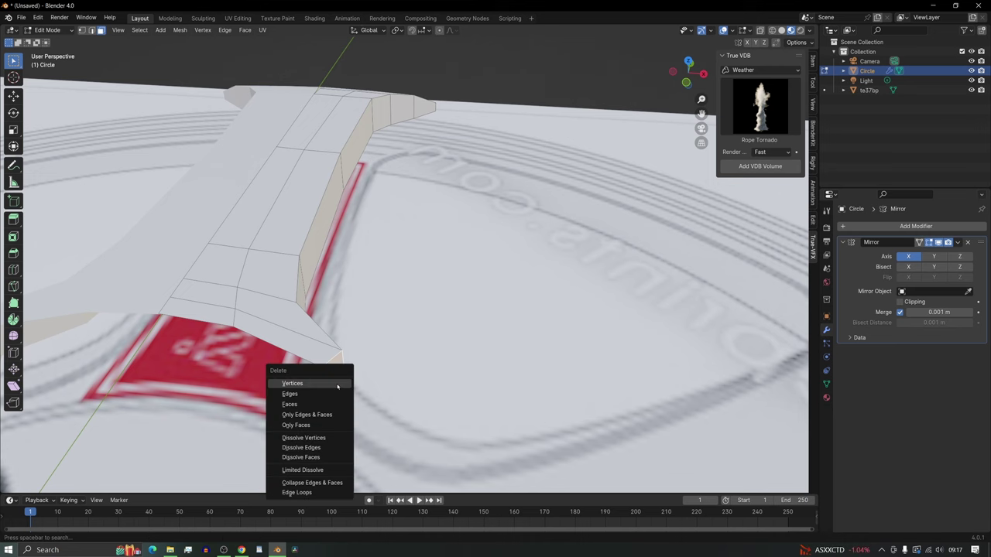
{"action": "left_click", "coordinate": [326, 405]}
- In top view, move the side wall's lower hub-end vertex about 0.0092 m in X and 0.0116 m in Y
{"action": "middle_click_drag", "start_coordinate": [325, 404], "coordinate": [333, 436]}
{"action": "scroll", "coordinate": [345, 426], "scroll_direction": "down", "scroll_amount": 2}
{"action": "middle_click_drag", "start_coordinate": [402, 391], "coordinate": [434, 372]}
{"action": "left_click", "coordinate": [689, 65]}
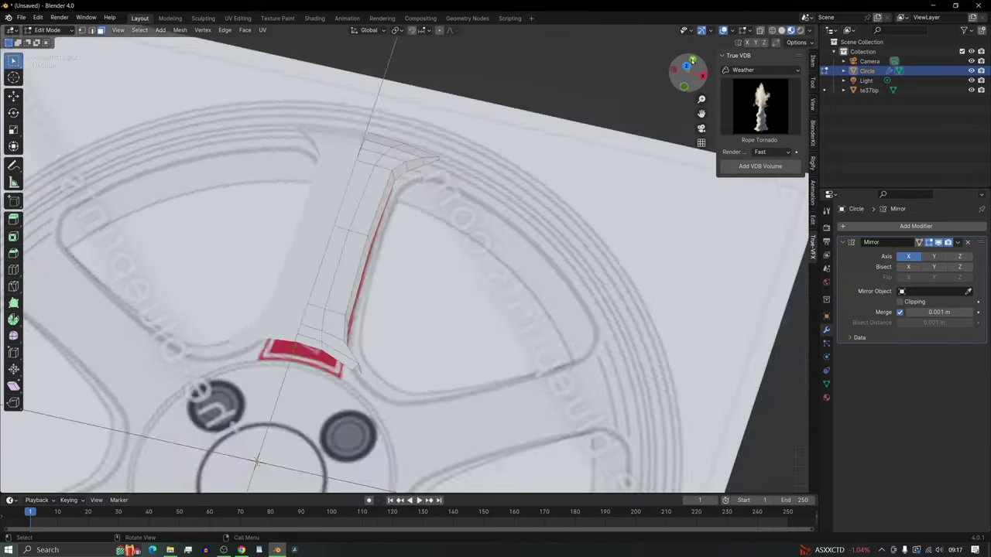
{"action": "left_click", "coordinate": [688, 60]}
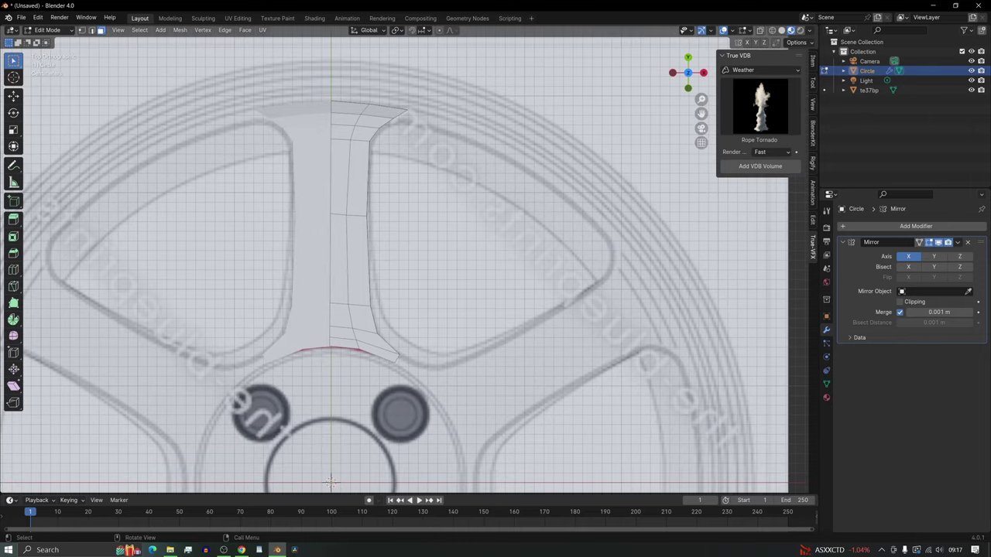
{"action": "middle_click_drag", "start_coordinate": [418, 310], "coordinate": [378, 288]}
{"action": "key", "text": "1"}
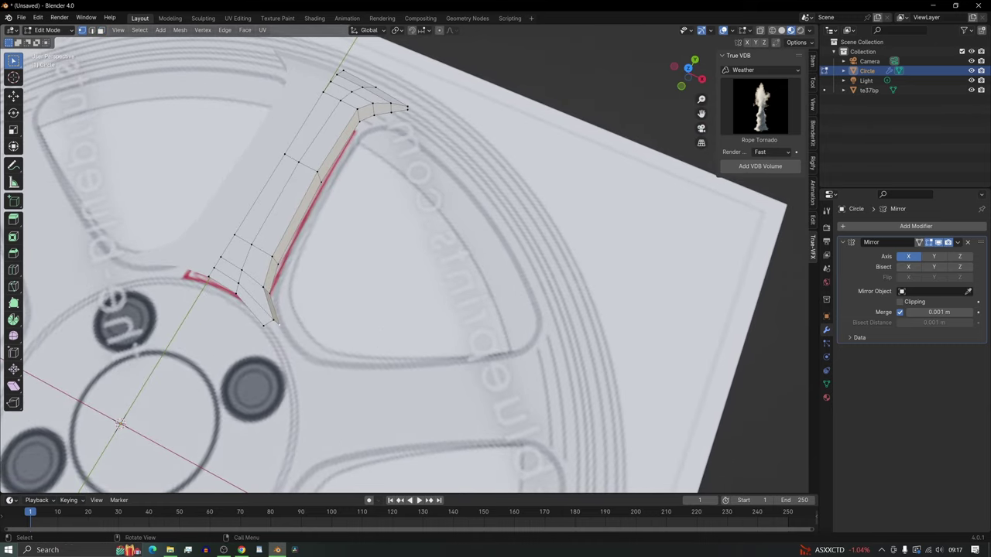
{"action": "left_click", "coordinate": [687, 68]}
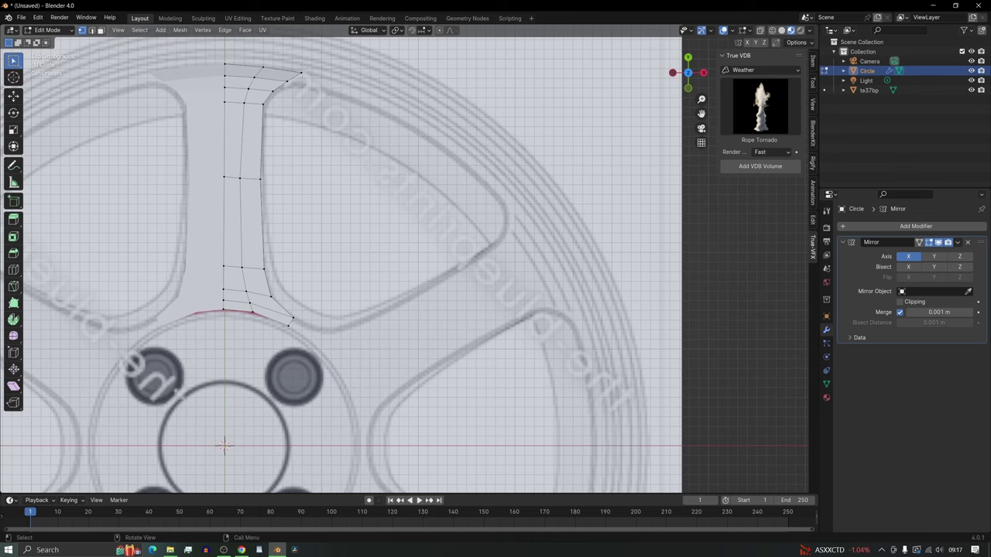
{"action": "key", "text": "g"}
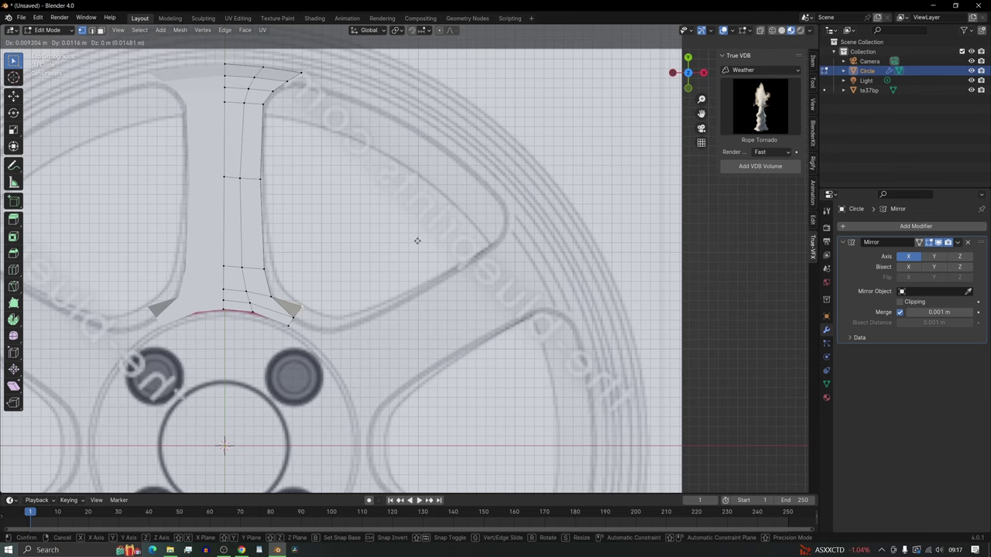
{"action": "left_click", "coordinate": [417, 241]}
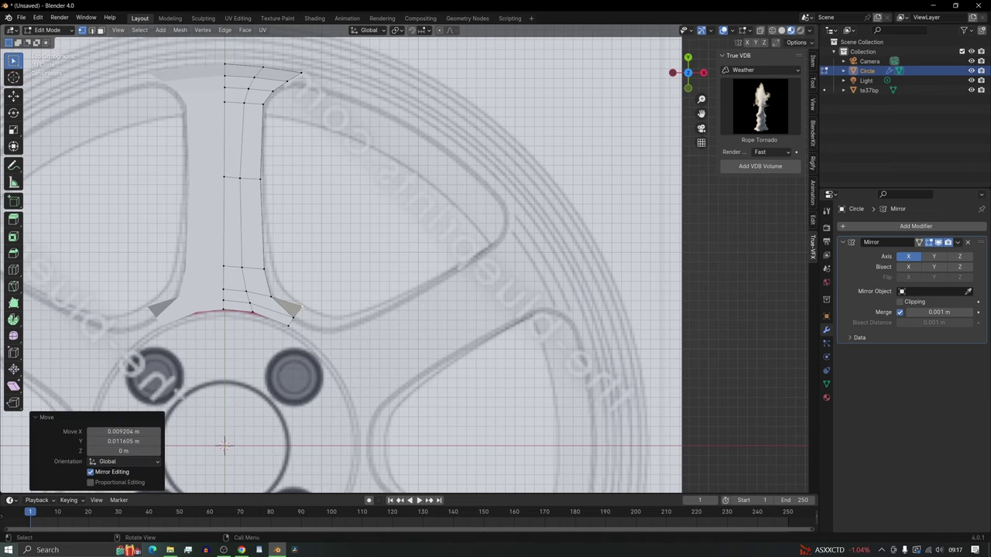
- In top view, move the next two lower side-wall vertices near the hub outward to slope the wall along the blueprint
{"action": "middle_click_drag", "start_coordinate": [417, 241], "coordinate": [433, 310]}
{"action": "left_click", "coordinate": [688, 72]}
{"action": "key", "text": "g"}
{"action": "left_click", "coordinate": [425, 263]}
{"action": "left_click", "coordinate": [688, 71]}
{"action": "key", "text": "g"}
{"action": "left_click", "coordinate": [486, 217]}
- In top view, move the next lower side-wall vertices towards the rim end outward, the last about 0.0044 m in X and -0.0008 m in Y
{"action": "middle_click_drag", "start_coordinate": [487, 217], "coordinate": [410, 279]}
{"action": "left_click", "coordinate": [688, 70]}
{"action": "key", "text": "g"}
{"action": "left_click", "coordinate": [433, 255]}
{"action": "left_click", "coordinate": [688, 71]}
{"action": "key", "text": "g"}
{"action": "left_click", "coordinate": [546, 132]}
{"action": "middle_click_drag", "start_coordinate": [464, 124], "coordinate": [402, 71]}
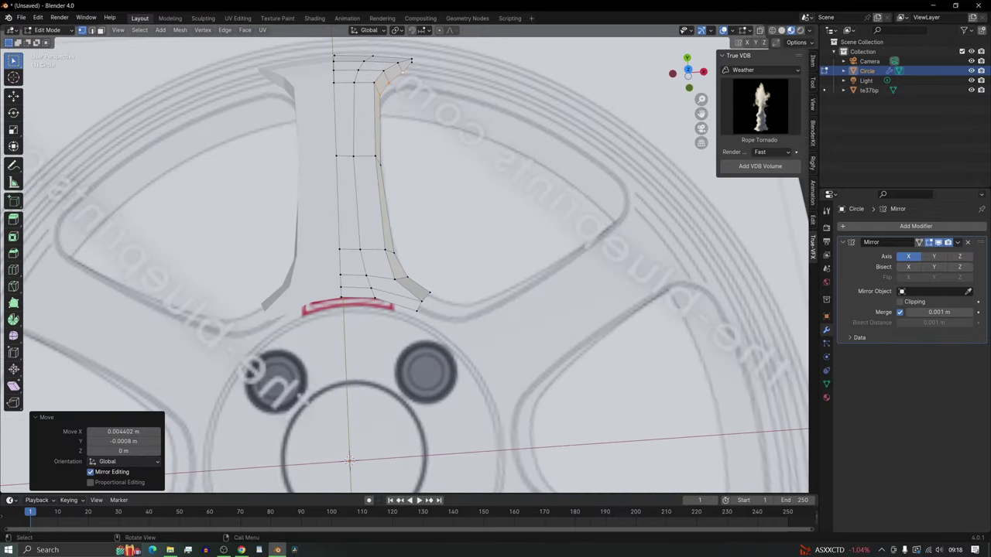
- In top view, move the lower side-wall vertex at the spoke's mid-length about 0.0012 m in X and -0.0004 m in Y
{"action": "mouse_move", "coordinate": [433, 232]}
{"action": "middle_mouse_down"}
{"action": "mouse_move", "coordinate": [368, 197]}
{"action": "mouse_move", "coordinate": [399, 221]}
{"action": "mouse_move", "coordinate": [442, 232]}
{"action": "middle_mouse_up"}
{"action": "left_click", "coordinate": [687, 75]}
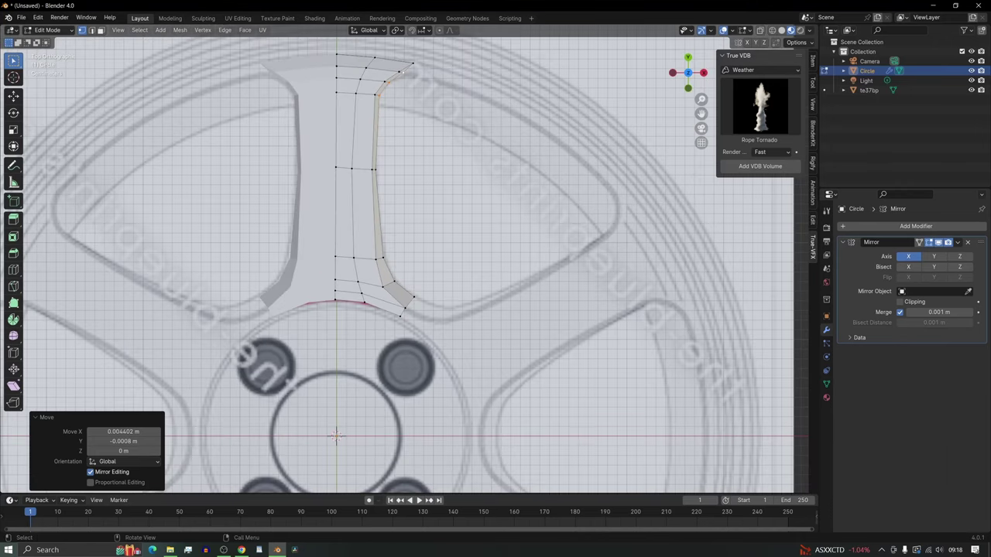
{"action": "left_click", "coordinate": [376, 169]}
{"action": "key", "text": "g"}
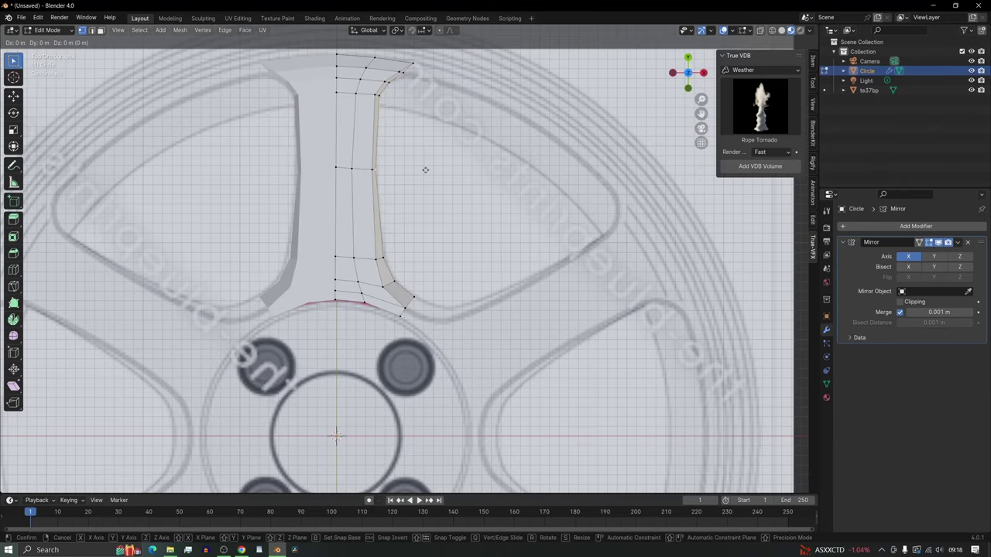
{"action": "left_click", "coordinate": [426, 169]}
{"action": "middle_click_drag", "start_coordinate": [341, 253], "coordinate": [412, 295]}
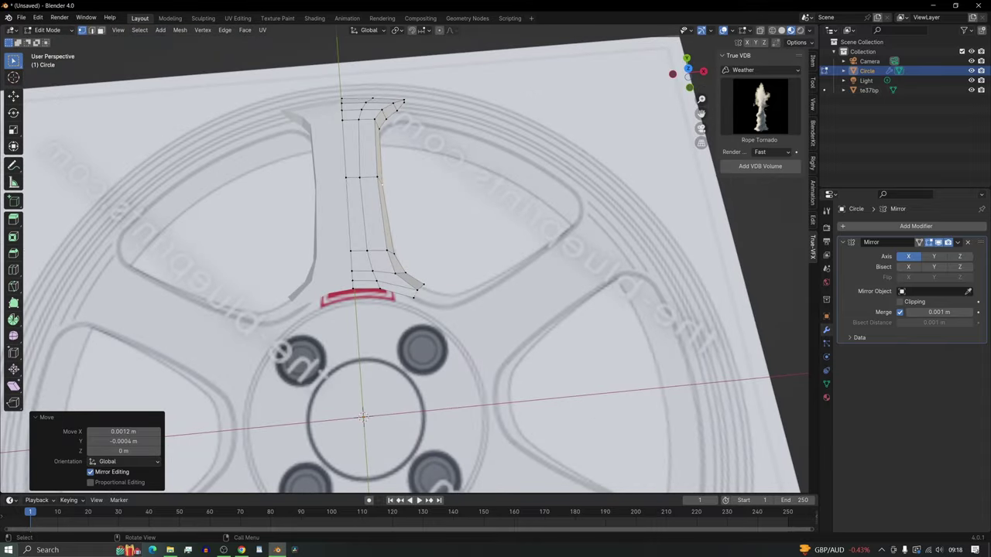
- Add a mesh circle with 72 vertices at the wheel centre as a new object in Object Mode
{"action": "key", "text": "Tab"}
{"action": "scroll", "coordinate": [432, 314], "scroll_direction": "down", "scroll_amount": 6}
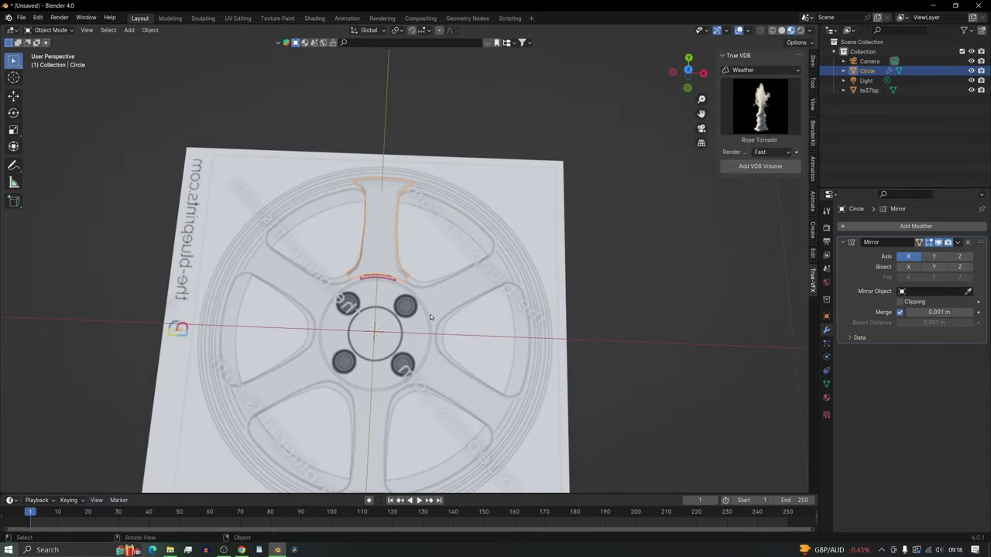
{"action": "key", "text": "shift+a"}
{"action": "mouse_move", "coordinate": [430, 313]}
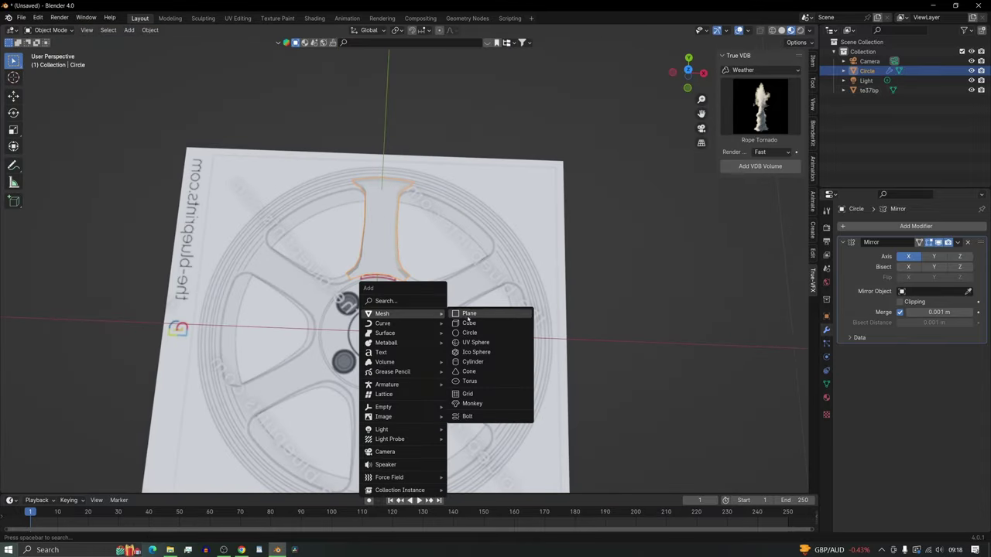
{"action": "left_click", "coordinate": [469, 332]}
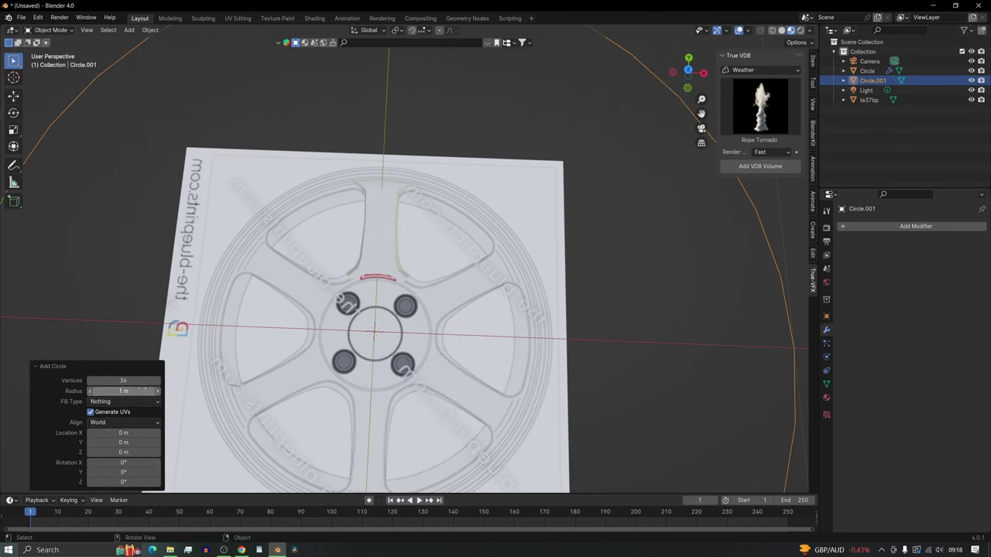
{"action": "left_click", "coordinate": [124, 381]}
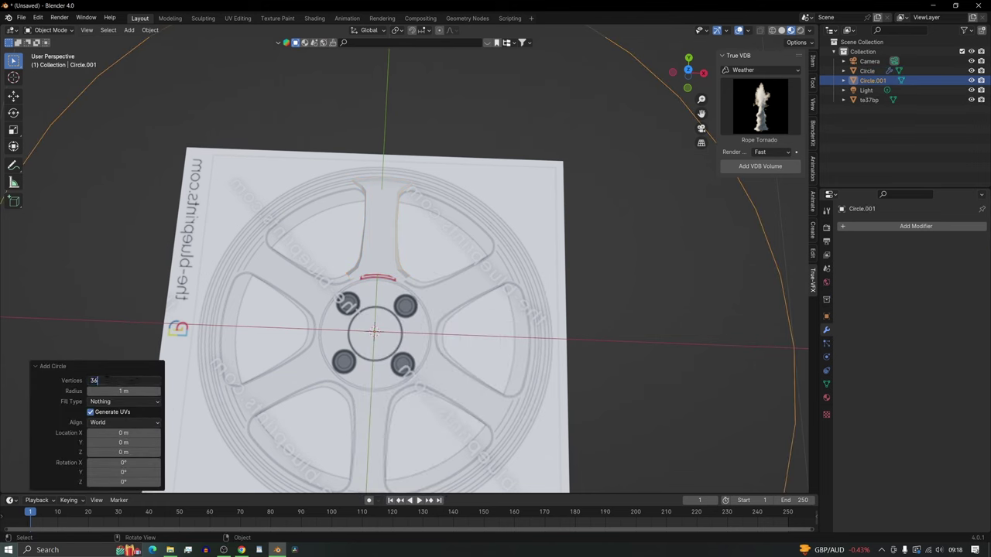
{"action": "type", "text": "*2"}
{"action": "key", "text": "Return"}
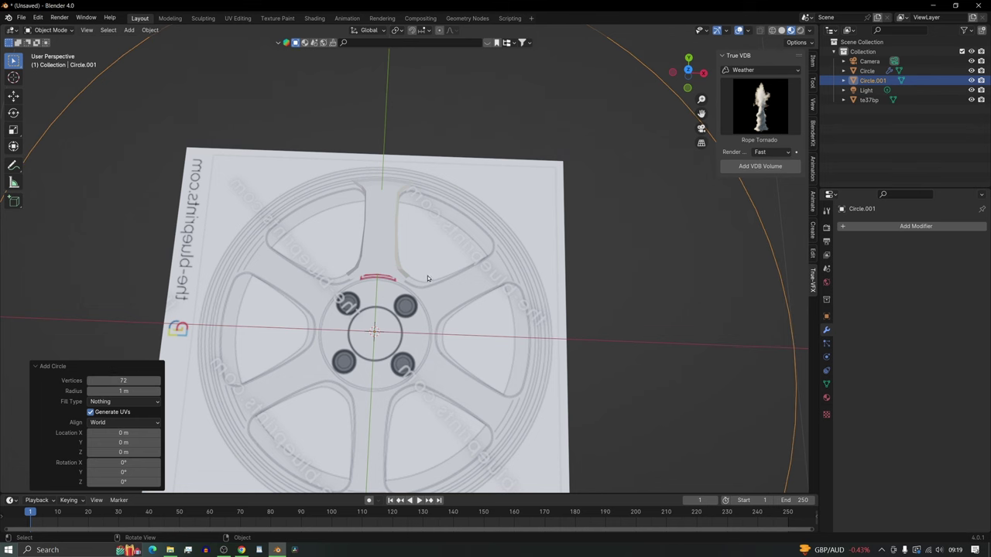
- Scale the new circle's vertices by about 0.415 and then 1.05 in top view to match the blueprint's outer rim edge
{"action": "key", "text": "Tab"}
{"action": "key", "text": "s"}
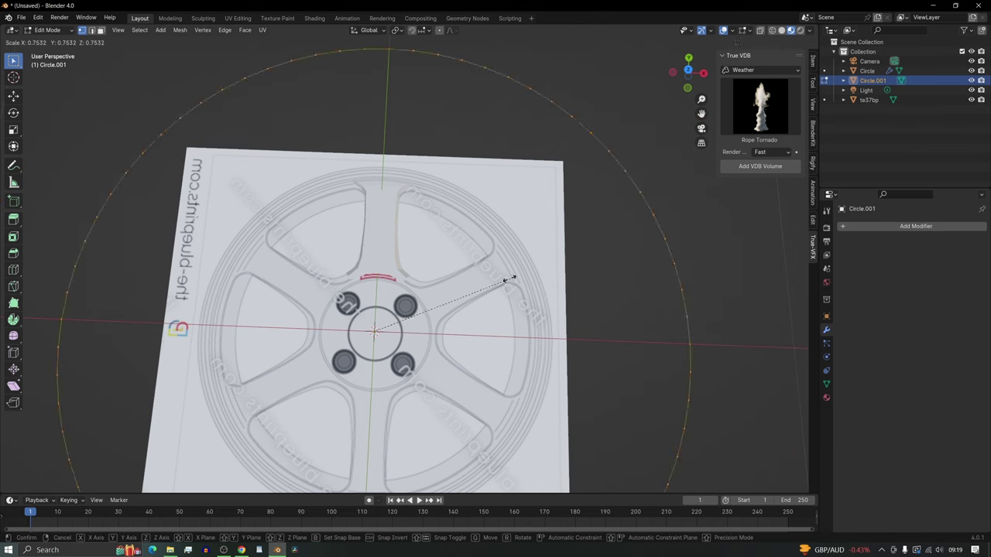
{"action": "left_click", "coordinate": [436, 290]}
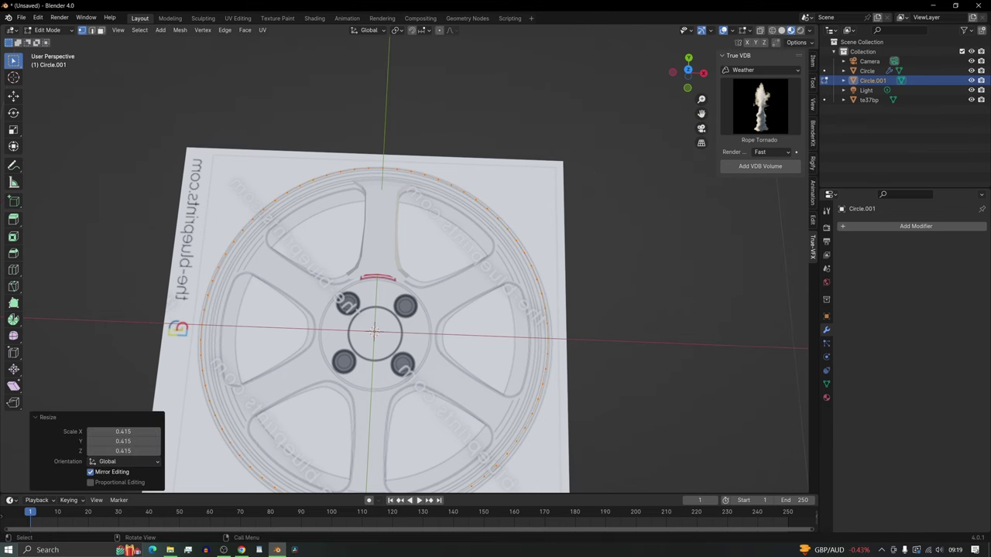
{"action": "left_click", "coordinate": [687, 71]}
{"action": "scroll", "coordinate": [416, 209], "scroll_direction": "up", "scroll_amount": 2}
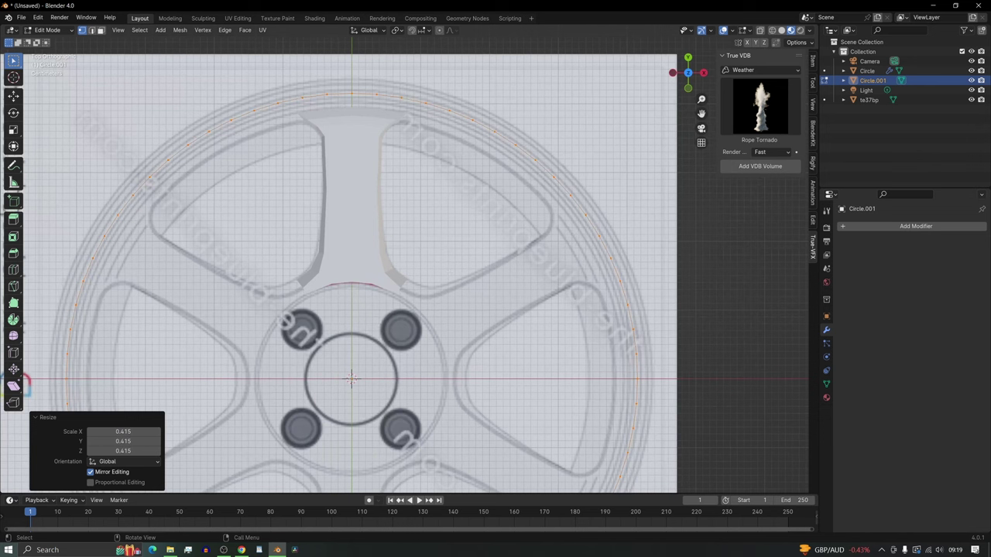
{"action": "key", "text": "s"}
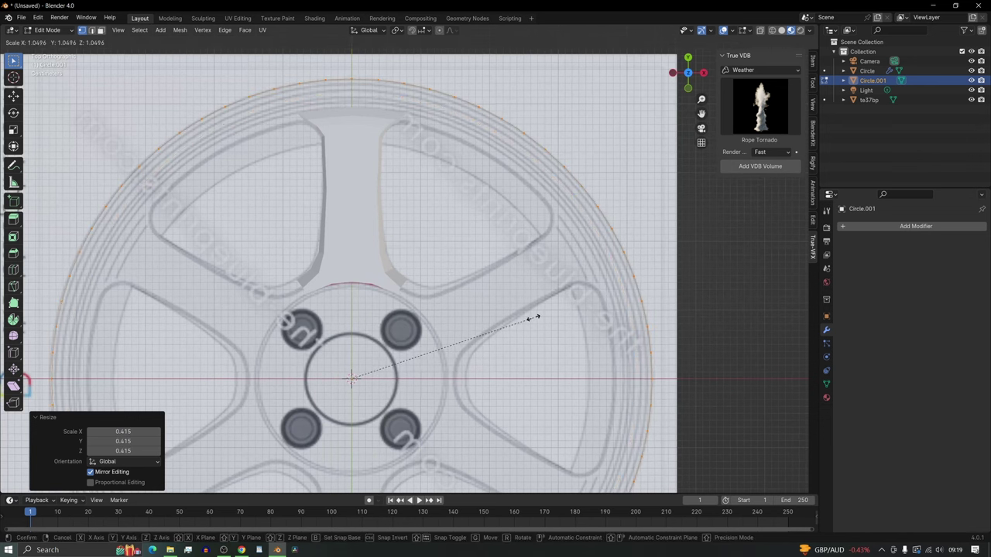
{"action": "left_click", "coordinate": [532, 318]}
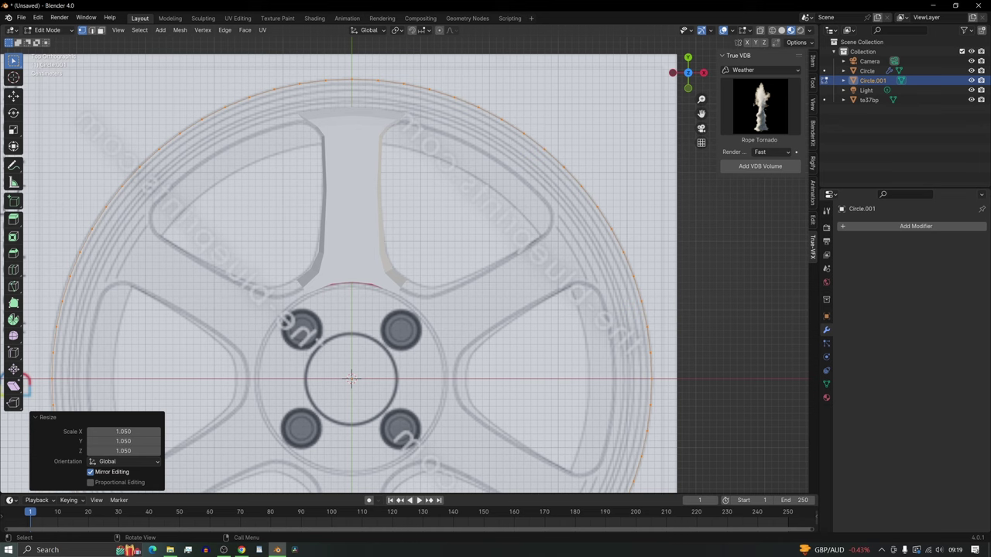
- Extrude the rim circle inward repeatedly, scaling each new ring to the blueprint's concentric rim lines
{"action": "scroll", "coordinate": [356, 309], "scroll_direction": "down", "scroll_amount": 2}
{"action": "mouse_move", "coordinate": [361, 357]}
{"action": "middle_mouse_down"}
{"action": "mouse_move", "coordinate": [381, 334]}
{"action": "mouse_move", "coordinate": [360, 357]}
{"action": "middle_mouse_up"}
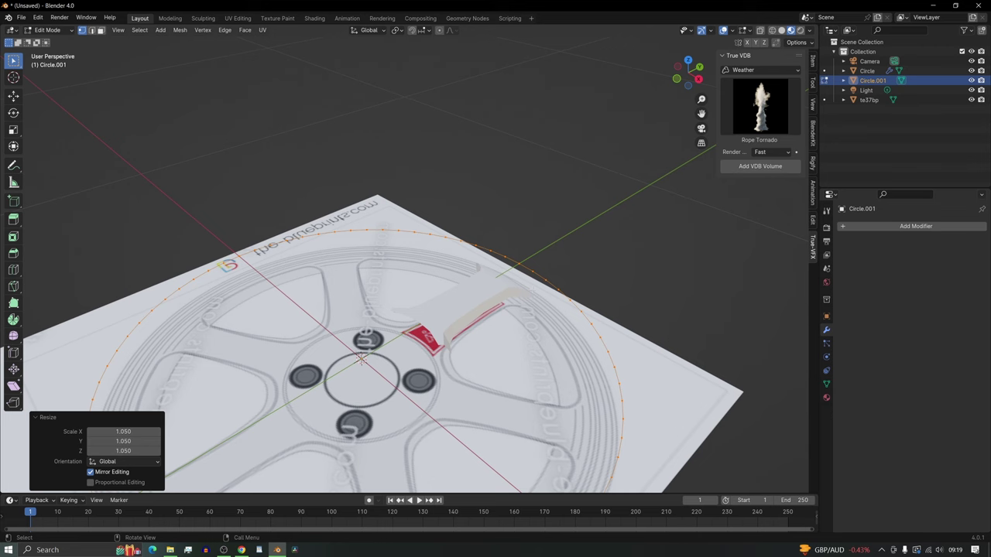
{"action": "middle_click_drag", "start_coordinate": [372, 364], "coordinate": [430, 267], "text": "shift"}
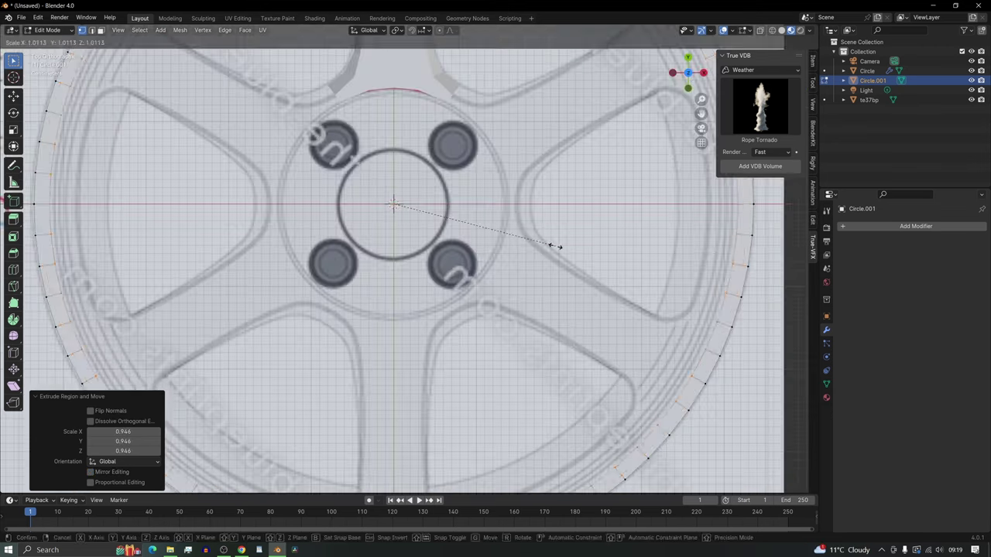
{"action": "left_click", "coordinate": [555, 246]}
{"action": "key", "text": "e"}
{"action": "key", "text": "s"}
{"action": "left_click", "coordinate": [564, 338]}
{"action": "middle_click_drag", "start_coordinate": [586, 267], "coordinate": [488, 305], "text": "shift"}
{"action": "key", "text": "e"}
{"action": "key", "text": "s"}
{"action": "left_click", "coordinate": [471, 300]}
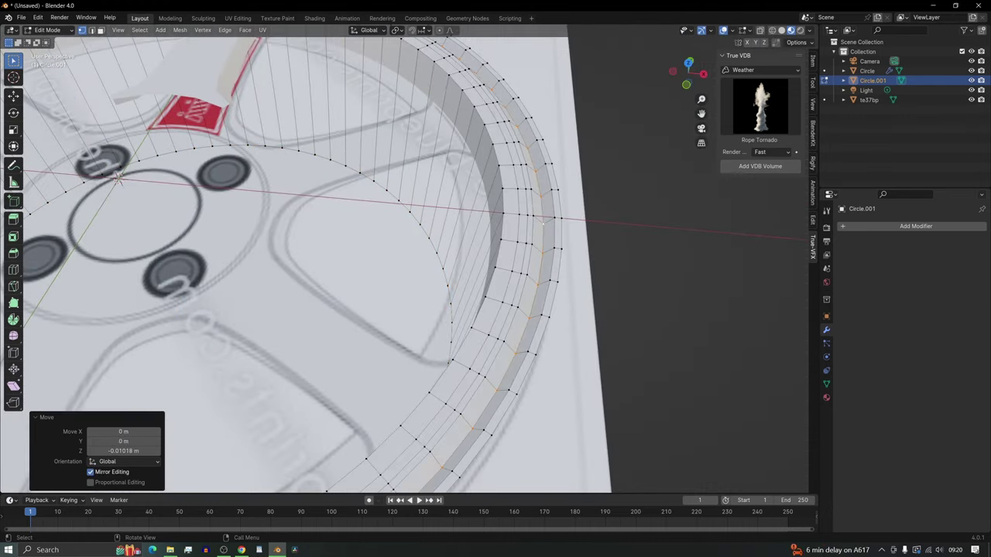
- Select an edge loop on the stepped rim and lower it about 0.0296 m in Z
{"action": "left_click", "coordinate": [523, 229], "text": "alt"}
{"action": "middle_click_drag", "start_coordinate": [523, 229], "coordinate": [433, 155]}
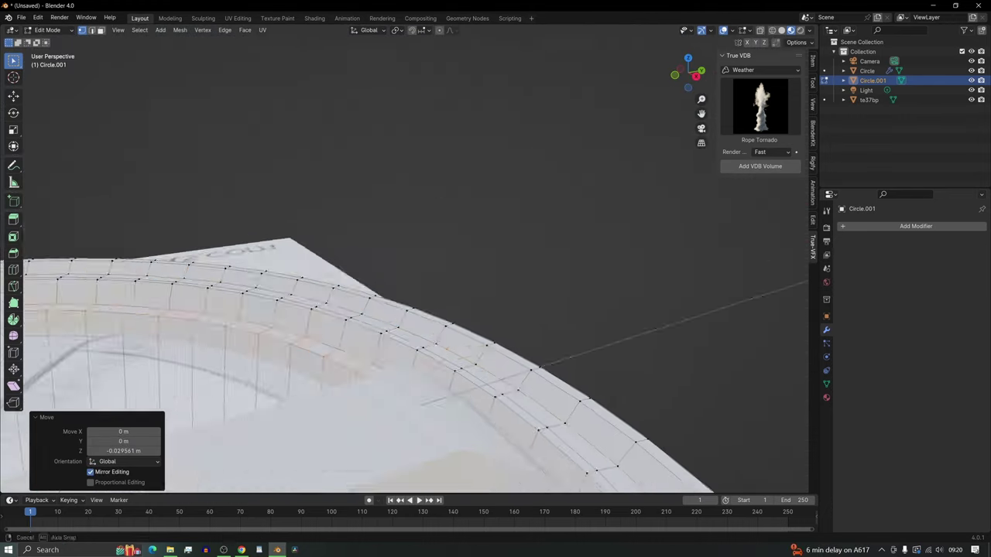
{"action": "key", "text": "g"}
{"action": "key", "text": "z"}
{"action": "left_click", "coordinate": [548, 455]}
{"action": "middle_click_drag", "start_coordinate": [548, 455], "coordinate": [534, 325]}
- Move further rim edge loops along Z and adjust the loop's scale to shape the stepped lip
{"action": "left_click", "coordinate": [522, 282], "text": "alt+shift"}
{"action": "key", "text": "g"}
{"action": "key", "text": "z"}
{"action": "middle_click_drag", "start_coordinate": [534, 232], "coordinate": [433, 348]}
{"action": "left_click", "coordinate": [526, 265]}
{"action": "key", "text": "g"}
{"action": "key", "text": "z"}
{"action": "left_click", "coordinate": [484, 271]}
{"action": "key", "text": "s"}
- Check the TE37 reference images in Chrome, return to Blender and raise the selected rim loop about 0.0038 m in Z
{"action": "left_click", "coordinate": [242, 551]}
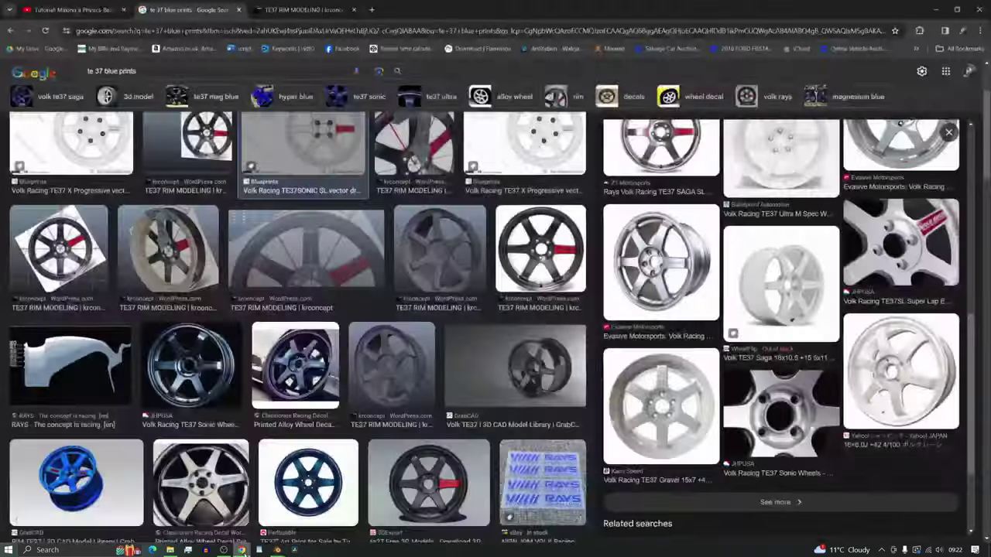
{"action": "left_click", "coordinate": [277, 551]}
{"action": "middle_click_drag", "start_coordinate": [434, 310], "coordinate": [402, 248]}
{"action": "key", "text": "g"}
{"action": "key", "text": "z"}
{"action": "left_click", "coordinate": [464, 263]}
{"action": "middle_click_drag", "start_coordinate": [464, 264], "coordinate": [526, 356]}
{"action": "middle_click_drag", "start_coordinate": [526, 309], "coordinate": [621, 265]}
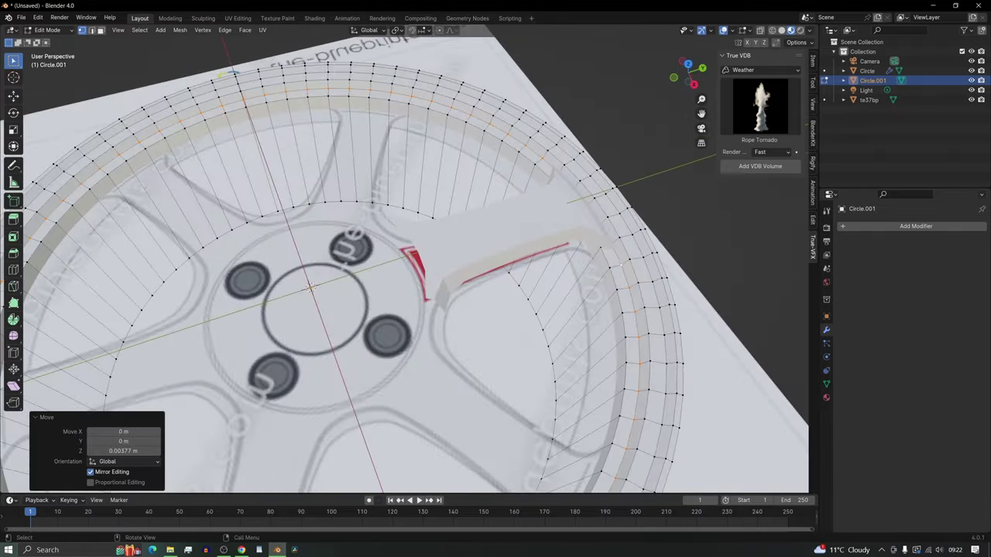
- Adjust the selected rim vertices along Z and check the rim against the blueprint in top view
{"action": "scroll", "coordinate": [620, 265], "scroll_direction": "down", "scroll_amount": 3}
{"action": "key", "text": "KP_7"}
{"action": "middle_click_drag", "start_coordinate": [465, 309], "coordinate": [387, 286]}
{"action": "key", "text": "KP_7"}
{"action": "scroll", "coordinate": [312, 132], "scroll_direction": "up", "scroll_amount": 2}
{"action": "key", "text": "b"}
{"action": "scroll", "coordinate": [313, 133], "scroll_direction": "down", "scroll_amount": 2}
{"action": "key", "text": "g"}
{"action": "key", "text": "z"}
{"action": "left_click", "coordinate": [649, 248]}
{"action": "middle_click_drag", "start_coordinate": [464, 294], "coordinate": [608, 268]}
{"action": "left_click", "coordinate": [648, 247]}
{"action": "key", "text": "Tab"}
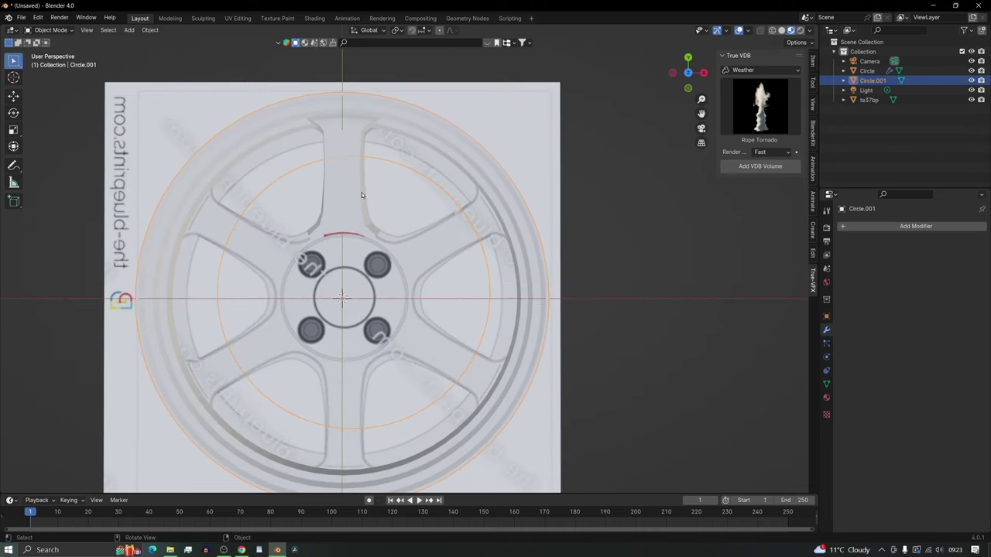
{"action": "key", "text": "Tab"}
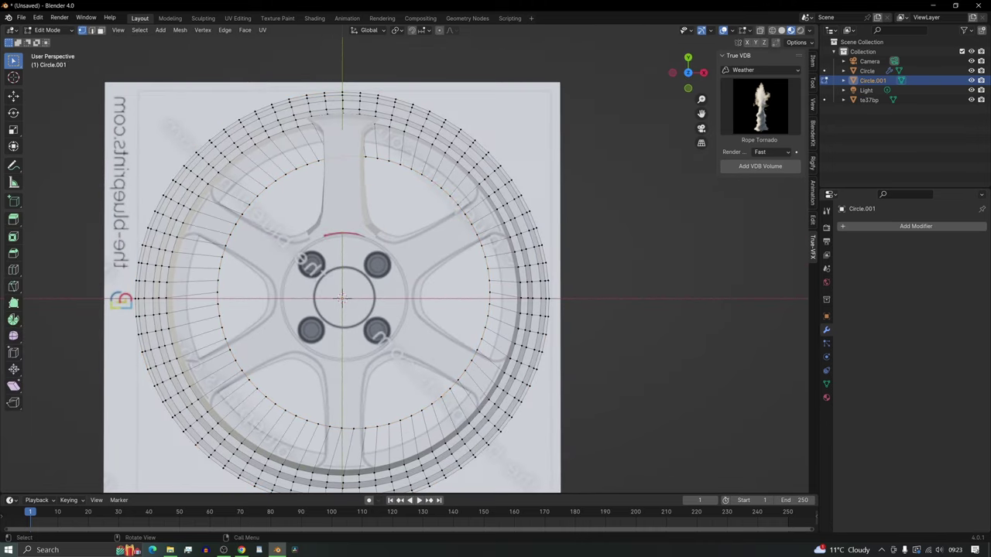
{"action": "left_click", "coordinate": [688, 72]}
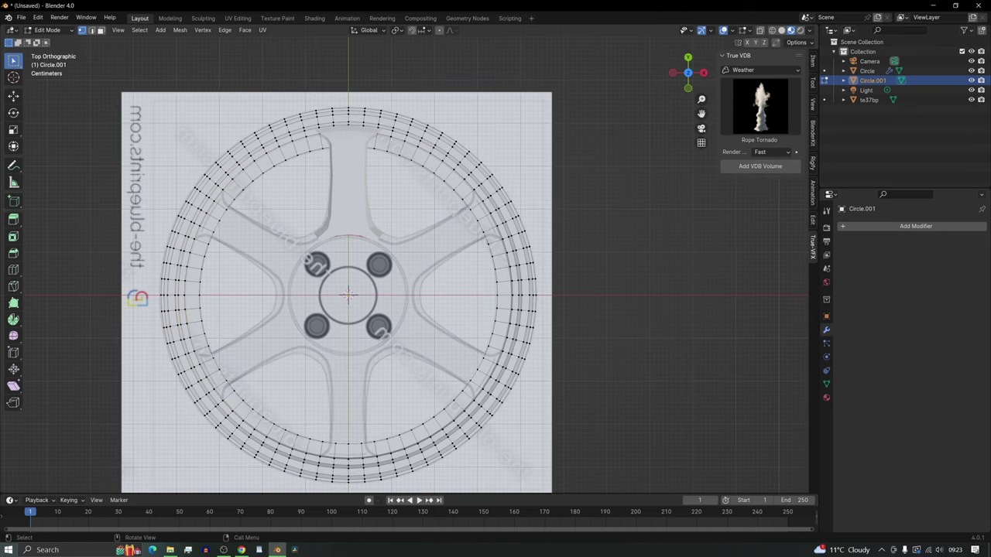
{"action": "scroll", "coordinate": [409, 255], "scroll_direction": "up", "scroll_amount": 2}
{"action": "middle_click_drag", "start_coordinate": [408, 255], "coordinate": [494, 335], "text": "shift"}
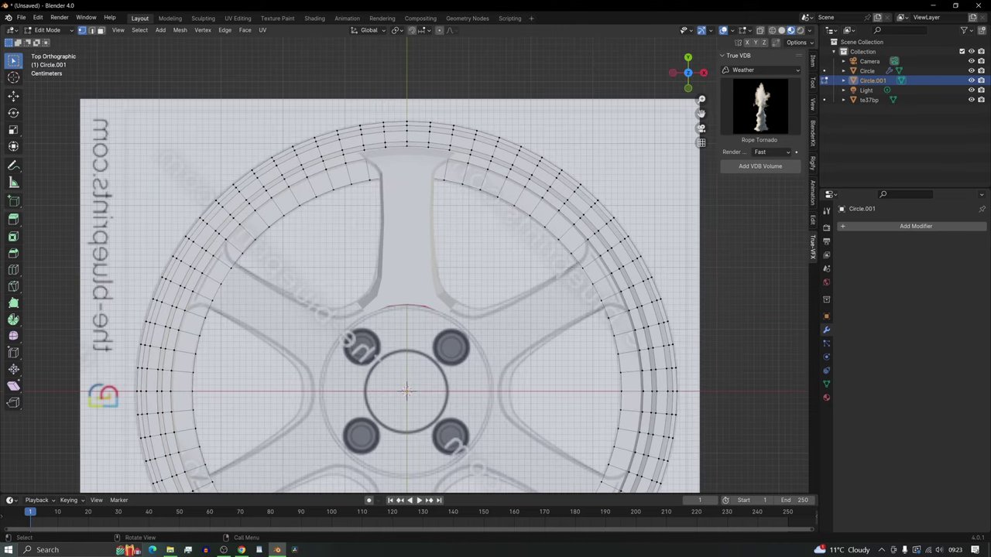
{"action": "left_click_drag", "start_coordinate": [398, 98], "coordinate": [546, 212]}
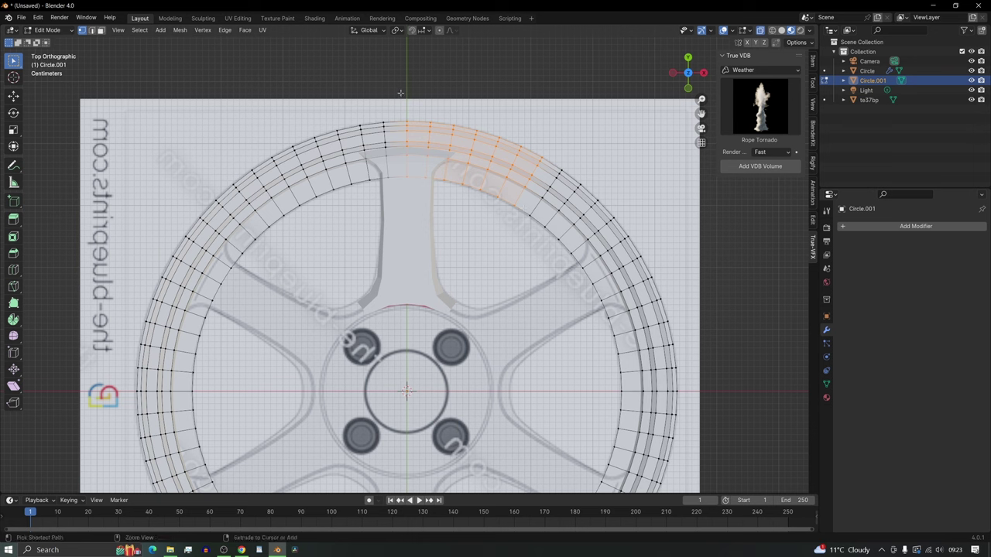
{"action": "left_click_drag", "start_coordinate": [489, 104], "coordinate": [399, 208], "text": "ctrl"}
{"action": "left_click", "coordinate": [453, 126]}
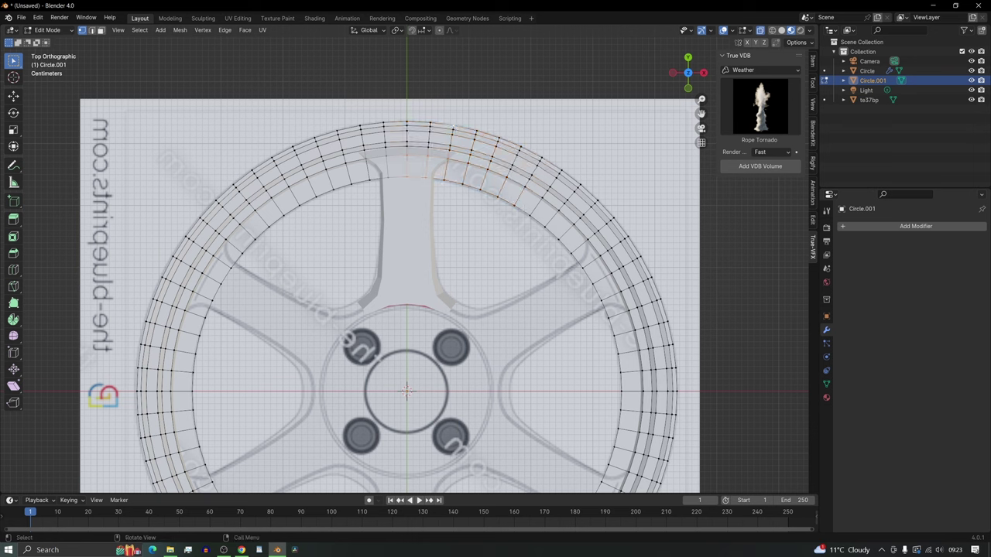
- Separate an in-place duplicate of the rim segment spanning seven faces clockwise from the upper vertical centre line into its own object
{"action": "left_click_drag", "start_coordinate": [401, 96], "coordinate": [539, 219]}
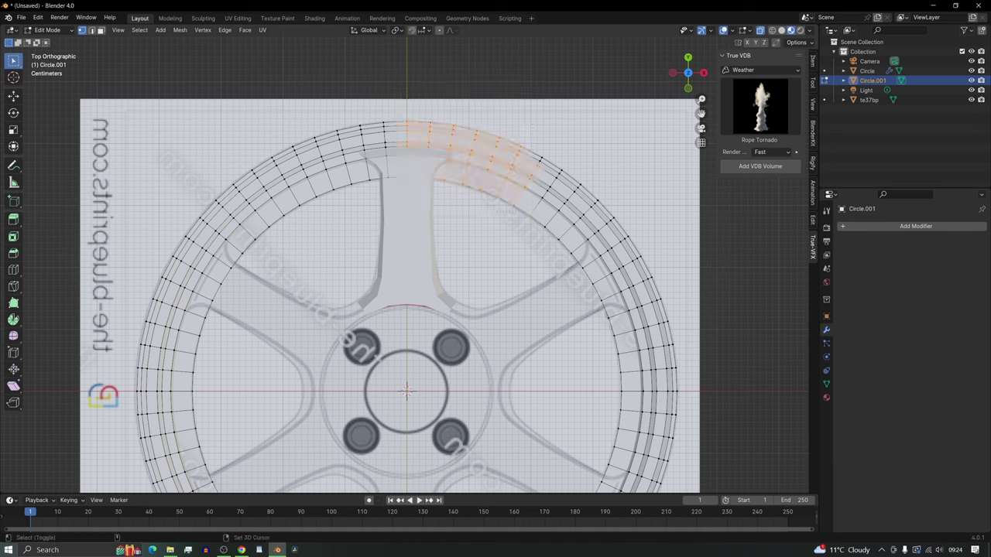
{"action": "left_click_drag", "start_coordinate": [522, 152], "coordinate": [566, 207], "text": "shift"}
{"action": "key", "text": "g"}
{"action": "key", "text": "Escape"}
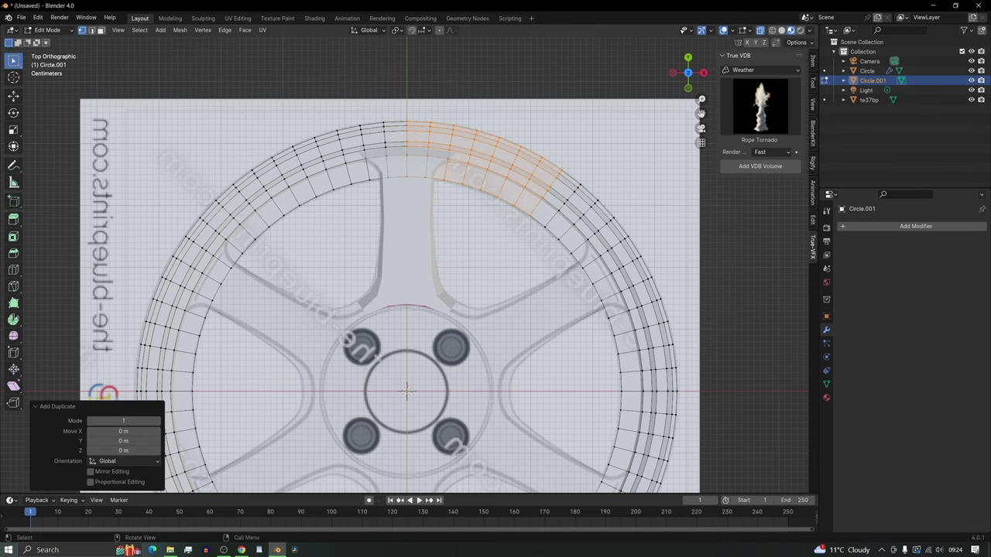
{"action": "key", "text": "p"}
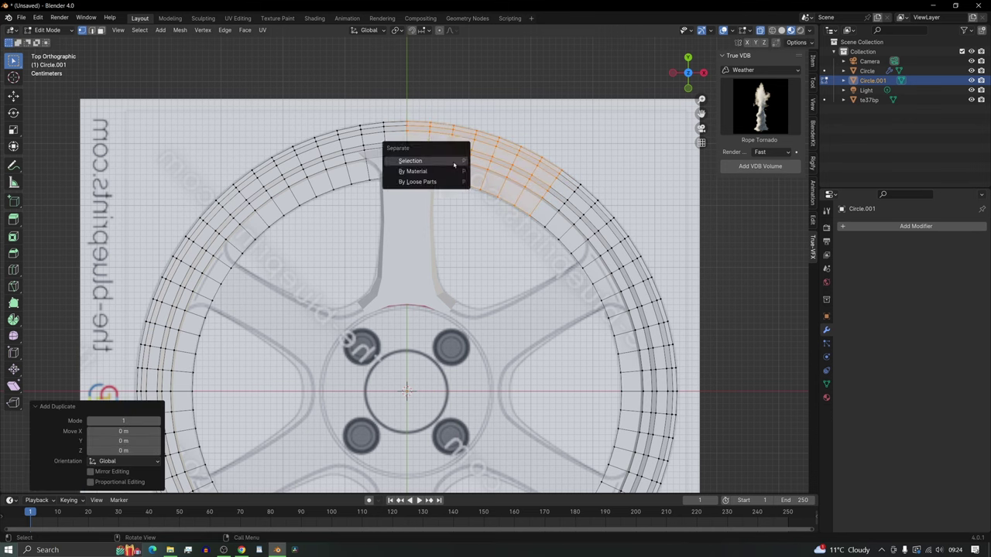
{"action": "left_click", "coordinate": [411, 161]}
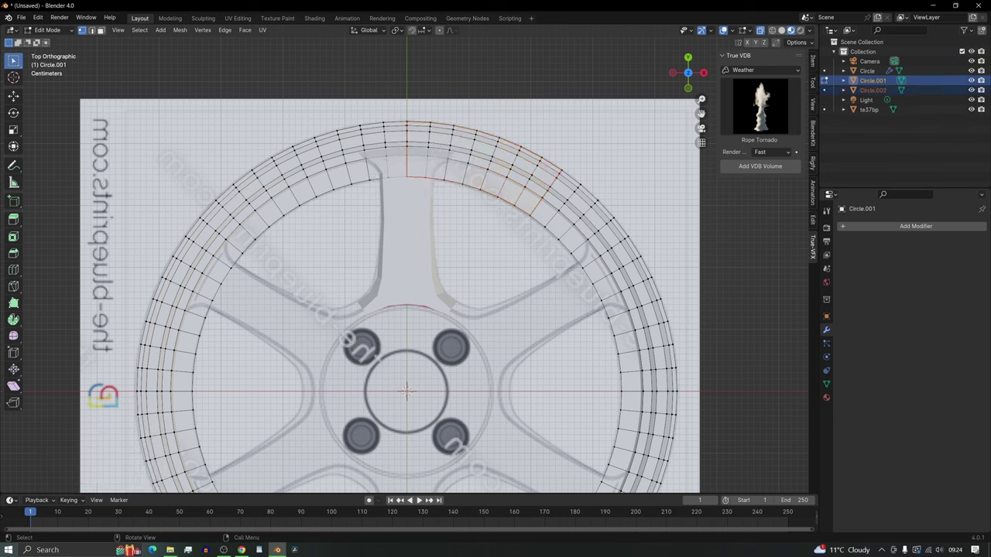
- Hide the full rim object Circle.001 and open the separated segment Circle.002 in Edit Mode
{"action": "key", "text": "Tab"}
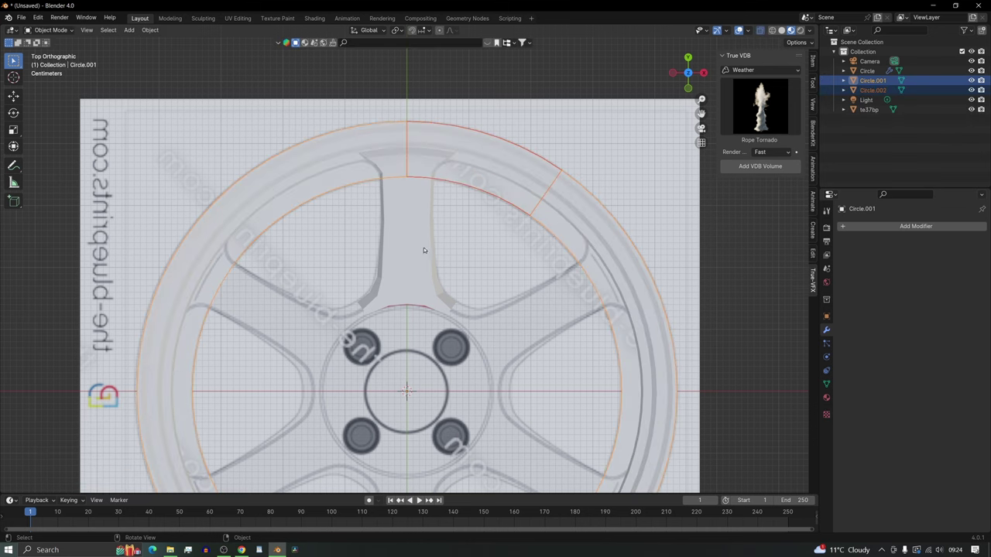
{"action": "left_click", "coordinate": [950, 90]}
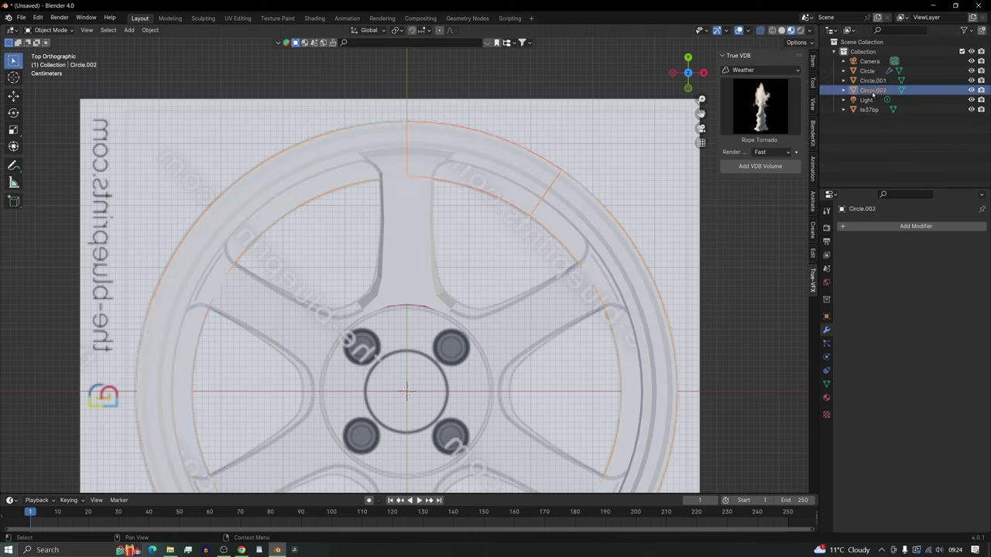
{"action": "left_click", "coordinate": [971, 81]}
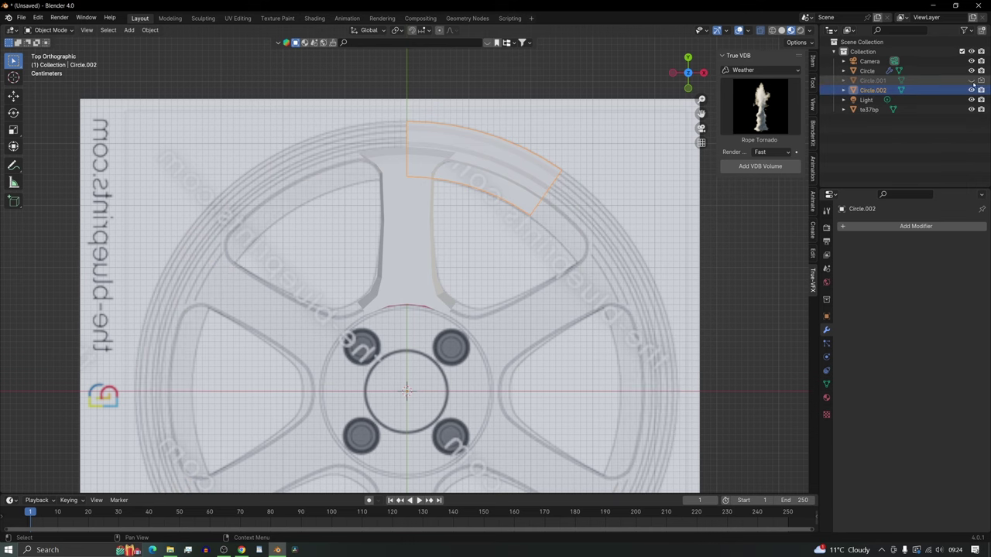
{"action": "key", "text": "Tab"}
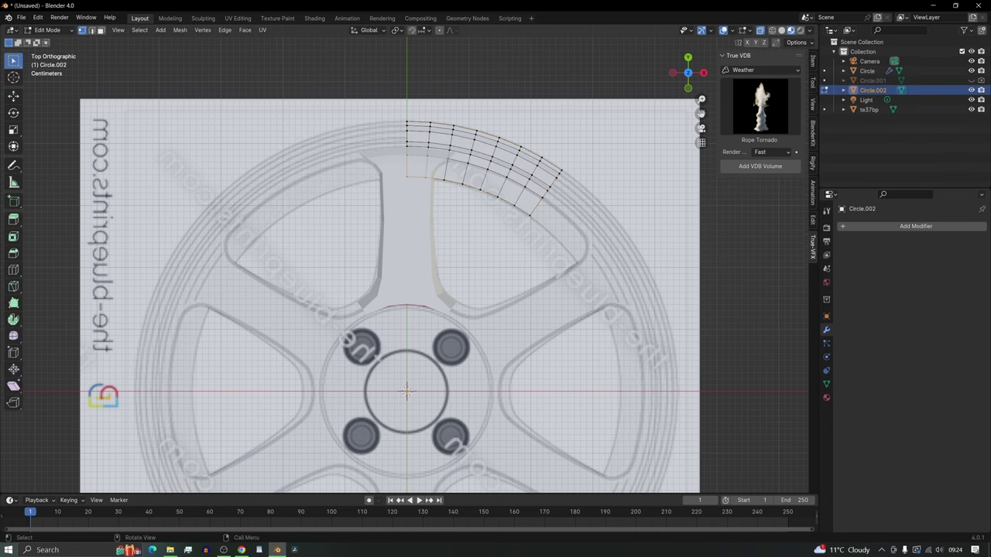
{"action": "scroll", "coordinate": [433, 232], "scroll_direction": "up", "scroll_amount": 3}
{"action": "middle_click_drag", "start_coordinate": [433, 232], "coordinate": [405, 370], "text": "shift"}
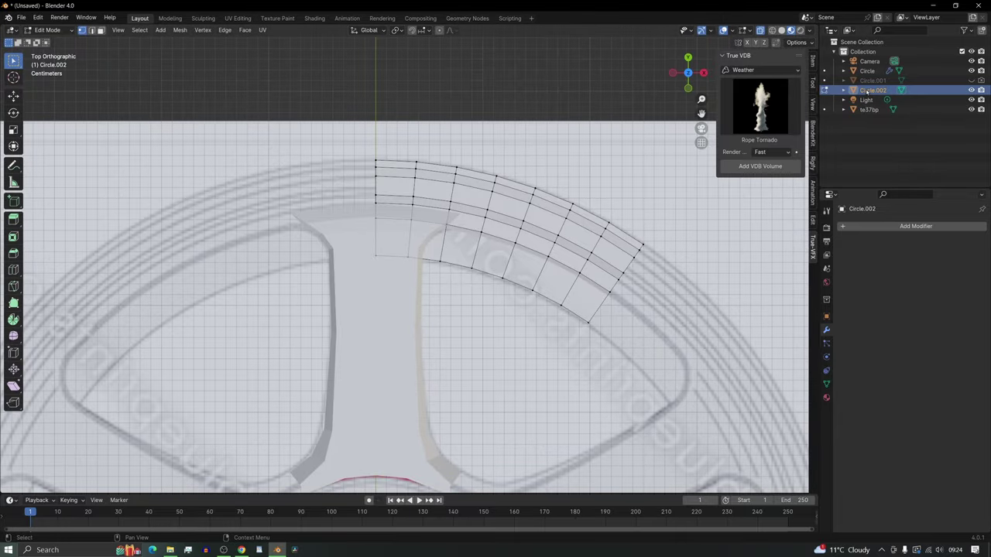
- Return to Object Mode and join the separated rim segment Circle.002 into the spoke object Circle
{"action": "key", "text": "Tab"}
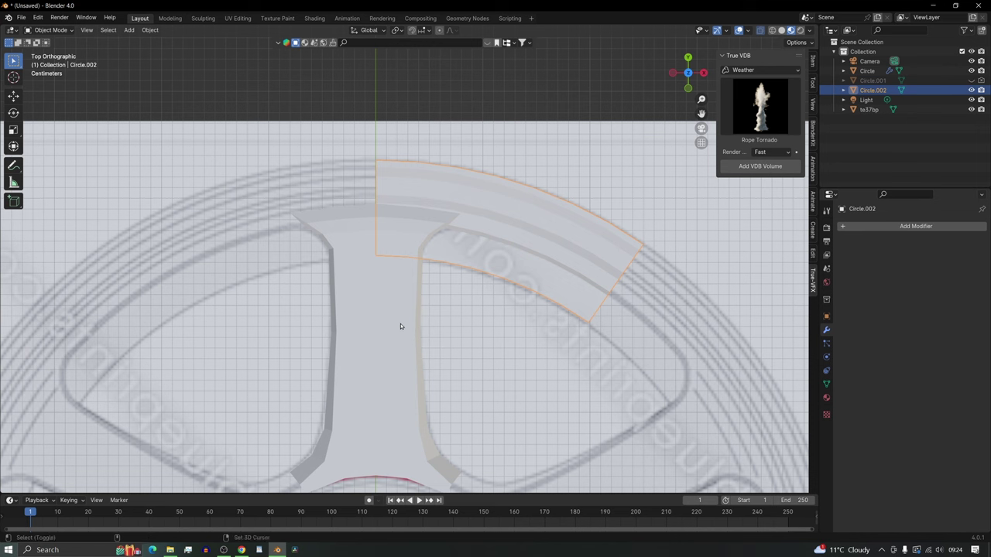
{"action": "left_click", "coordinate": [400, 326], "text": "shift"}
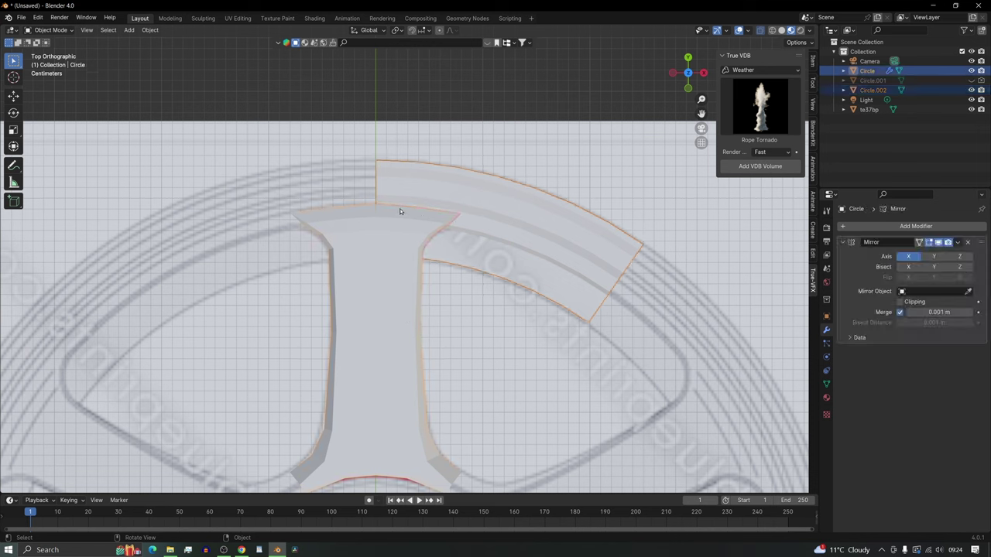
{"action": "key", "text": "ctrl+j"}
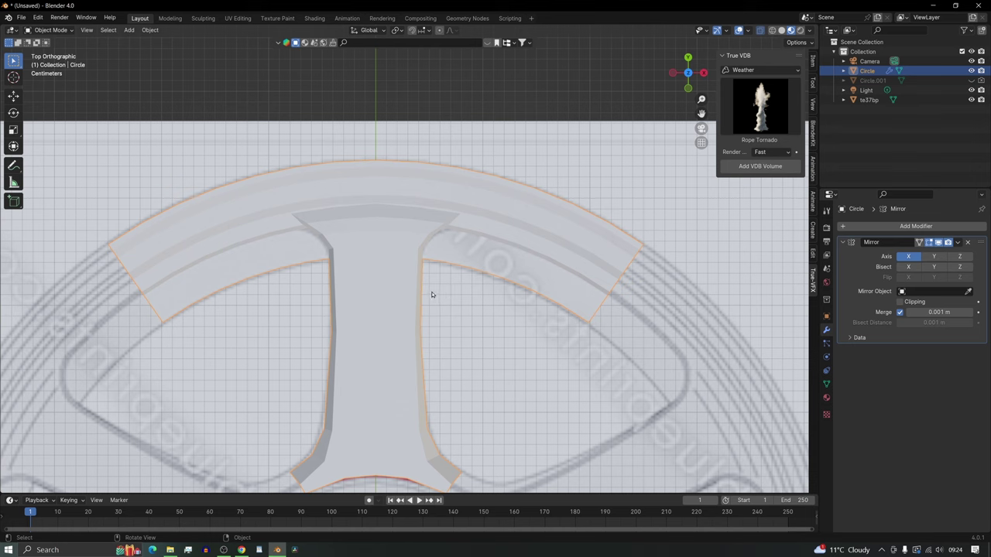
- Merge the lower vertex at the spoke's flared outer tip into the adjacent rim vertex using At Last
{"action": "key", "text": "Tab"}
{"action": "scroll", "coordinate": [479, 316], "scroll_direction": "up", "scroll_amount": 2}
{"action": "middle_click_drag", "start_coordinate": [479, 316], "coordinate": [411, 222]}
{"action": "middle_click_drag", "start_coordinate": [512, 269], "coordinate": [332, 142]}
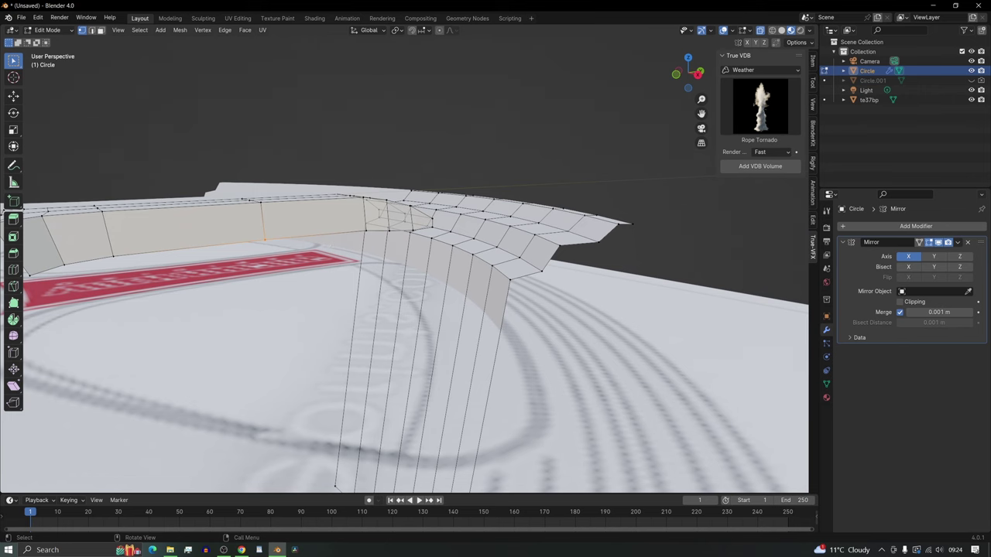
{"action": "scroll", "coordinate": [308, 156], "scroll_direction": "up", "scroll_amount": 4}
{"action": "middle_click_drag", "start_coordinate": [330, 248], "coordinate": [386, 294]}
{"action": "scroll", "coordinate": [386, 294], "scroll_direction": "down", "scroll_amount": 3}
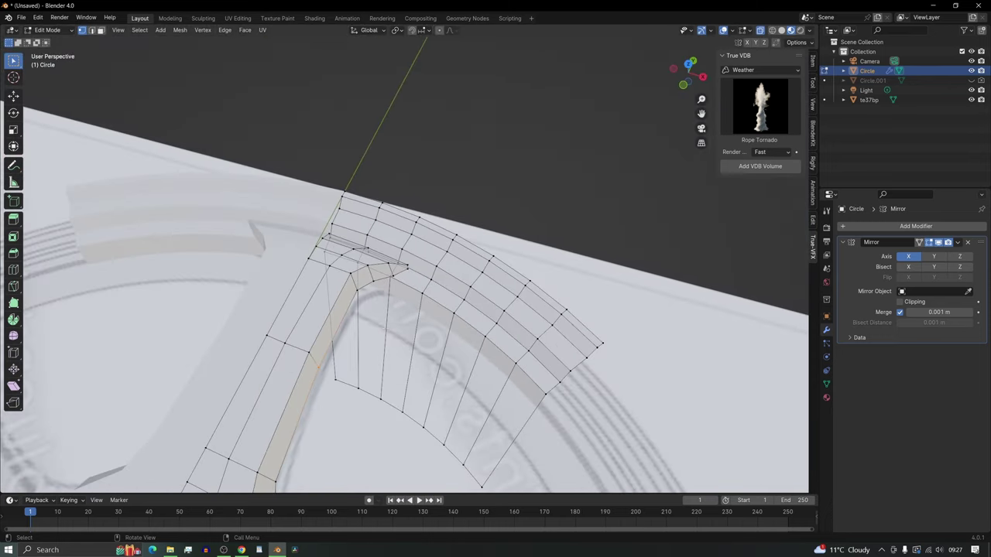
{"action": "scroll", "coordinate": [372, 313], "scroll_direction": "up", "scroll_amount": 4}
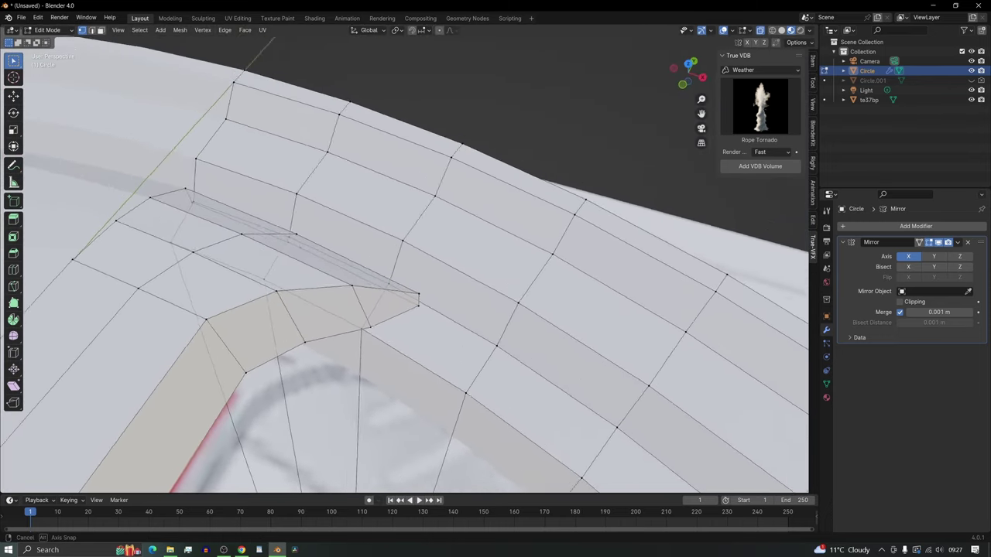
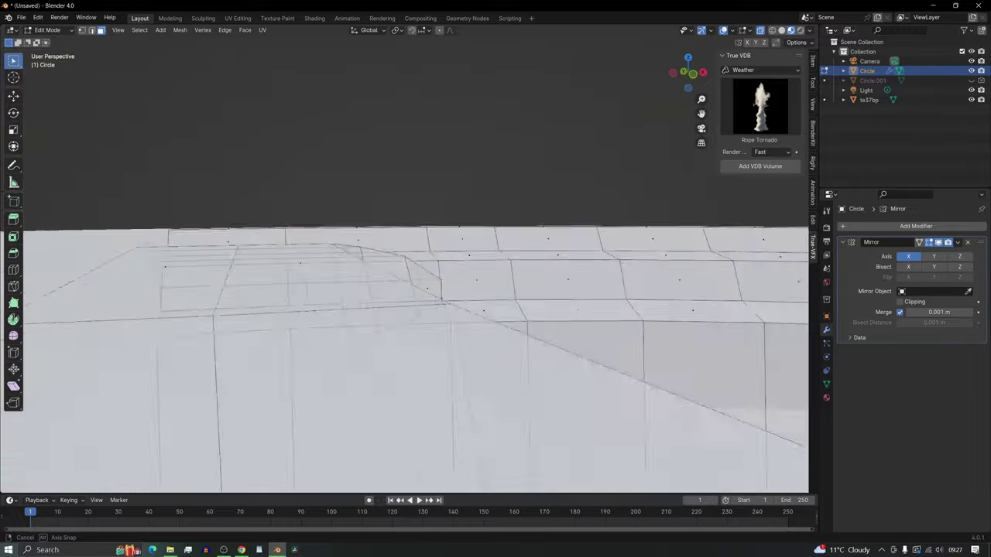
{"action": "key", "text": "1"}
{"action": "scroll", "coordinate": [393, 355], "scroll_direction": "up", "scroll_amount": 3}
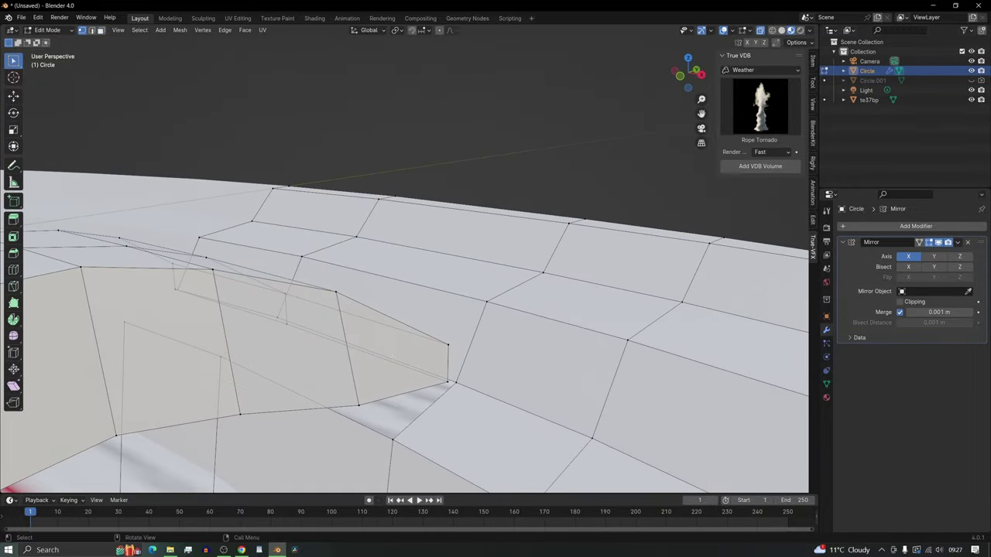
{"action": "left_click", "coordinate": [462, 300]}
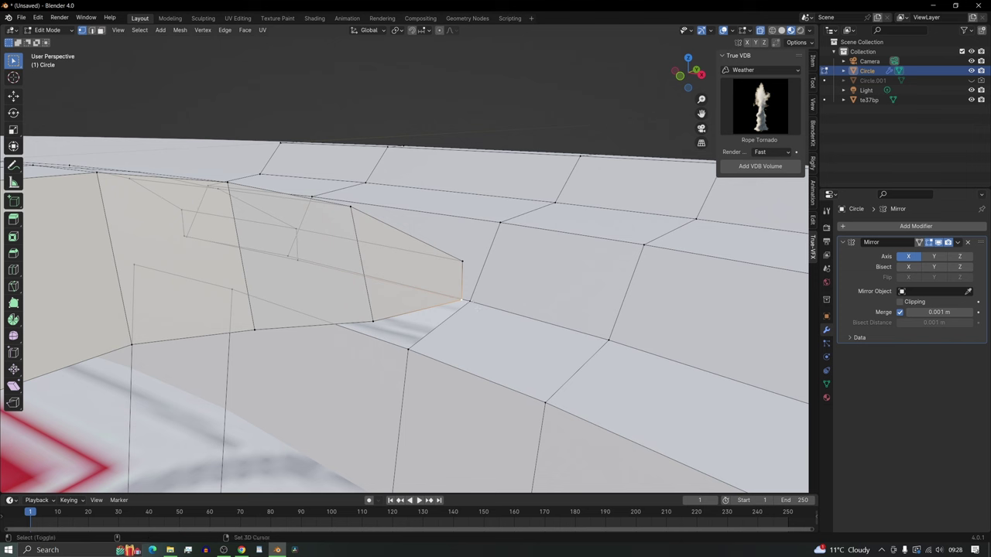
{"action": "left_click", "coordinate": [471, 302], "text": "shift"}
{"action": "key", "text": "m"}
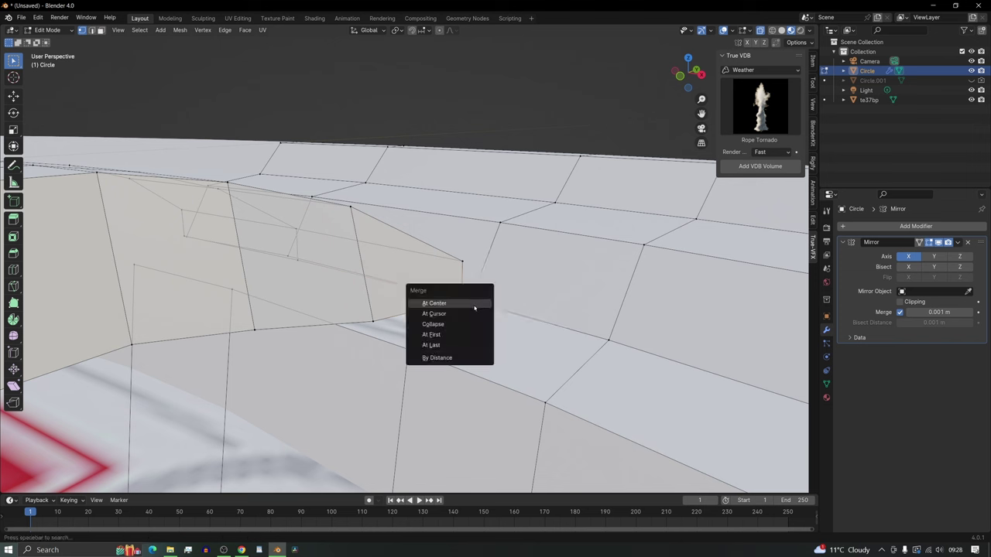
{"action": "left_click", "coordinate": [446, 345]}
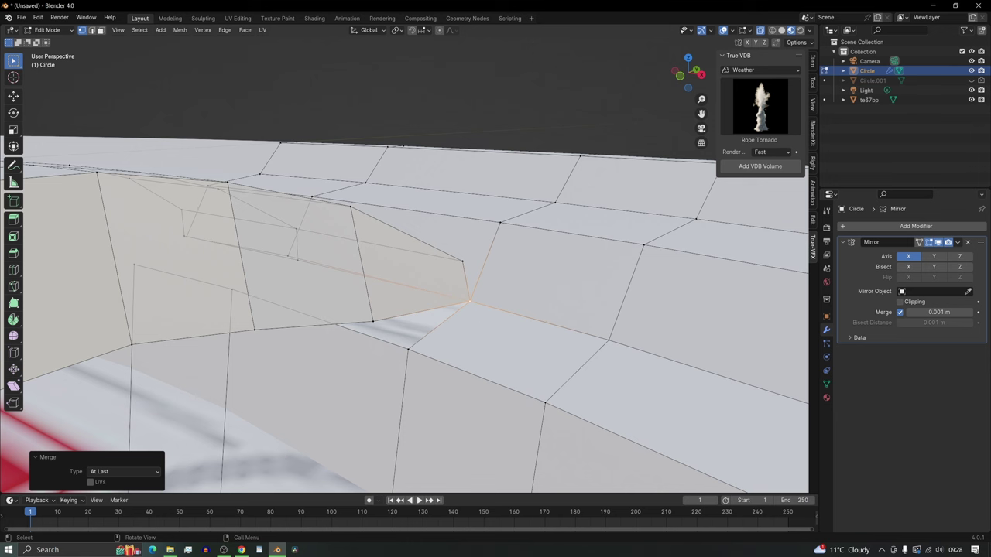
- Merge the spoke's next lower side vertex into the nearby rim vertex At Last and slide it towards the spoke by a factor of 0.281
{"action": "left_click", "coordinate": [373, 321], "text": "shift"}
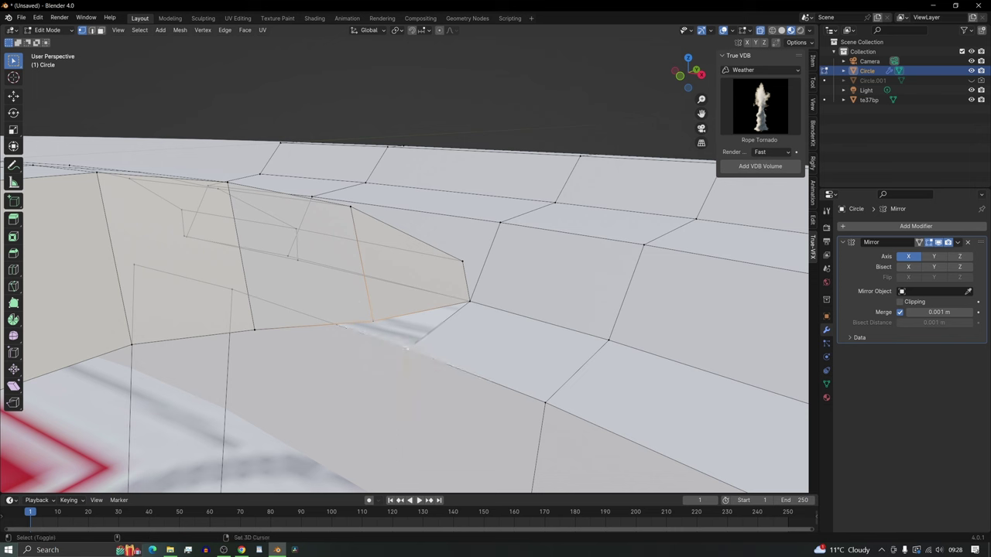
{"action": "key", "text": "m"}
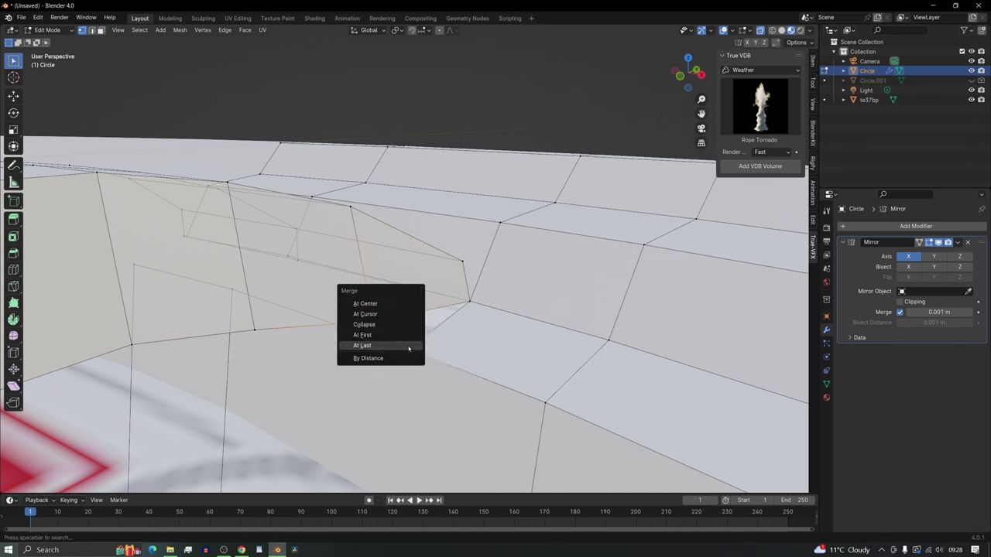
{"action": "left_click", "coordinate": [408, 348]}
{"action": "middle_click_drag", "start_coordinate": [408, 348], "coordinate": [430, 359]}
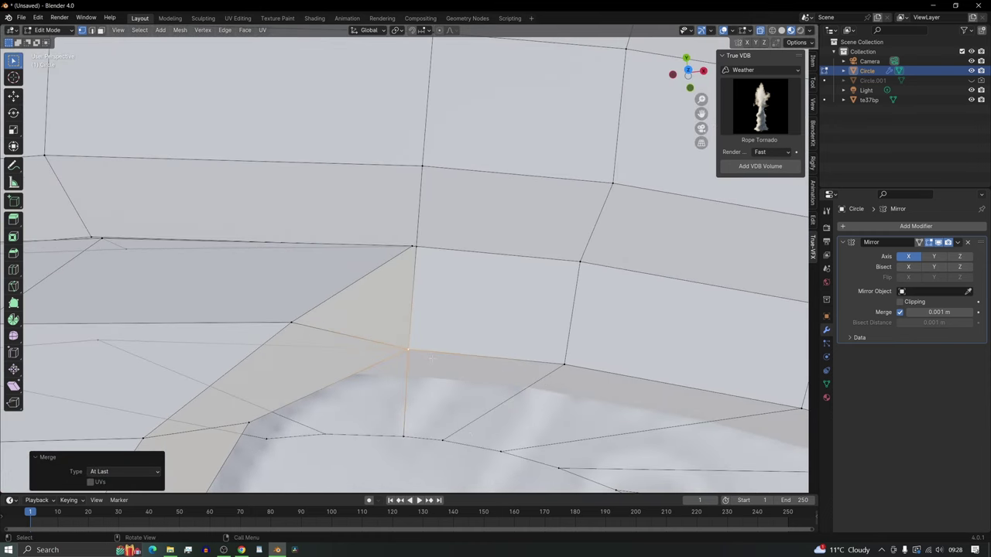
{"action": "key", "text": "shift+v"}
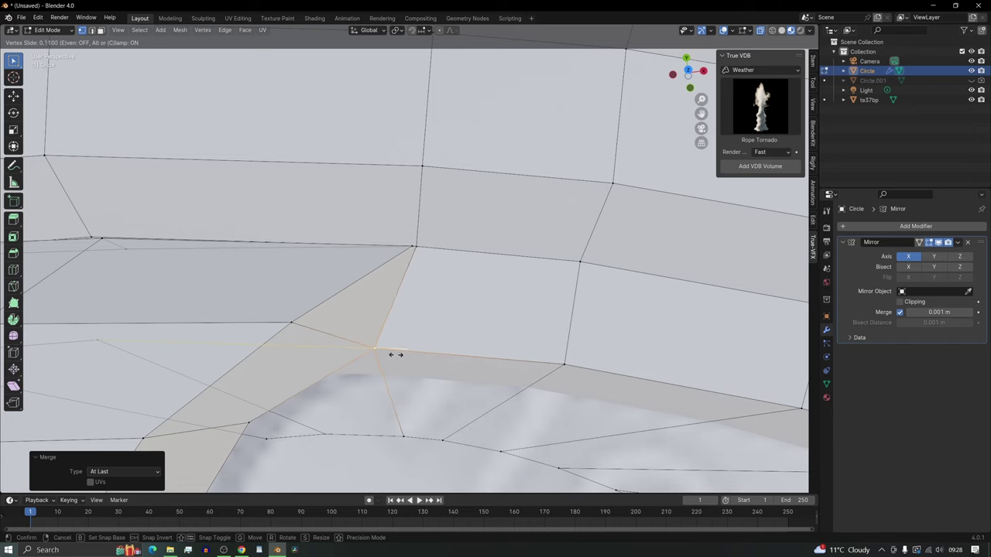
{"action": "left_click", "coordinate": [341, 350]}
- Merge the two remaining lower vertices on the spoke's outer end into their neighbouring rim vertices using At Last
{"action": "middle_click_drag", "start_coordinate": [342, 350], "coordinate": [464, 225]}
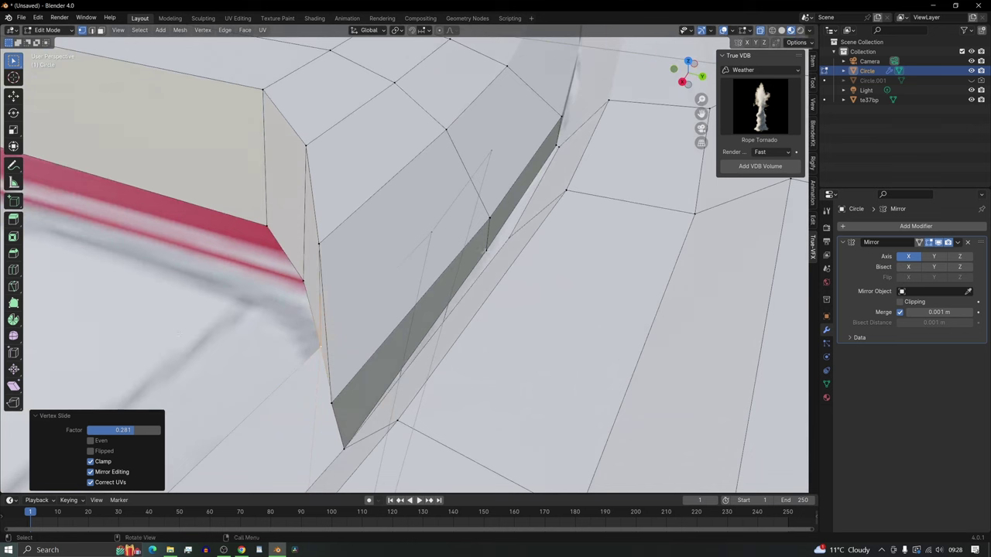
{"action": "left_click", "coordinate": [486, 250]}
{"action": "left_click", "coordinate": [508, 239], "text": "shift"}
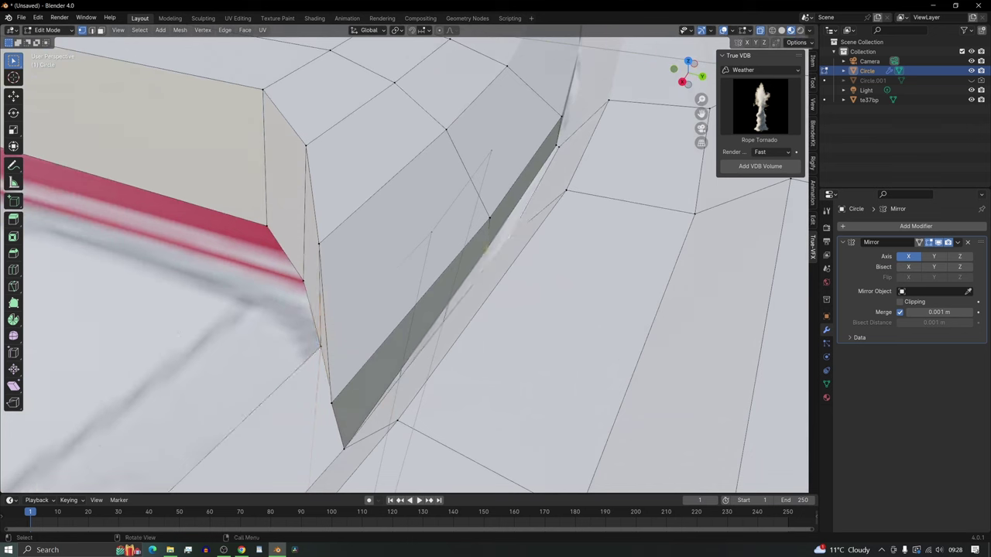
{"action": "key", "text": "m"}
{"action": "left_click", "coordinate": [495, 242]}
{"action": "left_click", "coordinate": [556, 145]}
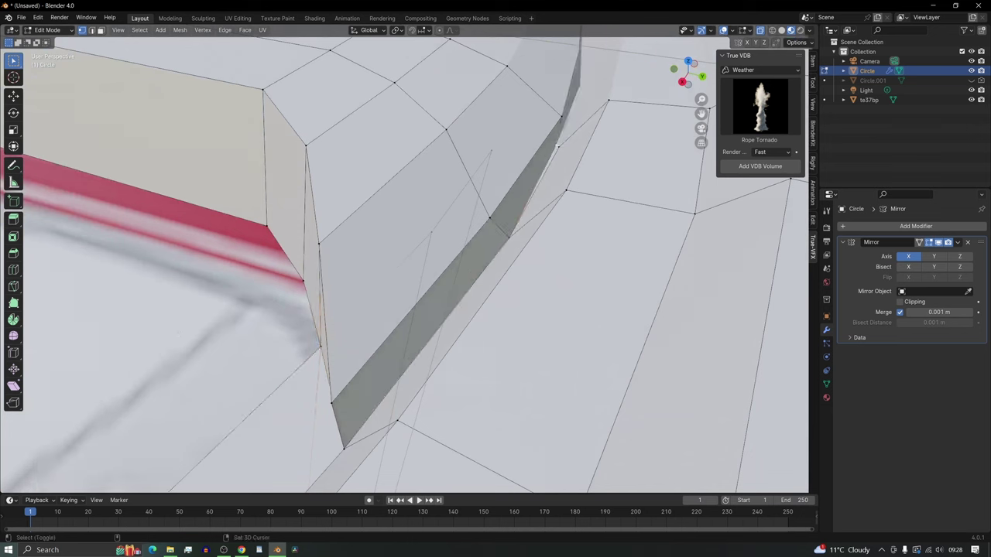
{"action": "left_click", "coordinate": [559, 148], "text": "shift"}
{"action": "key", "text": "m"}
{"action": "left_click", "coordinate": [567, 151]}
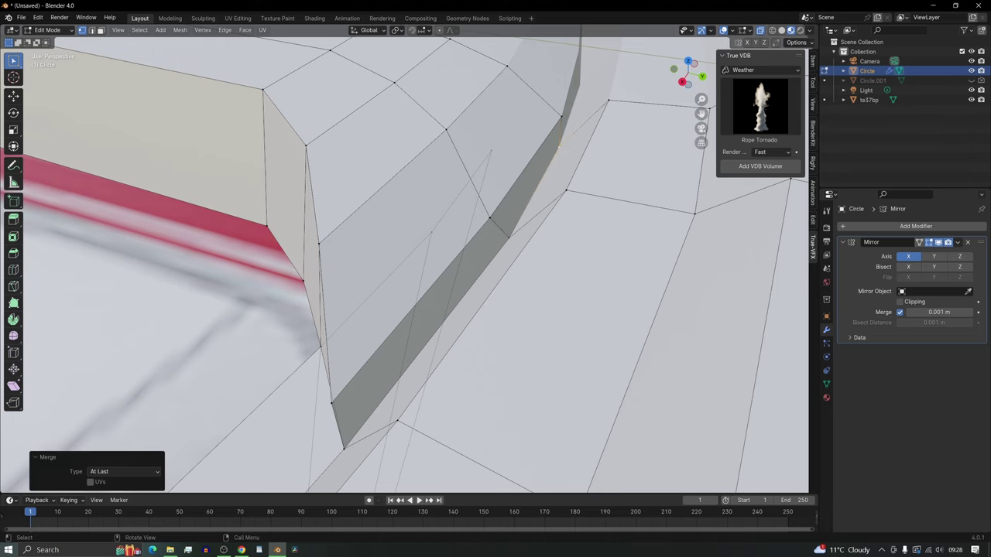
- Leave Edit Mode and lower the te37bp blueprint plane about 0.222 m along Z, below the wheel mesh
{"action": "middle_click_drag", "start_coordinate": [567, 155], "coordinate": [588, 255]}
{"action": "middle_click_drag", "start_coordinate": [488, 263], "coordinate": [417, 325]}
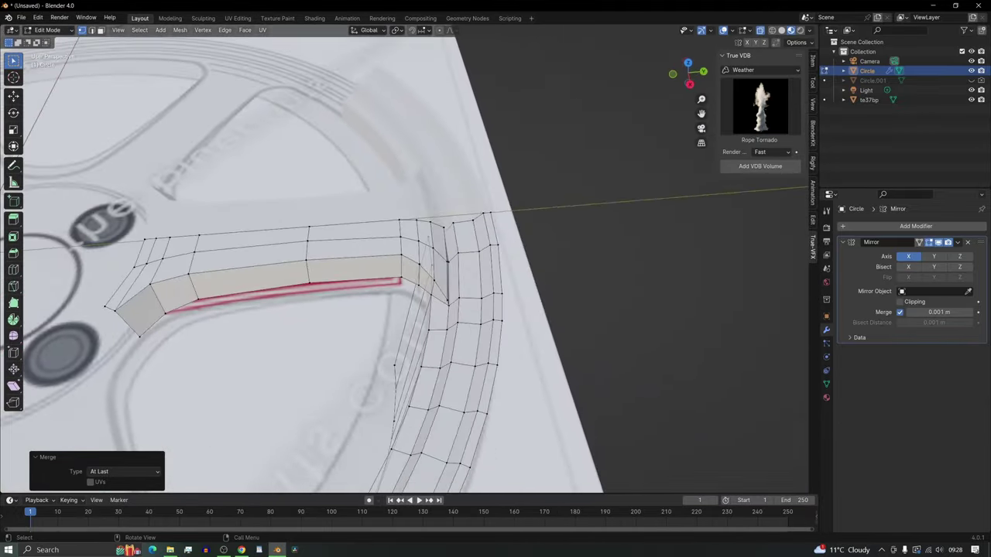
{"action": "key", "text": "Tab"}
{"action": "left_click", "coordinate": [529, 401]}
{"action": "scroll", "coordinate": [459, 361], "scroll_direction": "down", "scroll_amount": 6}
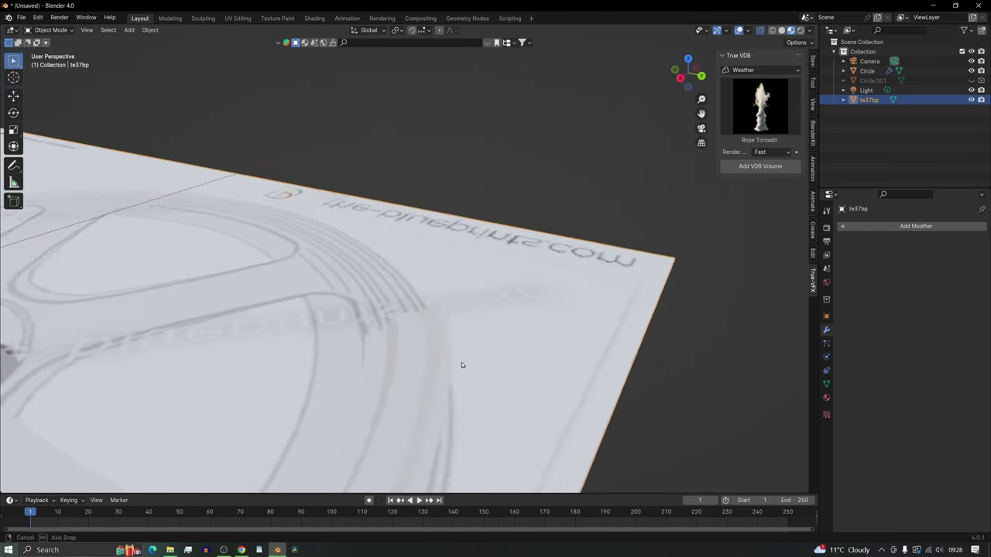
{"action": "key", "text": "g"}
{"action": "key", "text": "z"}
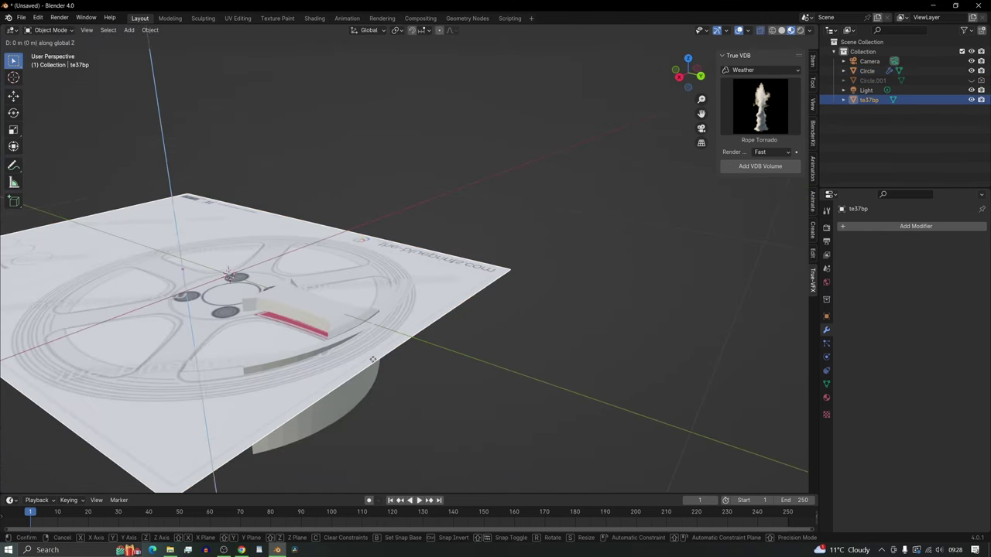
{"action": "left_click", "coordinate": [369, 438]}
{"action": "middle_click_drag", "start_coordinate": [341, 386], "coordinate": [431, 340]}
{"action": "scroll", "coordinate": [363, 322], "scroll_direction": "up", "scroll_amount": 4}
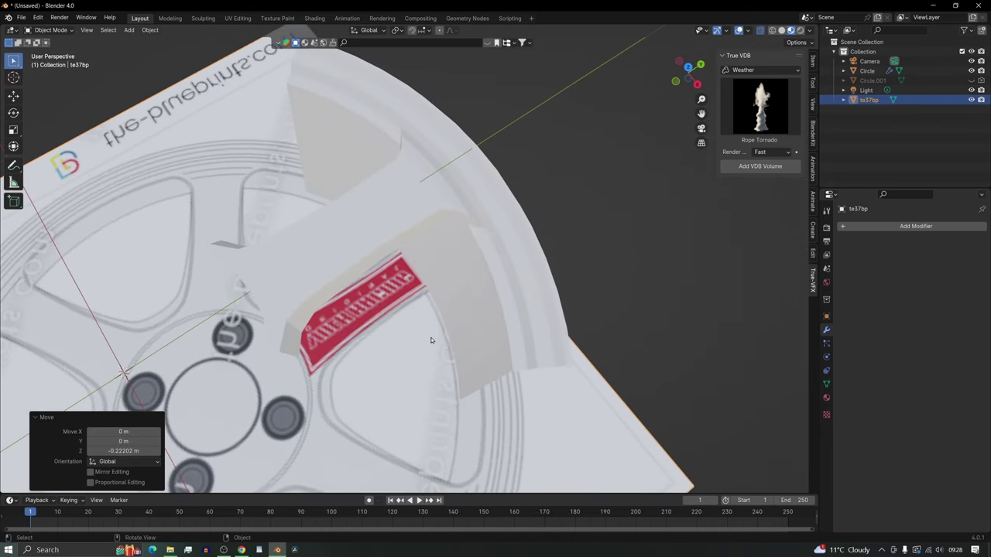
- Open the joined spoke and rim object Circle in Edit Mode and check the underside of the joint
{"action": "left_click", "coordinate": [371, 242]}
{"action": "key", "text": "Tab"}
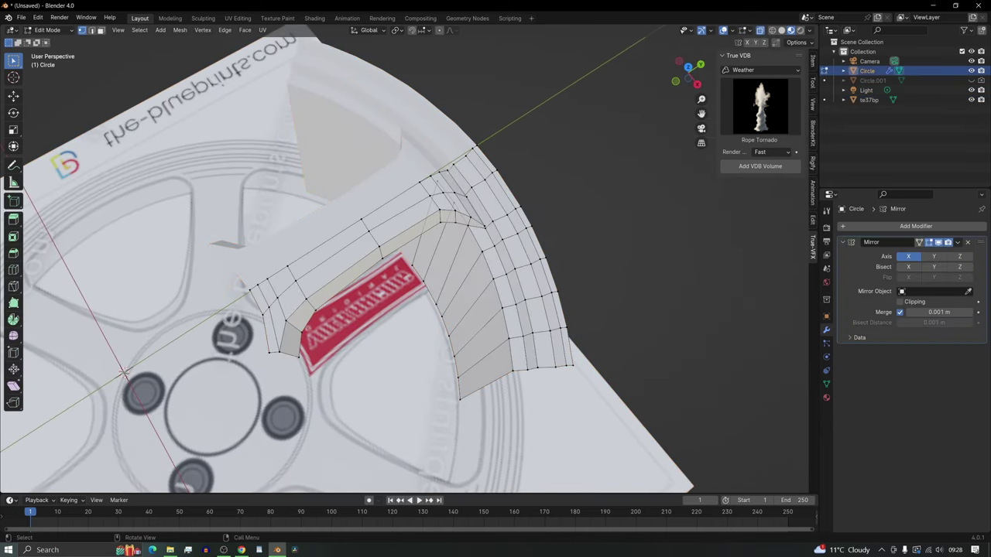
{"action": "middle_click_drag", "start_coordinate": [371, 242], "coordinate": [371, 118]}
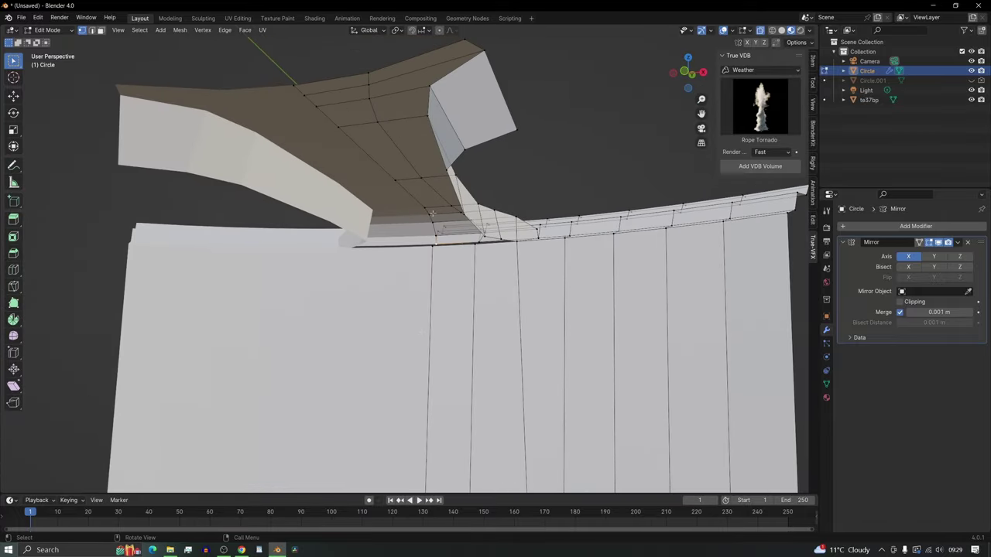
{"action": "middle_click_drag", "start_coordinate": [420, 331], "coordinate": [437, 311]}
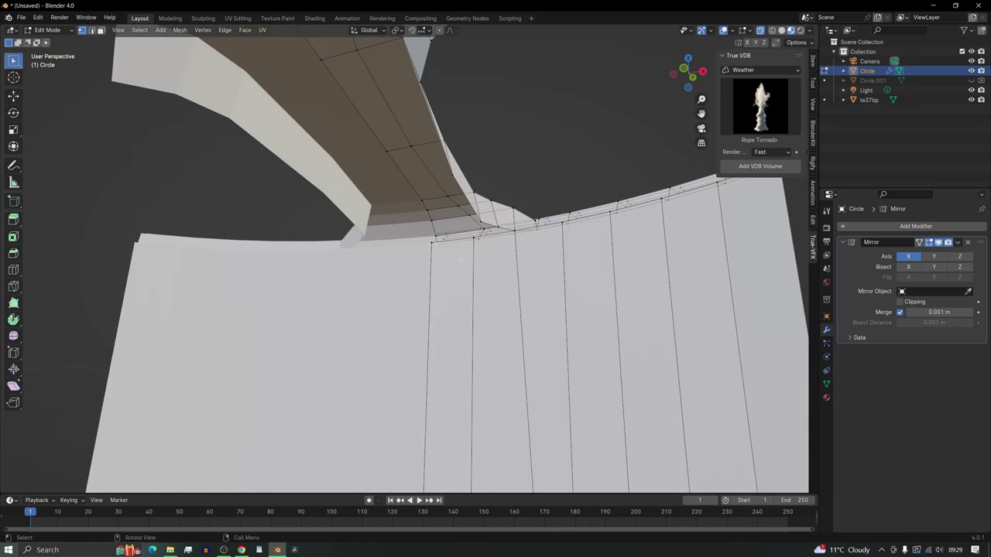
{"action": "scroll", "coordinate": [455, 260], "scroll_direction": "up", "scroll_amount": 2}
{"action": "middle_click_drag", "start_coordinate": [453, 263], "coordinate": [425, 280]}
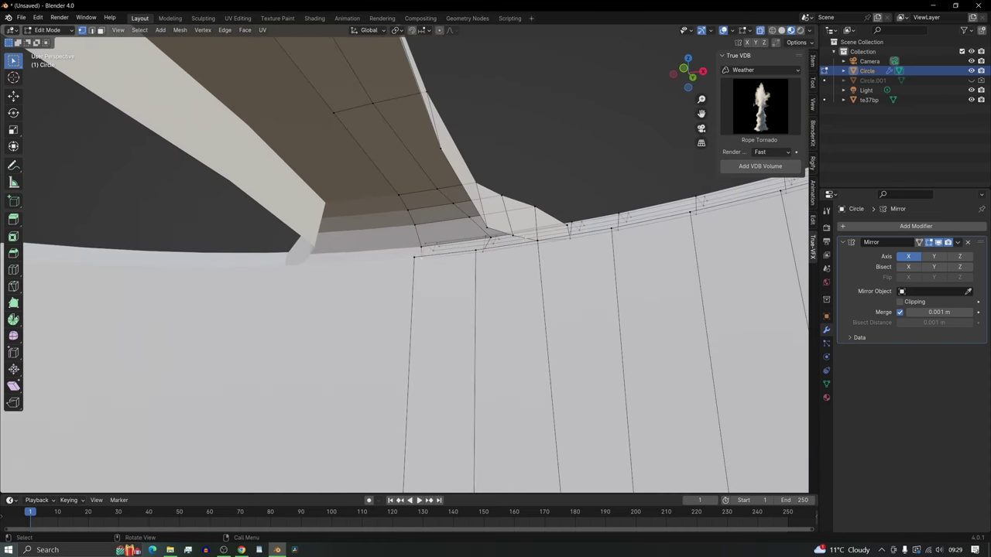
{"action": "left_click", "coordinate": [520, 237], "text": "alt"}
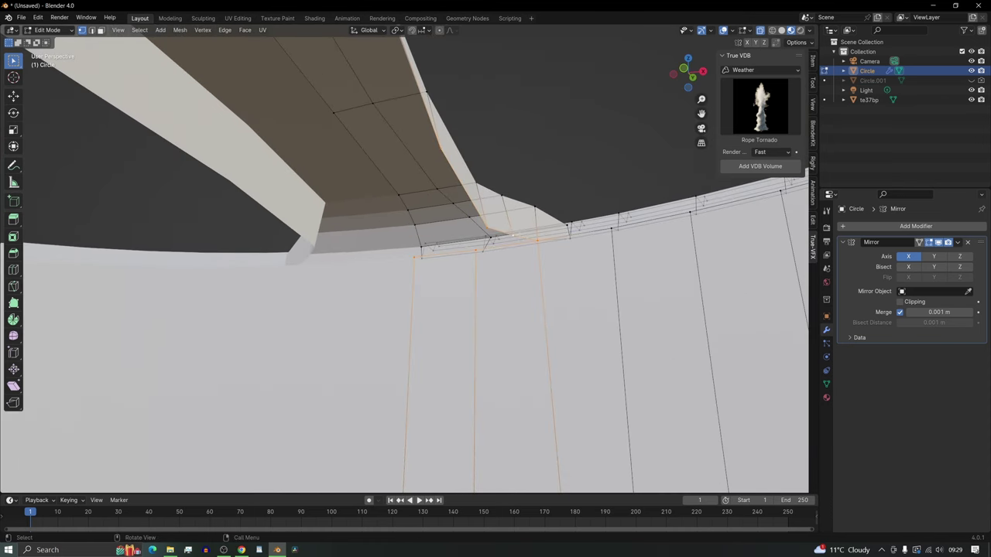
{"action": "key", "text": "2"}
{"action": "left_click", "coordinate": [509, 234], "text": "alt"}
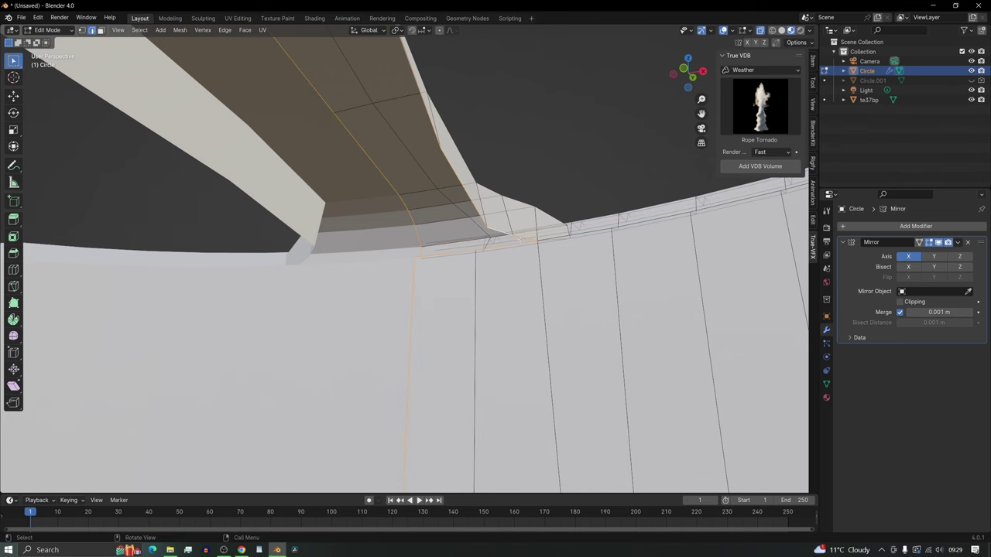
- Extrude the spoke's lower side edges, from the rim joint to the hub end, about -0.0429 m along X towards the centre line
{"action": "left_click", "coordinate": [520, 238]}
{"action": "middle_click_drag", "start_coordinate": [520, 239], "coordinate": [444, 277]}
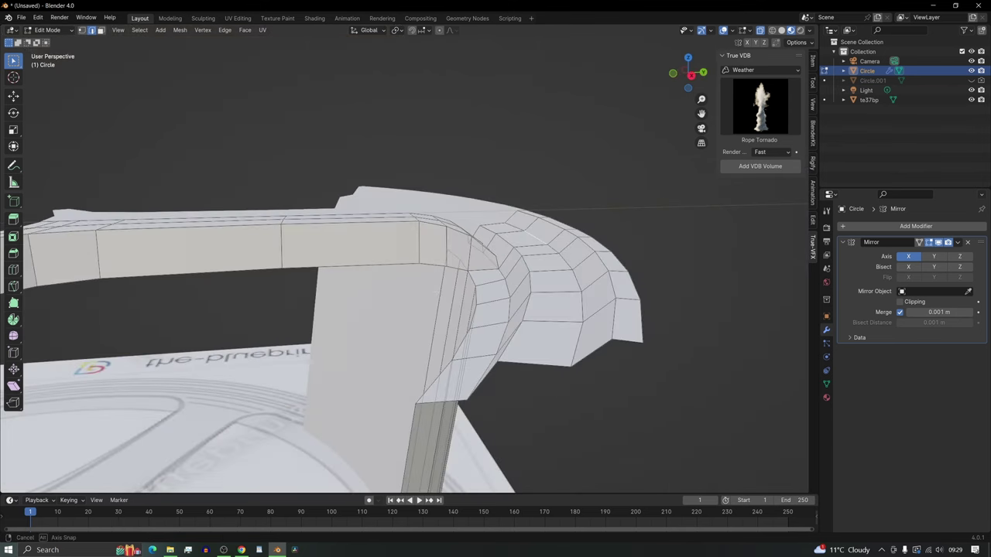
{"action": "middle_click_drag", "start_coordinate": [519, 225], "coordinate": [230, 294]}
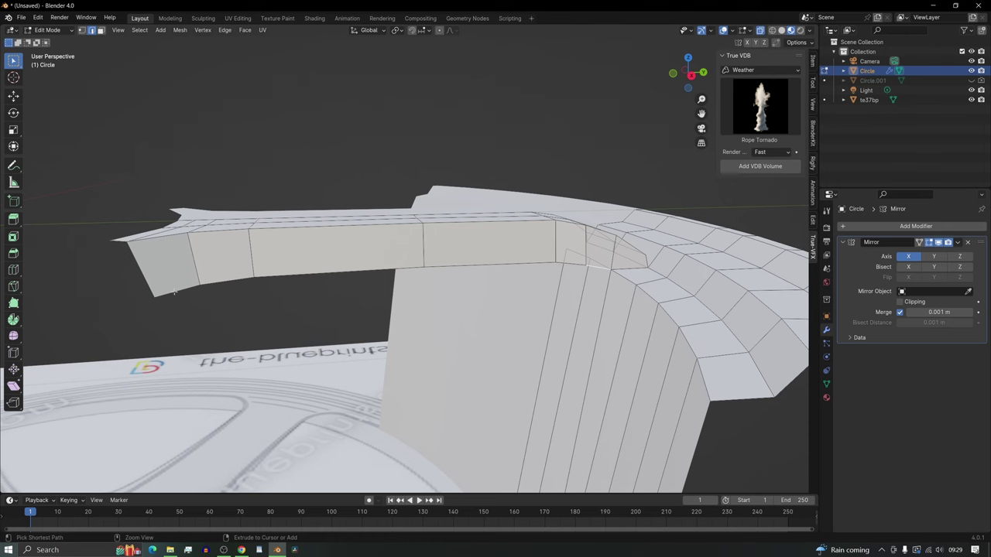
{"action": "left_click", "coordinate": [174, 293], "text": "ctrl"}
{"action": "middle_click_drag", "start_coordinate": [259, 307], "coordinate": [371, 256]}
{"action": "middle_click_drag", "start_coordinate": [288, 264], "coordinate": [329, 307]}
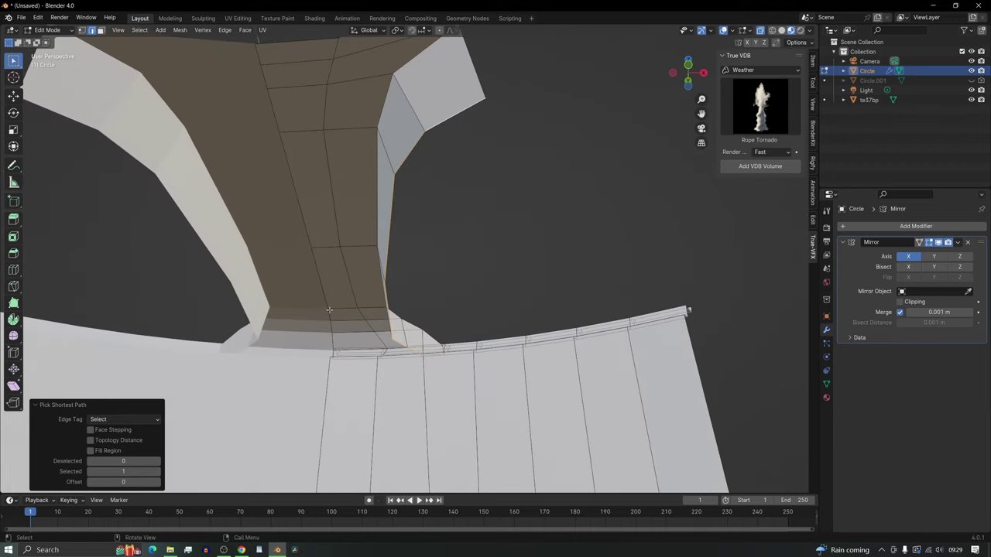
{"action": "key", "text": "g"}
{"action": "key", "text": "x"}
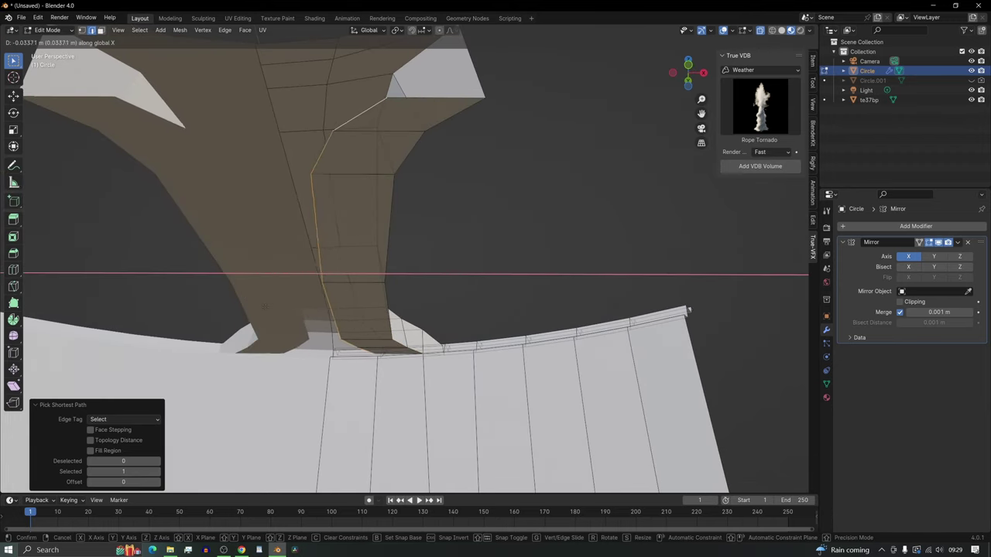
{"action": "left_click", "coordinate": [249, 304]}
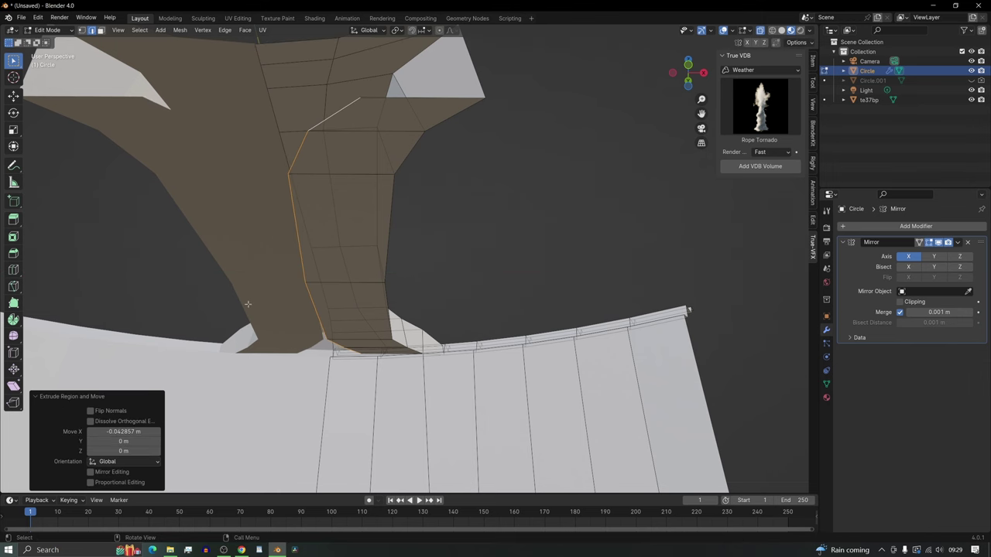
{"action": "middle_click_drag", "start_coordinate": [247, 305], "coordinate": [295, 280]}
{"action": "scroll", "coordinate": [295, 280], "scroll_direction": "down", "scroll_amount": 4}
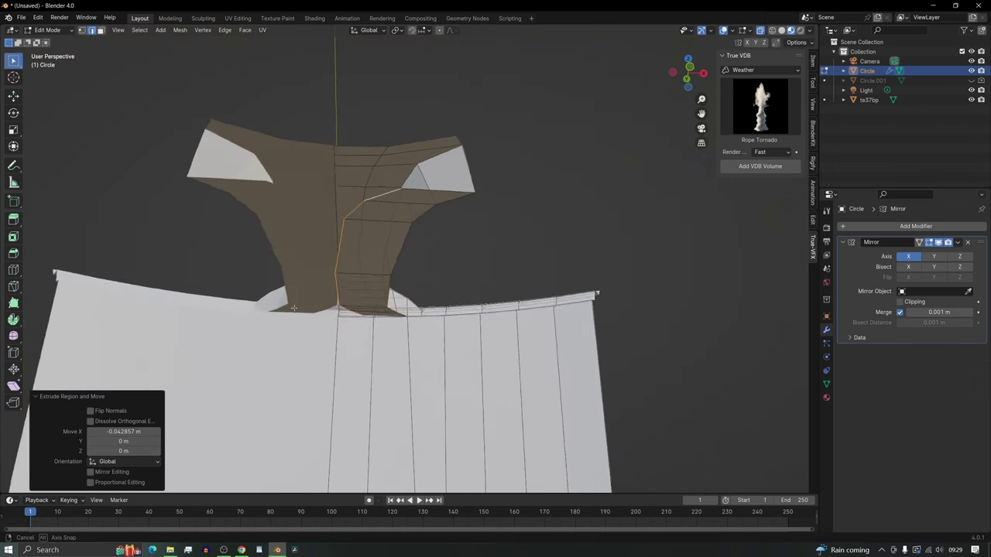
- Move the extruded underside vertices near the spoke's hub end along X onto the centre line
{"action": "key", "text": "1"}
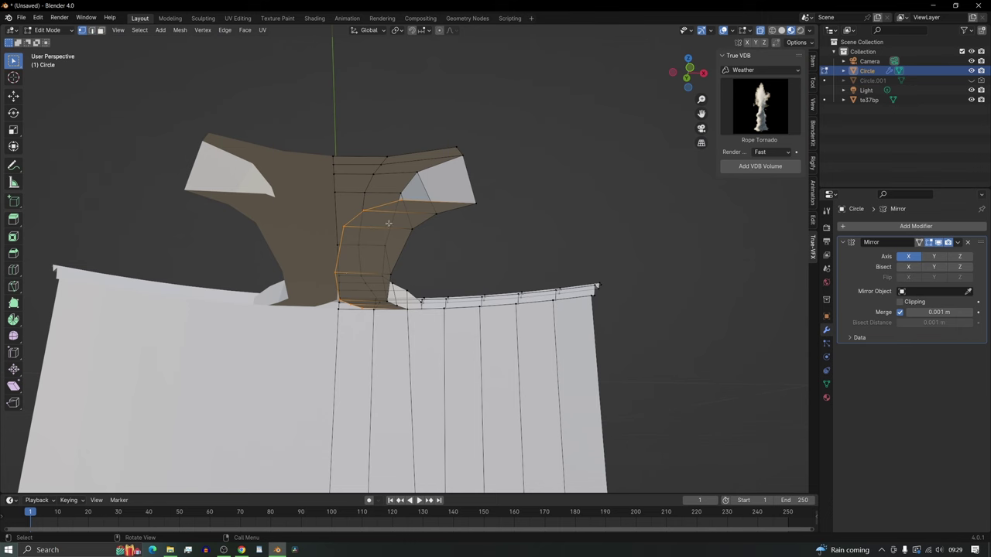
{"action": "left_click", "coordinate": [400, 198]}
{"action": "key", "text": "g"}
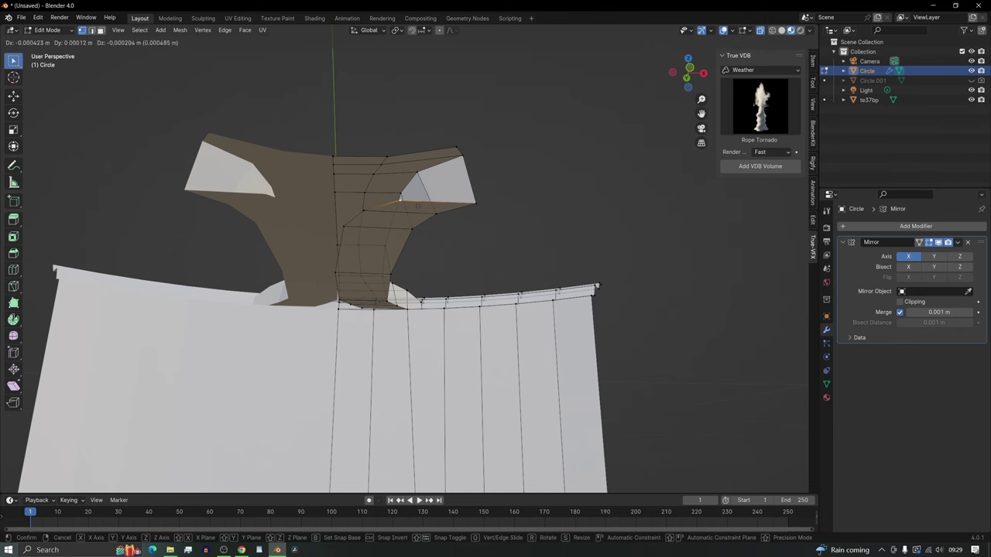
{"action": "key", "text": "x"}
{"action": "left_click", "coordinate": [364, 211]}
{"action": "key", "text": "g"}
{"action": "key", "text": "x"}
{"action": "left_click", "coordinate": [348, 223]}
- Move the extruded underside vertices near the rim joint along X to the centre line, shifting the last one about -0.0214 m
{"action": "middle_click_drag", "start_coordinate": [348, 225], "coordinate": [309, 244]}
{"action": "scroll", "coordinate": [237, 254], "scroll_direction": "up", "scroll_amount": 3}
{"action": "key", "text": "g"}
{"action": "key", "text": "x"}
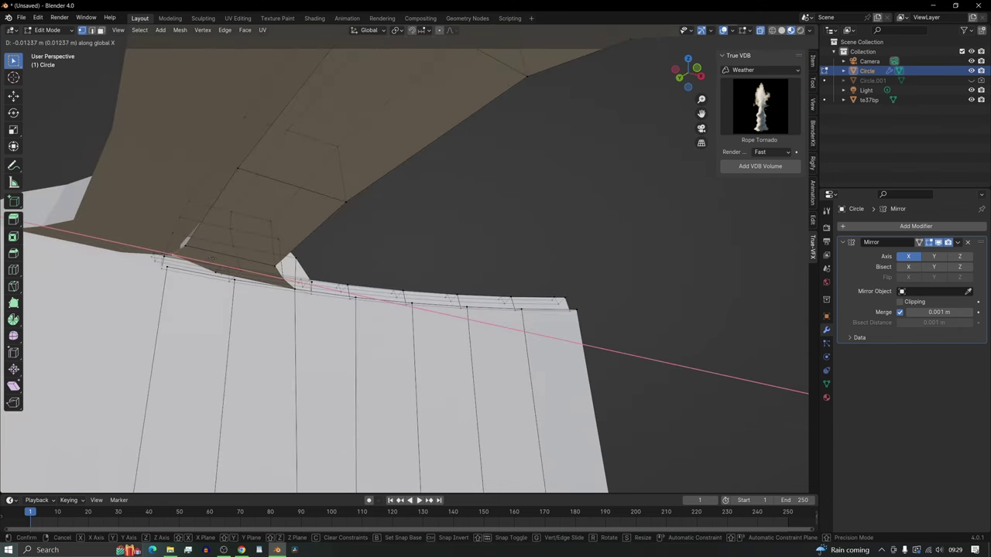
{"action": "left_click", "coordinate": [224, 252]}
{"action": "middle_click_drag", "start_coordinate": [225, 252], "coordinate": [146, 294]}
{"action": "key", "text": "g"}
{"action": "key", "text": "x"}
{"action": "left_click", "coordinate": [178, 232]}
- Turn off X-ray and add one centred loop cut lengthwise along the spoke's underside
{"action": "scroll", "coordinate": [151, 231], "scroll_direction": "up", "scroll_amount": 3}
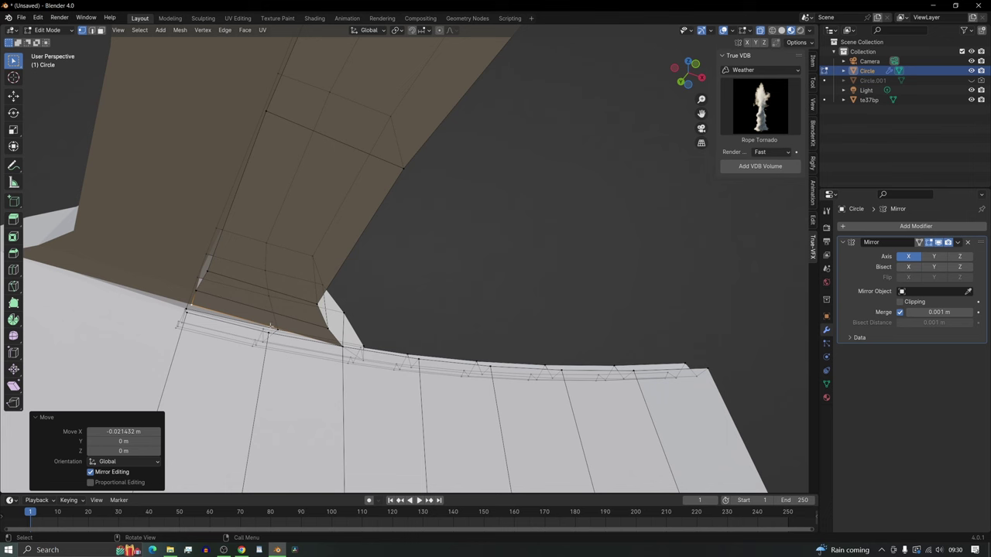
{"action": "key", "text": "alt+z"}
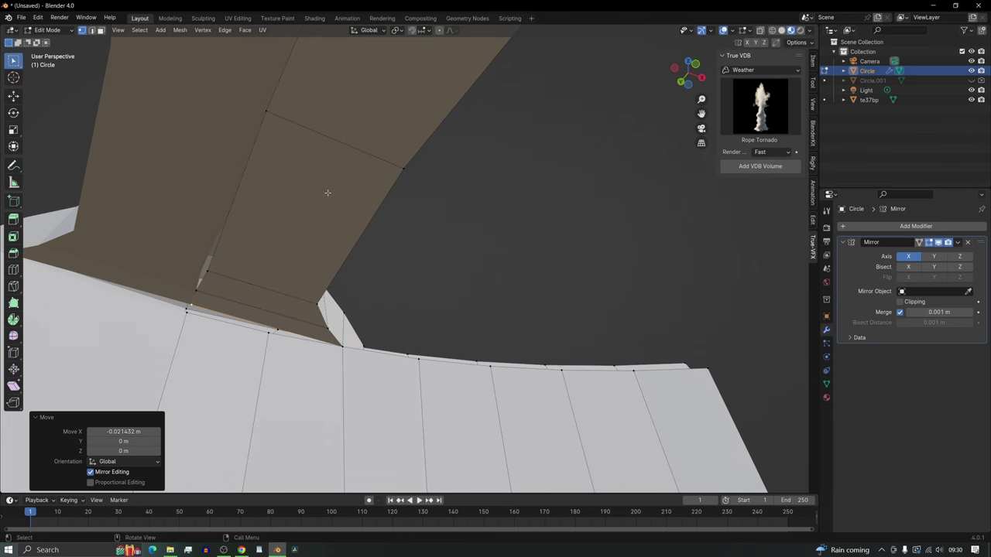
{"action": "middle_click_drag", "start_coordinate": [369, 108], "coordinate": [353, 265]}
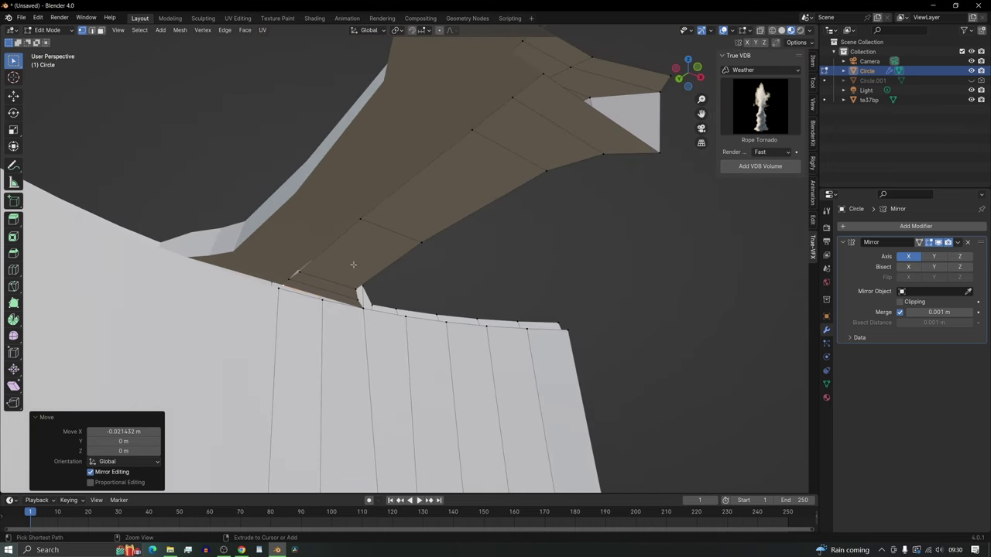
{"action": "key", "text": "ctrl+r"}
{"action": "left_click", "coordinate": [328, 280]}
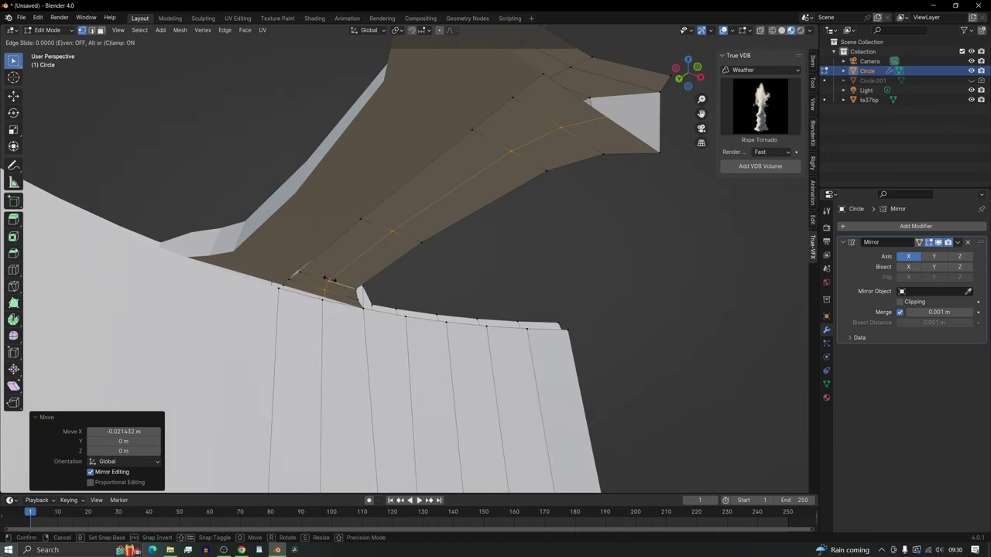
{"action": "left_click", "coordinate": [328, 280]}
{"action": "middle_click_drag", "start_coordinate": [329, 279], "coordinate": [314, 277]}
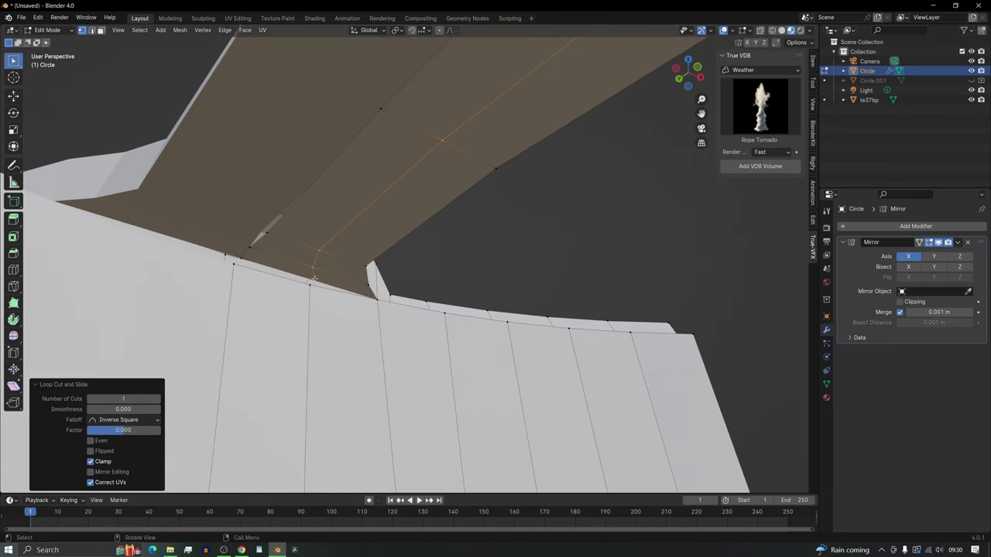
- Merge the underside's middle and centre-line end vertices into their neighbouring rim vertices using At Last
{"action": "left_click", "coordinate": [314, 277]}
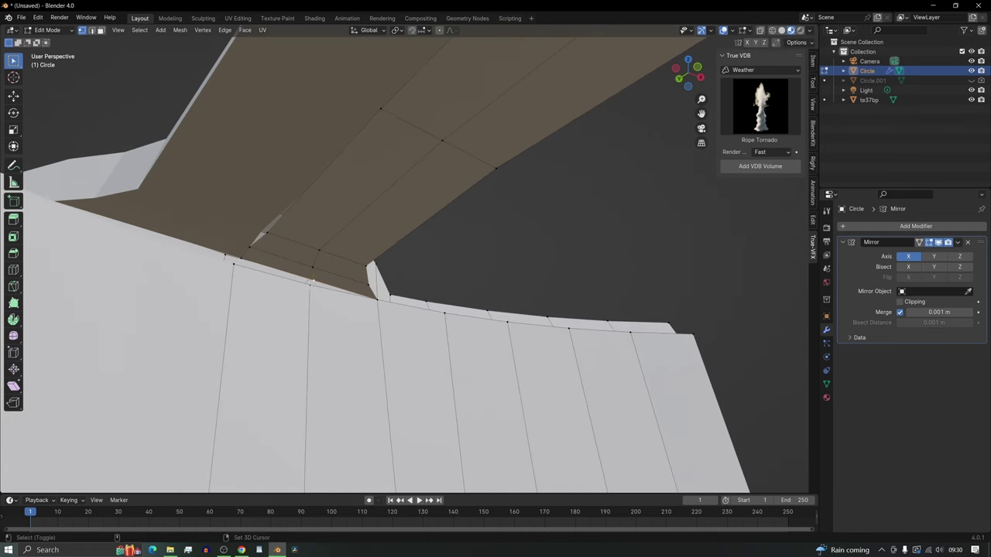
{"action": "key", "text": "m"}
{"action": "left_click", "coordinate": [331, 281]}
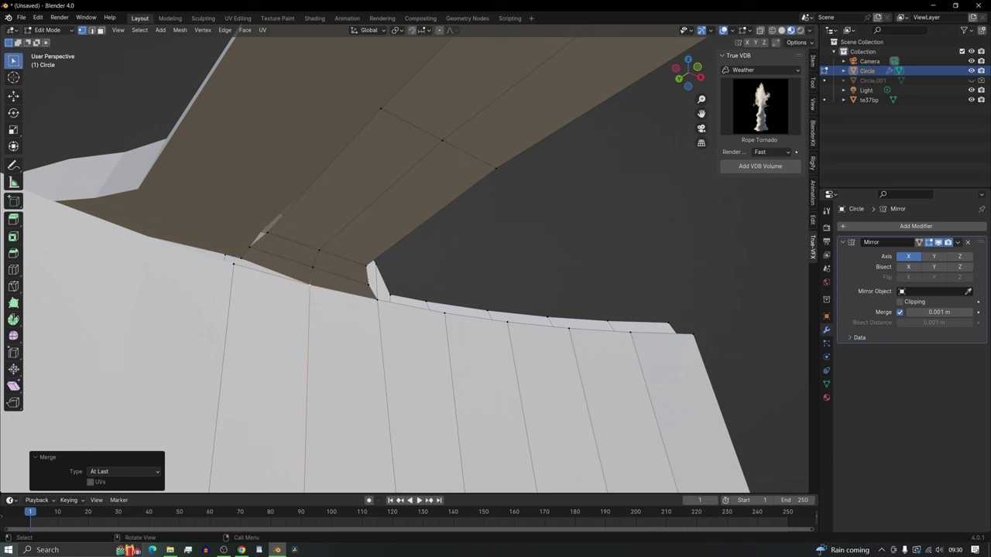
{"action": "left_click", "coordinate": [233, 263]}
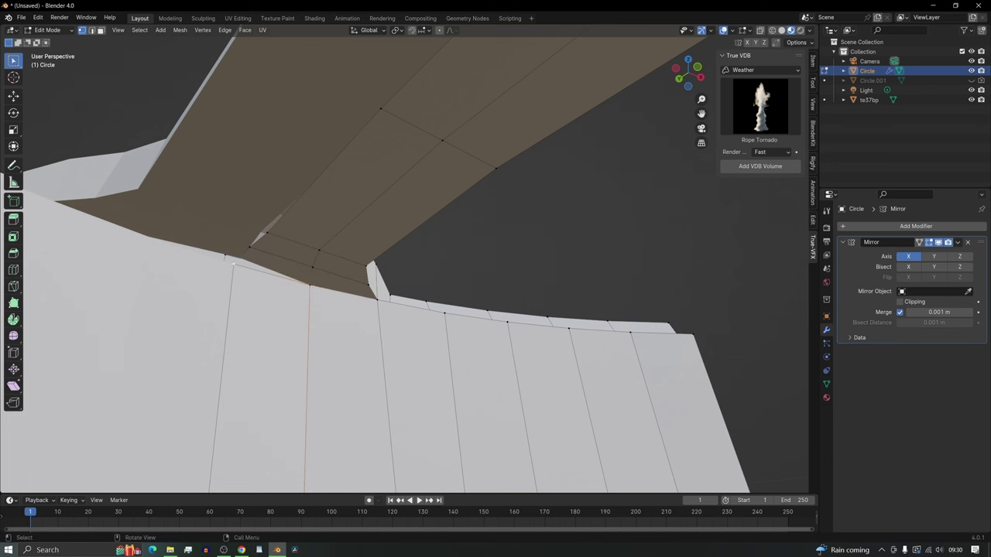
{"action": "key", "text": "m"}
{"action": "left_click", "coordinate": [195, 265]}
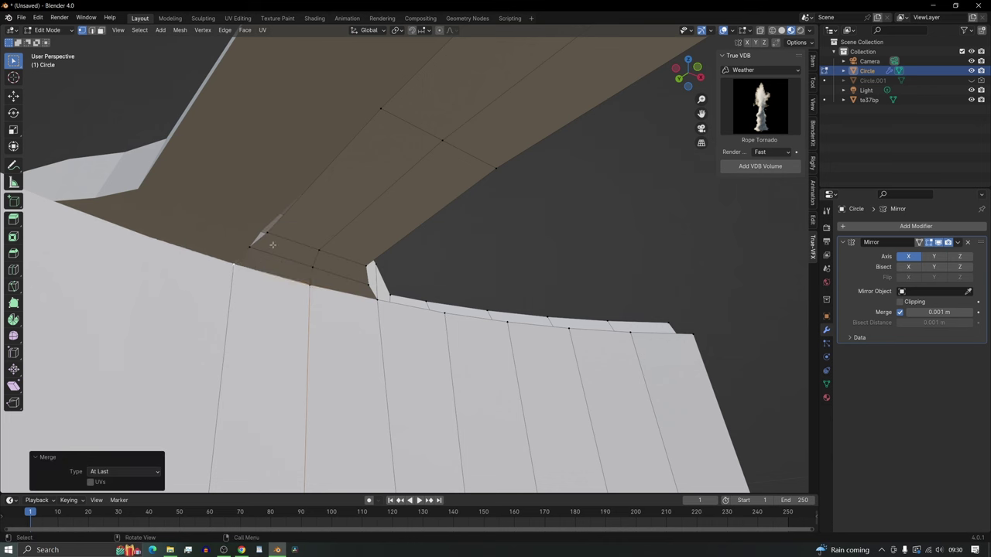
- Close the small gap in the underside near the rim joint by moving its vertex about -0.0008 m along X
{"action": "key", "text": "g"}
{"action": "key", "text": "x"}
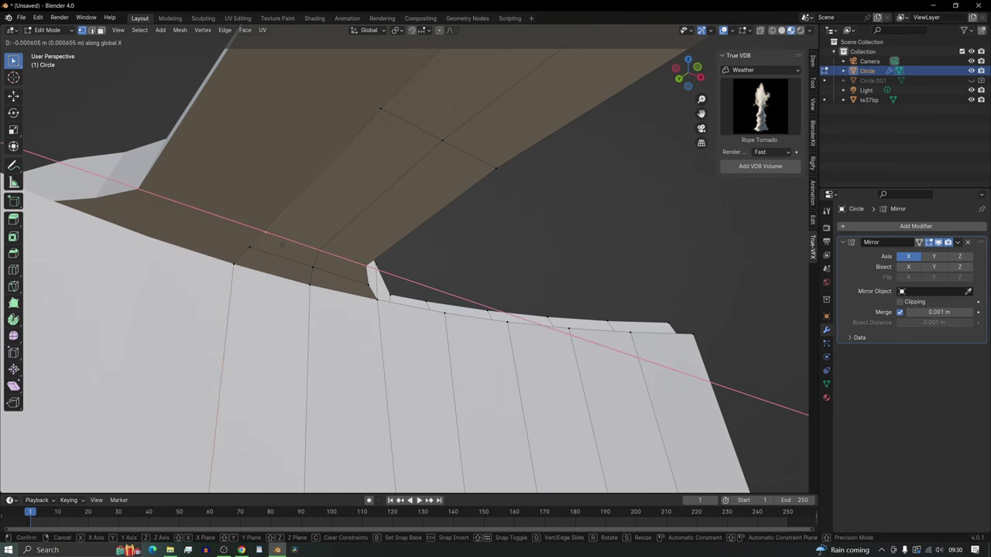
{"action": "left_click", "coordinate": [280, 245]}
- Slide the rim wall's lower edge vertex beside the spoke towards the spoke by a factor of 0.294
{"action": "middle_click_drag", "start_coordinate": [341, 159], "coordinate": [445, 309]}
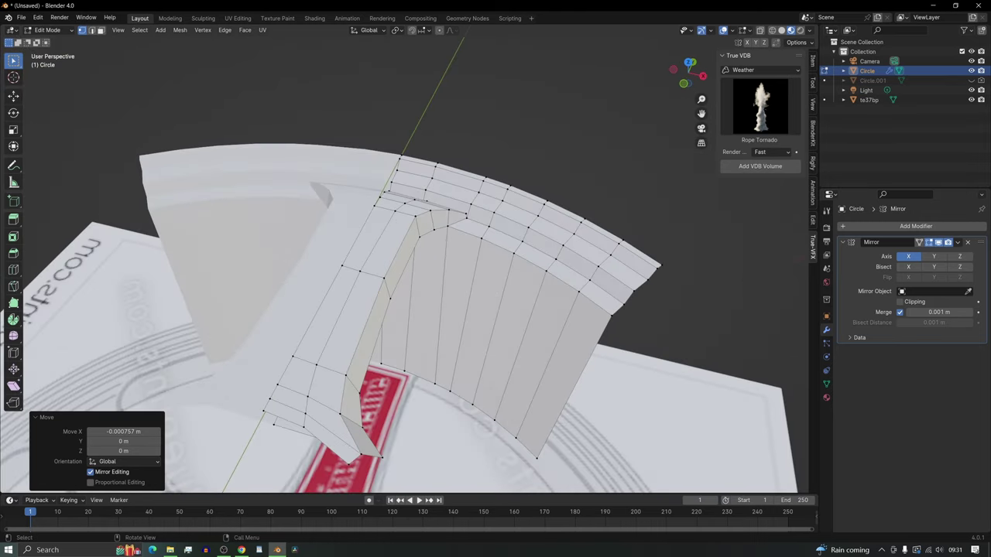
{"action": "left_click", "coordinate": [435, 384]}
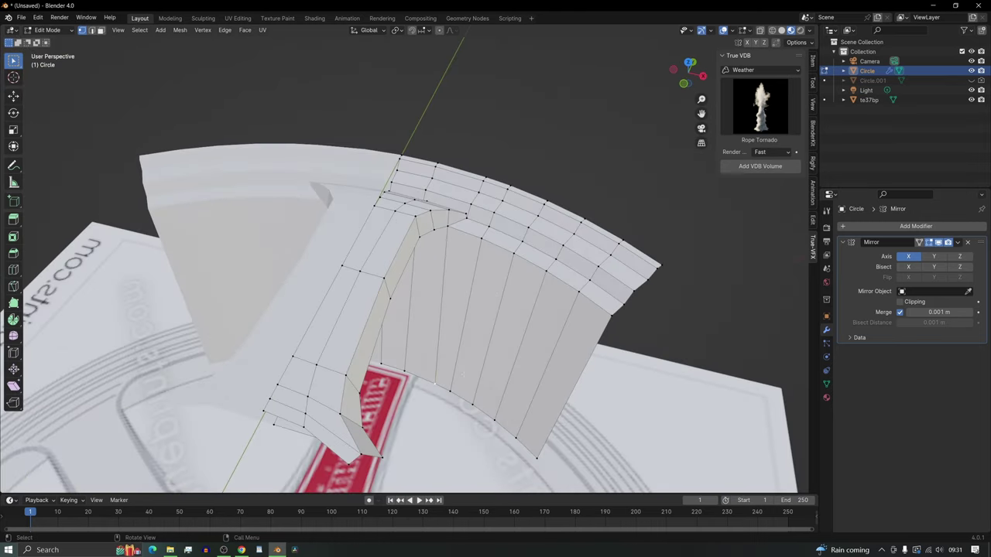
{"action": "key", "text": "shift+v"}
{"action": "left_click", "coordinate": [449, 376]}
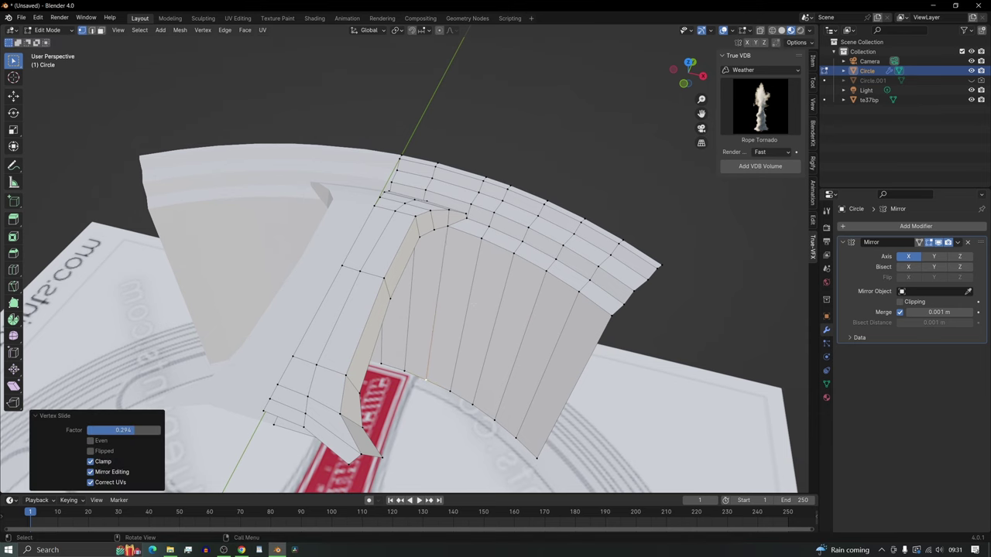
- In top view, adjust the spoke's outer edge vertices, sliding the one beside the centre line into line with the rim's radial edge
{"action": "middle_click_drag", "start_coordinate": [443, 364], "coordinate": [447, 405], "text": "shift"}
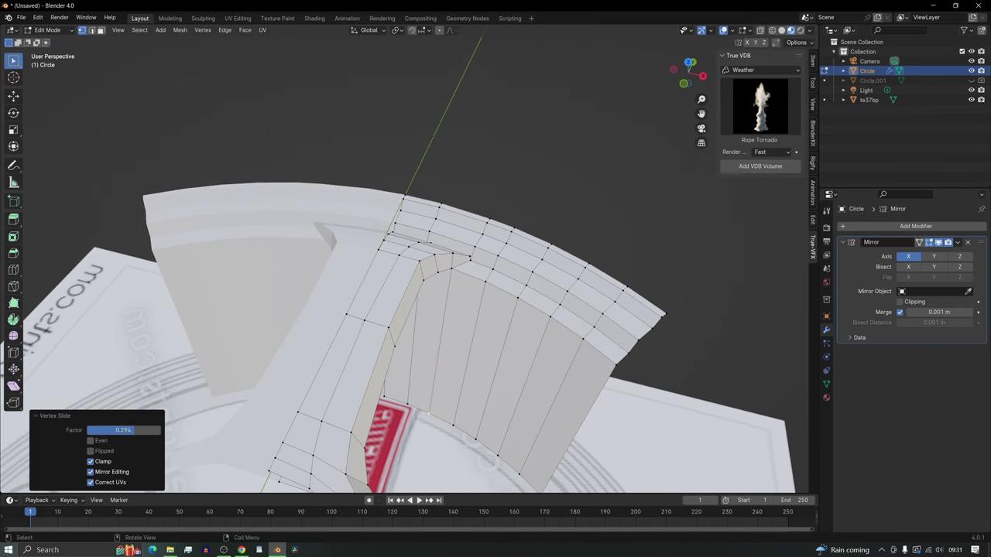
{"action": "left_click", "coordinate": [689, 62]}
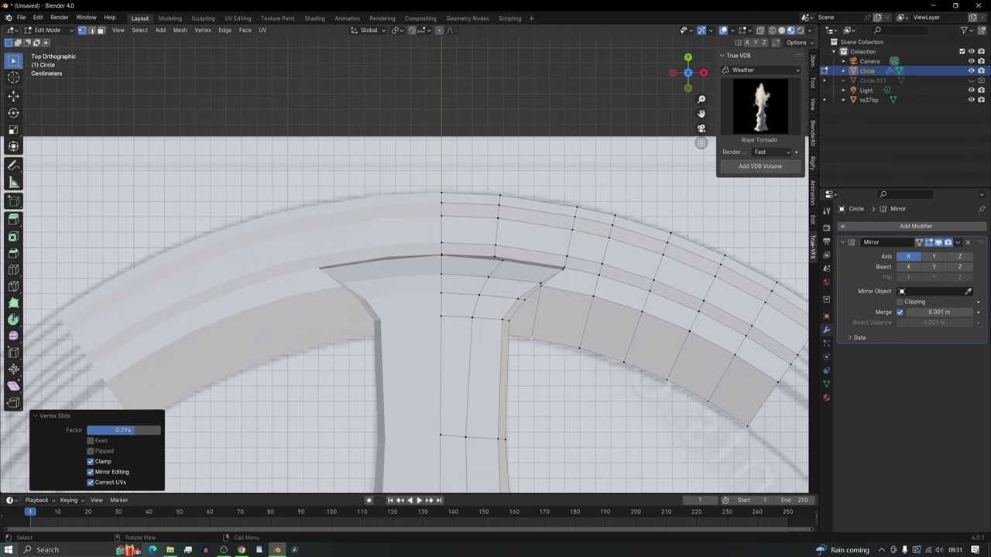
{"action": "left_click", "coordinate": [442, 256]}
{"action": "key", "text": "g"}
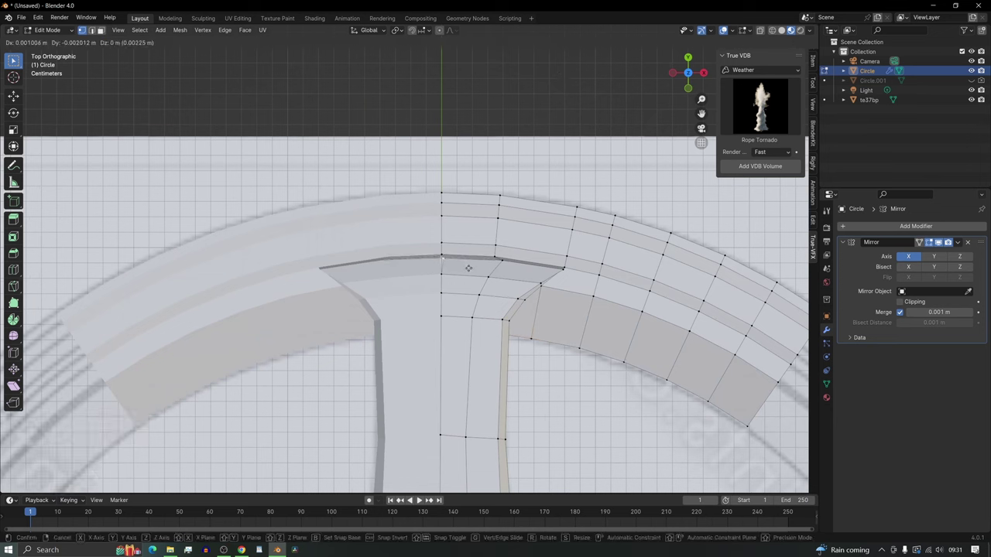
{"action": "left_click", "coordinate": [466, 268]}
{"action": "key", "text": "g"}
{"action": "key", "text": "g"}
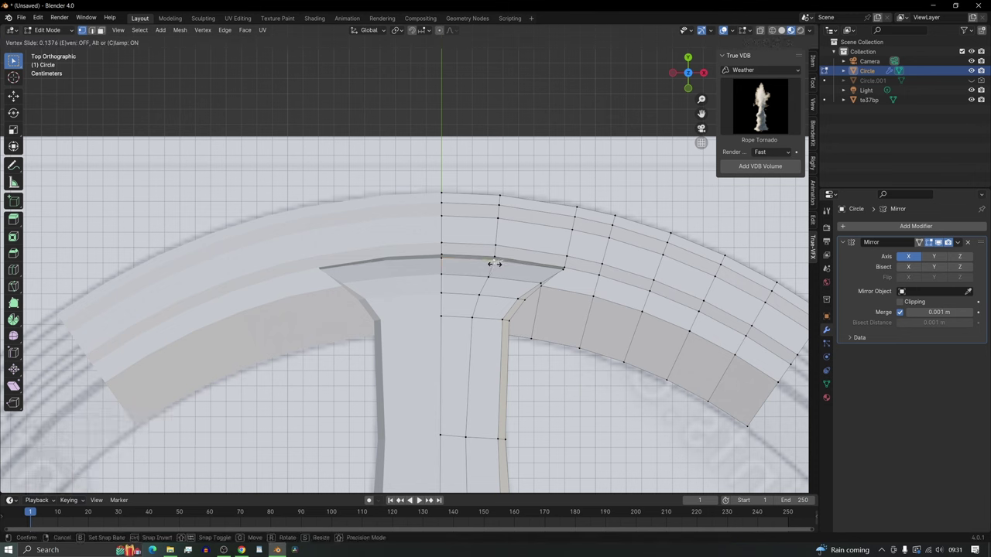
{"action": "left_click", "coordinate": [492, 261]}
- Shift the spoke's outer corner vertex slightly inward and slide the vertex below it by a factor of 0.090
{"action": "key", "text": "g"}
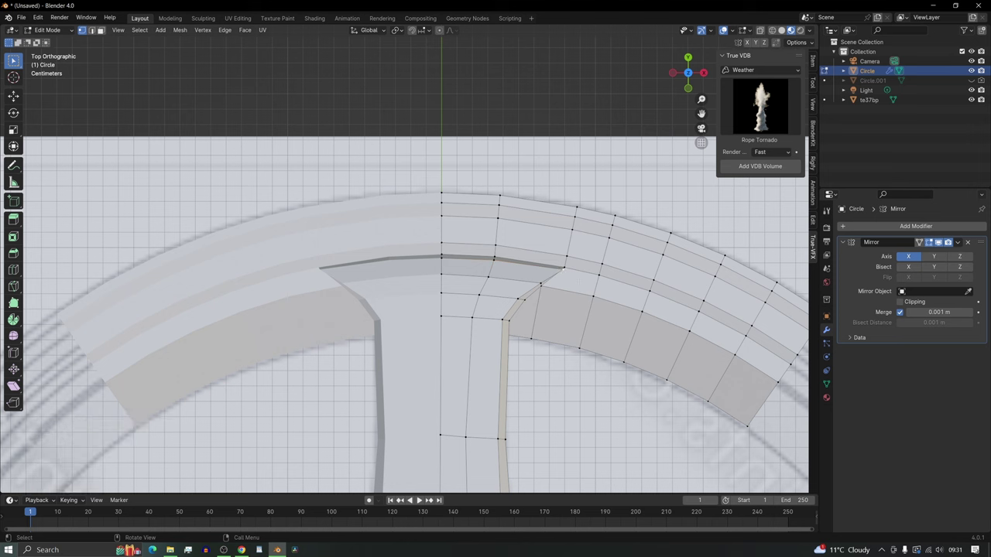
{"action": "left_click", "coordinate": [571, 282]}
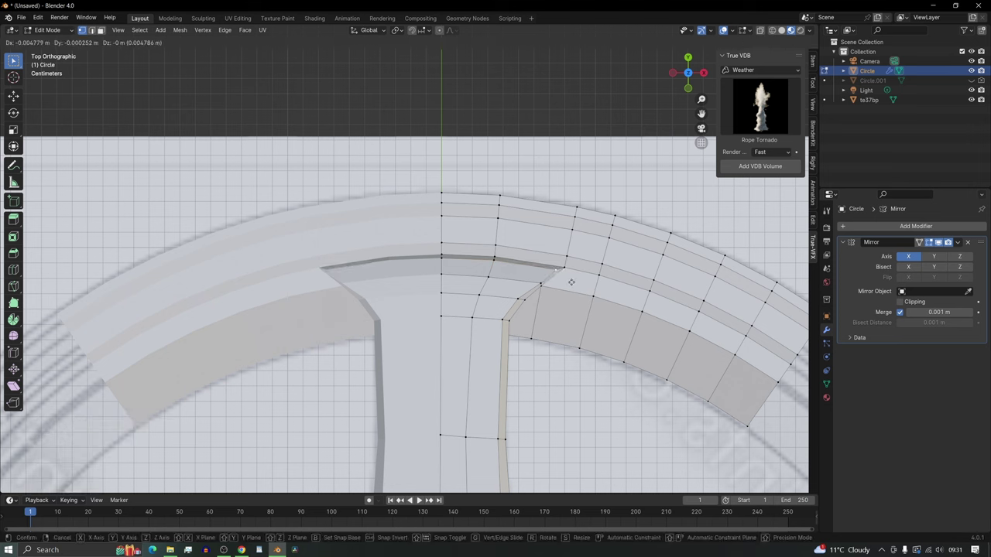
{"action": "key", "text": "g"}
{"action": "key", "text": "g"}
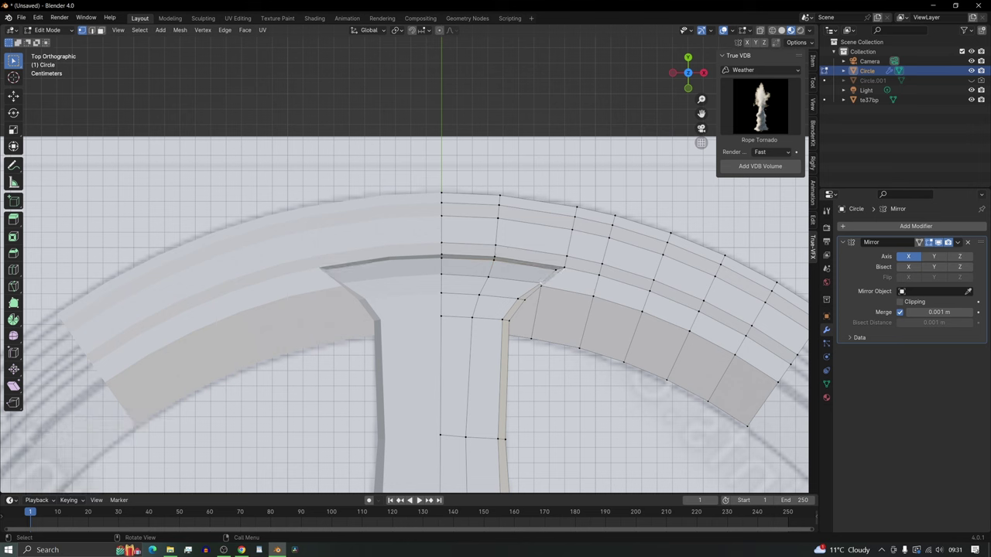
{"action": "left_click", "coordinate": [568, 283]}
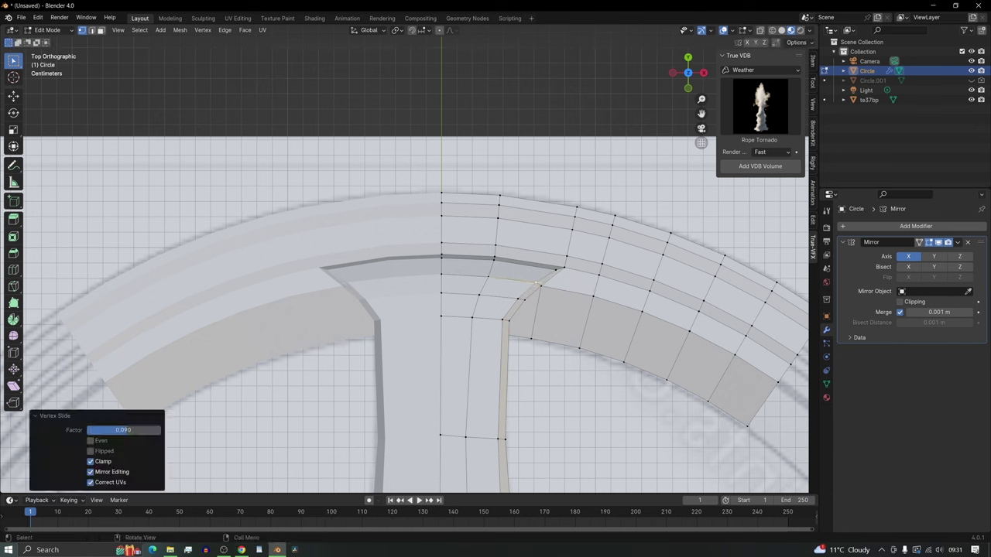
- Lower the spoke's hub-end vertices about 0.011 m along Z so the spoke slopes down towards the hub
{"action": "scroll", "coordinate": [540, 285], "scroll_direction": "down", "scroll_amount": 5}
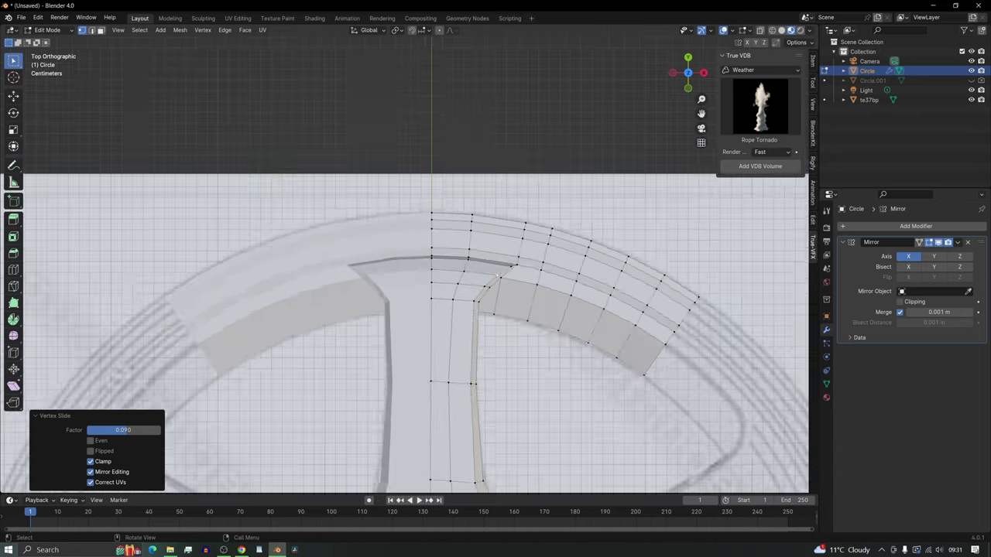
{"action": "scroll", "coordinate": [486, 265], "scroll_direction": "up", "scroll_amount": 2}
{"action": "scroll", "coordinate": [486, 265], "scroll_direction": "down", "scroll_amount": 3}
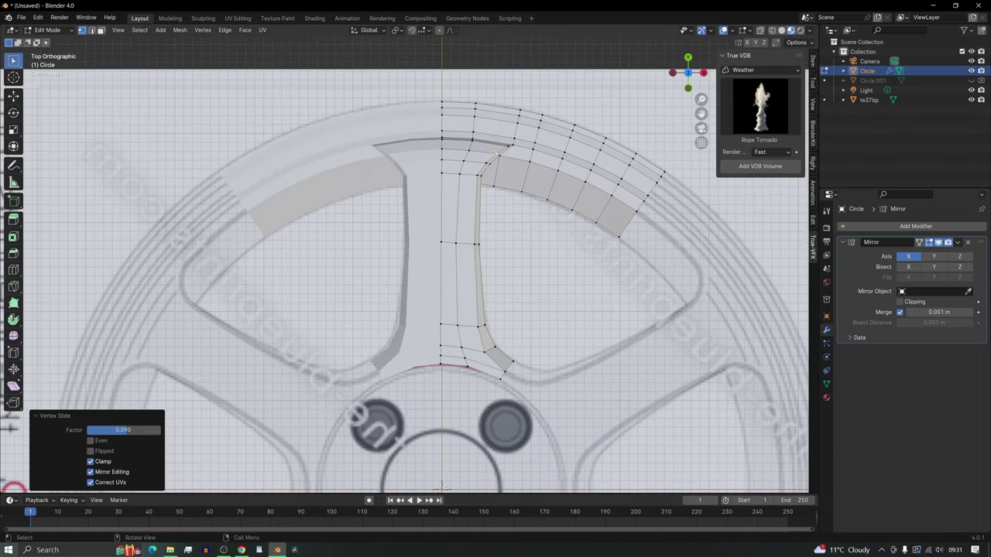
{"action": "middle_click_drag", "start_coordinate": [486, 266], "coordinate": [425, 232]}
{"action": "scroll", "coordinate": [423, 230], "scroll_direction": "up", "scroll_amount": 2}
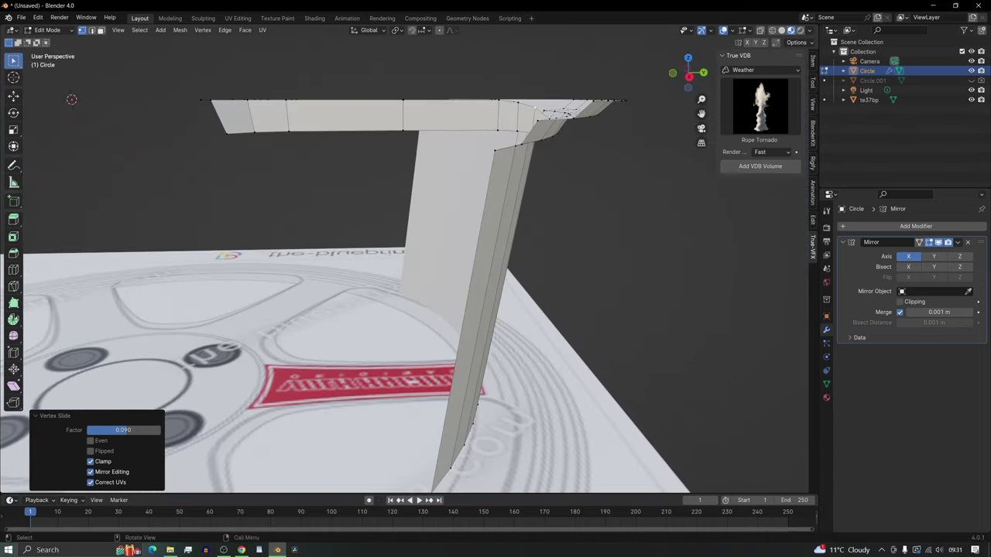
{"action": "middle_click_drag", "start_coordinate": [406, 181], "coordinate": [449, 246], "text": "shift"}
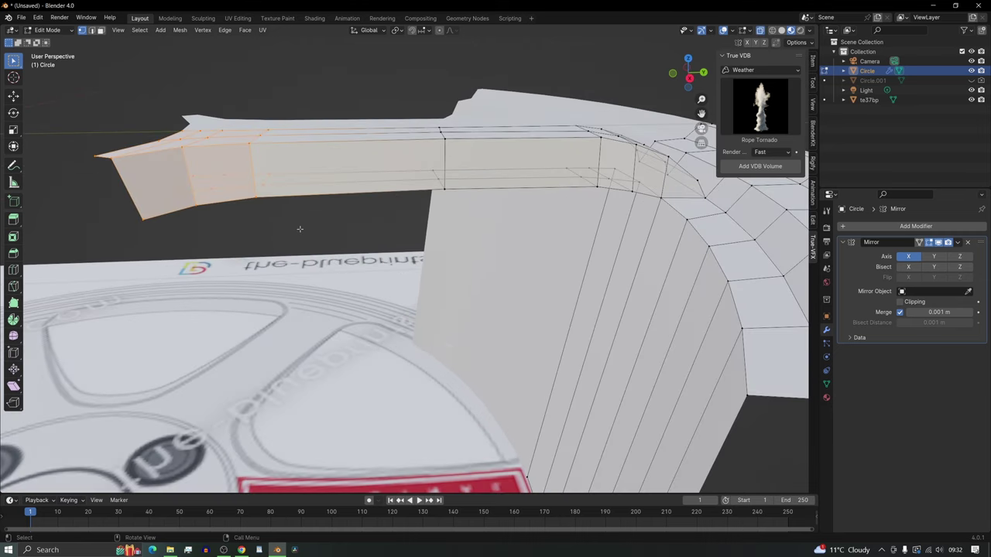
{"action": "key", "text": "g"}
{"action": "key", "text": "z"}
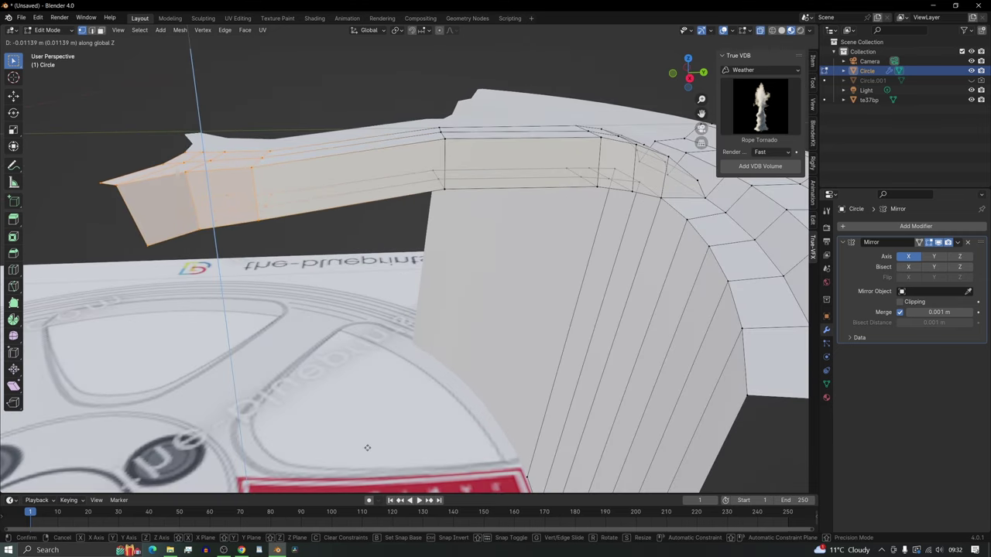
{"action": "left_click", "coordinate": [397, 92]}
- Edge-slide the spoke's middle edge loop along its length, trying positions near both ends and settling on a factor of 0.478
{"action": "left_click_drag", "start_coordinate": [473, 217], "coordinate": [401, 81]}
{"action": "mouse_move", "coordinate": [446, 191]}
{"action": "middle_mouse_down"}
{"action": "mouse_move", "coordinate": [433, 184]}
{"action": "mouse_move", "coordinate": [457, 178]}
{"action": "middle_mouse_up"}
{"action": "middle_click_drag", "start_coordinate": [457, 95], "coordinate": [472, 96]}
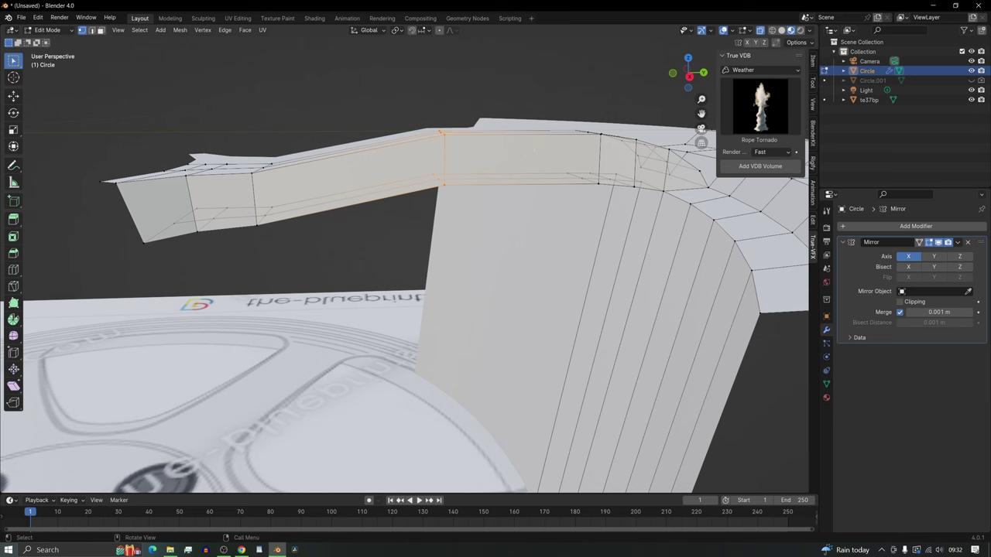
{"action": "key", "text": "g"}
{"action": "key", "text": "g"}
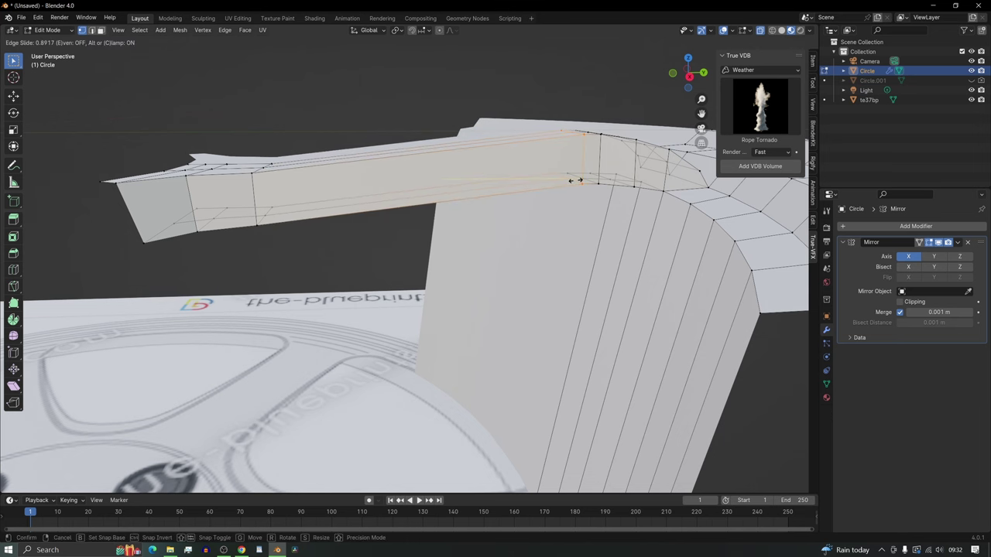
{"action": "left_click", "coordinate": [574, 181]}
{"action": "key", "text": "g"}
{"action": "key", "text": "g"}
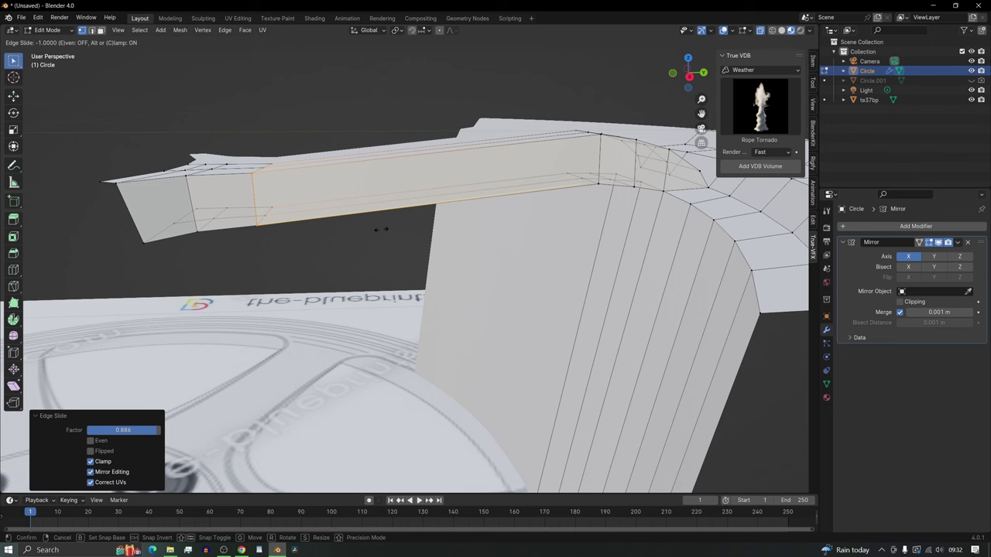
{"action": "left_click", "coordinate": [424, 224]}
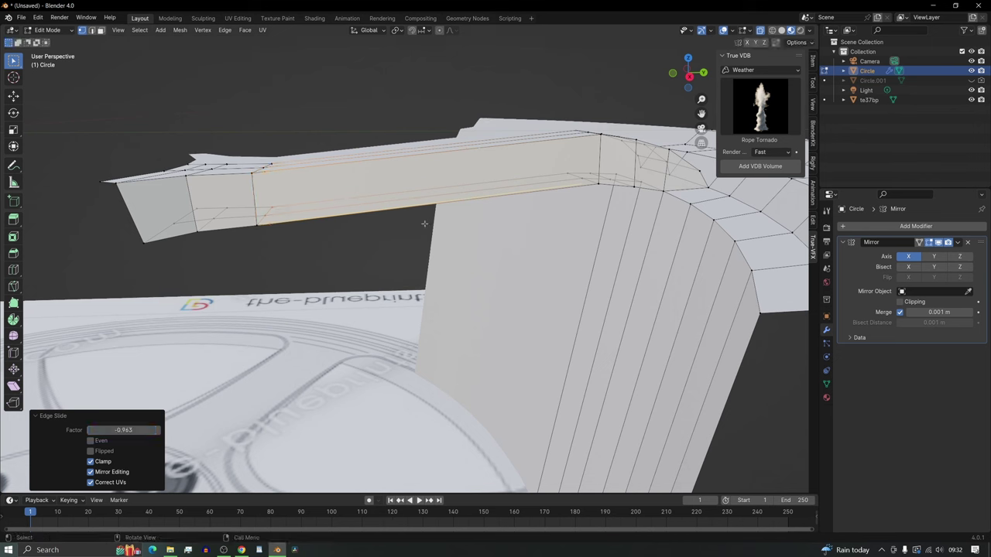
{"action": "key", "text": "g"}
{"action": "key", "text": "g"}
{"action": "left_click", "coordinate": [506, 206]}
- Examine the sloped spoke and rim segment from several angles and from above against the te37bp blueprint
{"action": "middle_click_drag", "start_coordinate": [431, 222], "coordinate": [418, 240]}
{"action": "middle_click_drag", "start_coordinate": [418, 263], "coordinate": [310, 306]}
{"action": "scroll", "coordinate": [418, 271], "scroll_direction": "down", "scroll_amount": 5}
{"action": "middle_click_drag", "start_coordinate": [487, 223], "coordinate": [544, 286]}
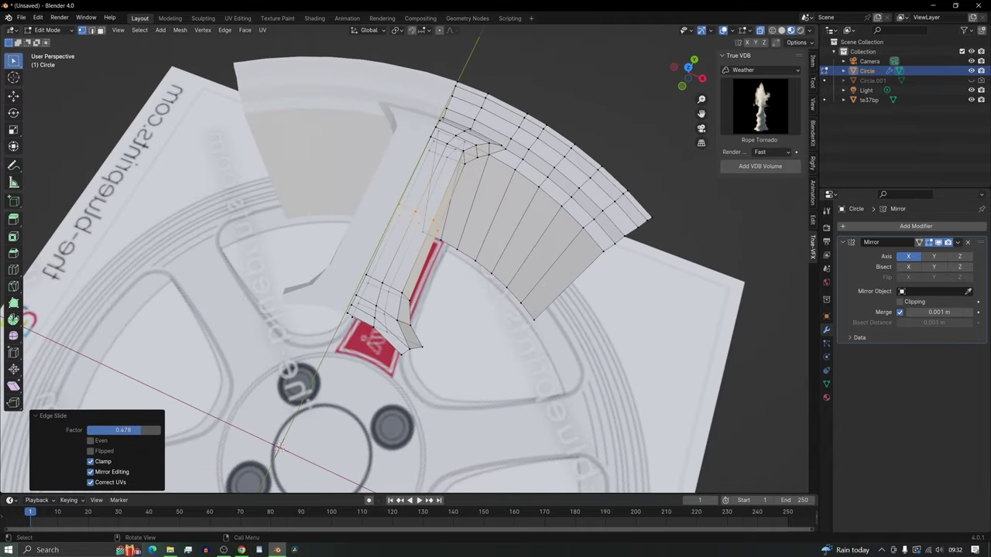
{"action": "left_click", "coordinate": [688, 67]}
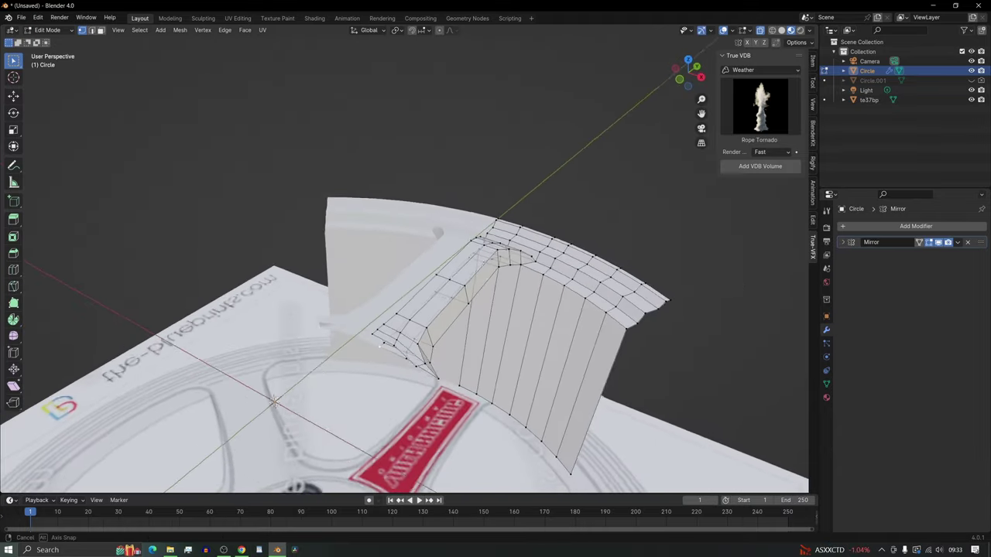
- Set the edge crease of the spoke side wall's upper and lower edge loops to 1.00
{"action": "middle_click_drag", "start_coordinate": [465, 286], "coordinate": [487, 317]}
{"action": "scroll", "coordinate": [476, 306], "scroll_direction": "up", "scroll_amount": 1}
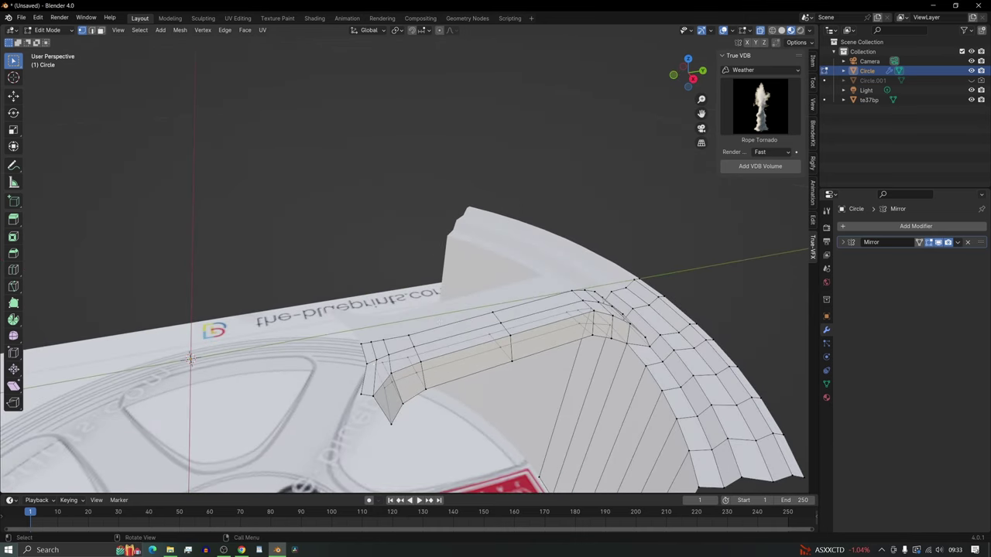
{"action": "left_click", "coordinate": [454, 352], "text": "alt"}
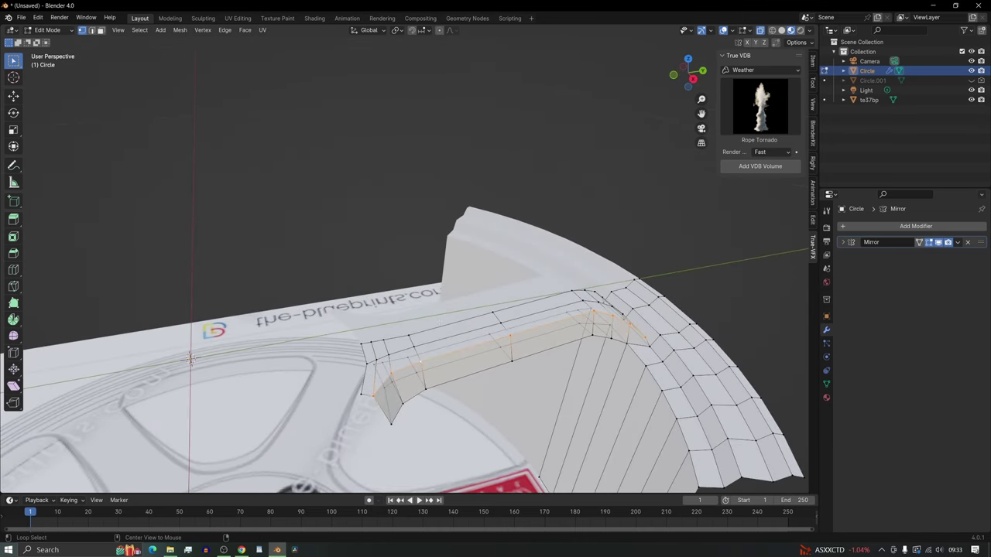
{"action": "left_click", "coordinate": [509, 360], "text": "alt+shift"}
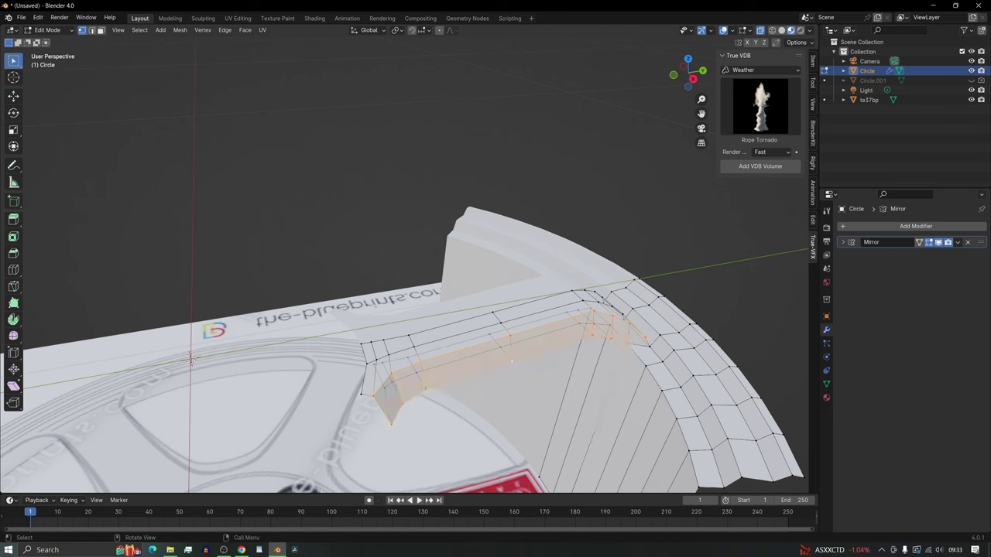
{"action": "left_click", "coordinate": [447, 354], "text": "alt"}
{"action": "left_click", "coordinate": [811, 62]}
{"action": "left_click_drag", "start_coordinate": [762, 173], "coordinate": [845, 173]}
{"action": "left_click", "coordinate": [500, 365], "text": "alt"}
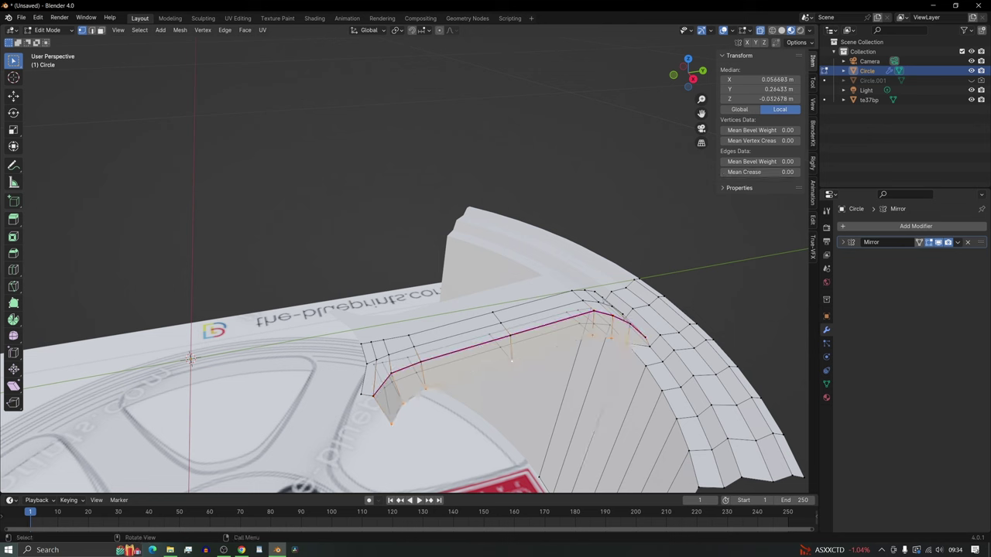
{"action": "left_click_drag", "start_coordinate": [762, 172], "coordinate": [843, 172]}
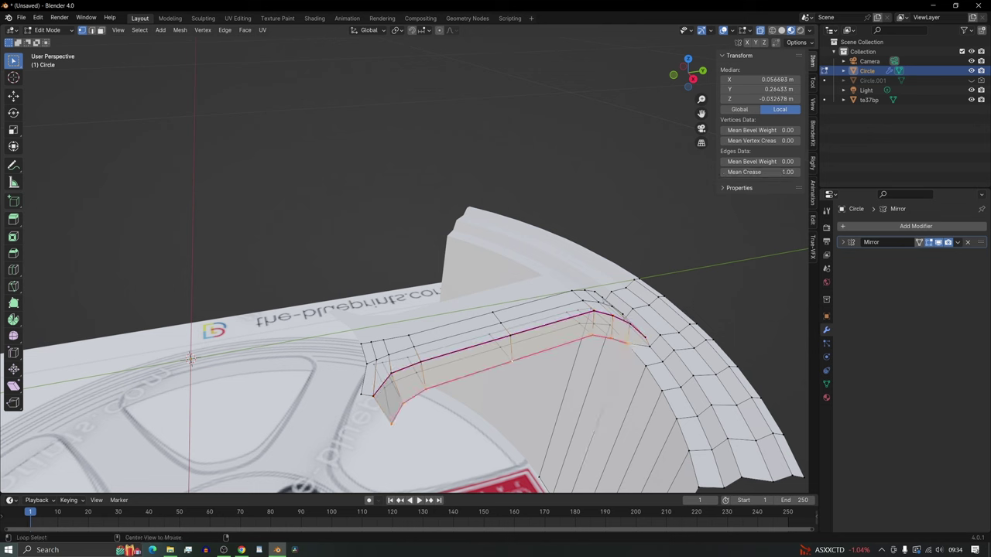
- Set the edge crease of the concentric edge loops running around the rim segment to 1.00
{"action": "left_click", "coordinate": [672, 349], "text": "alt"}
{"action": "left_click_drag", "start_coordinate": [755, 172], "coordinate": [797, 171]}
{"action": "left_click", "coordinate": [708, 362], "text": "alt"}
{"action": "left_click", "coordinate": [763, 416], "text": "alt"}
{"action": "left_click", "coordinate": [773, 418], "text": "alt+shift"}
{"action": "left_click", "coordinate": [669, 404], "text": "alt"}
{"action": "left_click", "coordinate": [688, 399], "text": "alt"}
- Set the crease to 1.00 on the bottom edge loop of the spoke's outer end face, where it meets the rim
{"action": "scroll", "coordinate": [619, 309], "scroll_direction": "up", "scroll_amount": 2}
{"action": "middle_click_drag", "start_coordinate": [666, 340], "coordinate": [476, 319], "text": "shift"}
{"action": "middle_click_drag", "start_coordinate": [290, 341], "coordinate": [326, 344]}
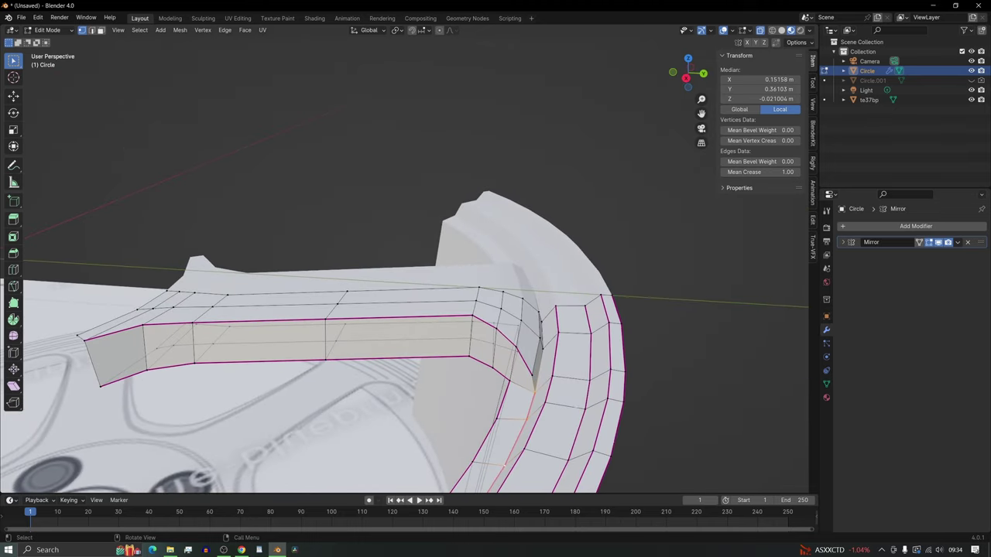
{"action": "left_click", "coordinate": [539, 365], "text": "alt"}
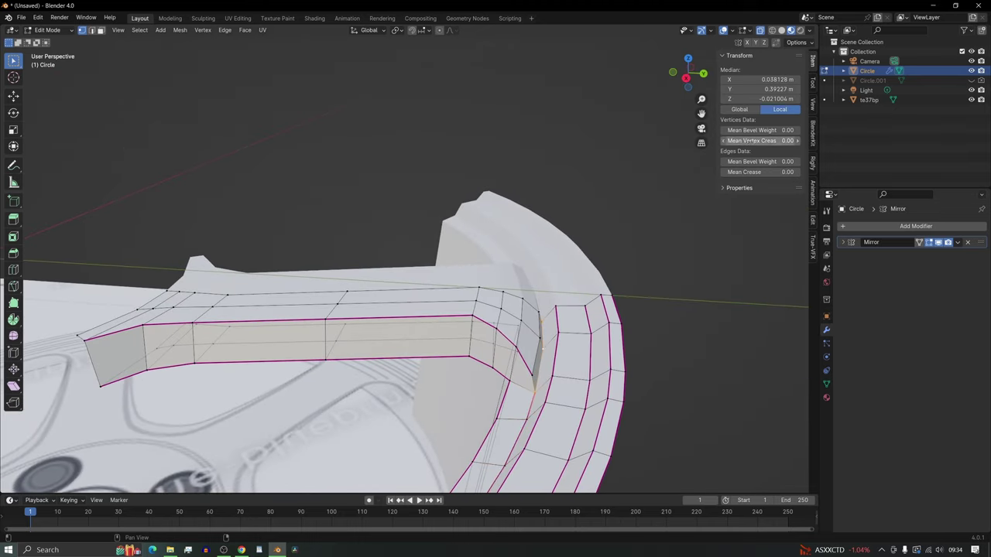
{"action": "left_click_drag", "start_coordinate": [751, 172], "coordinate": [797, 171]}
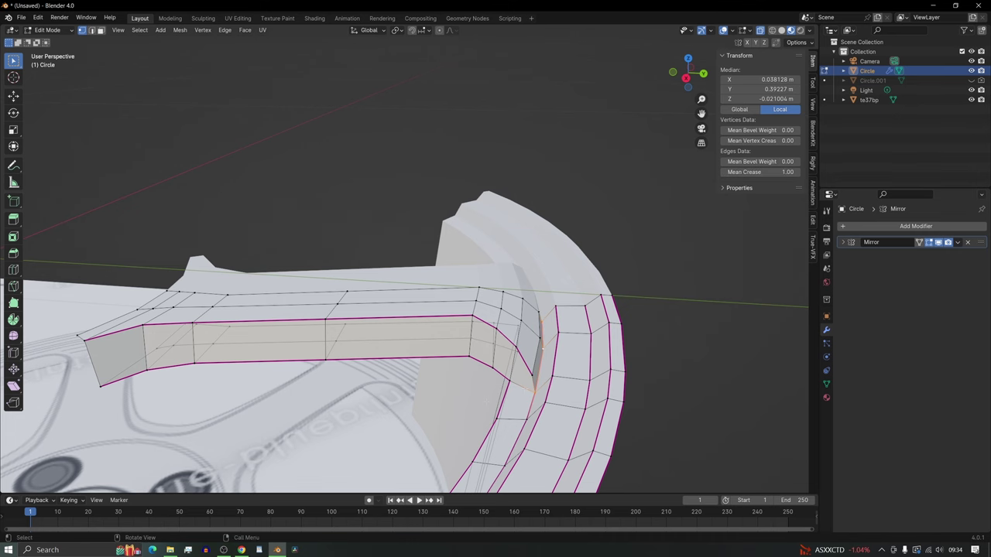
- Check the spoke-to-rim junction for uncreased edges and set the crease of the rim barrel's far edge loop to 1.00
{"action": "middle_click_drag", "start_coordinate": [532, 362], "coordinate": [577, 308]}
{"action": "left_click", "coordinate": [547, 337], "text": "alt"}
{"action": "left_click", "coordinate": [578, 348], "text": "alt"}
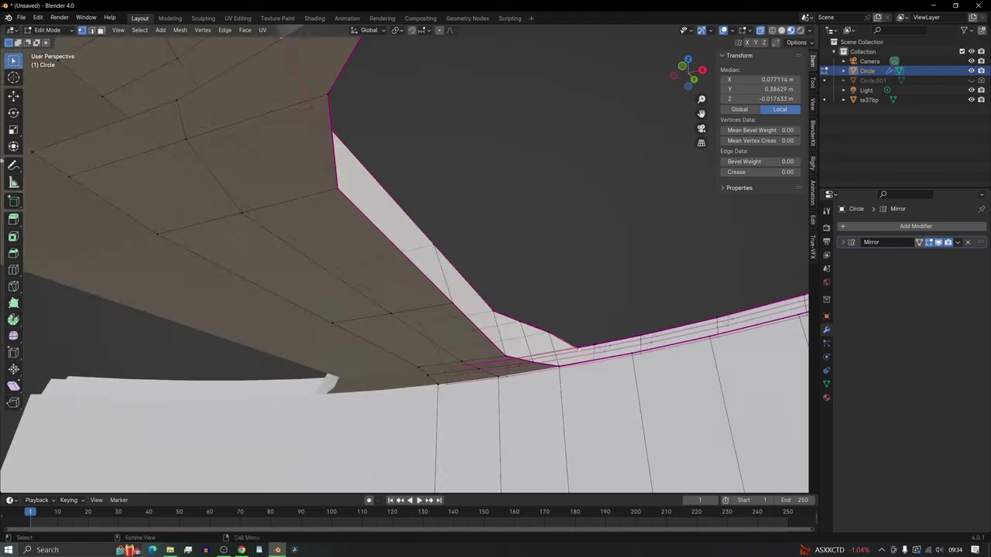
{"action": "middle_click_drag", "start_coordinate": [577, 350], "coordinate": [480, 384]}
{"action": "left_click", "coordinate": [536, 356], "text": "alt"}
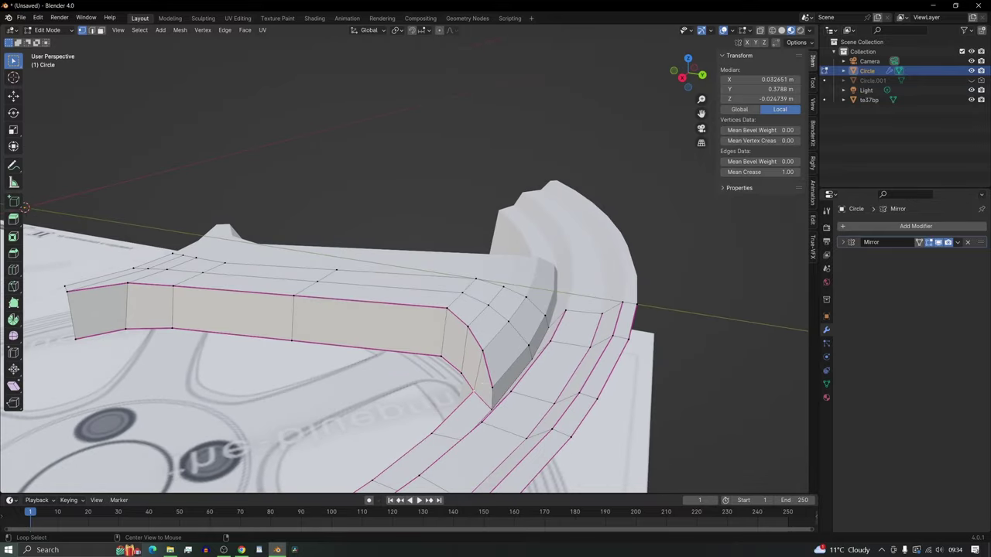
{"action": "middle_click_drag", "start_coordinate": [339, 429], "coordinate": [406, 231], "text": "shift"}
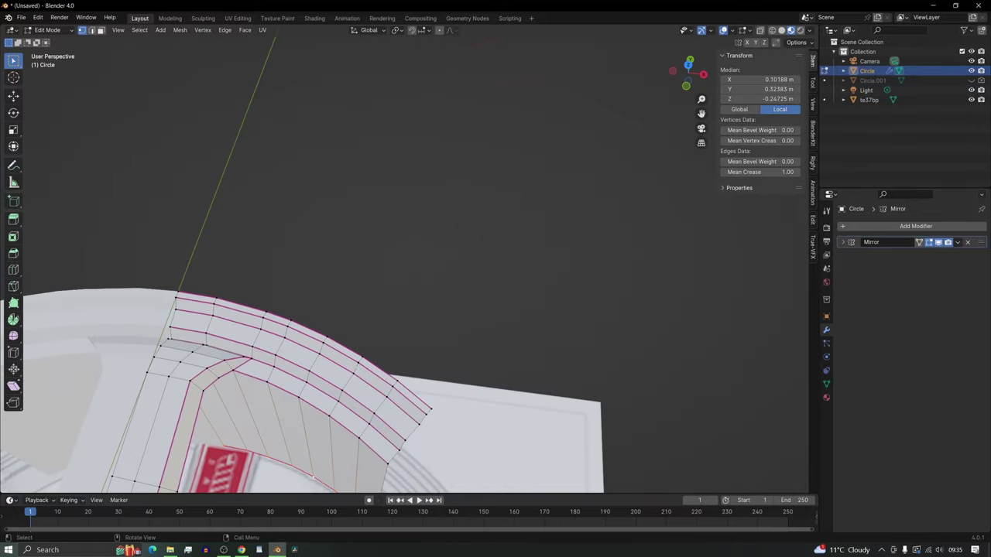
{"action": "scroll", "coordinate": [452, 162], "scroll_direction": "down", "scroll_amount": 1}
{"action": "scroll", "coordinate": [406, 231], "scroll_direction": "down", "scroll_amount": 3}
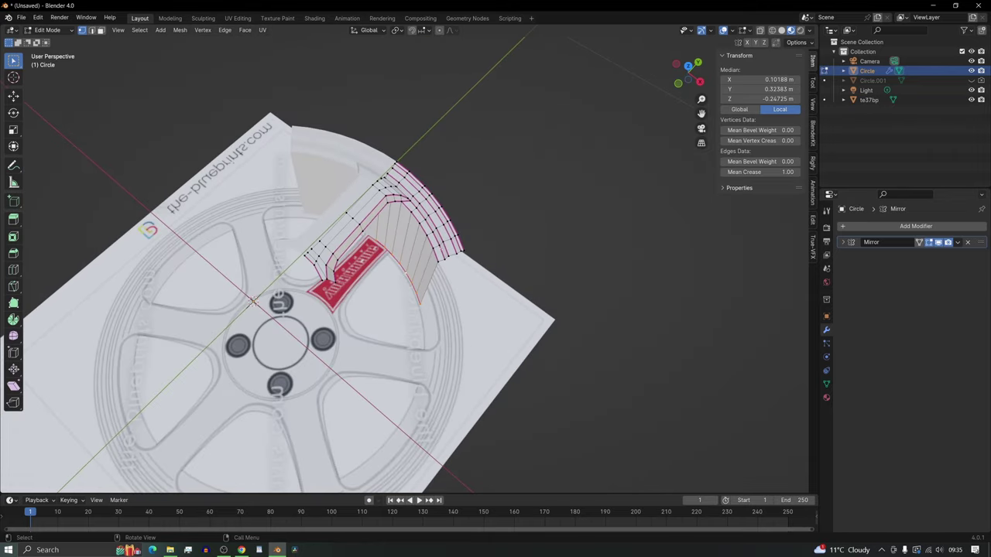
- Leave mesh editing and add an Arrows empty at the wheel's centre in top view
{"action": "key", "text": "Tab"}
{"action": "middle_click_drag", "start_coordinate": [432, 229], "coordinate": [444, 259]}
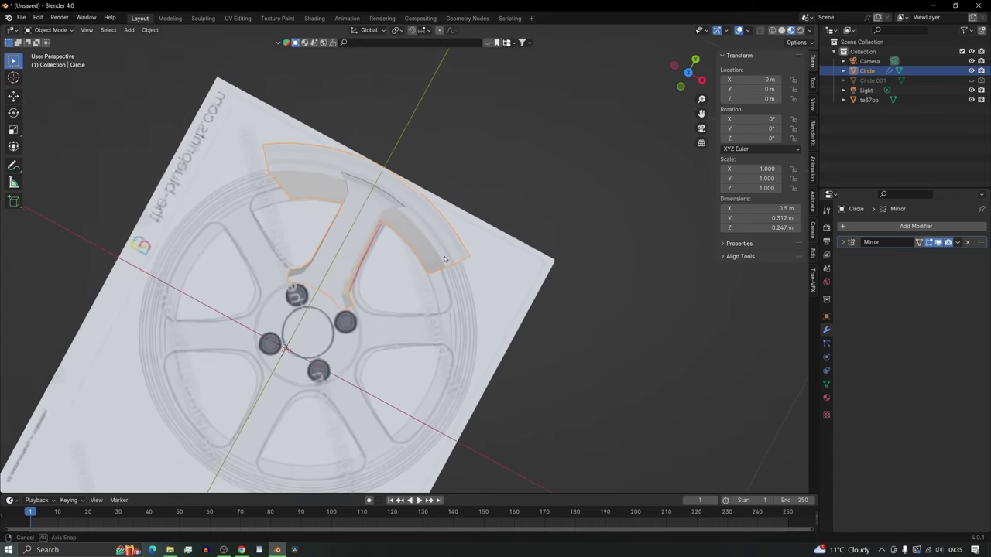
{"action": "left_click", "coordinate": [688, 72]}
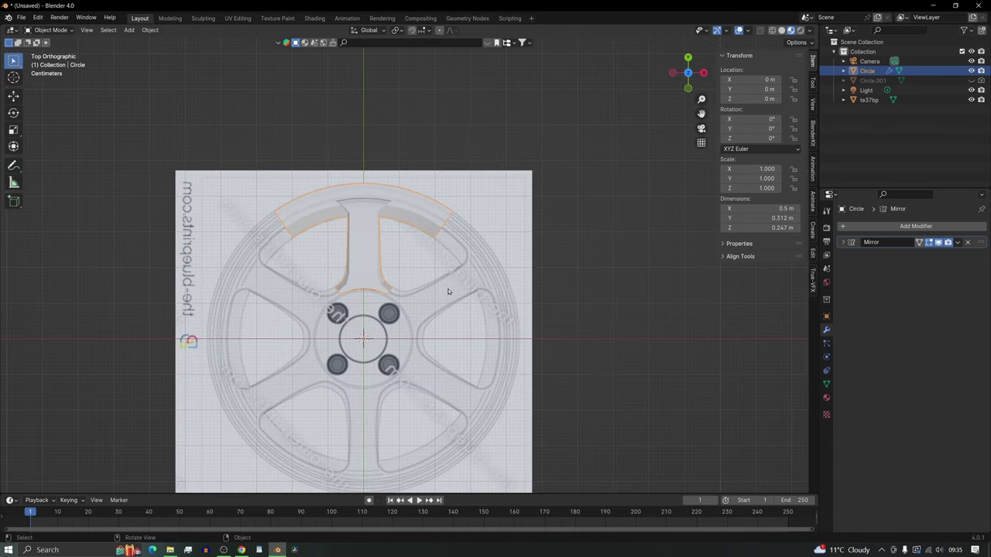
{"action": "middle_click_drag", "start_coordinate": [443, 293], "coordinate": [509, 226], "text": "shift"}
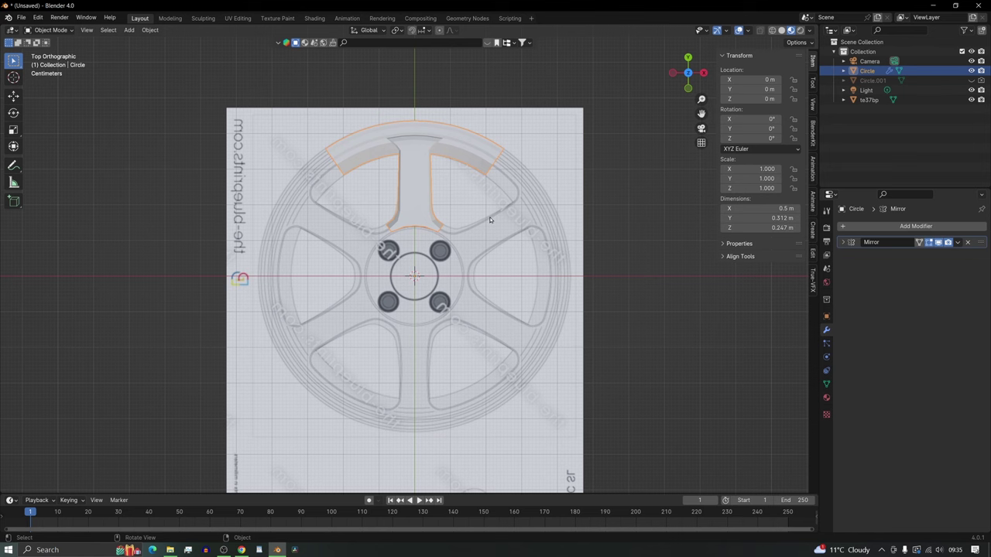
{"action": "key", "text": "shift+a"}
{"action": "mouse_move", "coordinate": [477, 312]}
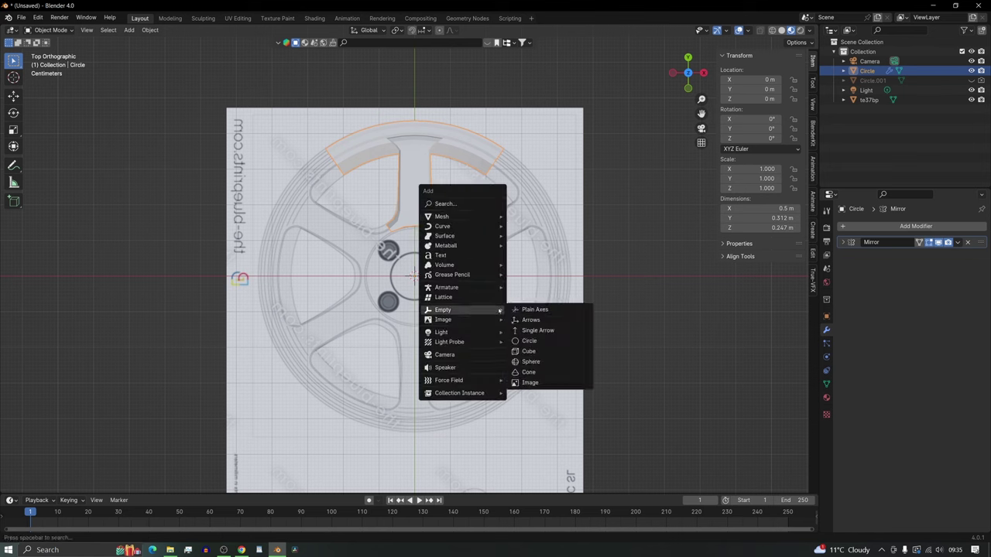
{"action": "left_click", "coordinate": [531, 320]}
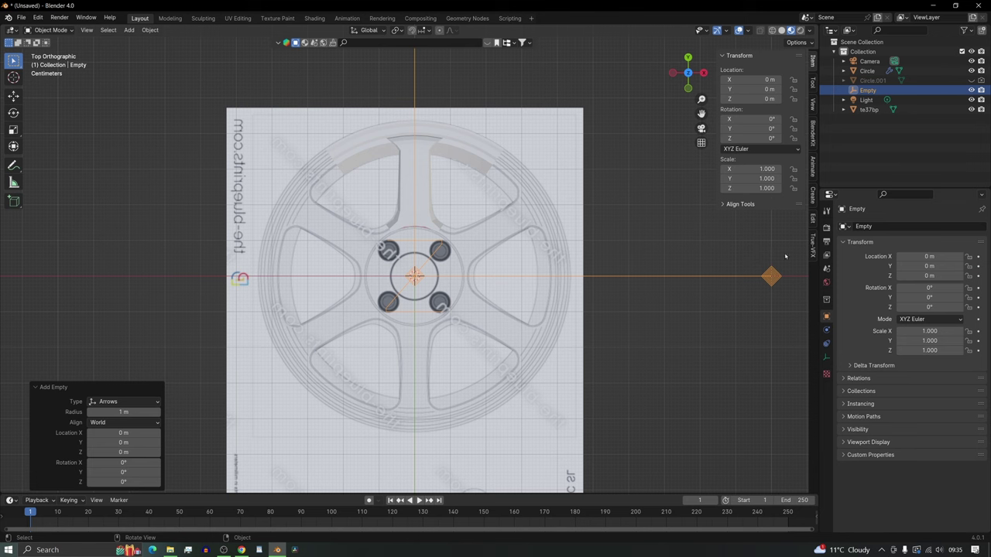
- Add an Array modifier to the wheel segment with a count of 6, no relative offset, and the Empty as object offset
{"action": "left_click", "coordinate": [423, 201]}
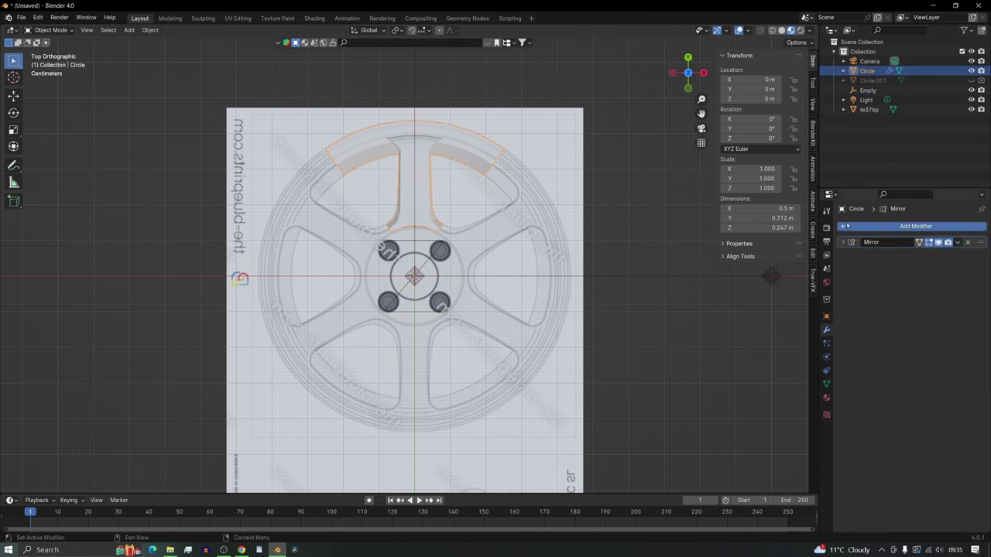
{"action": "left_click", "coordinate": [916, 226]}
{"action": "left_click", "coordinate": [883, 222]}
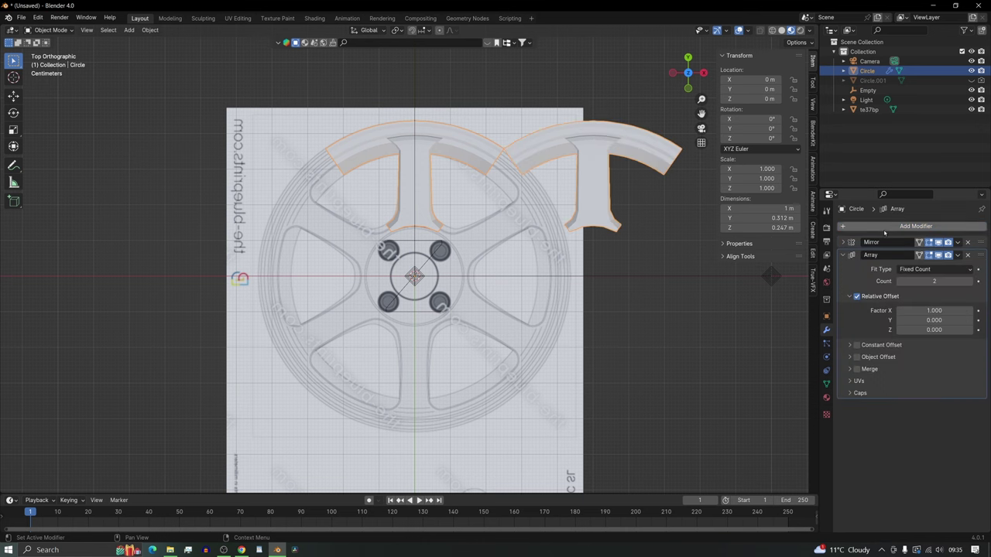
{"action": "left_click", "coordinate": [856, 297]}
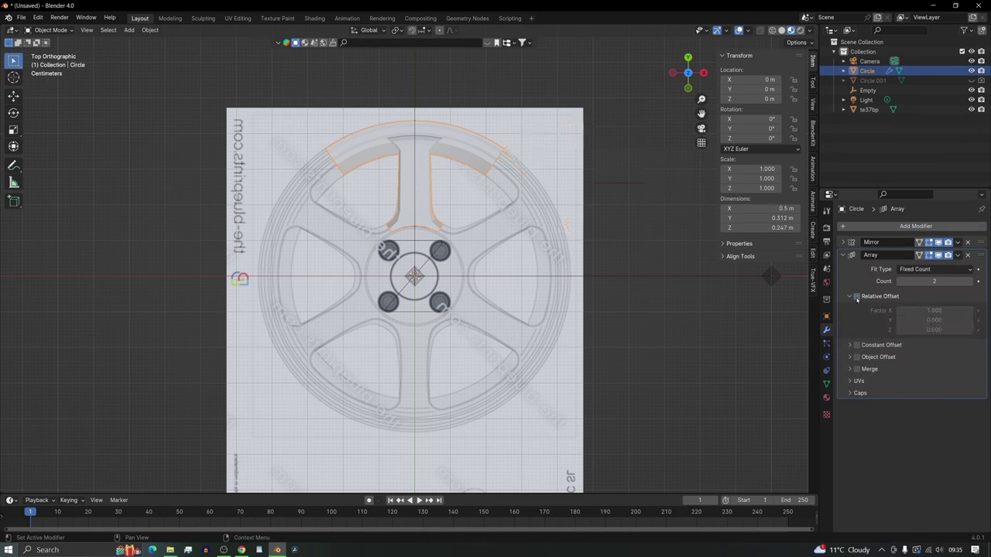
{"action": "left_click", "coordinate": [851, 358]}
{"action": "left_click", "coordinate": [968, 372]}
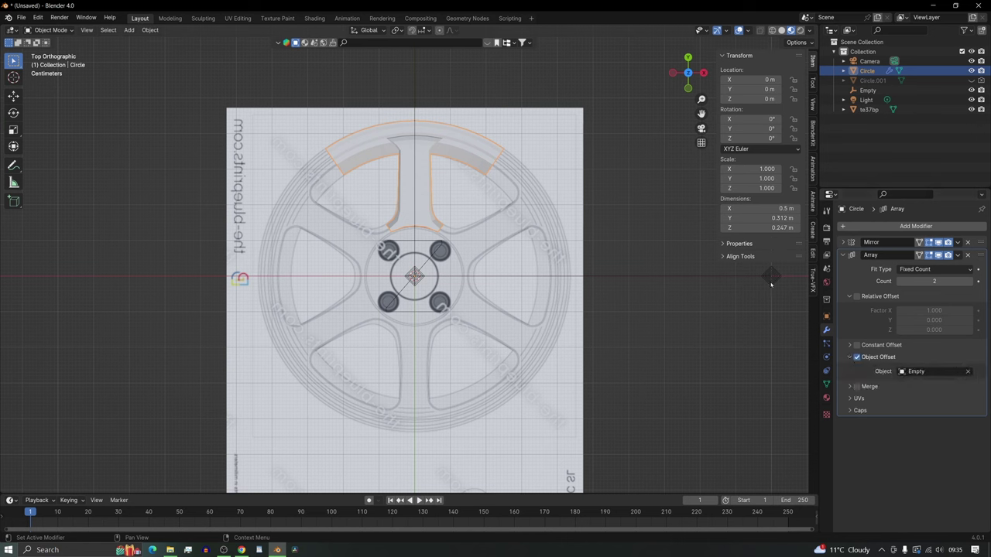
{"action": "left_click", "coordinate": [771, 276]}
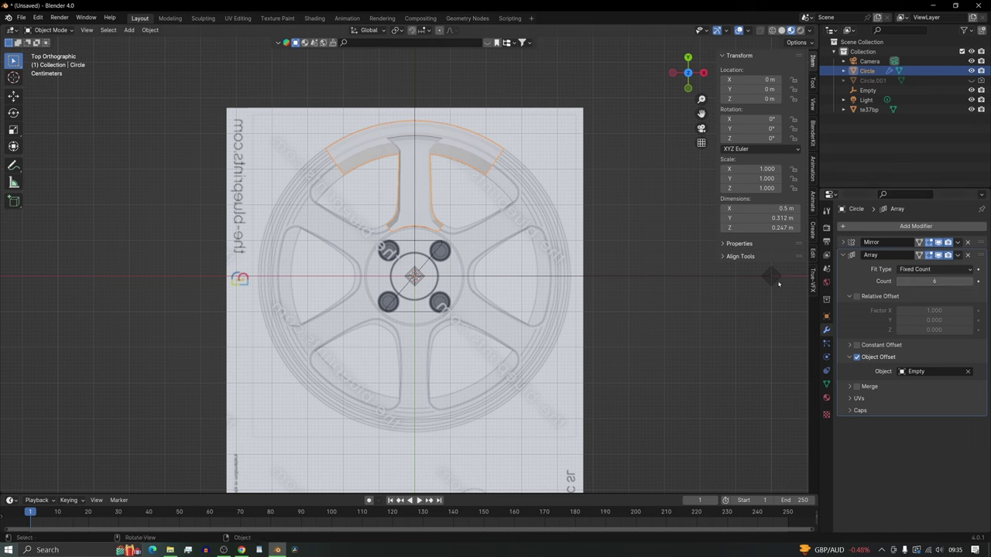
- Rotate the empty to about -60° around Z so the six arrayed segments form a full wheel
{"action": "left_click", "coordinate": [776, 282]}
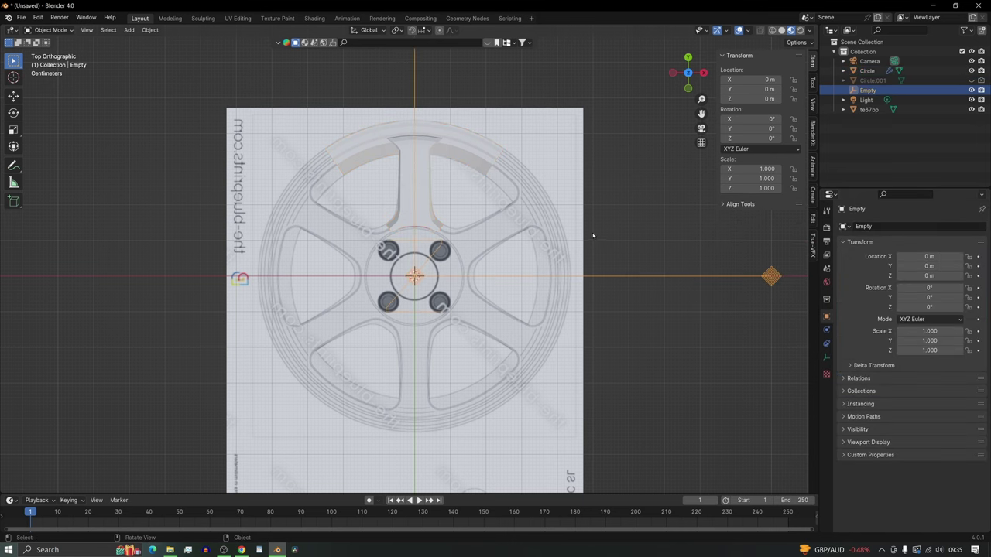
{"action": "key", "text": "r"}
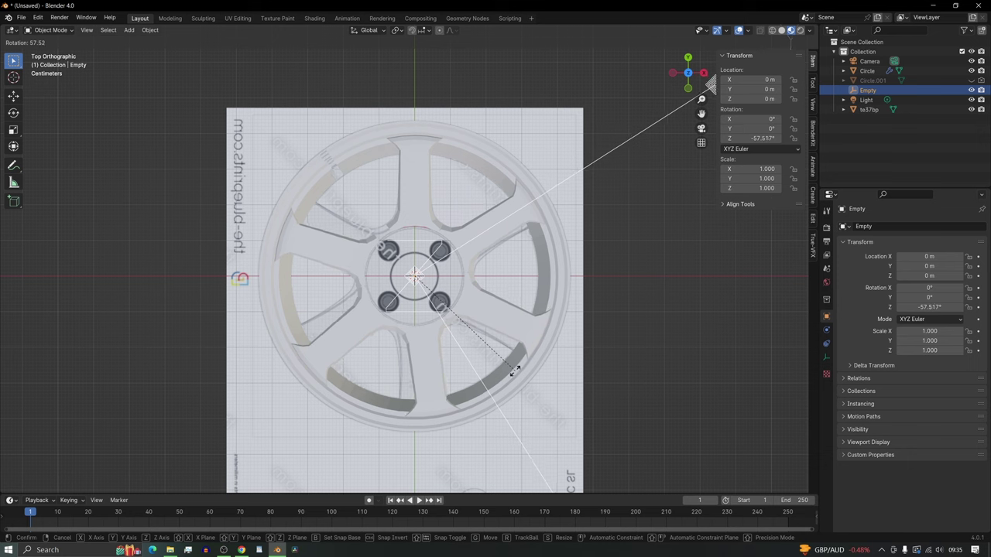
{"action": "left_click", "coordinate": [513, 375]}
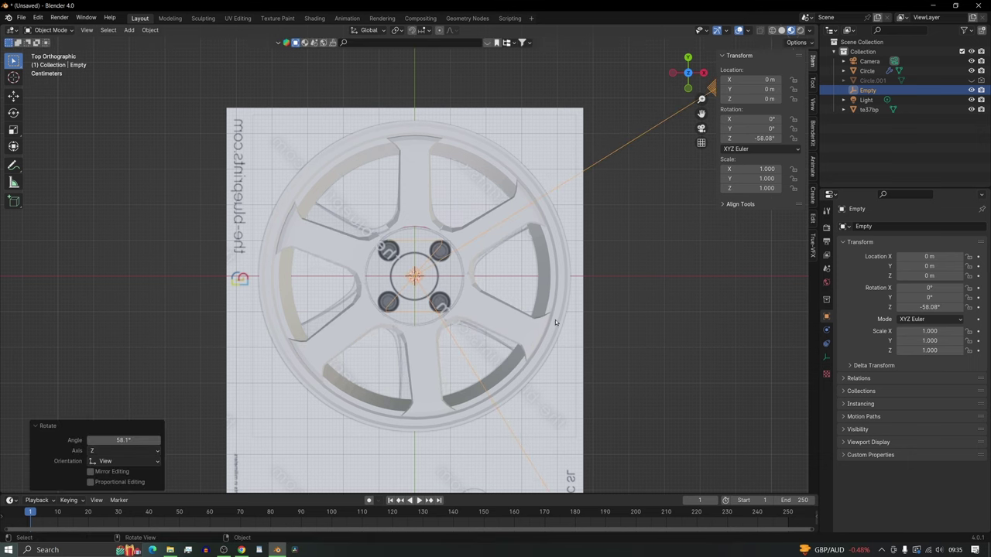
{"action": "key", "text": "r"}
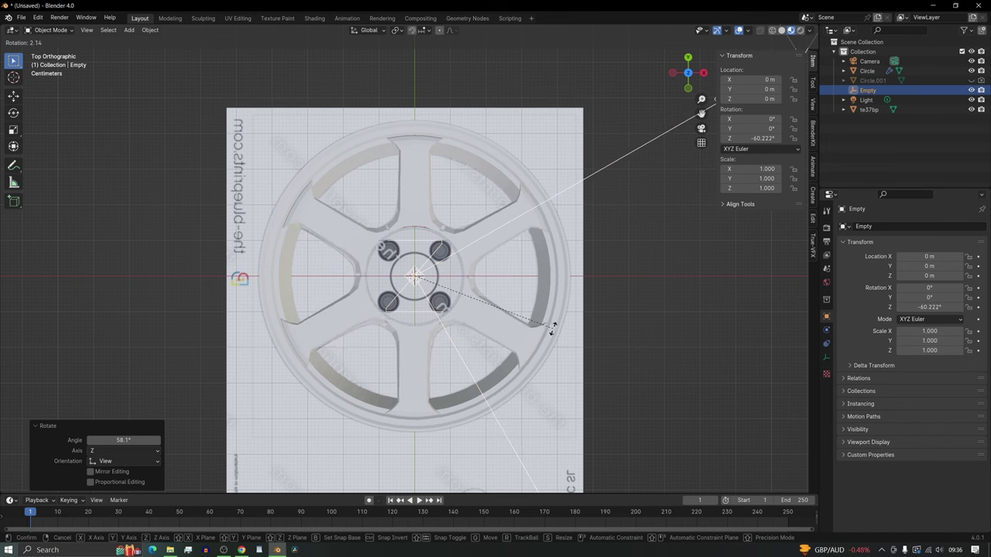
{"action": "left_click", "coordinate": [552, 328]}
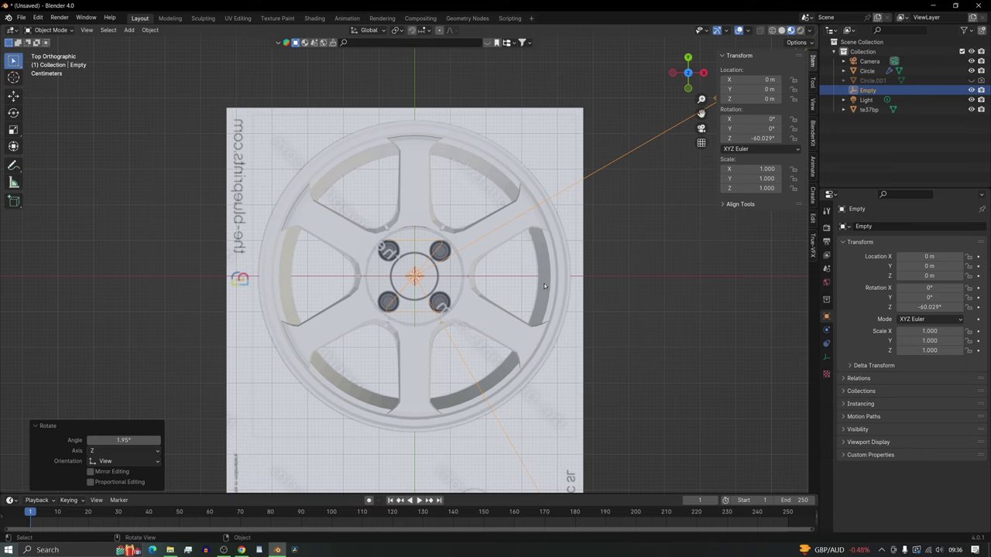
- Examine the arrayed six-spoke wheel up close and from several angles, including the joints between neighbouring spokes
{"action": "scroll", "coordinate": [498, 256], "scroll_direction": "up", "scroll_amount": 4}
{"action": "middle_click_drag", "start_coordinate": [513, 231], "coordinate": [494, 327], "text": "shift"}
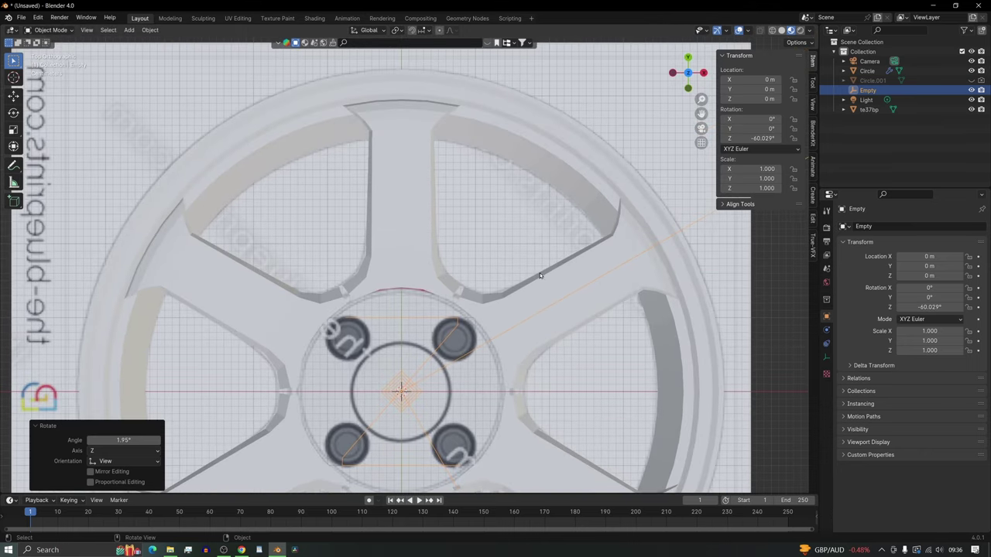
{"action": "middle_click_drag", "start_coordinate": [542, 278], "coordinate": [458, 178]}
{"action": "scroll", "coordinate": [455, 448], "scroll_direction": "up", "scroll_amount": 1}
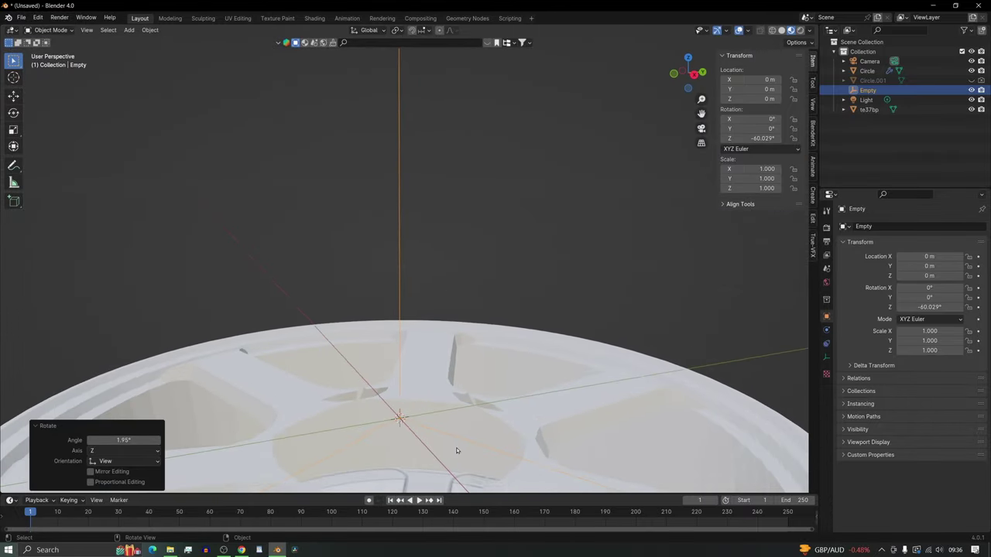
{"action": "scroll", "coordinate": [456, 447], "scroll_direction": "down", "scroll_amount": 2}
{"action": "middle_click_drag", "start_coordinate": [451, 386], "coordinate": [474, 418]}
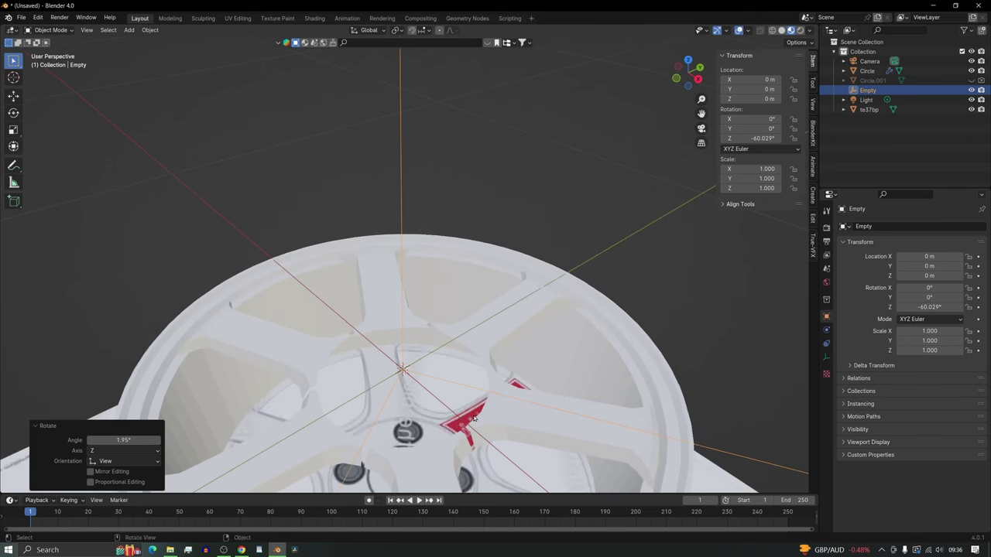
- Edit the wheel segment's mesh in top view and move the inner corner vertex at the spoke's hub end against the neighbouring spoke
{"action": "left_click", "coordinate": [498, 339]}
{"action": "key", "text": "Tab"}
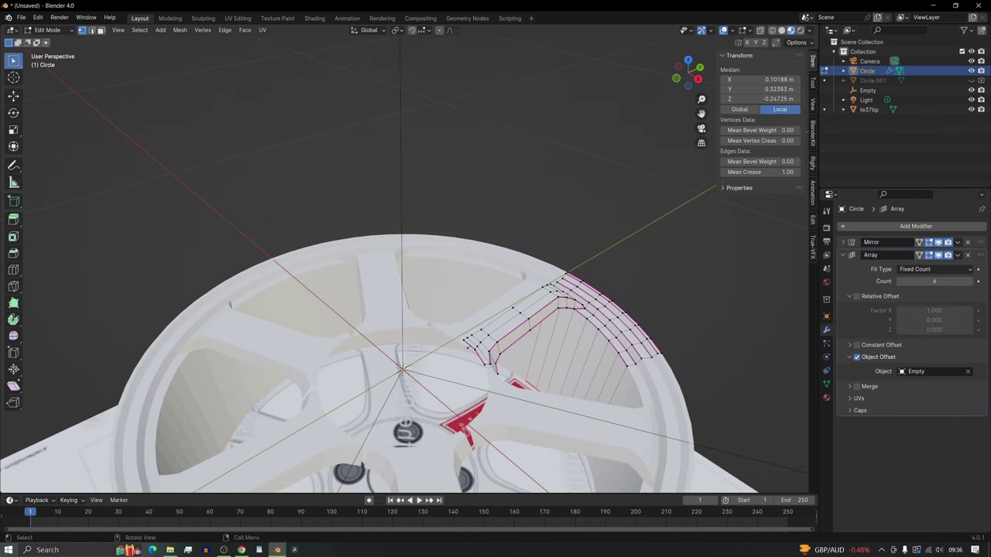
{"action": "middle_click_drag", "start_coordinate": [497, 339], "coordinate": [428, 296]}
{"action": "scroll", "coordinate": [434, 277], "scroll_direction": "up", "scroll_amount": 2}
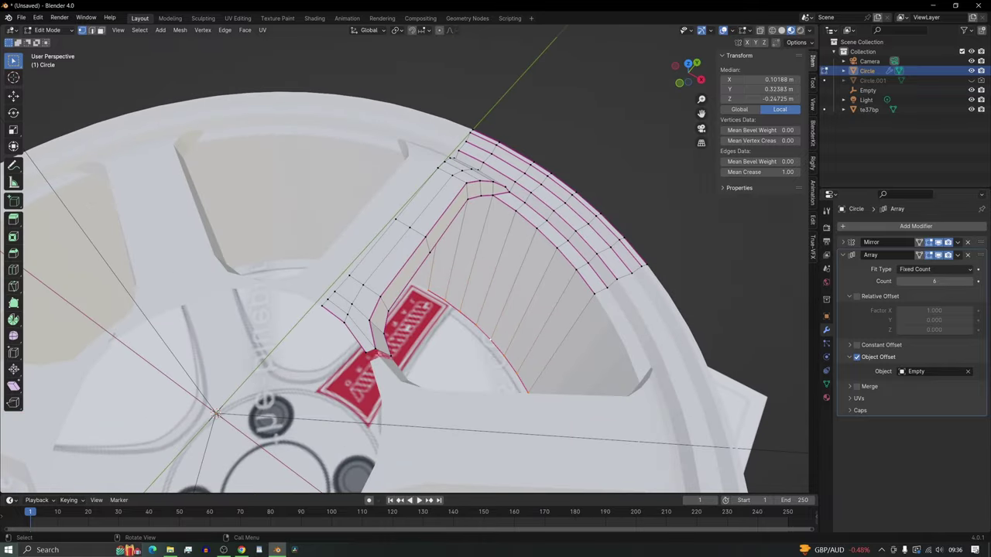
{"action": "left_click", "coordinate": [688, 64]}
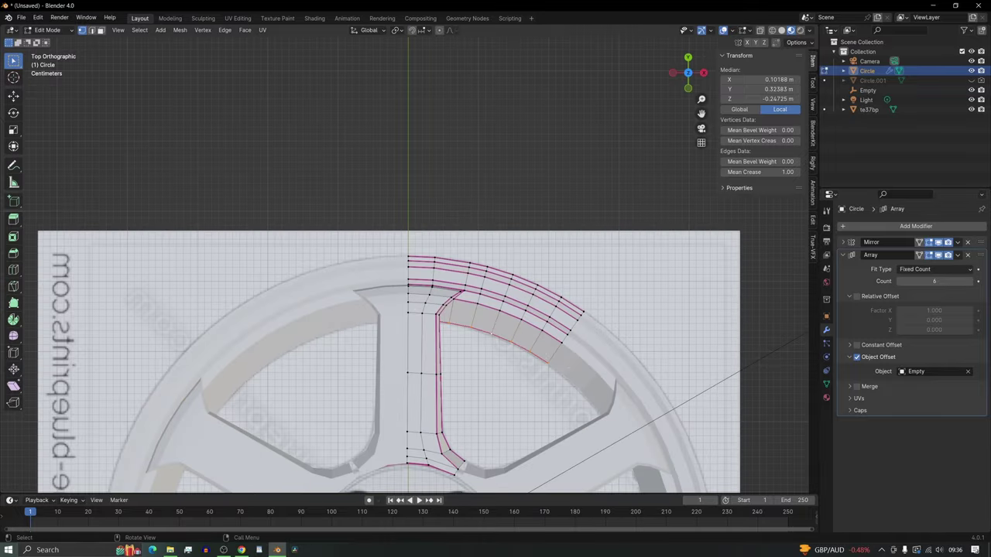
{"action": "middle_click_drag", "start_coordinate": [548, 333], "coordinate": [542, 187], "text": "shift"}
{"action": "middle_click_drag", "start_coordinate": [430, 232], "coordinate": [423, 186], "text": "shift"}
{"action": "scroll", "coordinate": [423, 186], "scroll_direction": "up", "scroll_amount": 3}
{"action": "middle_click_drag", "start_coordinate": [497, 347], "coordinate": [453, 243], "text": "shift"}
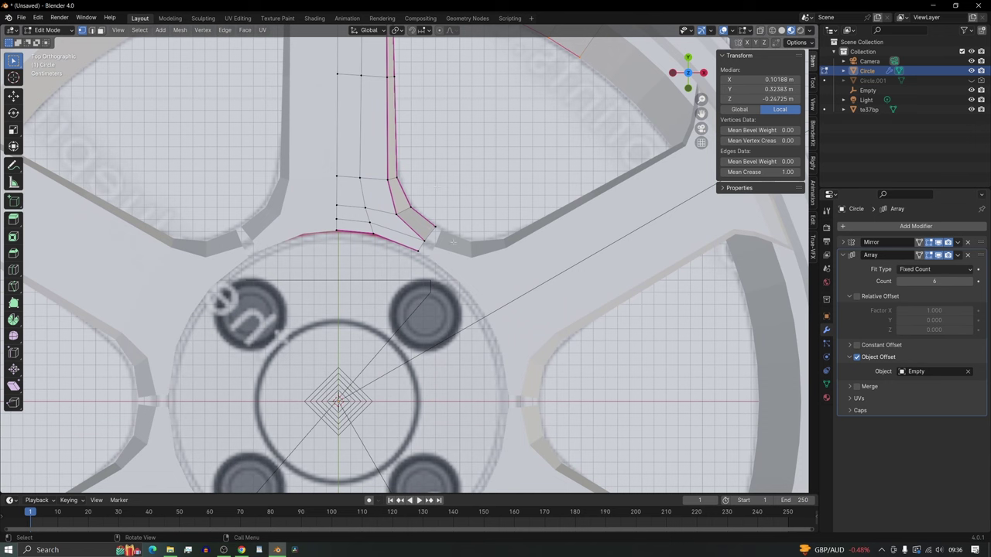
{"action": "left_click", "coordinate": [435, 185]}
{"action": "key", "text": "g"}
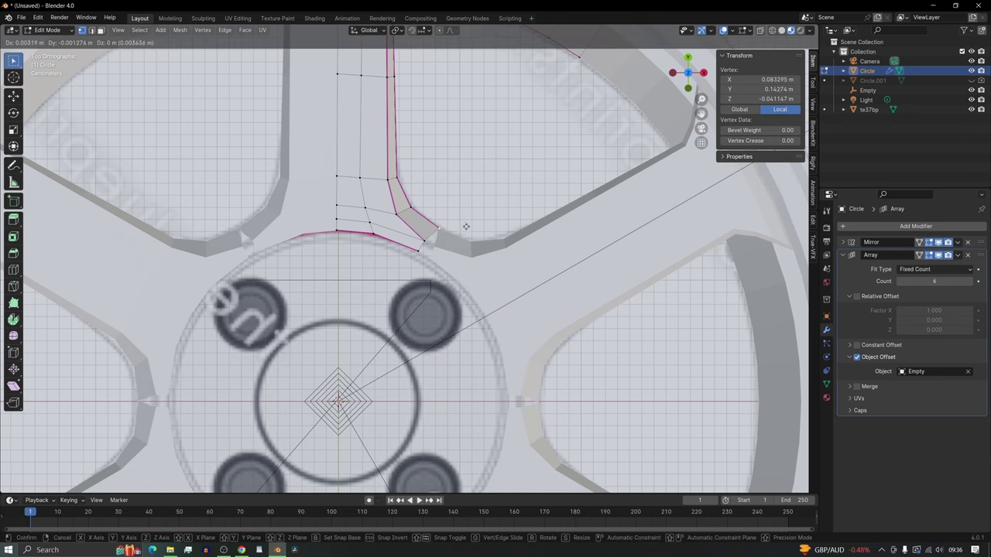
{"action": "left_click", "coordinate": [464, 226]}
- Move the two remaining end vertices at the spoke's hub end outward to close the gap to the neighbouring spoke
{"action": "key", "text": "g"}
{"action": "left_click", "coordinate": [429, 245]}
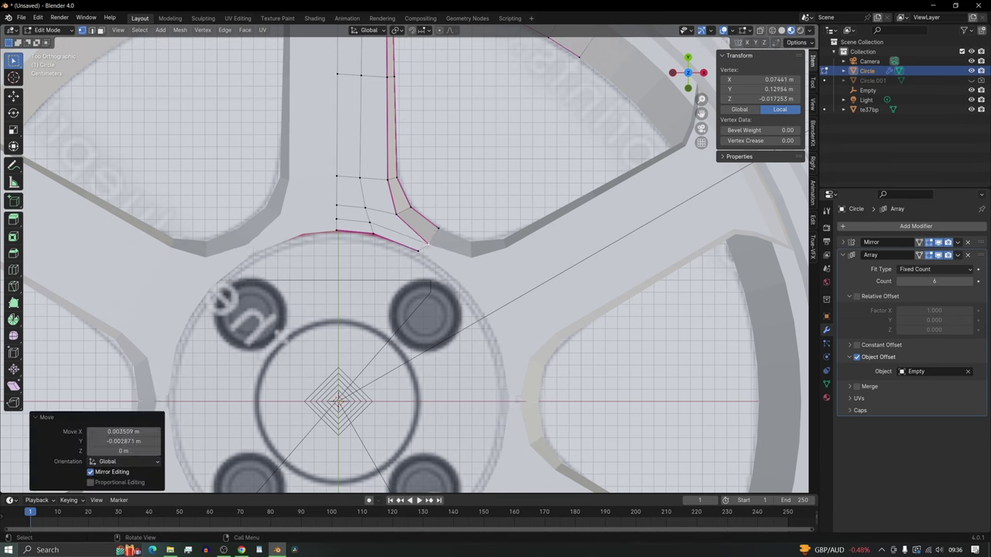
{"action": "key", "text": "g"}
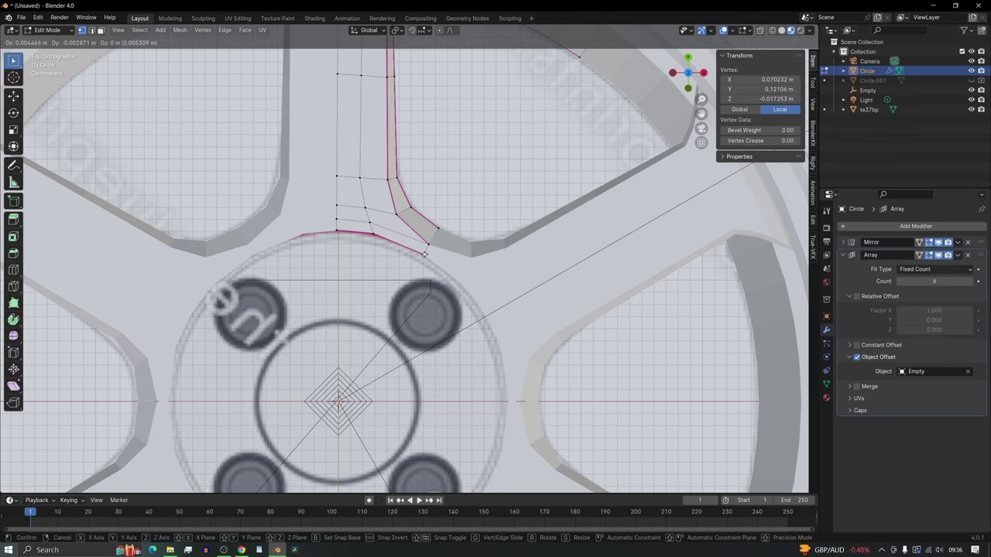
{"action": "left_click", "coordinate": [424, 253]}
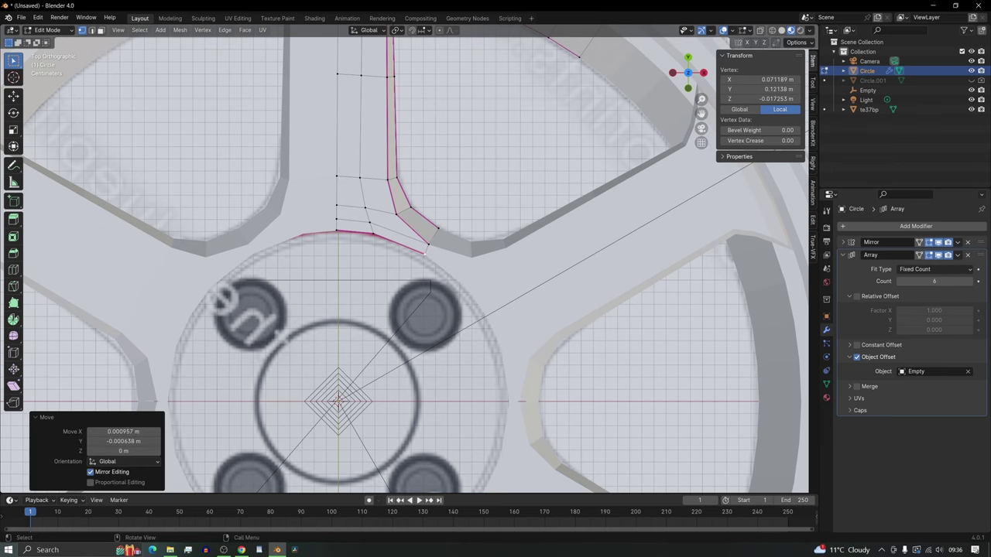
- Enable Merge with First and Last Copies in the wheel's Array modifier
{"action": "middle_click_drag", "start_coordinate": [424, 252], "coordinate": [528, 257]}
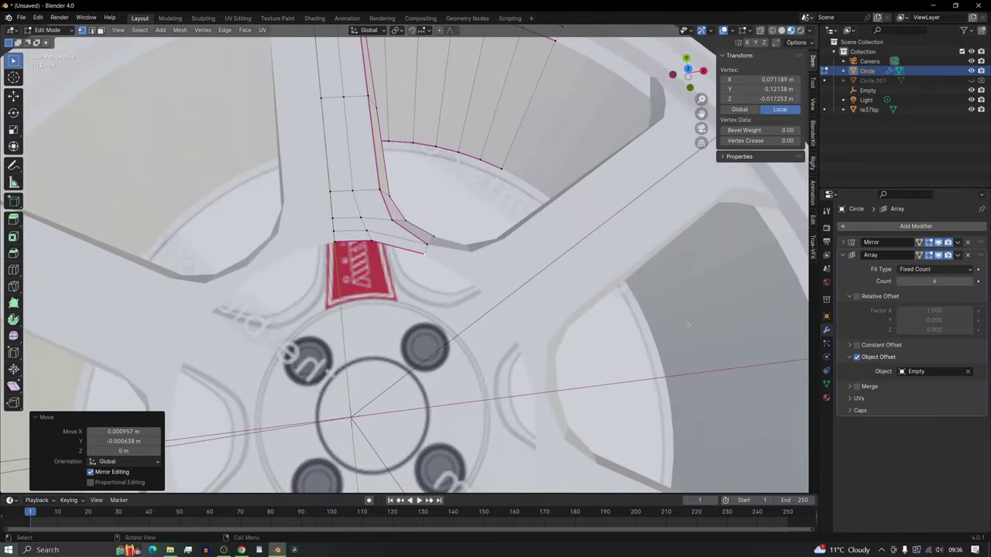
{"action": "left_click", "coordinate": [857, 387]}
{"action": "left_click", "coordinate": [850, 387]}
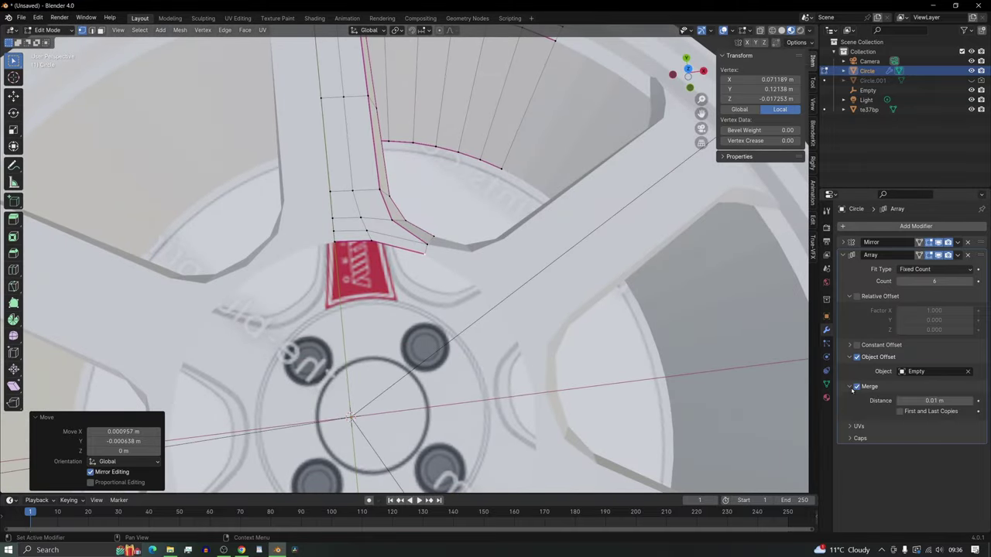
{"action": "left_click", "coordinate": [900, 411]}
{"action": "scroll", "coordinate": [405, 259], "scroll_direction": "down", "scroll_amount": 3}
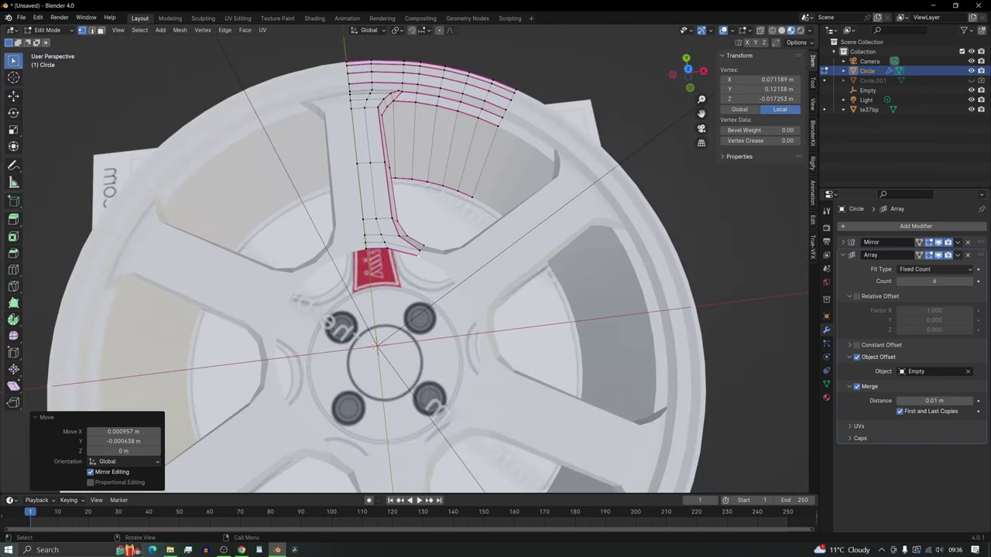
{"action": "middle_click_drag", "start_coordinate": [411, 258], "coordinate": [425, 278], "text": "shift"}
{"action": "scroll", "coordinate": [425, 277], "scroll_direction": "up", "scroll_amount": 3}
{"action": "scroll", "coordinate": [425, 277], "scroll_direction": "up", "scroll_amount": 1}
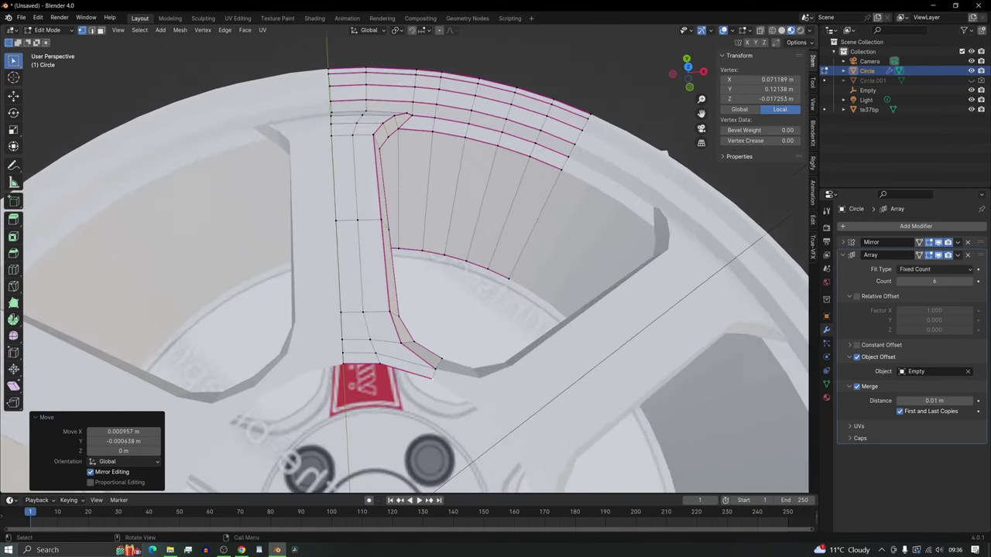
{"action": "scroll", "coordinate": [425, 277], "scroll_direction": "down", "scroll_amount": 2}
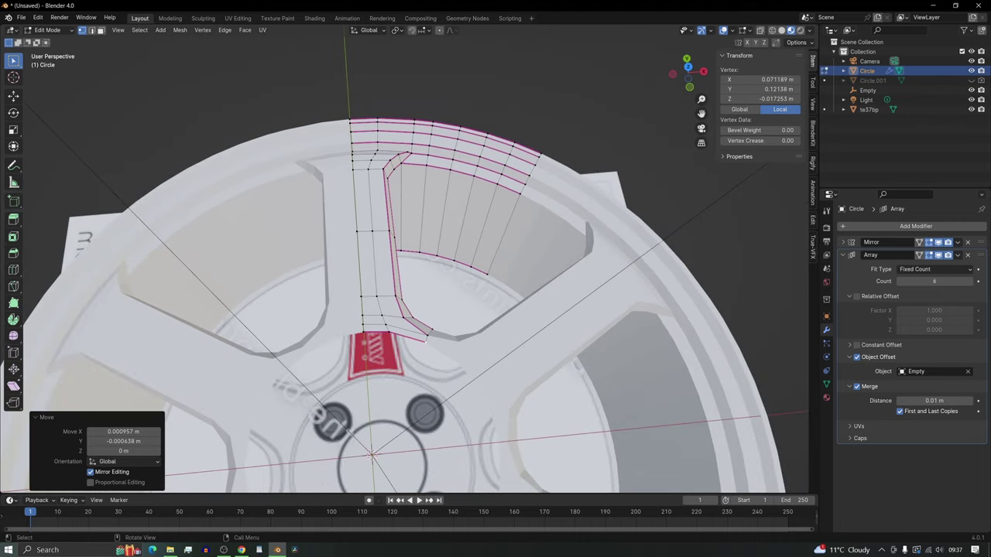
- Leave mesh editing and apply the wheel's Mirror and Array modifiers
{"action": "middle_click_drag", "start_coordinate": [402, 331], "coordinate": [476, 319]}
{"action": "key", "text": "Tab"}
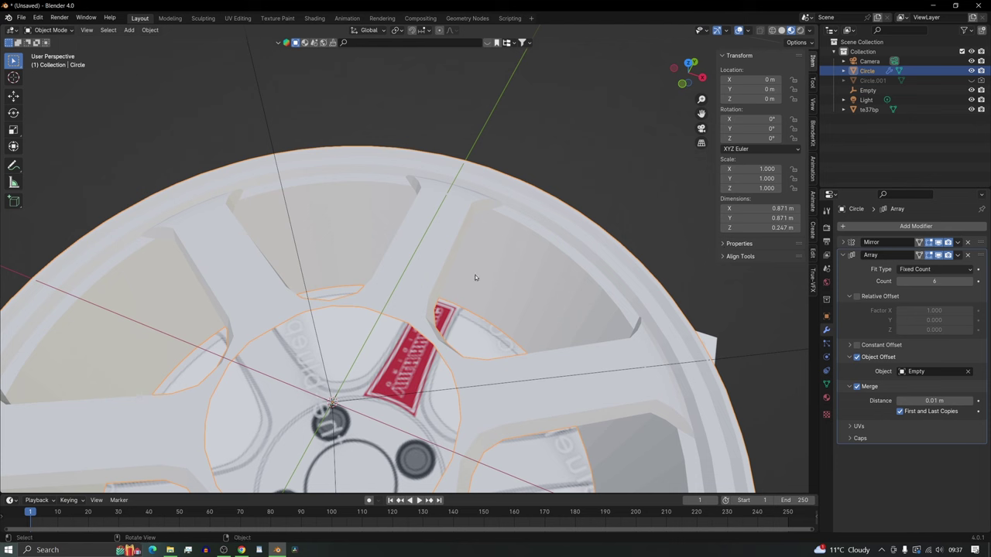
{"action": "left_click", "coordinate": [843, 255]}
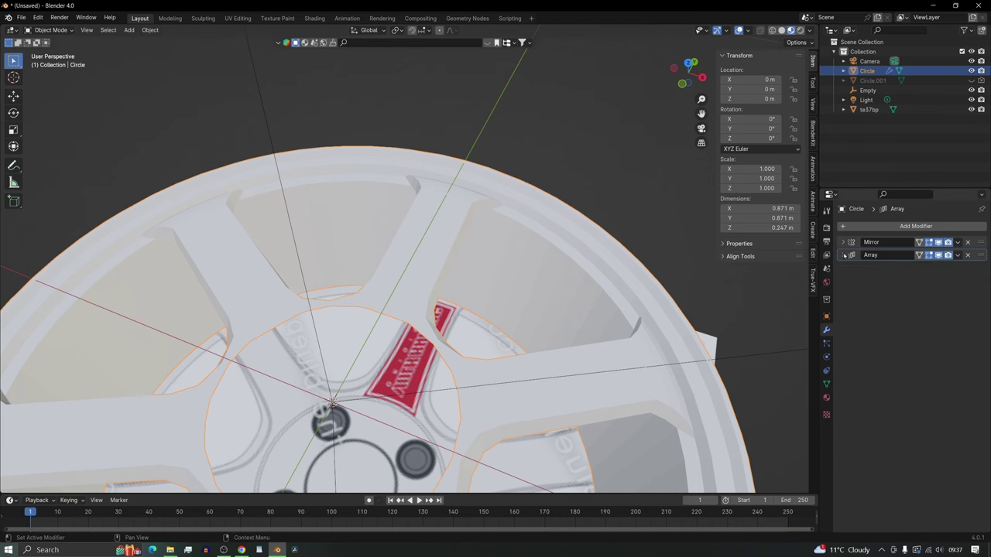
{"action": "left_click", "coordinate": [958, 243]}
{"action": "left_click", "coordinate": [935, 255]}
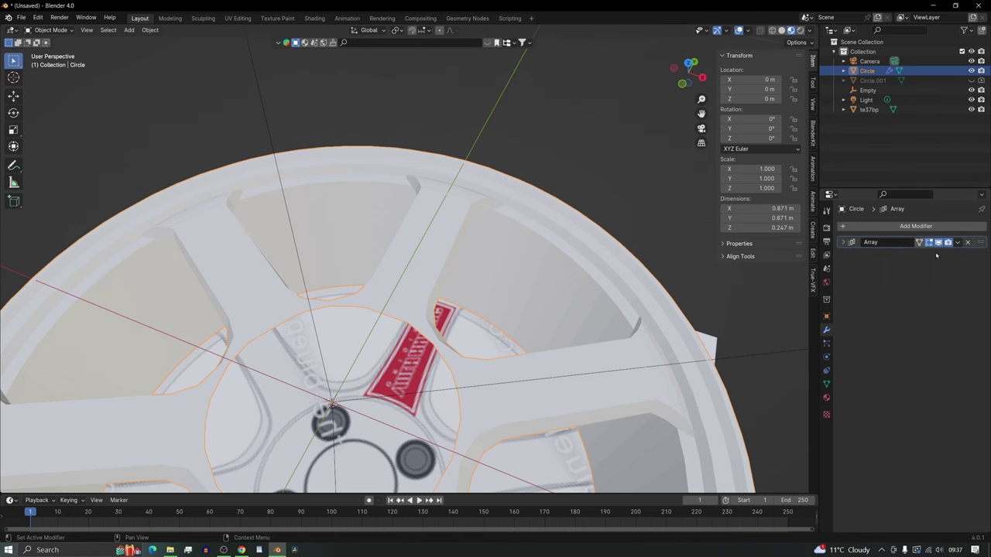
{"action": "left_click", "coordinate": [956, 243]}
{"action": "left_click", "coordinate": [929, 254]}
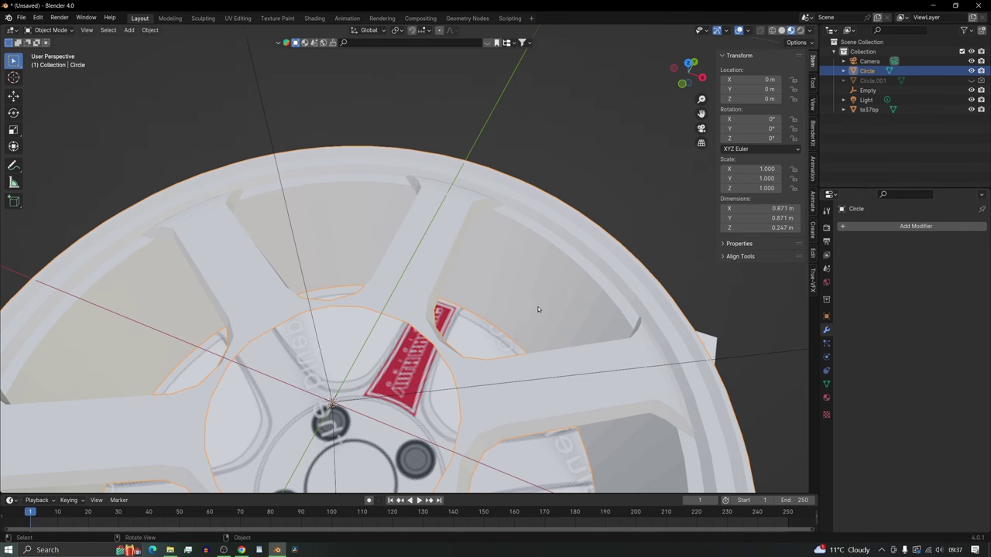
- Edit the wheel mesh in top view and merge the doubled vertices midway along the upper spoke's centreline at their centre
{"action": "key", "text": "Tab"}
{"action": "middle_click_drag", "start_coordinate": [508, 308], "coordinate": [657, 434]}
{"action": "scroll", "coordinate": [487, 341], "scroll_direction": "up", "scroll_amount": 3}
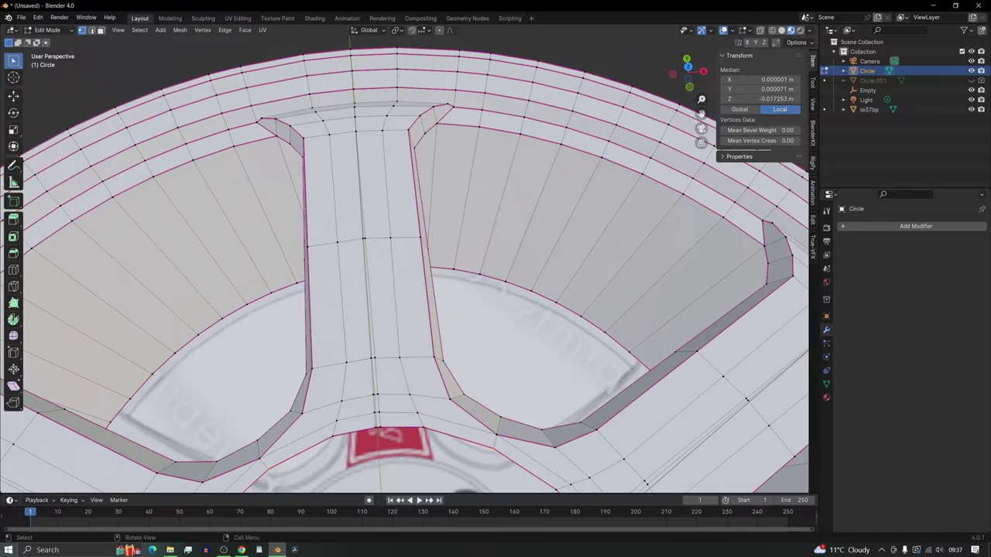
{"action": "left_click", "coordinate": [687, 67]}
{"action": "scroll", "coordinate": [405, 263], "scroll_direction": "up", "scroll_amount": 1}
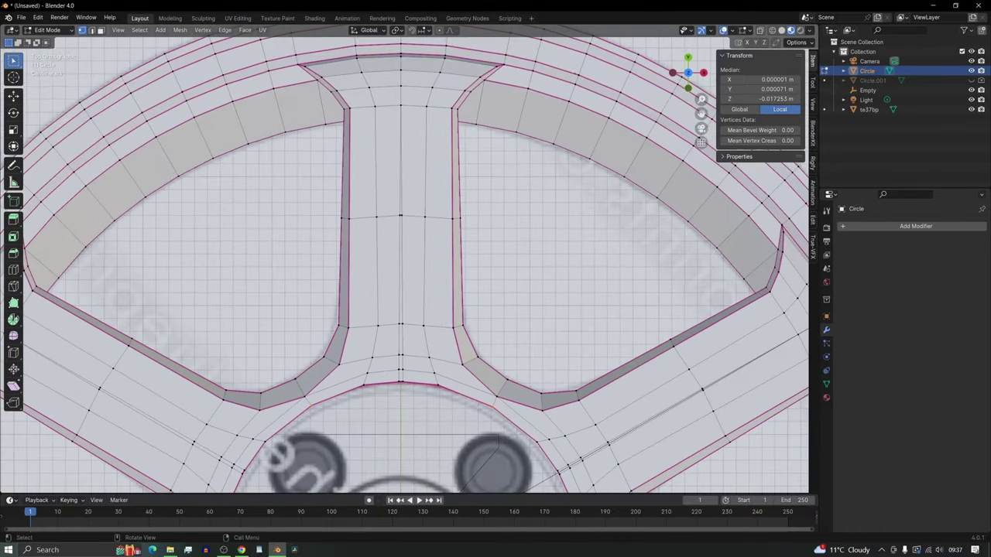
{"action": "left_click_drag", "start_coordinate": [390, 203], "coordinate": [412, 227]}
{"action": "key", "text": "m"}
{"action": "left_click", "coordinate": [409, 228]}
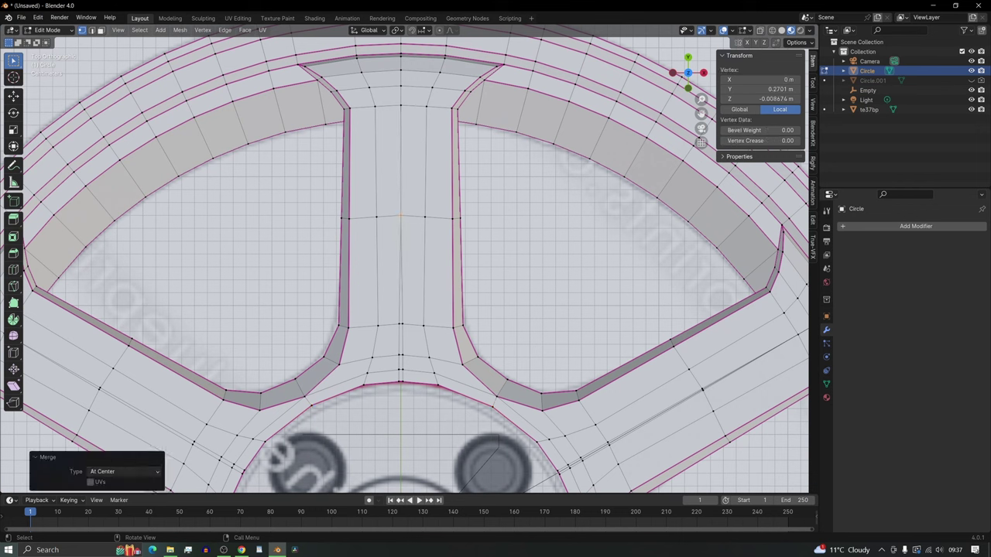
- Merge the four doubled vertex pairs along the upper vertical spoke's centre line at their centres, down to the hub edge
{"action": "key", "text": "m"}
{"action": "left_click", "coordinate": [407, 340]}
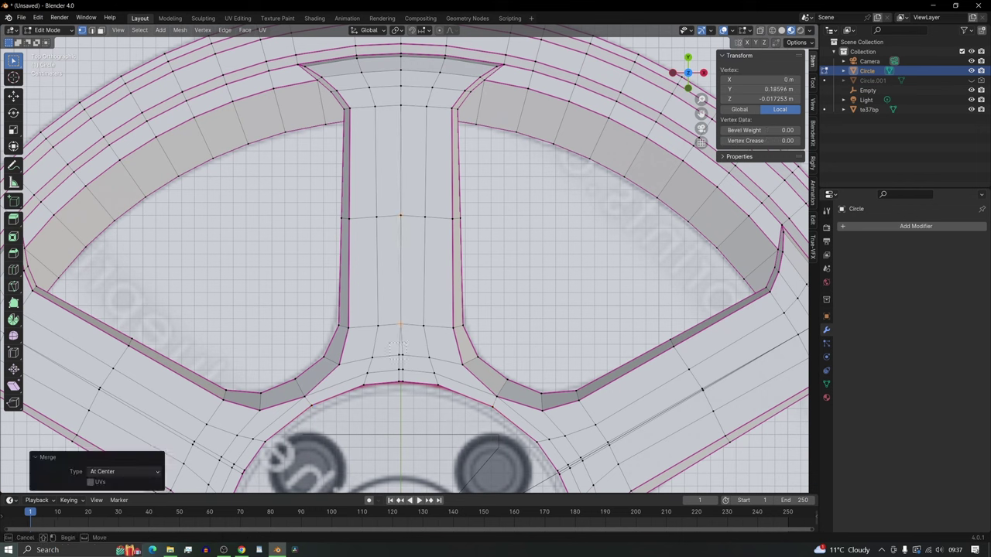
{"action": "key", "text": "m"}
{"action": "left_click", "coordinate": [406, 362]}
{"action": "left_click_drag", "start_coordinate": [393, 363], "coordinate": [408, 387]}
{"action": "key", "text": "m"}
{"action": "left_click", "coordinate": [407, 374]}
{"action": "key", "text": "m"}
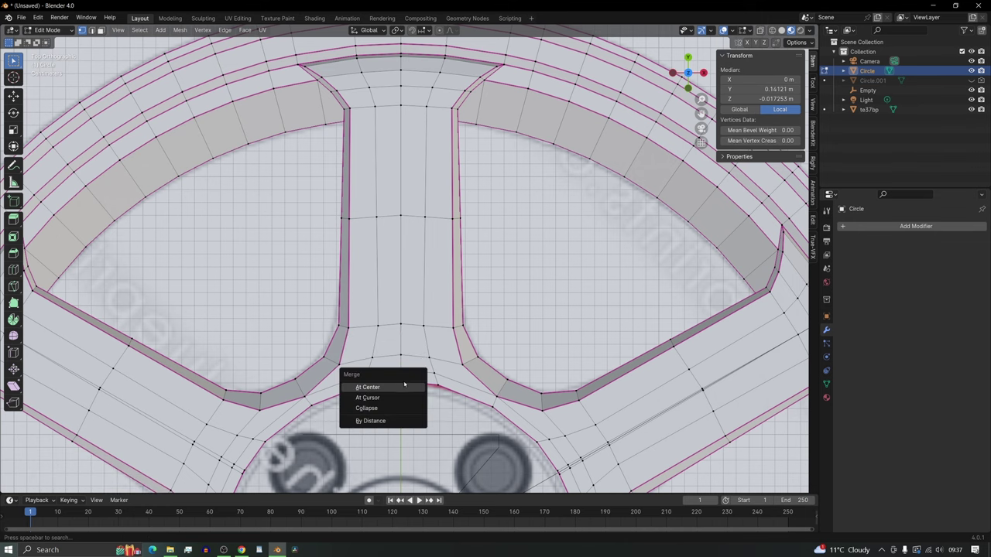
{"action": "left_click", "coordinate": [404, 387]}
- Merge the three doubled vertex pairs at the hub end of the upper-right spoke's centre line at their centres
{"action": "middle_click_drag", "start_coordinate": [404, 386], "coordinate": [280, 226], "text": "shift"}
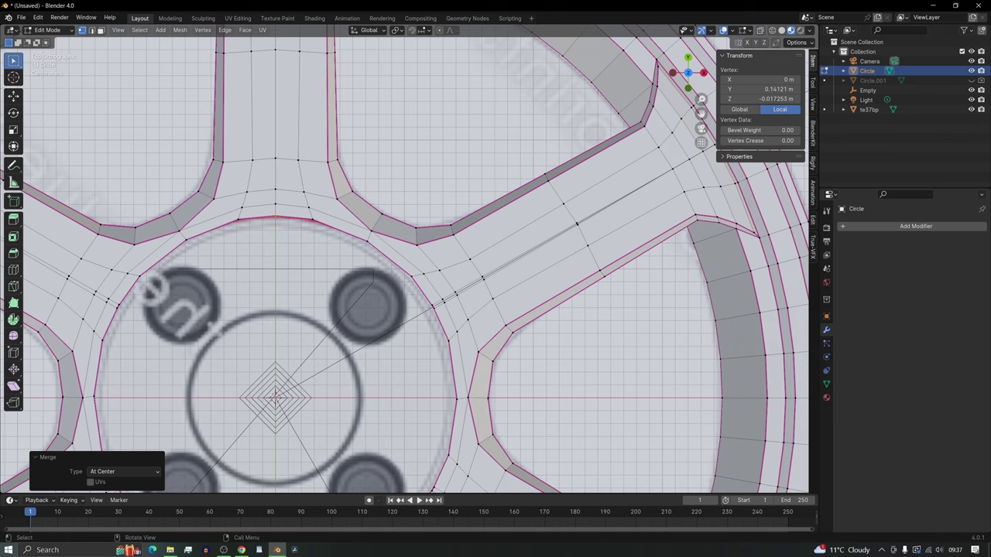
{"action": "left_click_drag", "start_coordinate": [426, 300], "coordinate": [438, 315]}
{"action": "key", "text": "m"}
{"action": "left_click", "coordinate": [438, 316]}
{"action": "left_click", "coordinate": [450, 308], "text": "shift"}
{"action": "key", "text": "m"}
{"action": "left_click", "coordinate": [450, 306]}
{"action": "left_click", "coordinate": [458, 297], "text": "shift"}
{"action": "key", "text": "m"}
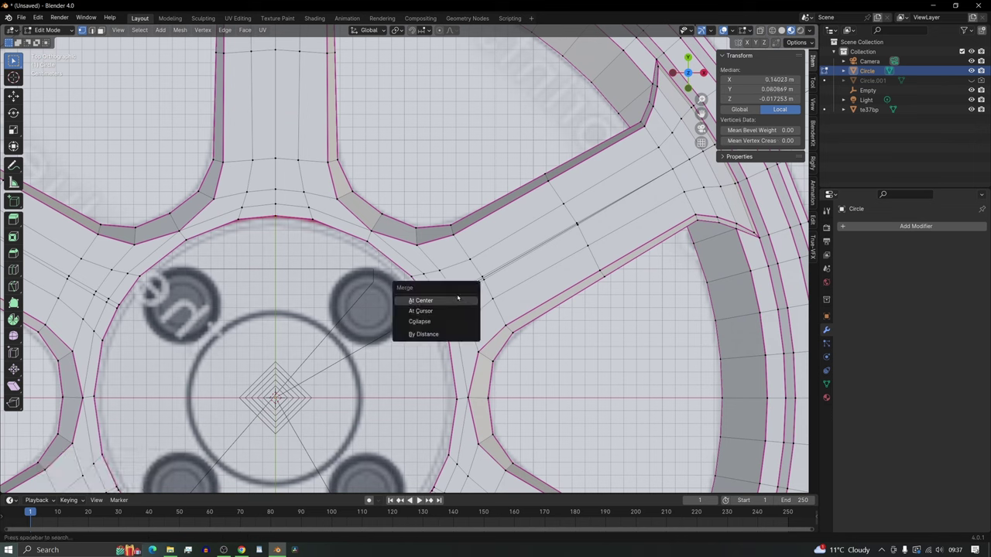
{"action": "left_click", "coordinate": [461, 302]}
- Merge the doubled vertices at the base and middle of the upper-right spoke's centre line at their centres
{"action": "left_click", "coordinate": [486, 280], "text": "shift"}
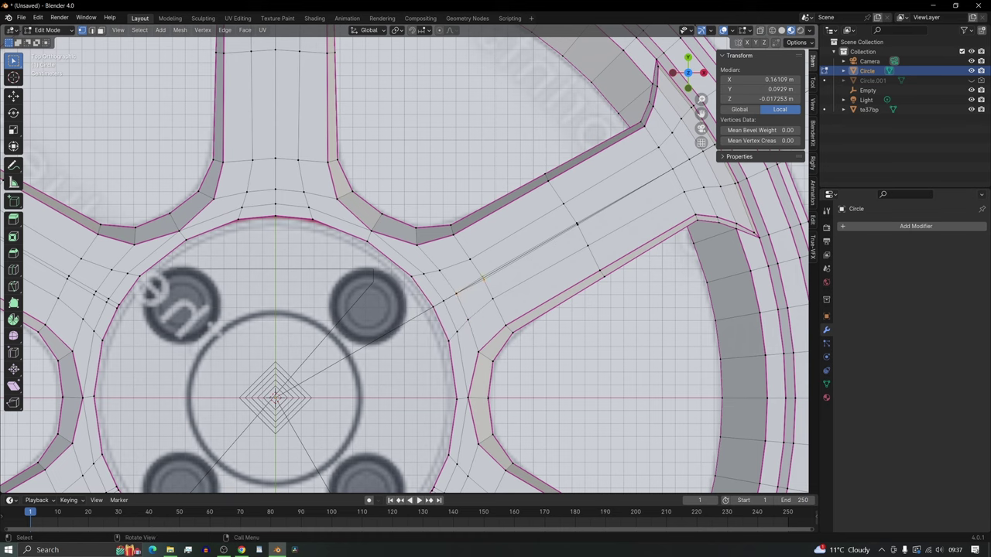
{"action": "key", "text": "m"}
{"action": "left_click", "coordinate": [490, 285]}
{"action": "left_click_drag", "start_coordinate": [568, 215], "coordinate": [587, 234]}
{"action": "key", "text": "m"}
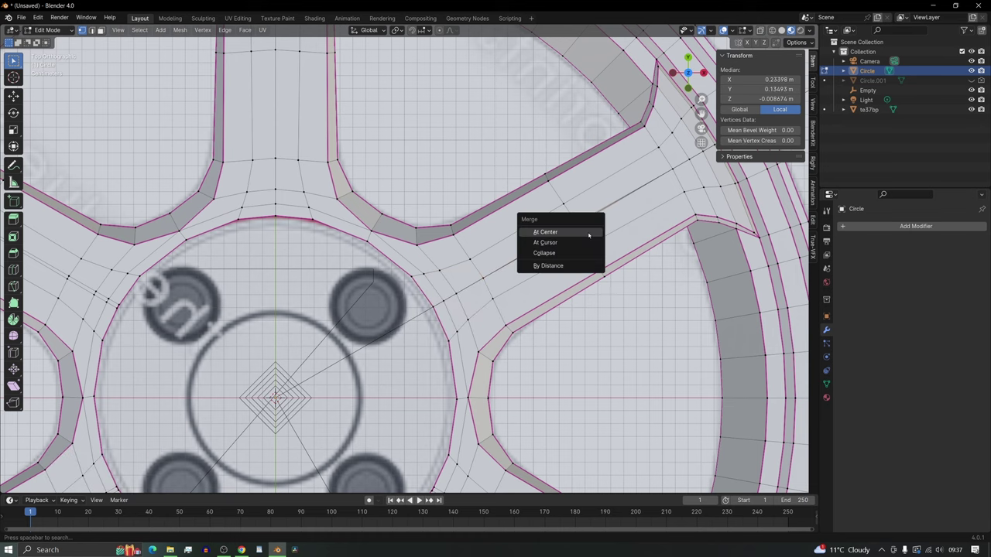
{"action": "left_click", "coordinate": [588, 235]}
- Merge the doubled centre-line vertices on the remaining lower-right, lower-left and upper-left spokes at their centres
{"action": "middle_click_drag", "start_coordinate": [582, 325], "coordinate": [517, 113], "text": "shift"}
{"action": "left_click_drag", "start_coordinate": [502, 351], "coordinate": [520, 370]}
{"action": "key", "text": "m"}
{"action": "left_click", "coordinate": [520, 370]}
{"action": "left_click", "coordinate": [386, 291]}
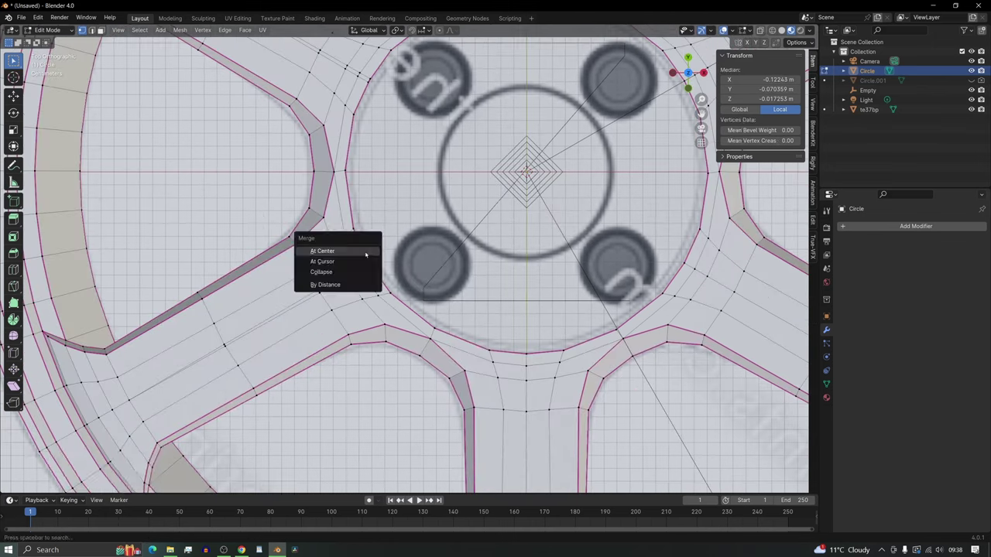
{"action": "left_click", "coordinate": [365, 253]}
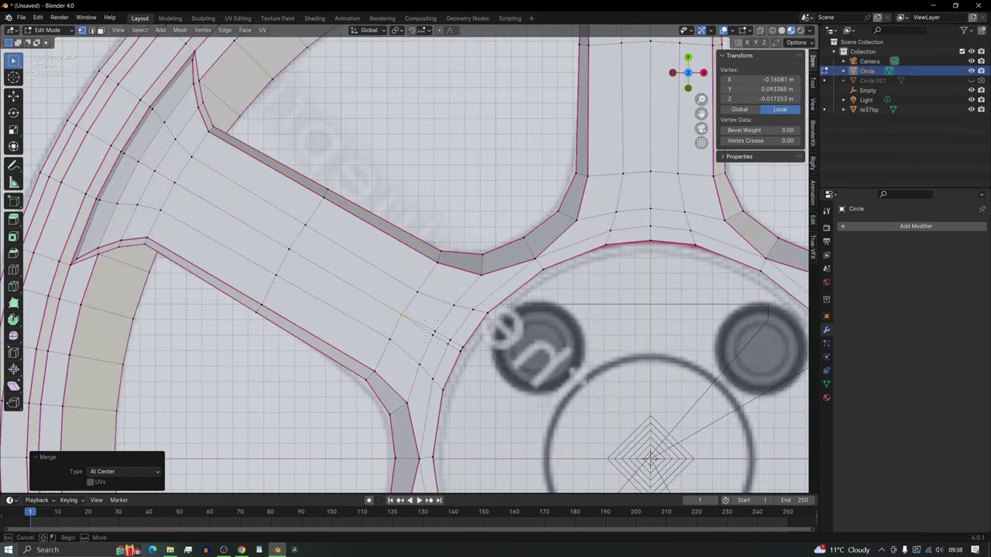
{"action": "key", "text": "m"}
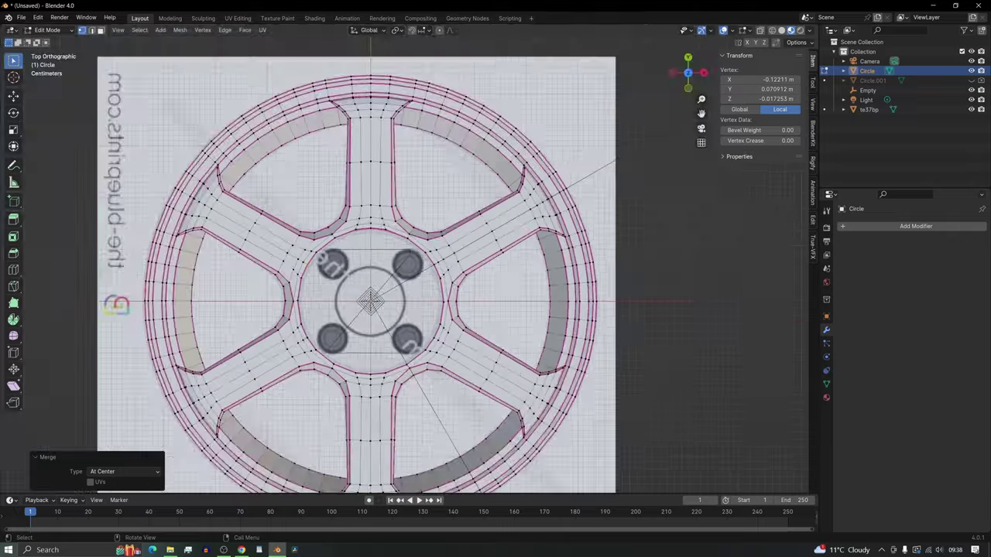
- Return to Object Mode and hide the te37bp blueprint plane
{"action": "middle_click_drag", "start_coordinate": [386, 271], "coordinate": [516, 286]}
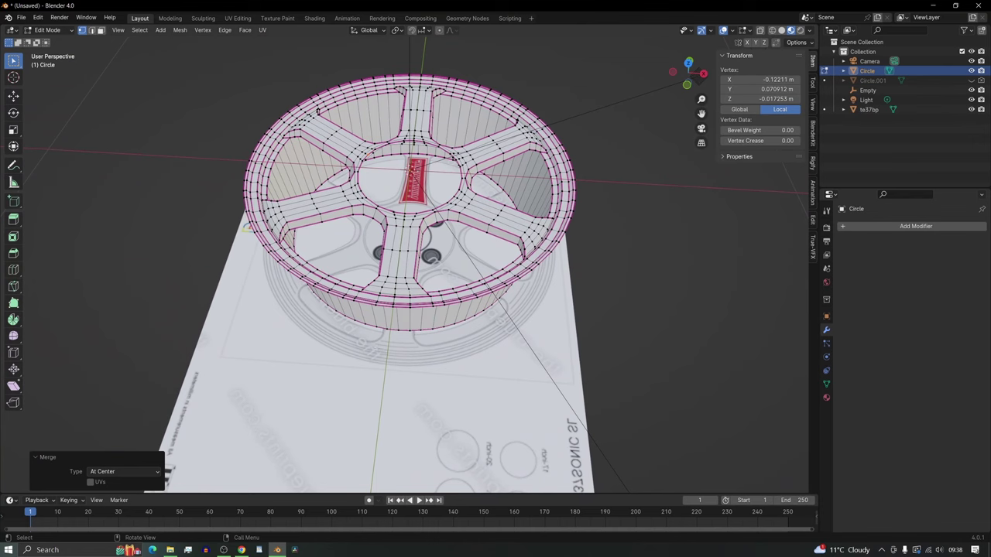
{"action": "key", "text": "Tab"}
{"action": "left_click", "coordinate": [291, 415]}
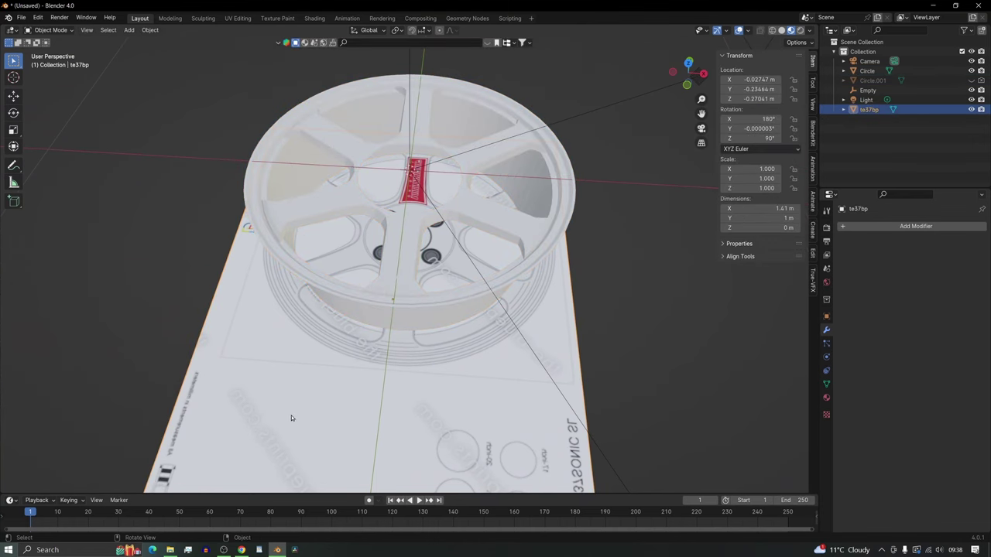
{"action": "key", "text": "h"}
{"action": "middle_click_drag", "start_coordinate": [311, 379], "coordinate": [311, 449]}
{"action": "scroll", "coordinate": [373, 256], "scroll_direction": "up", "scroll_amount": 5}
{"action": "middle_click_drag", "start_coordinate": [311, 294], "coordinate": [417, 347]}
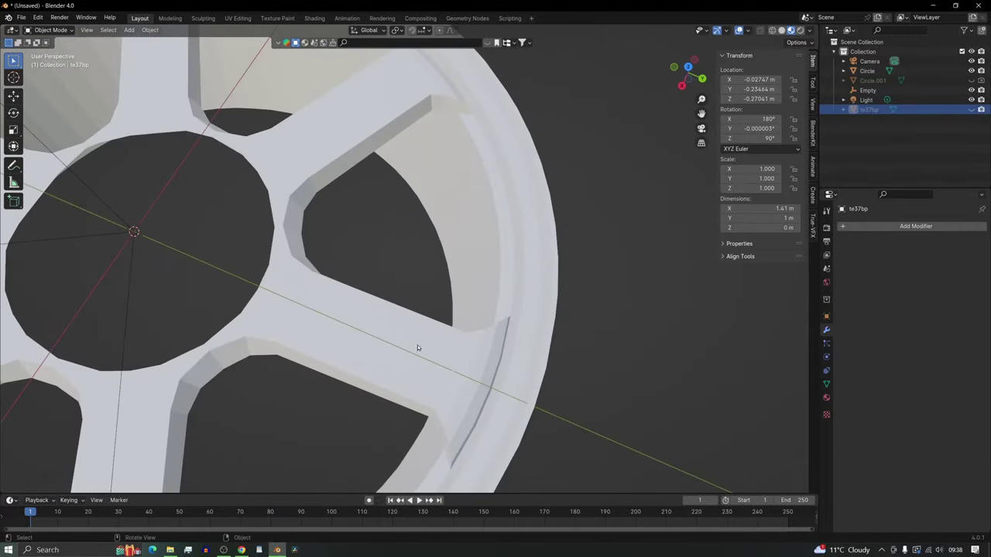
{"action": "scroll", "coordinate": [417, 347], "scroll_direction": "down", "scroll_amount": 6}
{"action": "middle_click_drag", "start_coordinate": [480, 288], "coordinate": [380, 290]}
{"action": "right_click", "coordinate": [397, 264]}
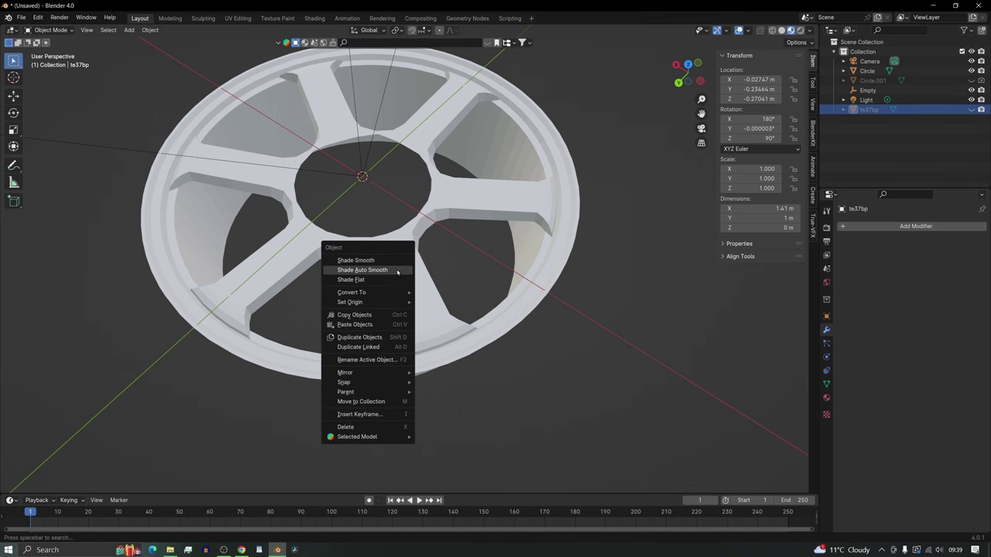
{"action": "middle_click_drag", "start_coordinate": [407, 238], "coordinate": [425, 330]}
{"action": "right_click", "coordinate": [394, 347]}
{"action": "left_click", "coordinate": [392, 338]}
{"action": "scroll", "coordinate": [409, 293], "scroll_direction": "up", "scroll_amount": 4}
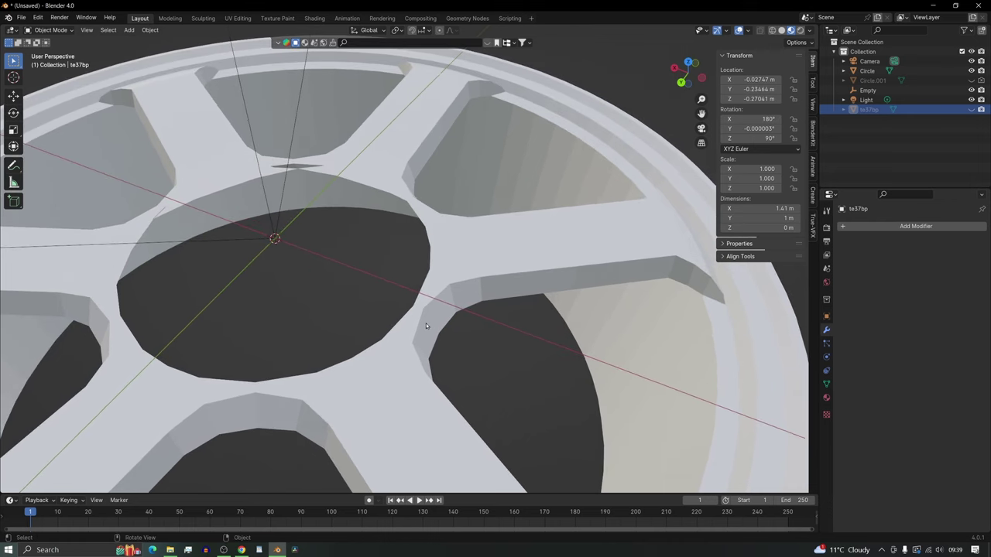
- Try Shade Smooth on the wheel mesh and replace it with Shade Auto Smooth at a 30° angle
{"action": "left_click", "coordinate": [473, 251]}
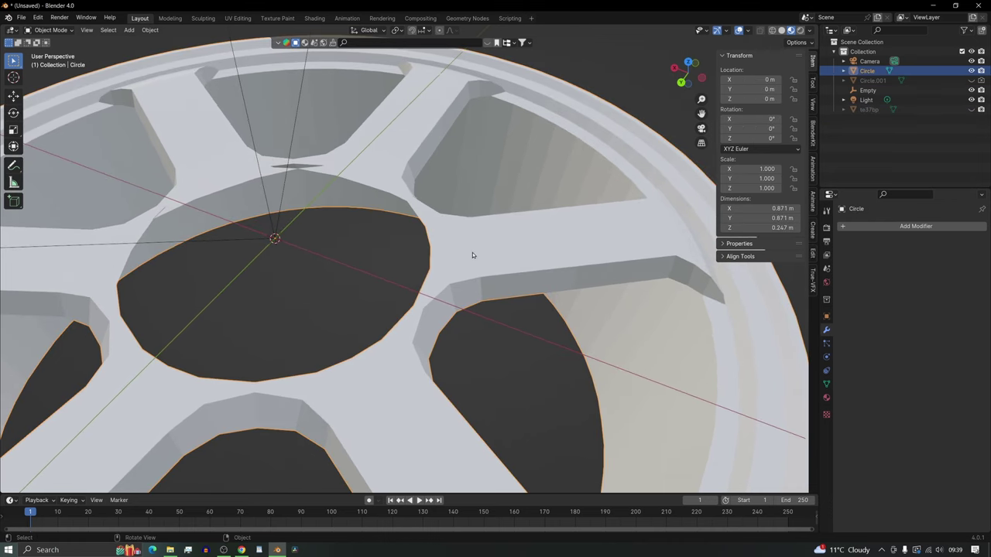
{"action": "right_click", "coordinate": [472, 254]}
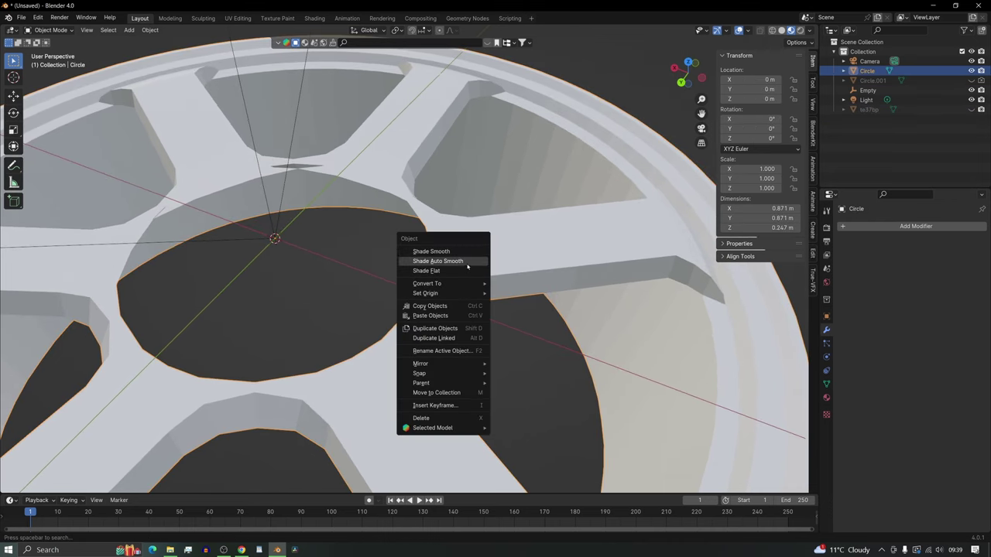
{"action": "left_click", "coordinate": [467, 254]}
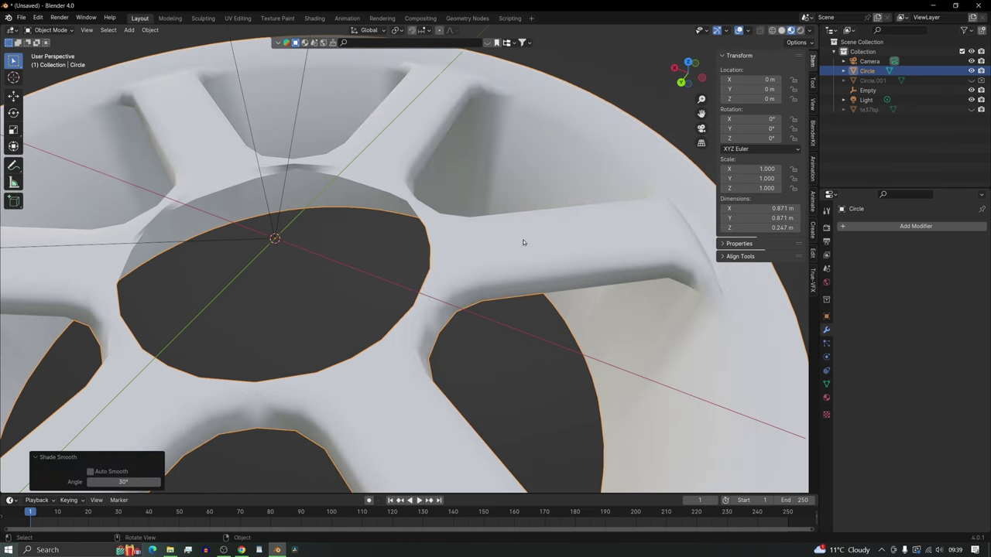
{"action": "key", "text": "Tab"}
{"action": "key", "text": "Tab"}
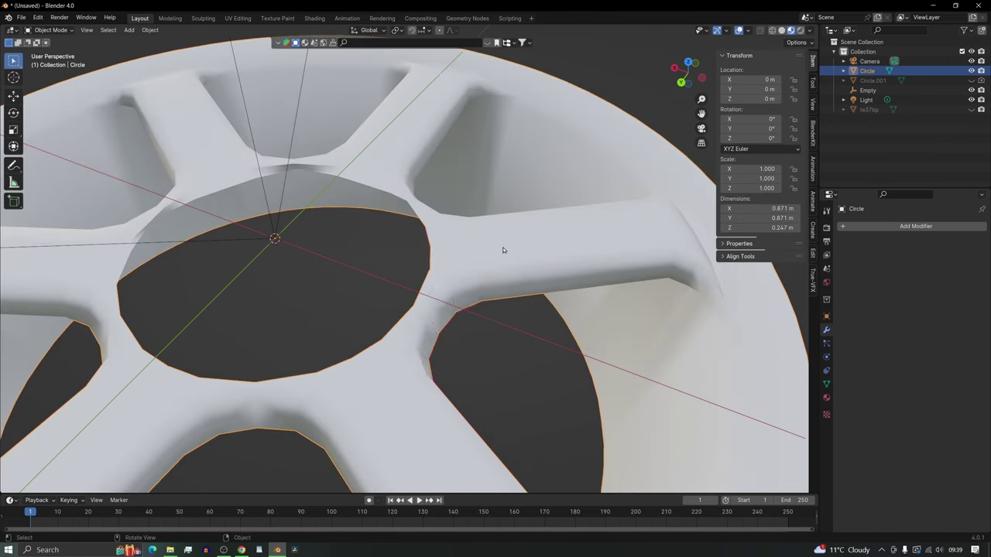
{"action": "right_click", "coordinate": [504, 250]}
{"action": "left_click", "coordinate": [494, 262]}
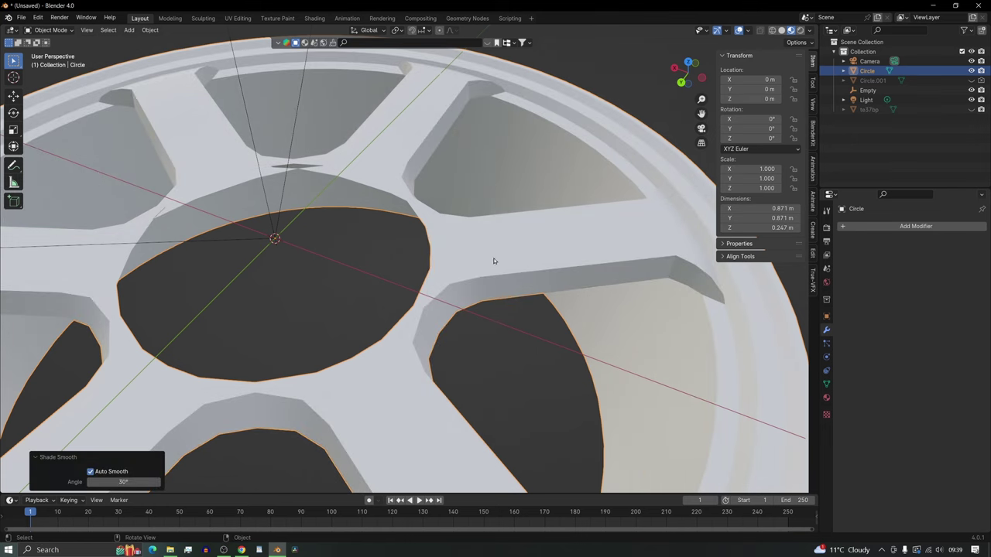
- Make the edge loop around the wheel's central hub hole perfectly round with LoopTools Circle in Edit Mode
{"action": "middle_click_drag", "start_coordinate": [432, 221], "coordinate": [481, 335]}
{"action": "scroll", "coordinate": [472, 333], "scroll_direction": "up", "scroll_amount": 2}
{"action": "key", "text": "Tab"}
{"action": "scroll", "coordinate": [470, 329], "scroll_direction": "down", "scroll_amount": 3}
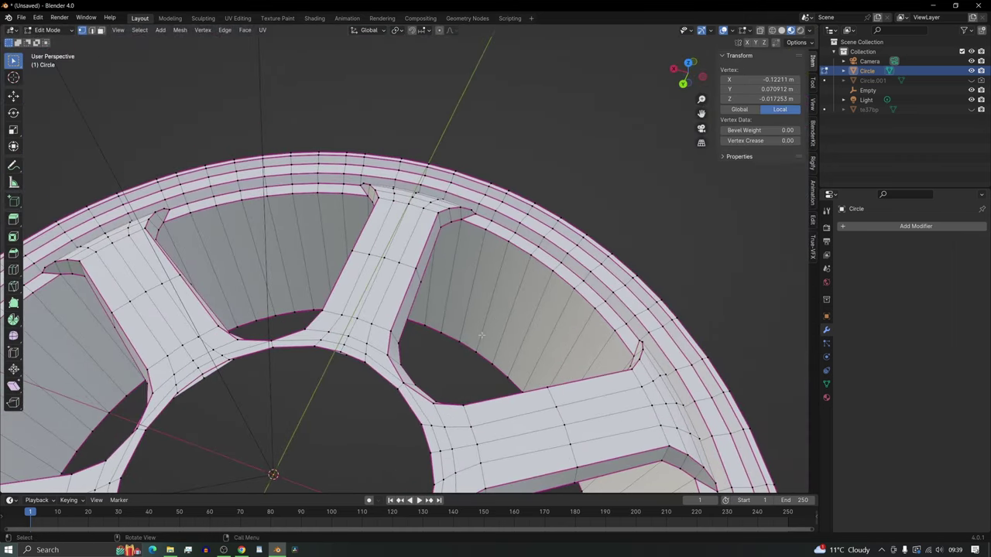
{"action": "scroll", "coordinate": [580, 324], "scroll_direction": "down", "scroll_amount": 3}
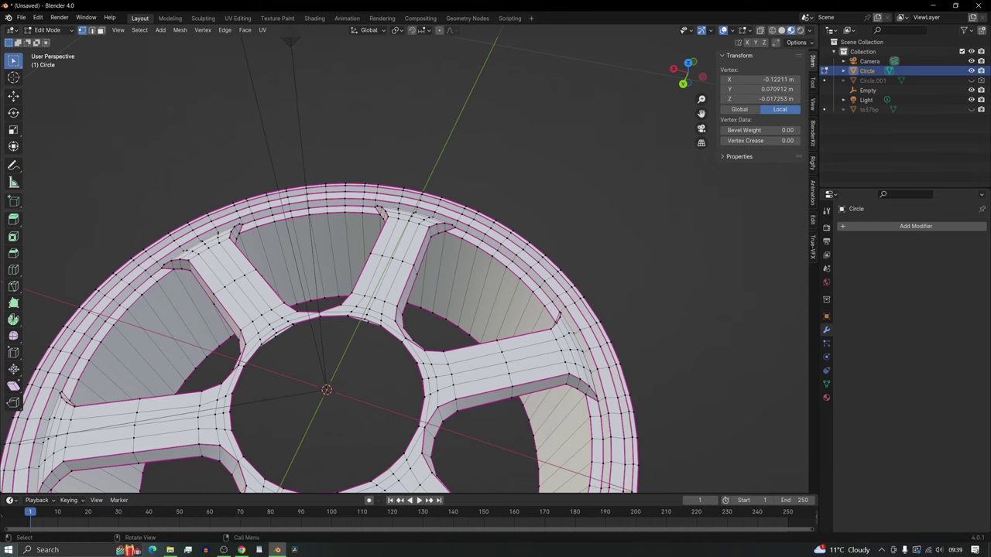
{"action": "scroll", "coordinate": [418, 333], "scroll_direction": "up", "scroll_amount": 2}
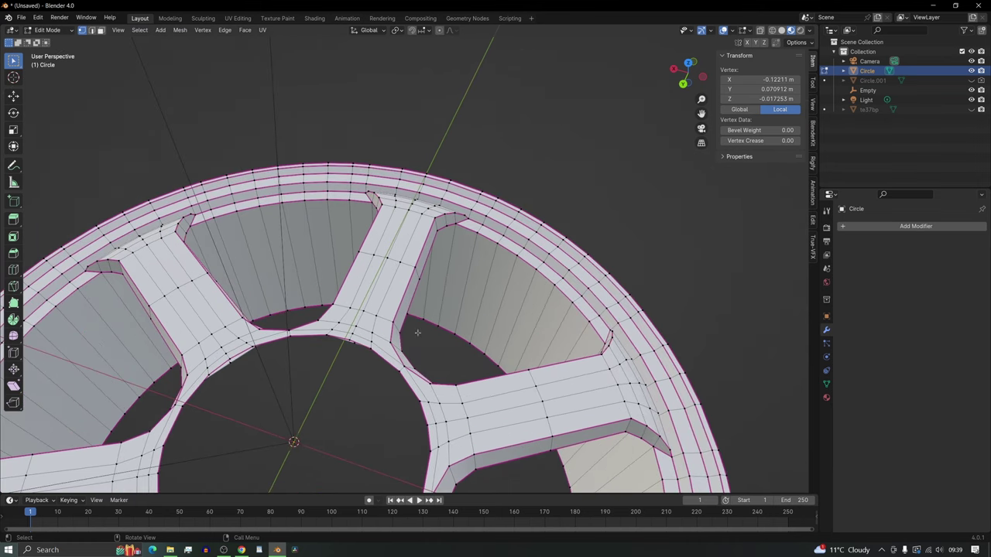
{"action": "left_click", "coordinate": [301, 335], "text": "alt"}
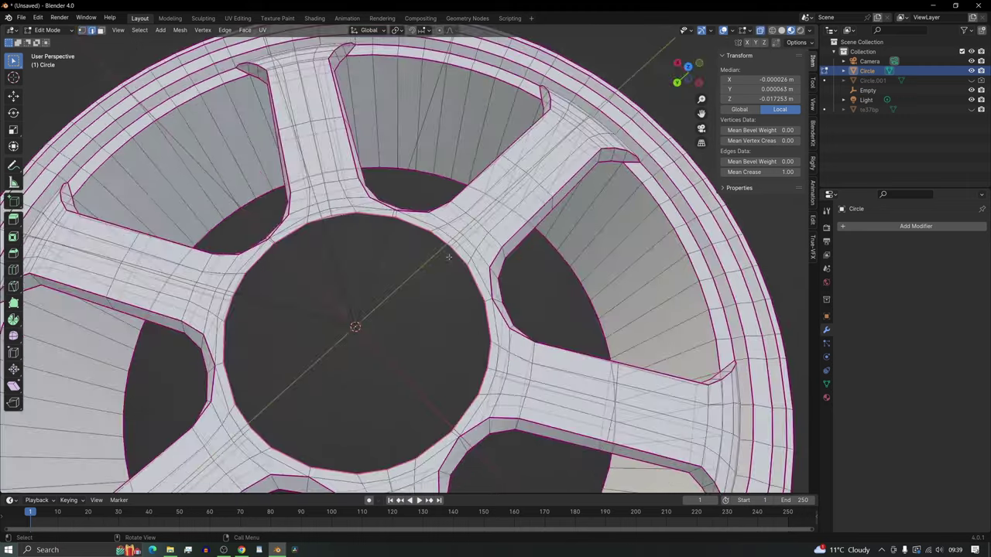
{"action": "scroll", "coordinate": [414, 285], "scroll_direction": "up", "scroll_amount": 3}
{"action": "scroll", "coordinate": [414, 285], "scroll_direction": "down", "scroll_amount": 3}
{"action": "left_click", "coordinate": [813, 222]}
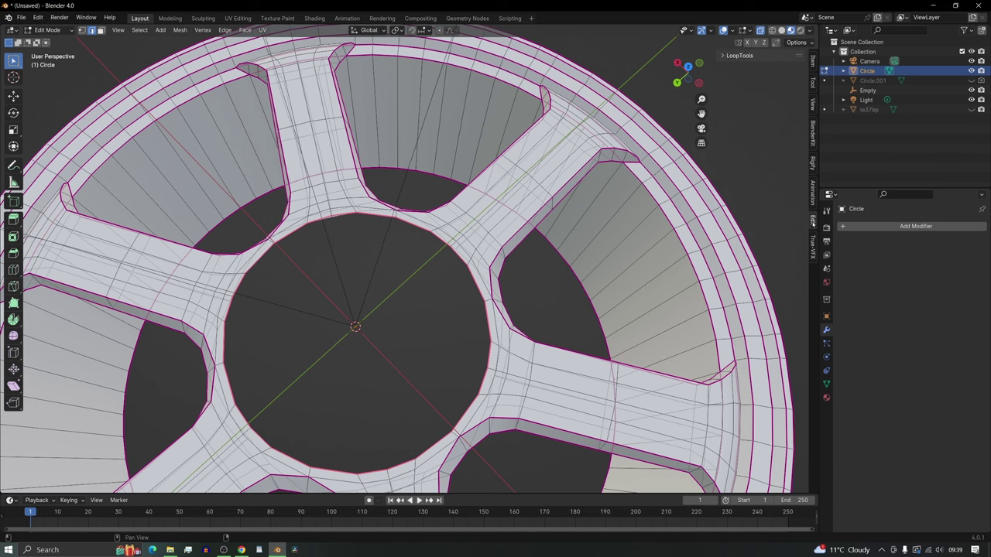
{"action": "left_click", "coordinate": [724, 55]}
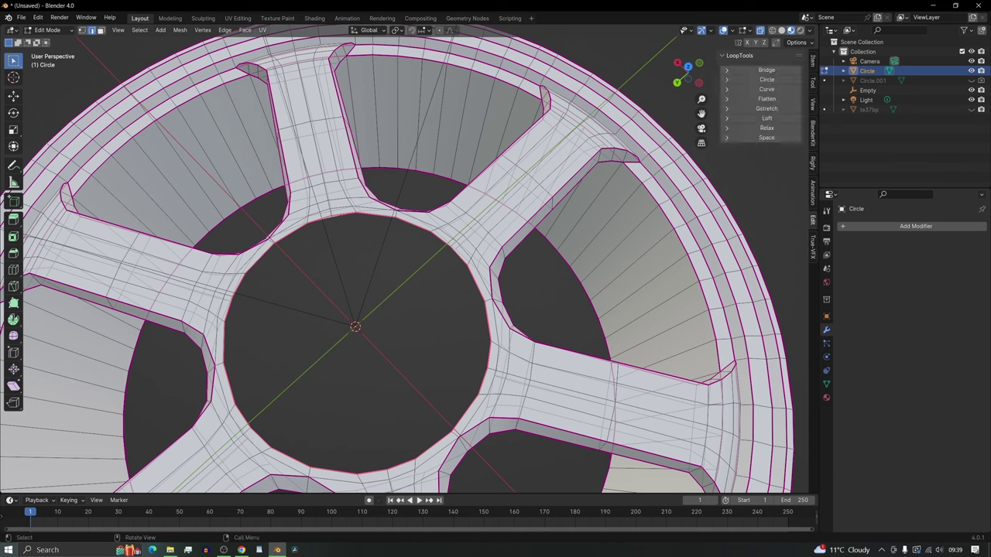
{"action": "left_click", "coordinate": [767, 80]}
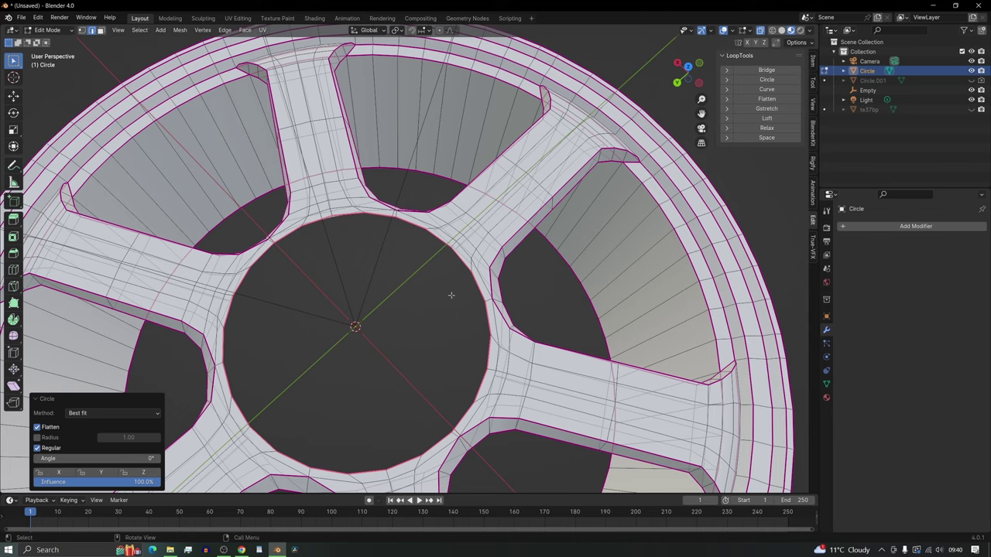
{"action": "scroll", "coordinate": [451, 295], "scroll_direction": "down", "scroll_amount": 1}
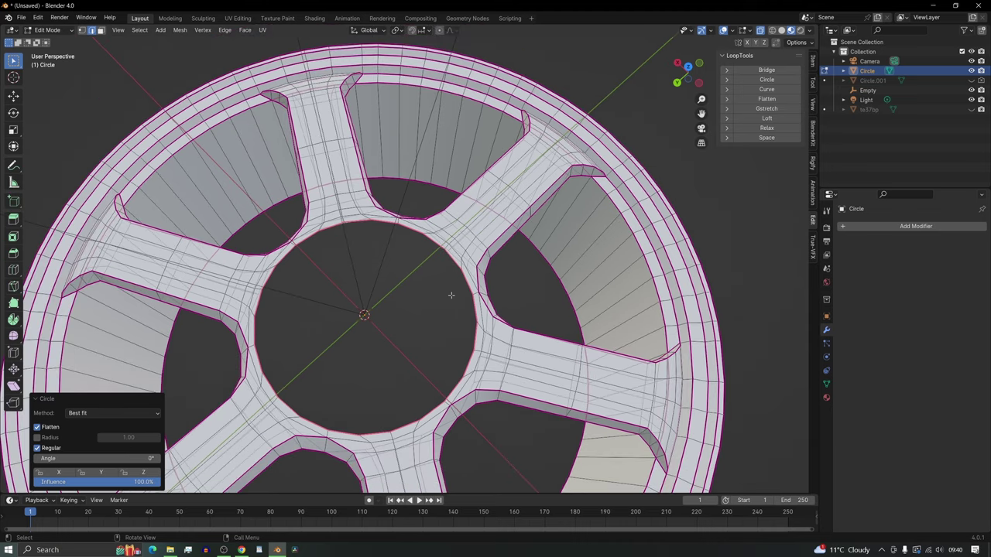
- Try to round the edge loop on the inner side of the outer rim with LoopTools Circle
{"action": "left_click", "coordinate": [399, 83], "text": "alt"}
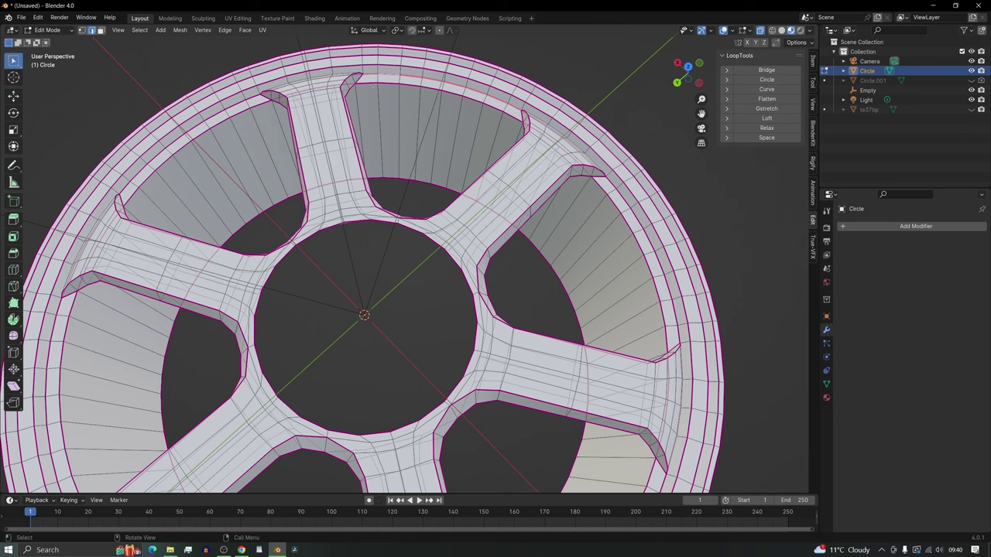
{"action": "key", "text": "ctrl+shift+z"}
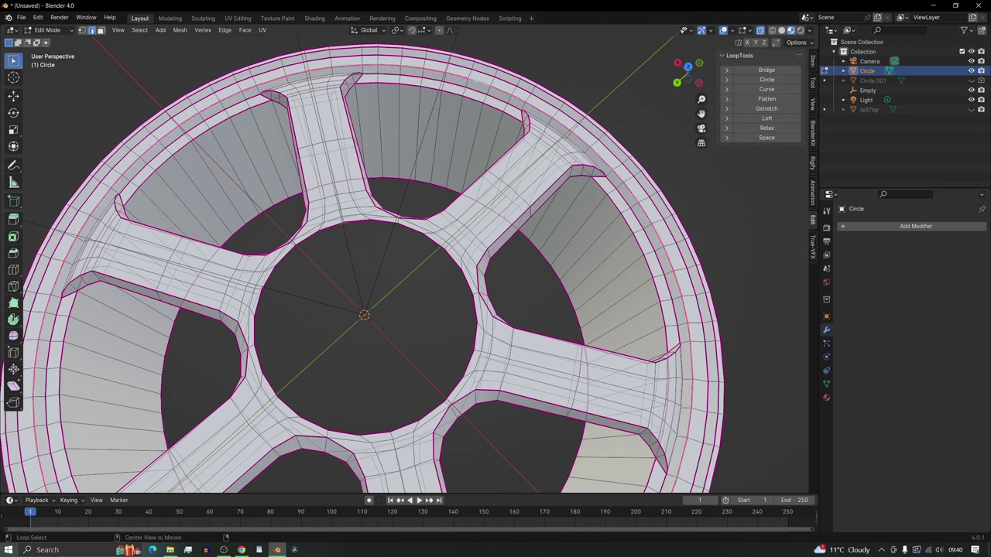
{"action": "left_click", "coordinate": [766, 79]}
{"action": "middle_click_drag", "start_coordinate": [483, 137], "coordinate": [467, 124]}
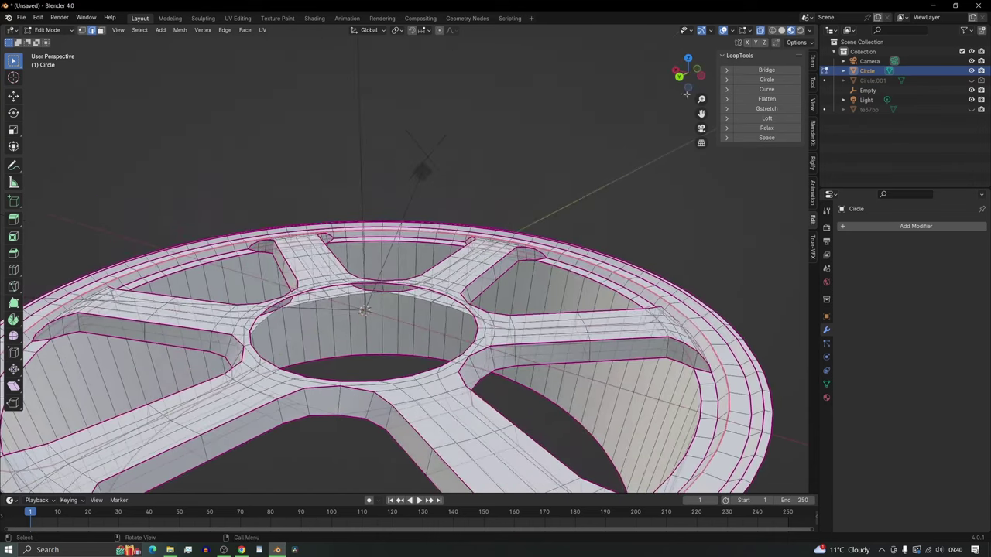
- Extrude the central hub hole's edge loop about 0.048 m downward along the Z axis
{"action": "scroll", "coordinate": [423, 247], "scroll_direction": "up", "scroll_amount": 1}
{"action": "mouse_move", "coordinate": [423, 249]}
{"action": "middle_mouse_down"}
{"action": "mouse_move", "coordinate": [410, 268]}
{"action": "mouse_move", "coordinate": [430, 265]}
{"action": "middle_mouse_up"}
{"action": "middle_click_drag", "start_coordinate": [480, 322], "coordinate": [424, 347]}
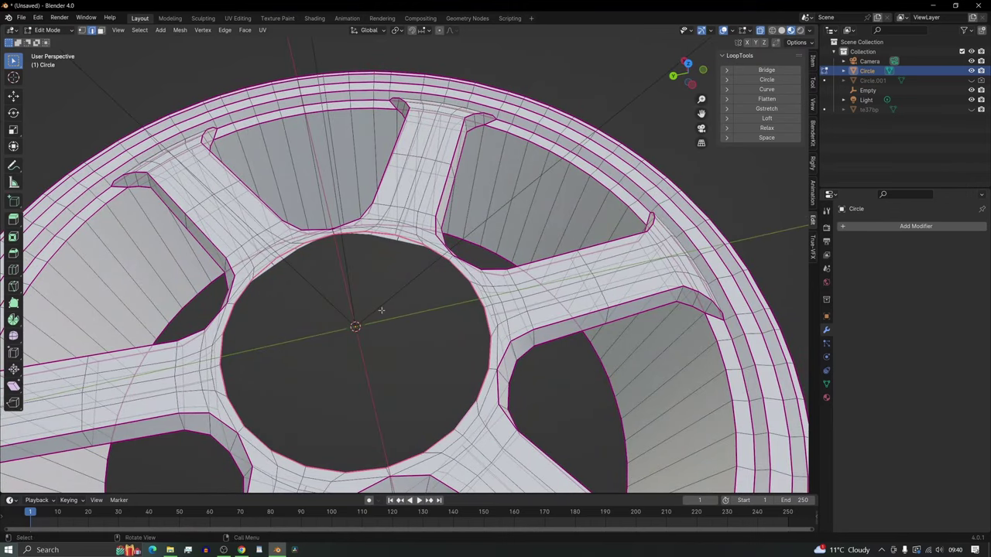
{"action": "key", "text": "g"}
{"action": "key", "text": "x"}
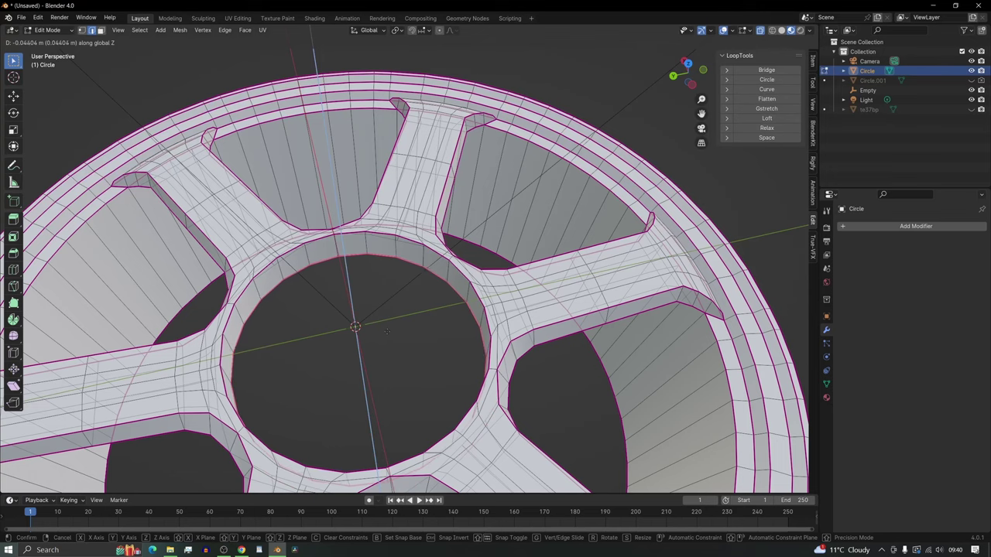
{"action": "left_click", "coordinate": [426, 339]}
{"action": "middle_click_drag", "start_coordinate": [426, 339], "coordinate": [346, 333]}
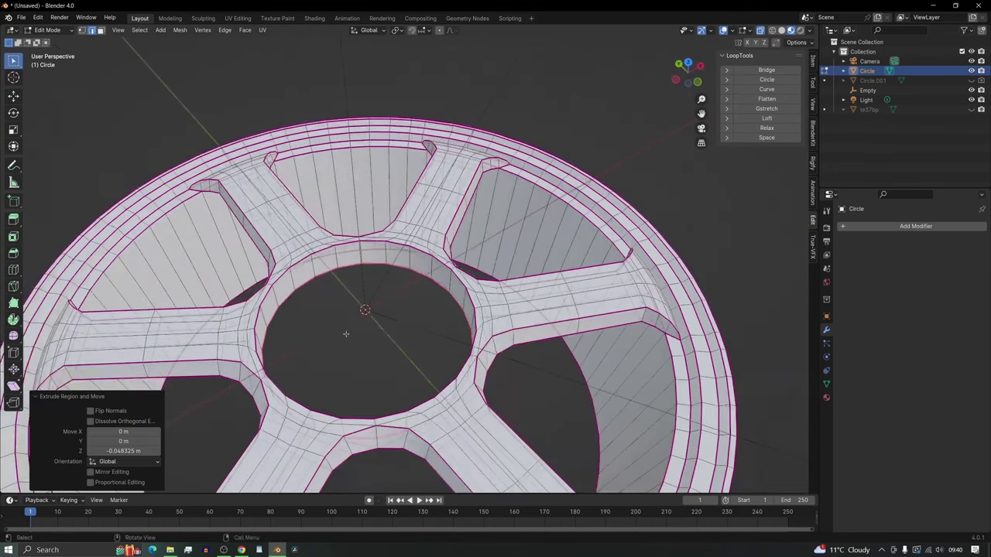
- Scale the extruded hub edge loop to about 0.894 and show the te37bp blueprint plane again
{"action": "key", "text": "s"}
{"action": "left_click", "coordinate": [390, 321]}
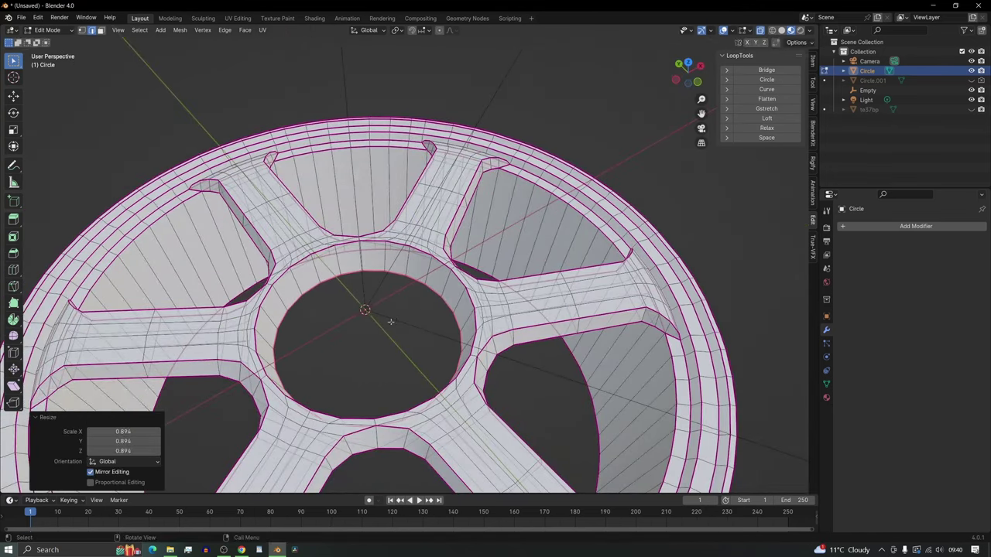
{"action": "left_click", "coordinate": [971, 110]}
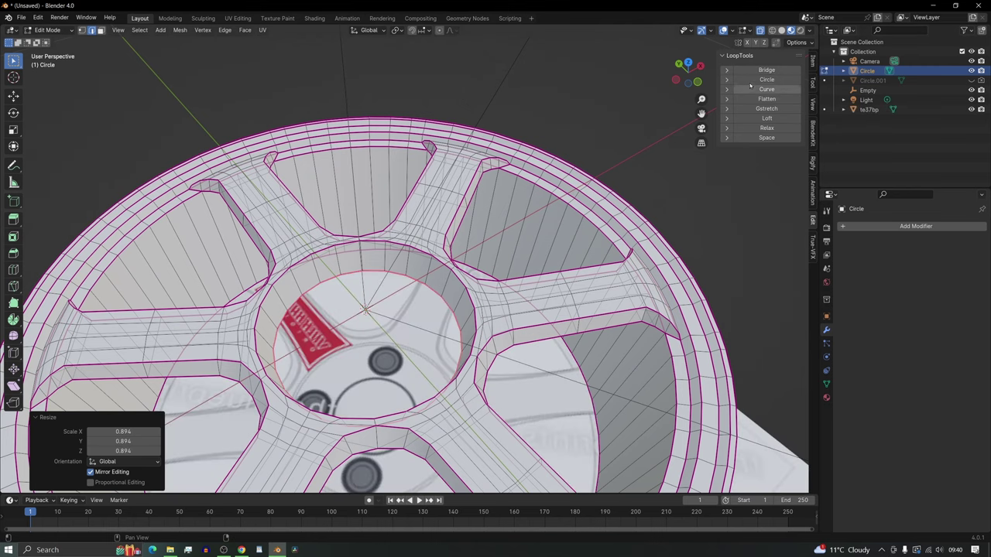
- Scale the lower hub edge loop up to about 1.068 in top view so it sits close to the hub wall
{"action": "left_click", "coordinate": [688, 63]}
{"action": "scroll", "coordinate": [406, 259], "scroll_direction": "up", "scroll_amount": 1}
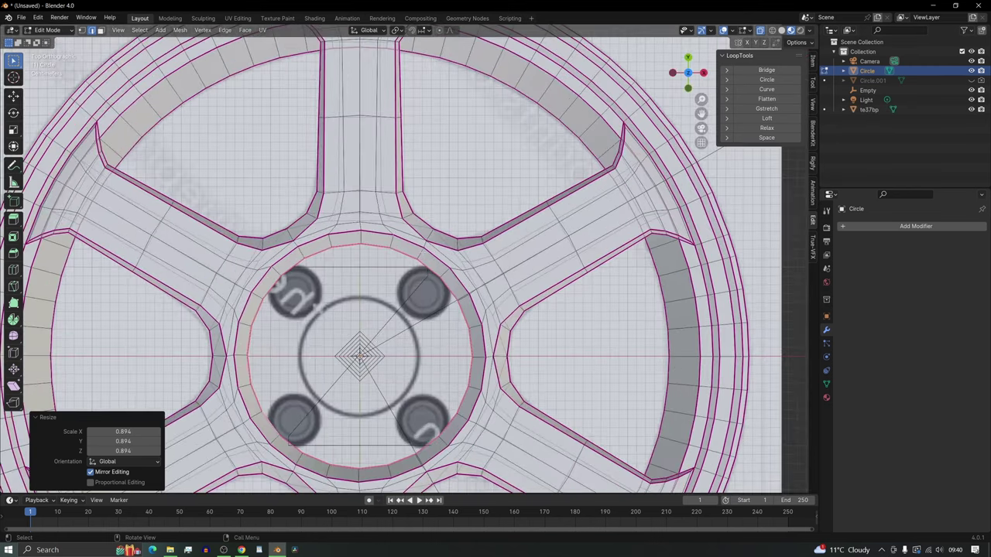
{"action": "middle_click_drag", "start_coordinate": [406, 310], "coordinate": [417, 209], "text": "shift"}
{"action": "key", "text": "s"}
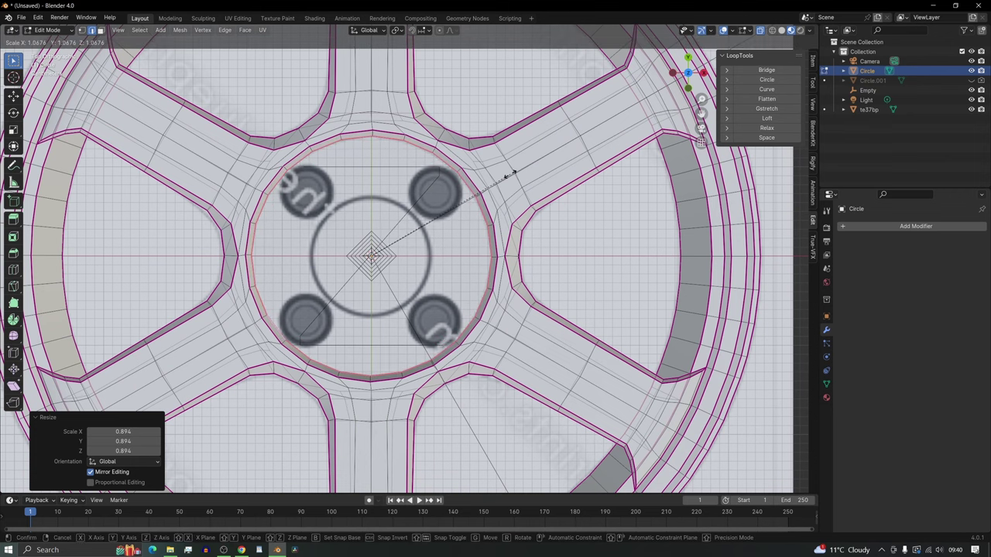
{"action": "left_click", "coordinate": [506, 174]}
- Extrude the hub edge loop inward at a scale of about 0.491 to match the blueprint's centre bore circle
{"action": "scroll", "coordinate": [442, 199], "scroll_direction": "up", "scroll_amount": 1}
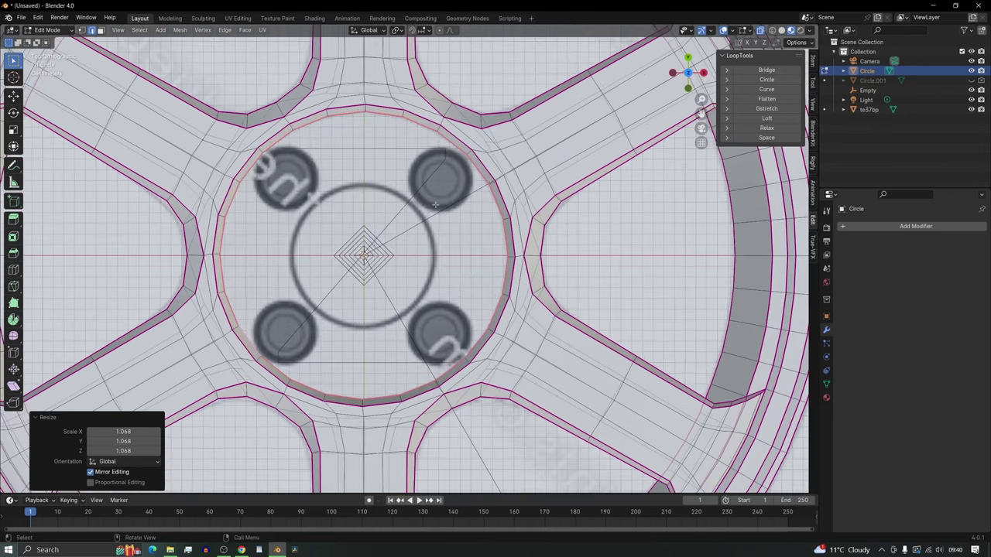
{"action": "key", "text": "s"}
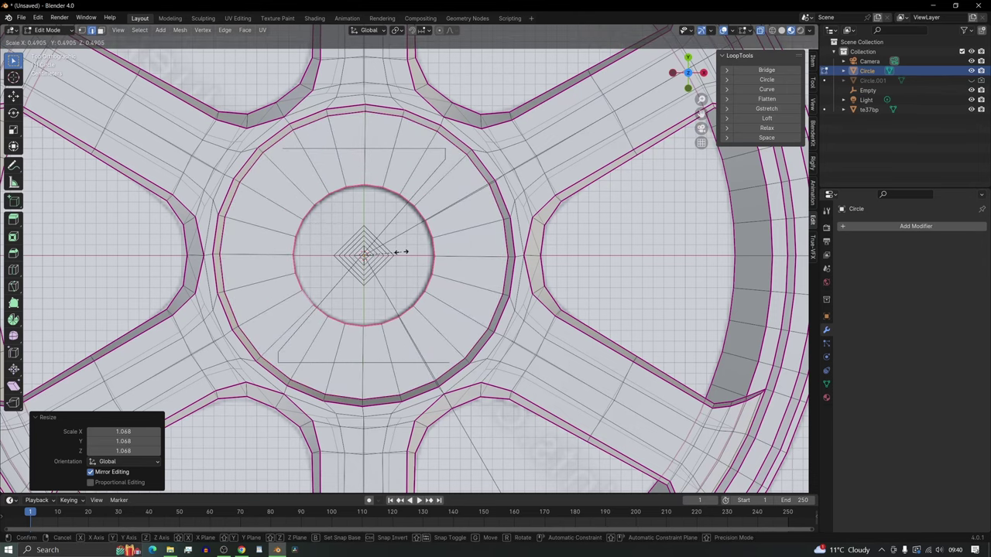
{"action": "left_click", "coordinate": [398, 252]}
- Extrude the centre bore loop about 0.006 m upward along Z and extrude it inward at a scale of about 0.927 to form a lip
{"action": "middle_click_drag", "start_coordinate": [397, 252], "coordinate": [392, 238]}
{"action": "scroll", "coordinate": [392, 238], "scroll_direction": "up", "scroll_amount": 3}
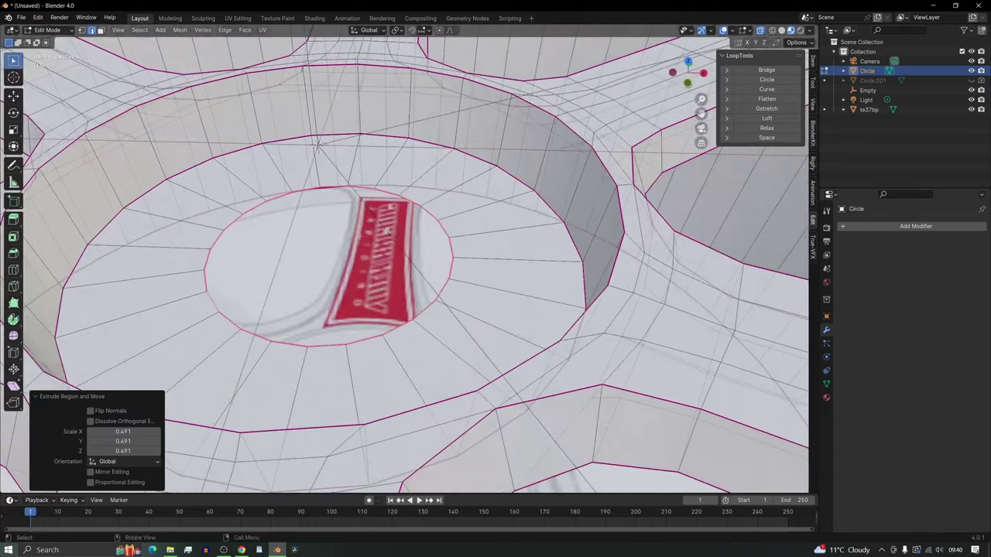
{"action": "key", "text": "e"}
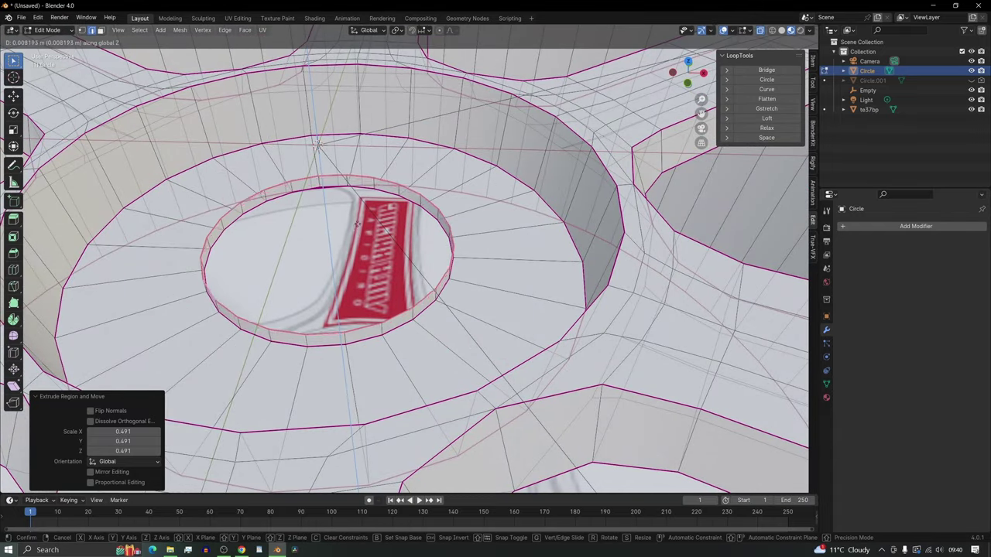
{"action": "left_click", "coordinate": [353, 226]}
{"action": "key", "text": "s"}
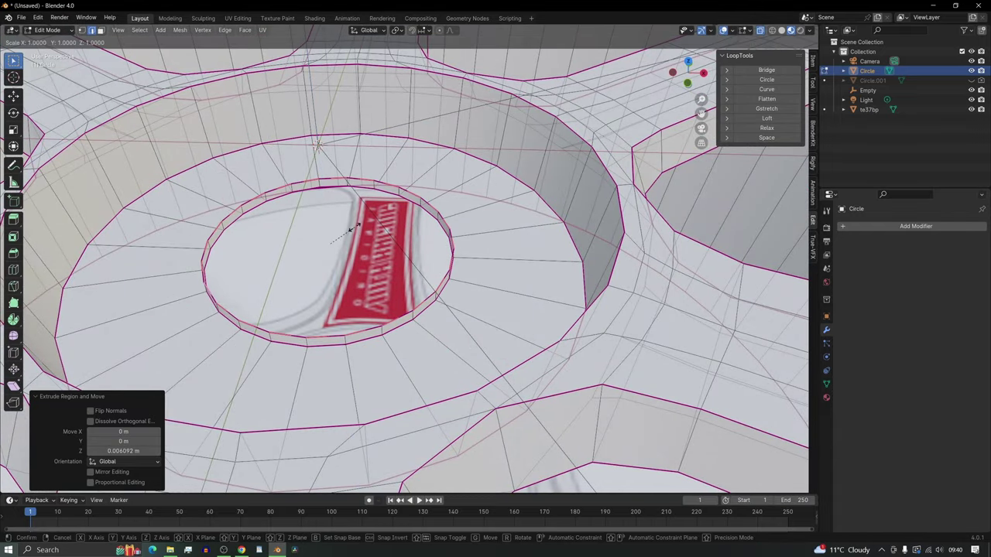
{"action": "left_click", "coordinate": [350, 228]}
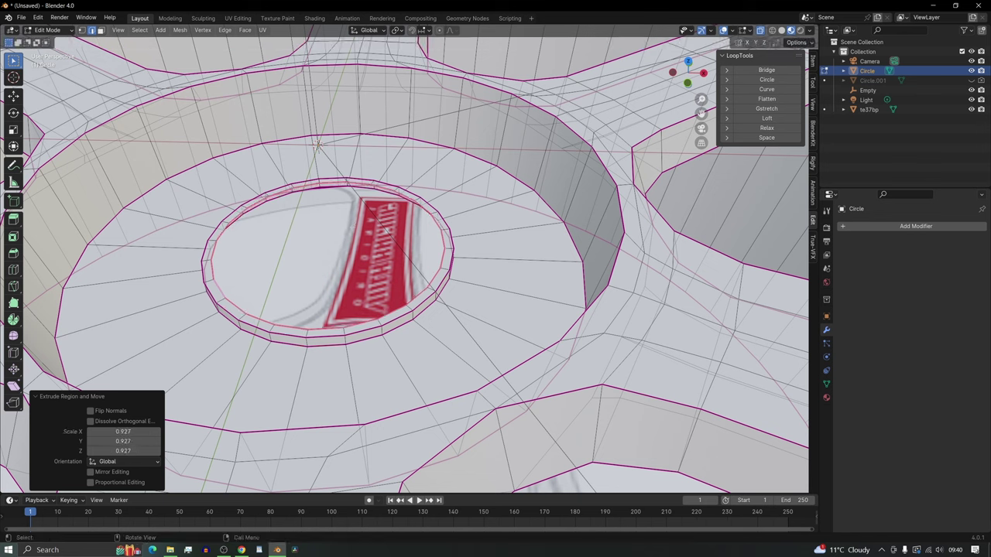
- Extrude the lip's inner edge loop downward along the Z axis and return to Object Mode
{"action": "key", "text": "e"}
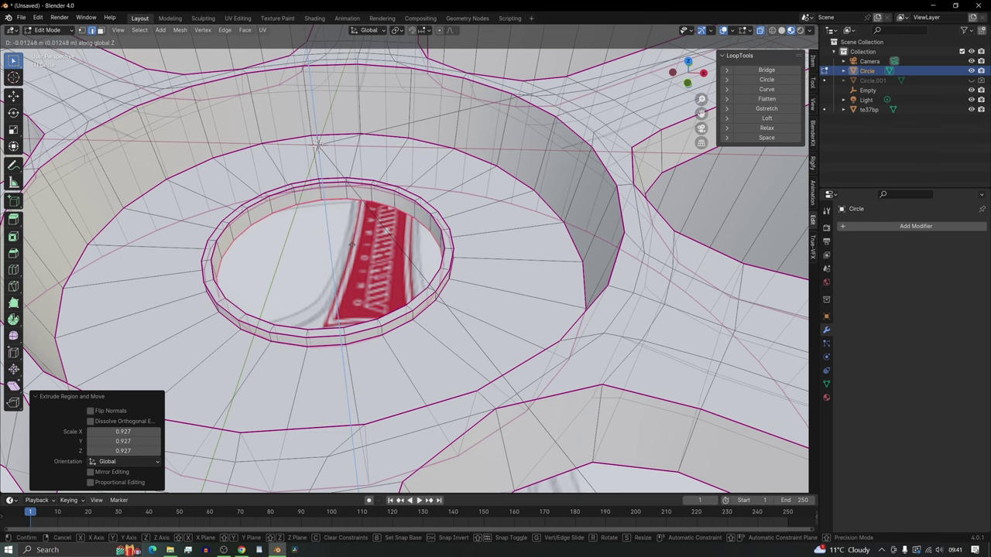
{"action": "left_click", "coordinate": [352, 228]}
{"action": "mouse_move", "coordinate": [352, 228]}
{"action": "middle_mouse_down"}
{"action": "mouse_move", "coordinate": [352, 325]}
{"action": "mouse_move", "coordinate": [352, 255]}
{"action": "mouse_move", "coordinate": [363, 239]}
{"action": "middle_mouse_up"}
{"action": "scroll", "coordinate": [658, 263], "scroll_direction": "down", "scroll_amount": 8}
{"action": "key", "text": "Tab"}
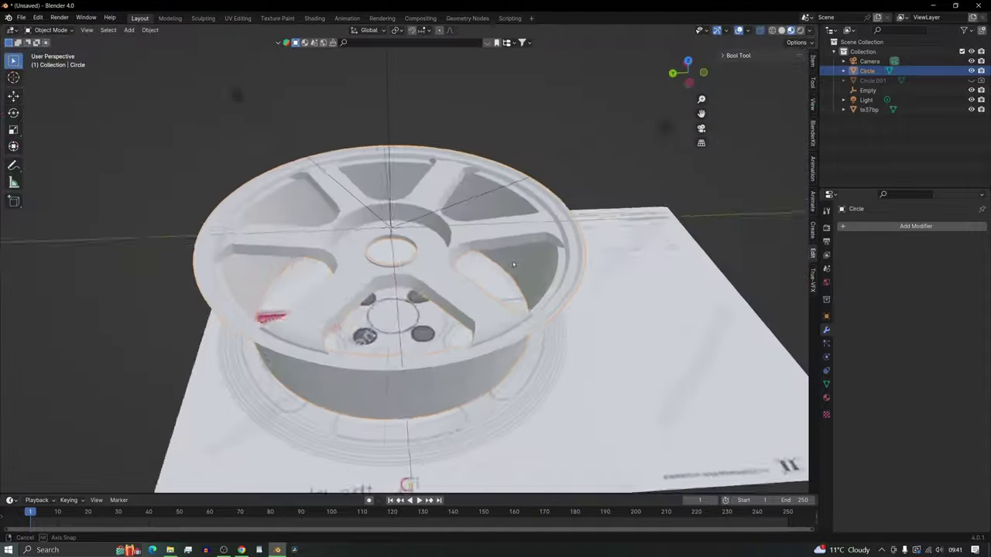
- Give the wheel a new material with a darker grey base colour and a Metallic value of 1.000
{"action": "left_click", "coordinate": [827, 398]}
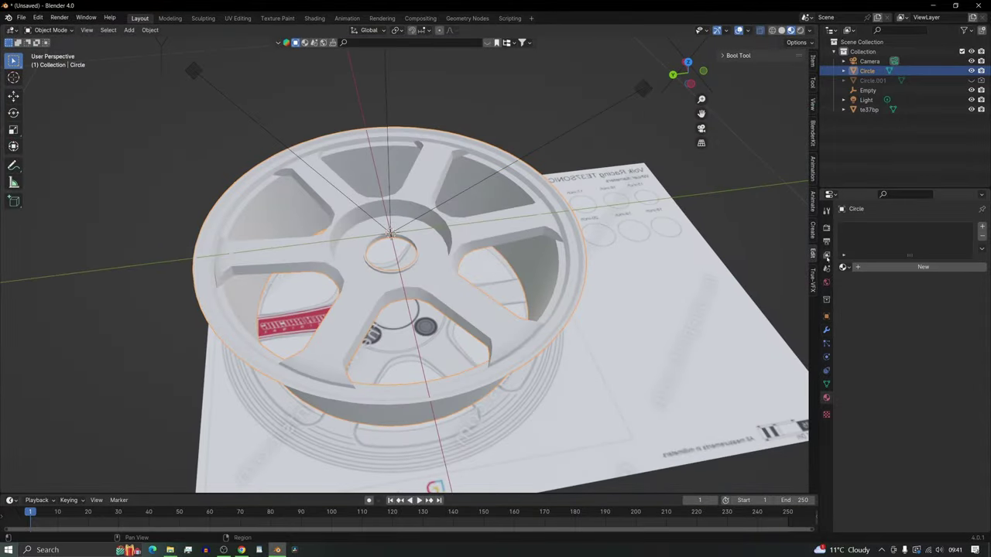
{"action": "left_click", "coordinate": [860, 267]}
{"action": "left_click", "coordinate": [924, 329]}
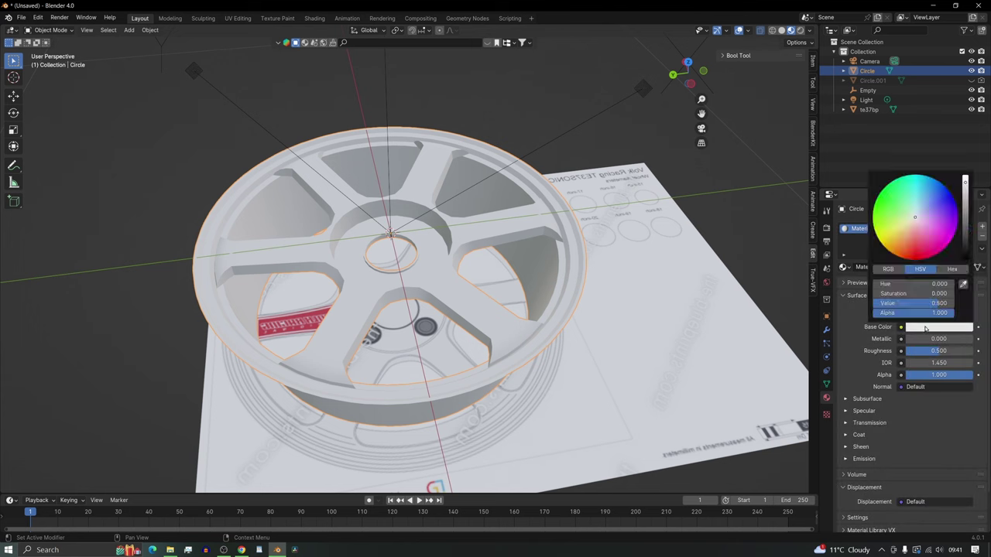
{"action": "left_click_drag", "start_coordinate": [965, 221], "coordinate": [965, 233]}
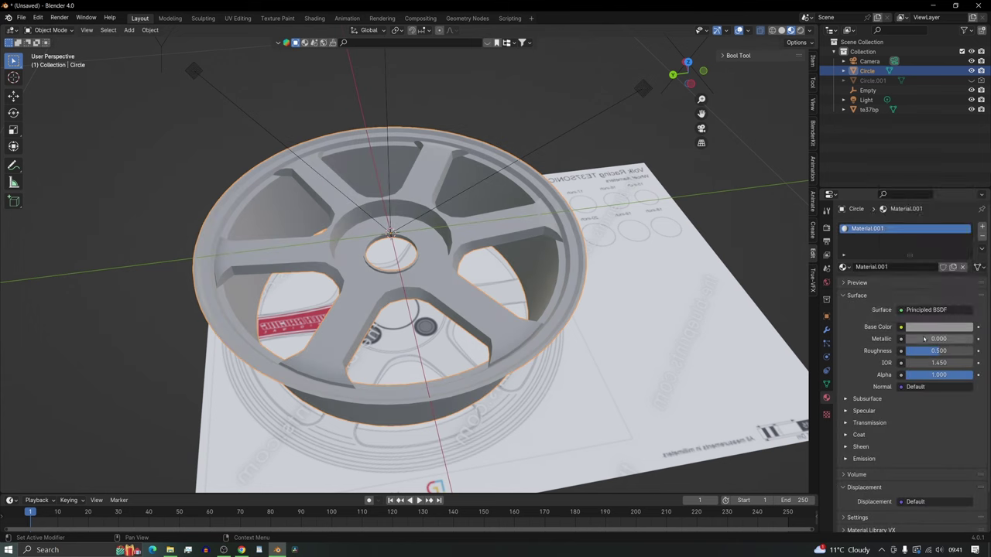
{"action": "left_click_drag", "start_coordinate": [917, 339], "coordinate": [962, 340]}
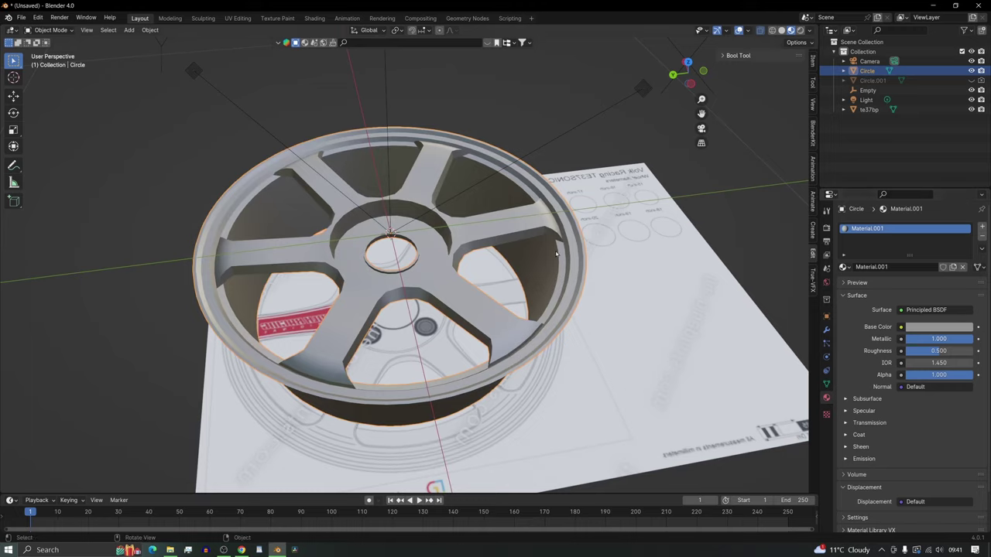
- Add a Subdivision Surface modifier to the wheel with viewport and render levels of 3
{"action": "mouse_move", "coordinate": [522, 273]}
{"action": "middle_mouse_down"}
{"action": "mouse_move", "coordinate": [480, 295]}
{"action": "mouse_move", "coordinate": [324, 277]}
{"action": "mouse_move", "coordinate": [263, 304]}
{"action": "mouse_move", "coordinate": [253, 326]}
{"action": "middle_mouse_up"}
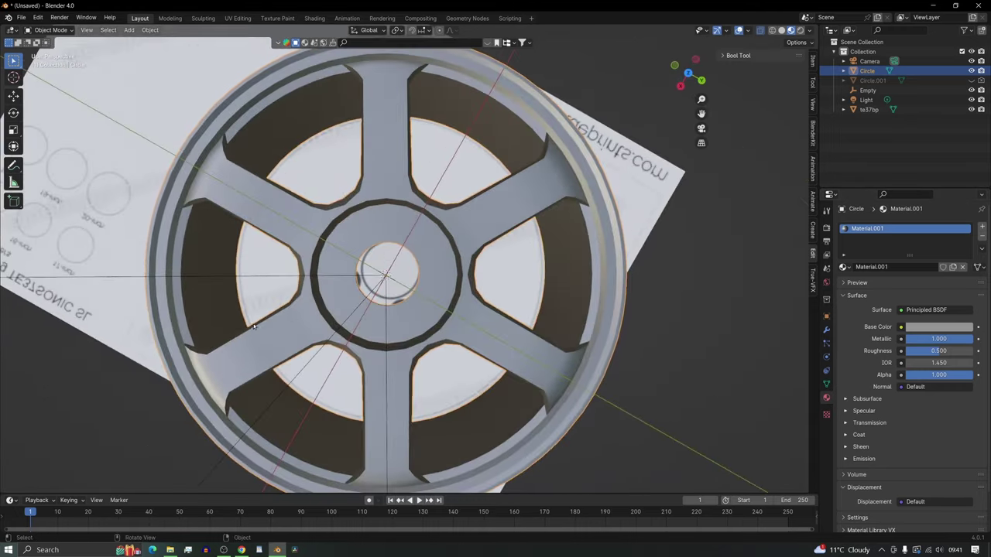
{"action": "middle_click_drag", "start_coordinate": [381, 293], "coordinate": [315, 355], "text": "shift"}
{"action": "scroll", "coordinate": [370, 227], "scroll_direction": "up", "scroll_amount": 2}
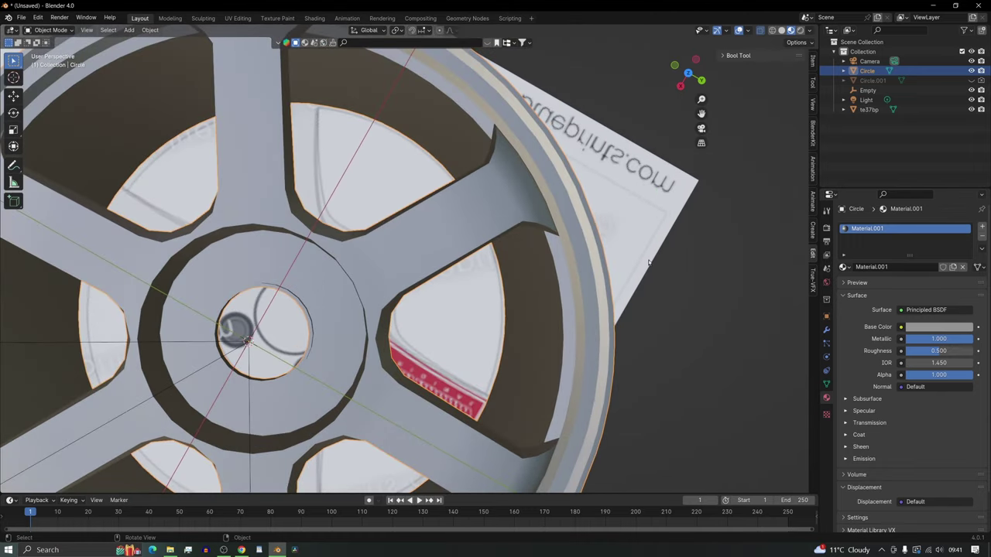
{"action": "left_click", "coordinate": [825, 329]}
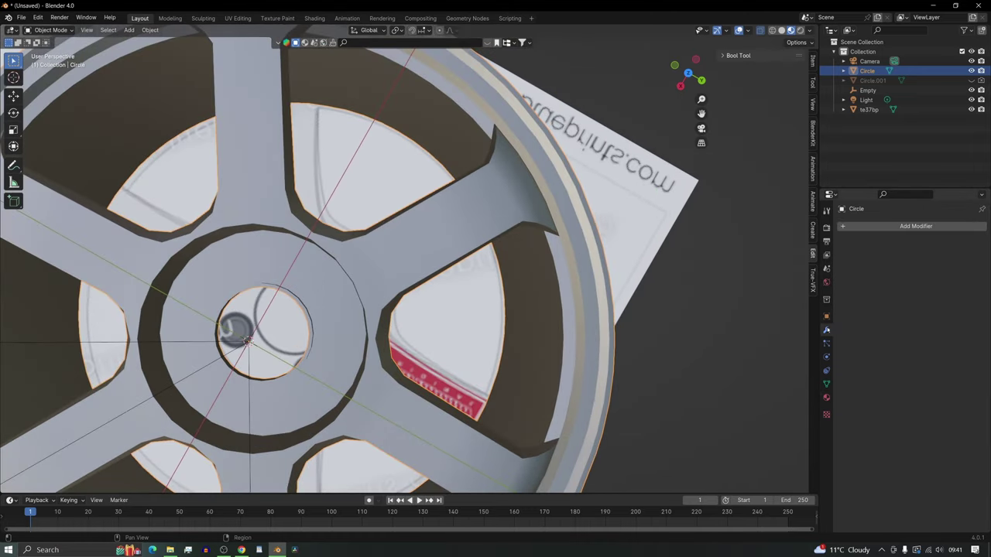
{"action": "left_click", "coordinate": [848, 225]}
{"action": "mouse_move", "coordinate": [845, 228]}
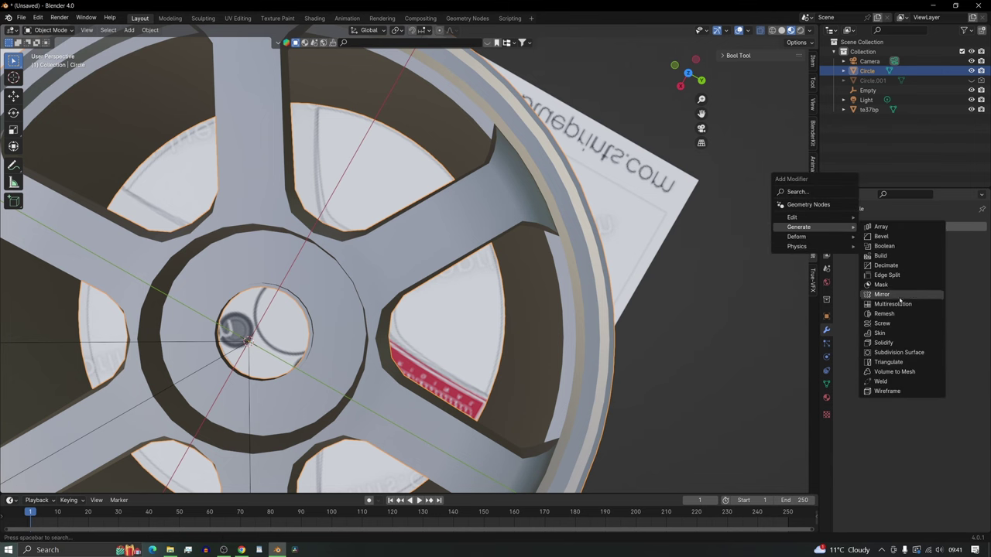
{"action": "left_click", "coordinate": [902, 352]}
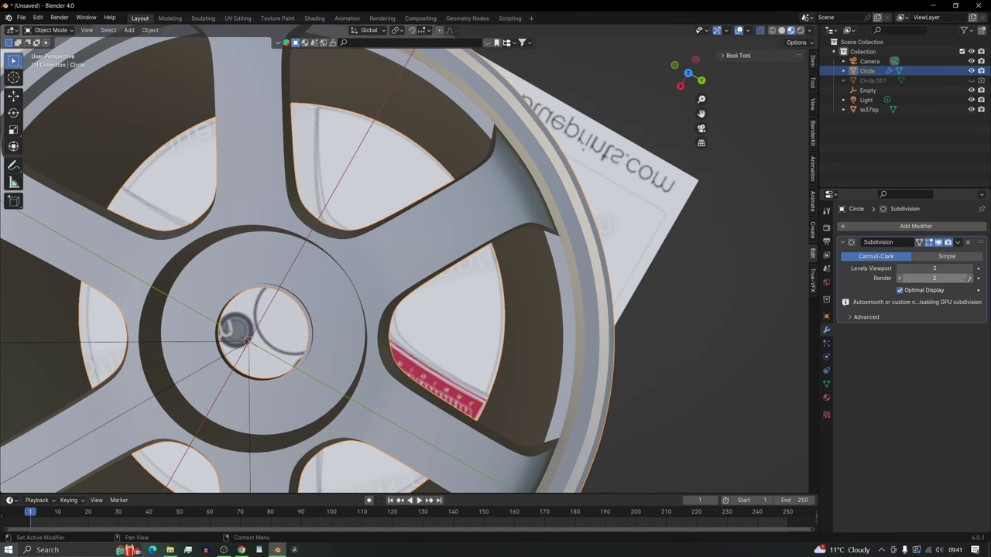
{"action": "left_click", "coordinate": [969, 277]}
{"action": "middle_click_drag", "start_coordinate": [477, 288], "coordinate": [472, 287]}
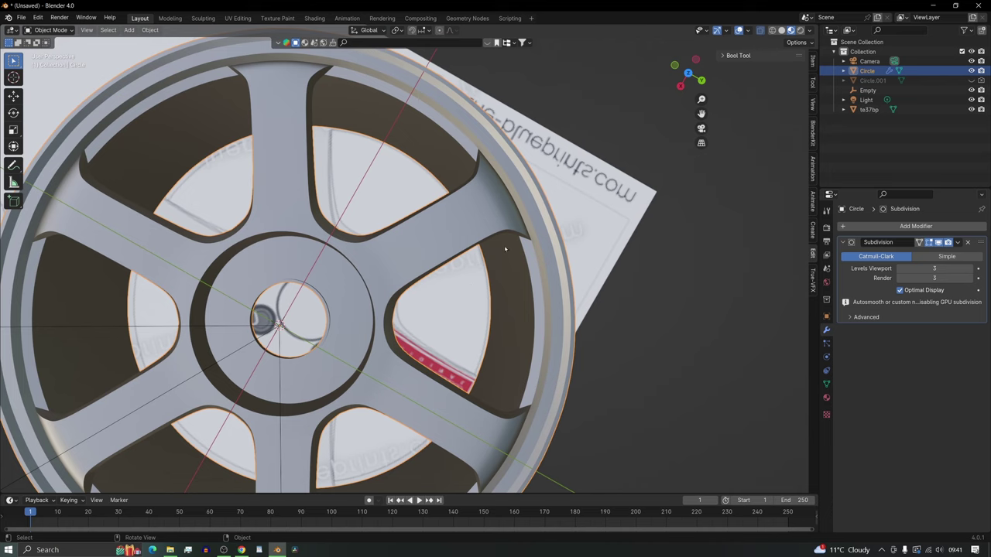
{"action": "middle_click_drag", "start_coordinate": [526, 270], "coordinate": [205, 151]}
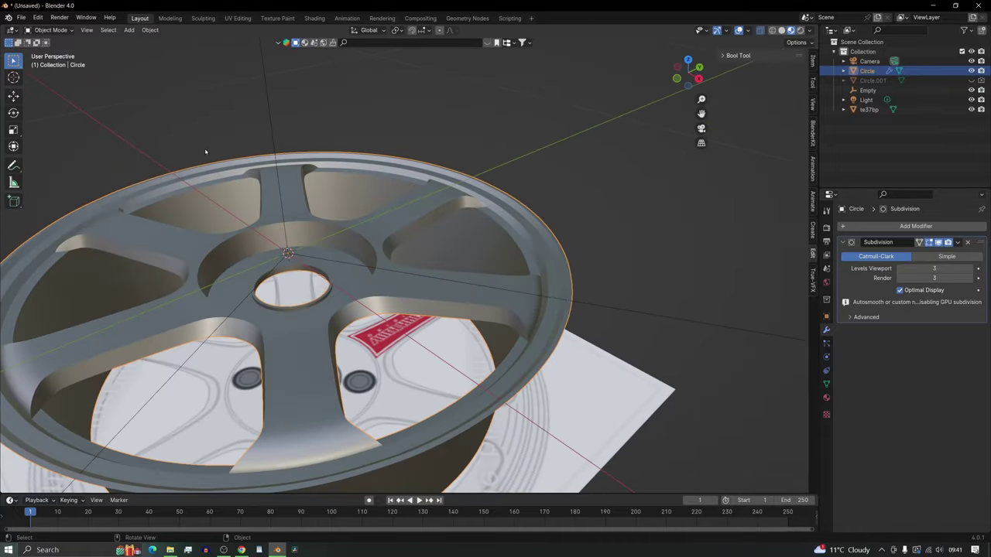
{"action": "middle_click_drag", "start_coordinate": [206, 211], "coordinate": [300, 187], "text": "shift"}
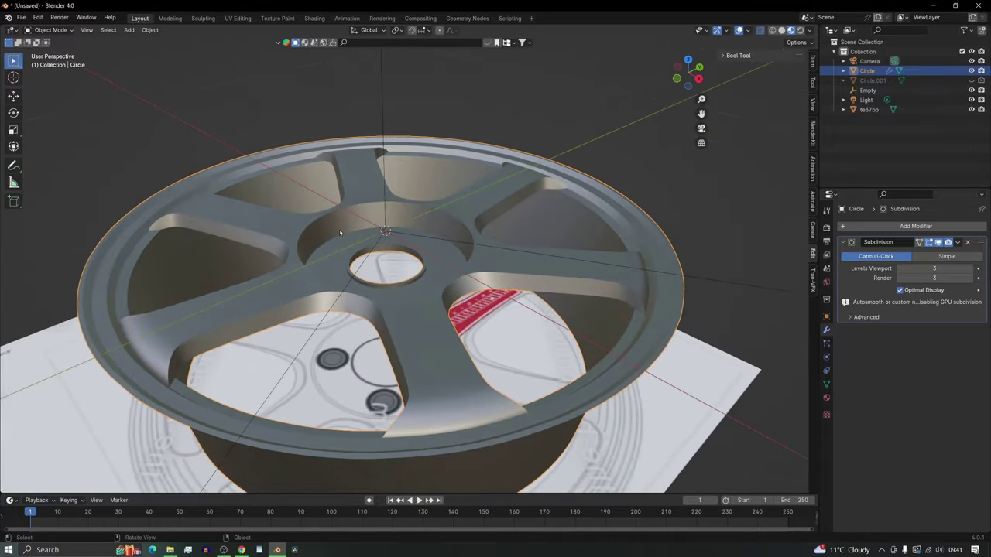
{"action": "scroll", "coordinate": [302, 188], "scroll_direction": "up", "scroll_amount": 2}
{"action": "middle_click_drag", "start_coordinate": [336, 234], "coordinate": [343, 237]}
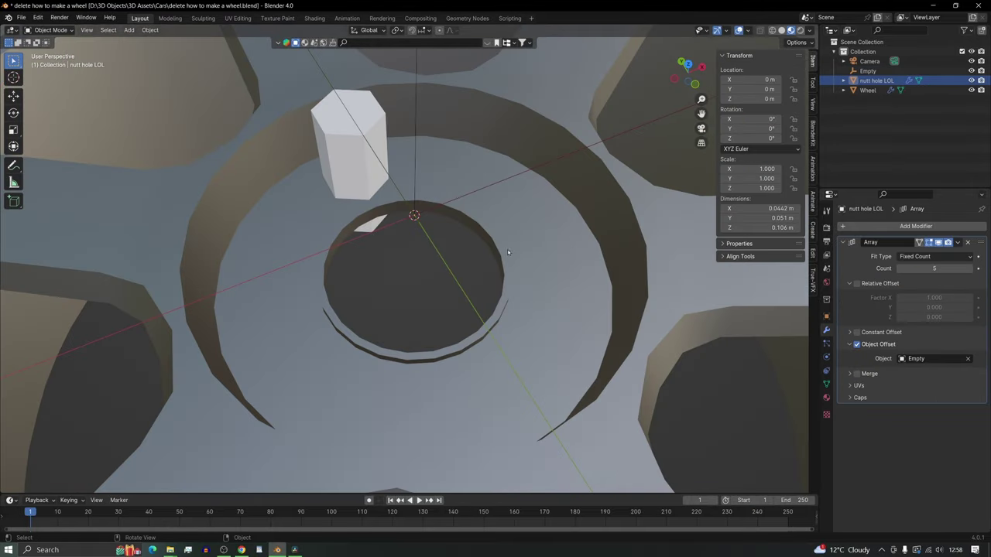
- Rotate the Empty about -71.9° around the Z axis to spread the five arrayed nut hole prisms around the hub
{"action": "left_click", "coordinate": [349, 151]}
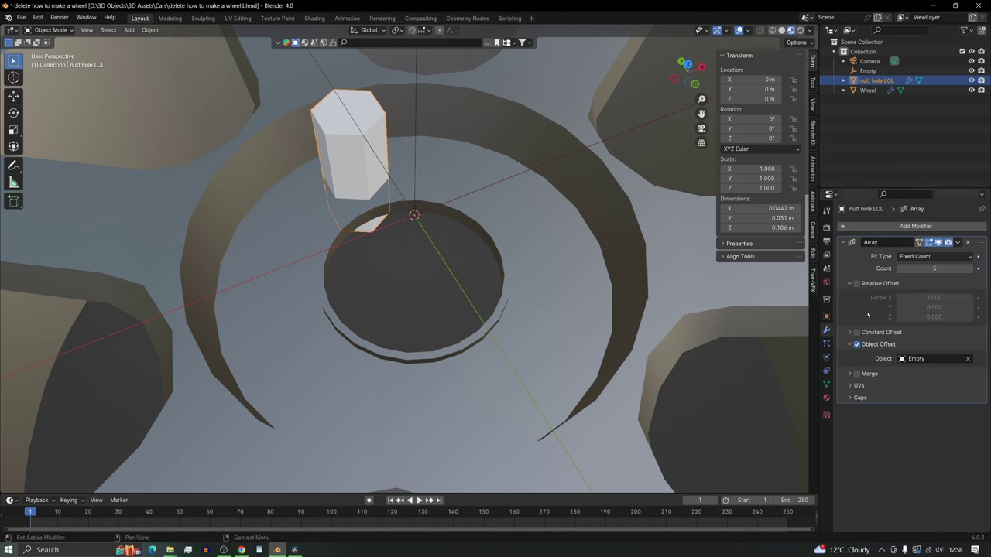
{"action": "left_click", "coordinate": [873, 71]}
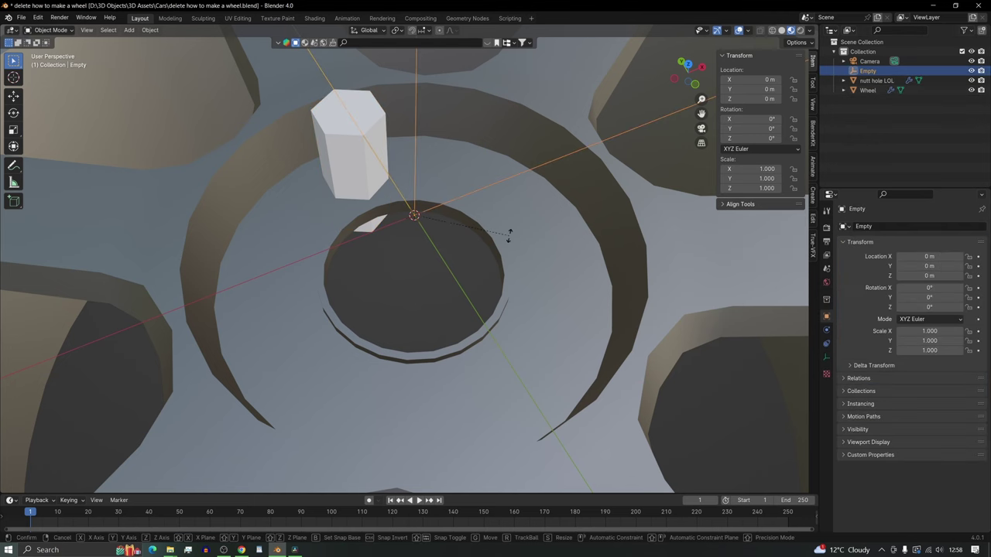
{"action": "key", "text": "r"}
{"action": "key", "text": "z"}
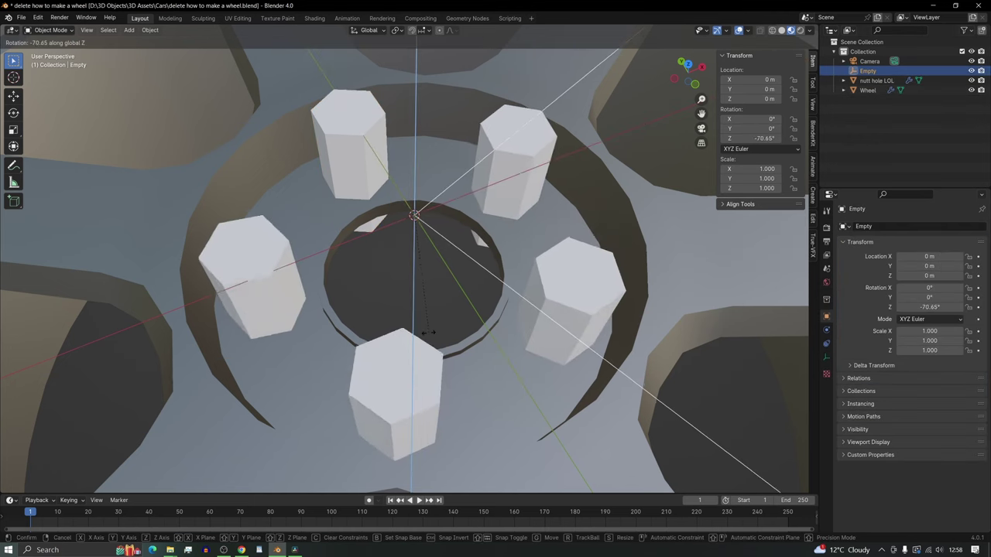
{"action": "left_click", "coordinate": [438, 325]}
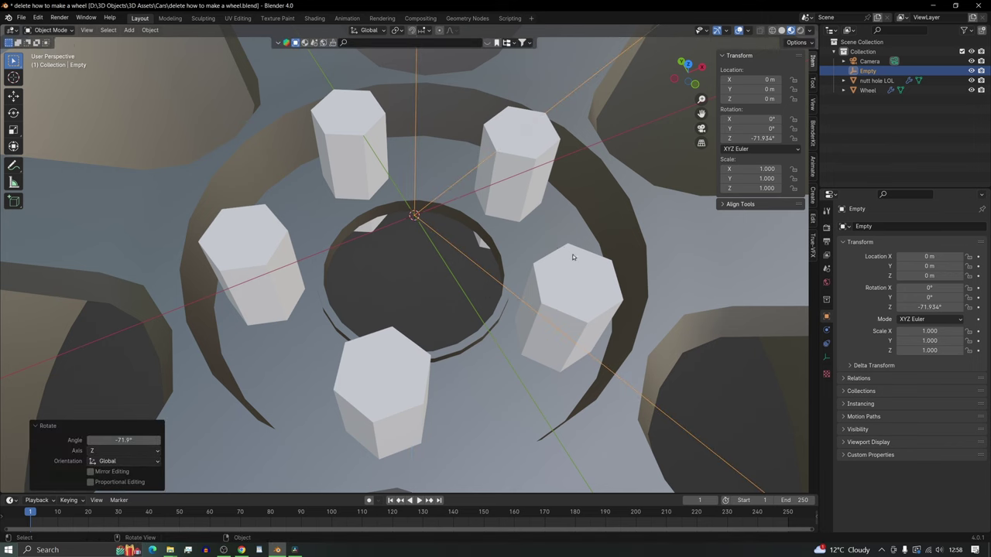
- Apply the Array modifier on the nutt hole LOL object
{"action": "middle_click_drag", "start_coordinate": [574, 258], "coordinate": [425, 198]}
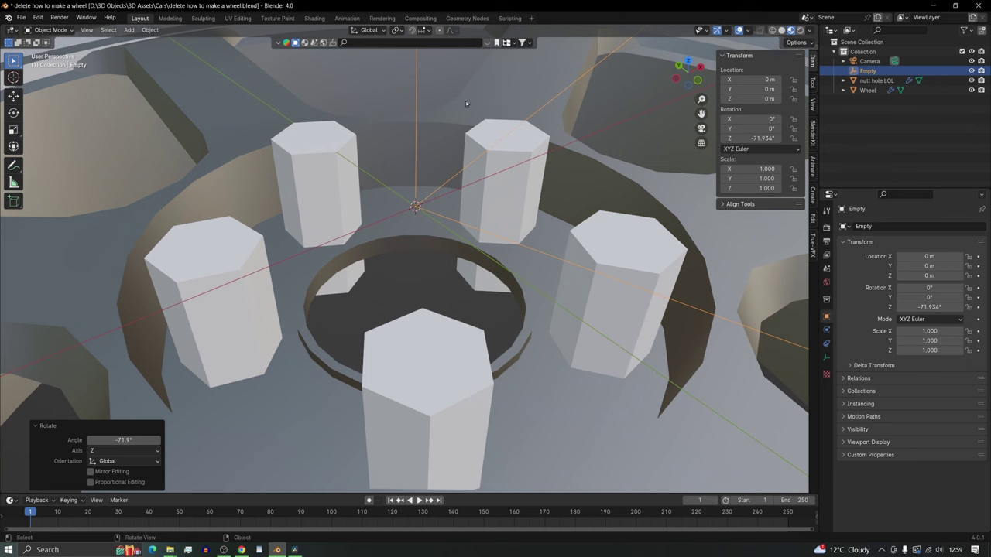
{"action": "scroll", "coordinate": [471, 317], "scroll_direction": "down", "scroll_amount": 2}
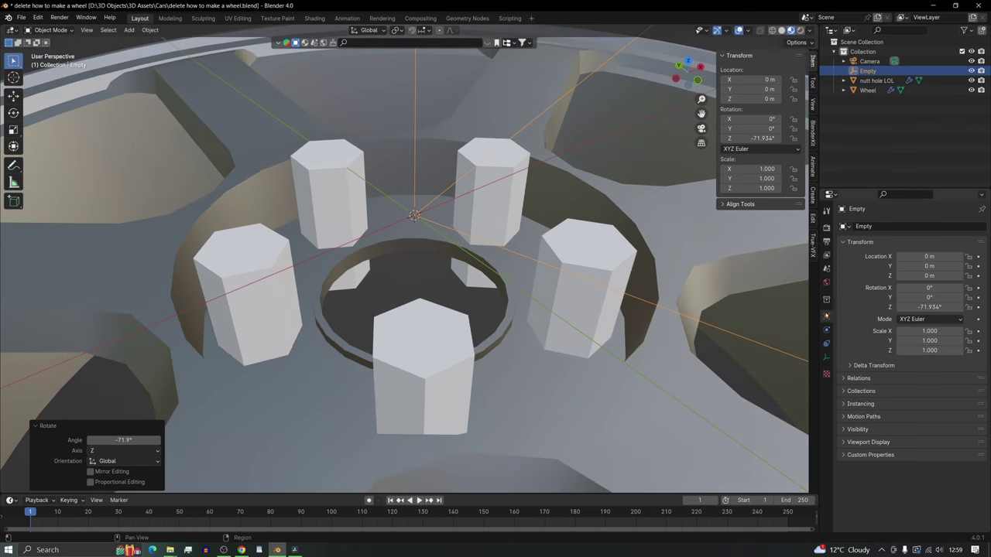
{"action": "left_click", "coordinate": [608, 258]}
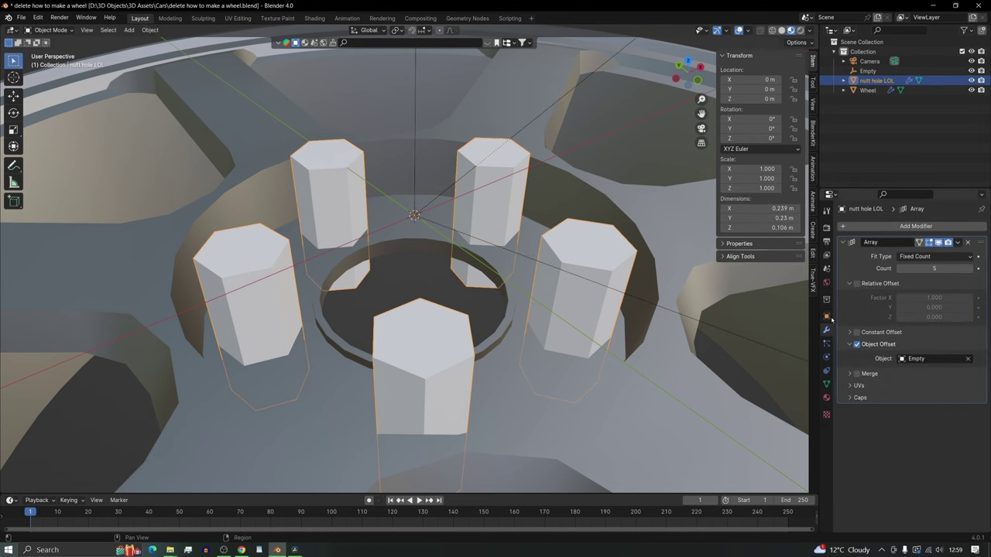
{"action": "left_click", "coordinate": [957, 242]}
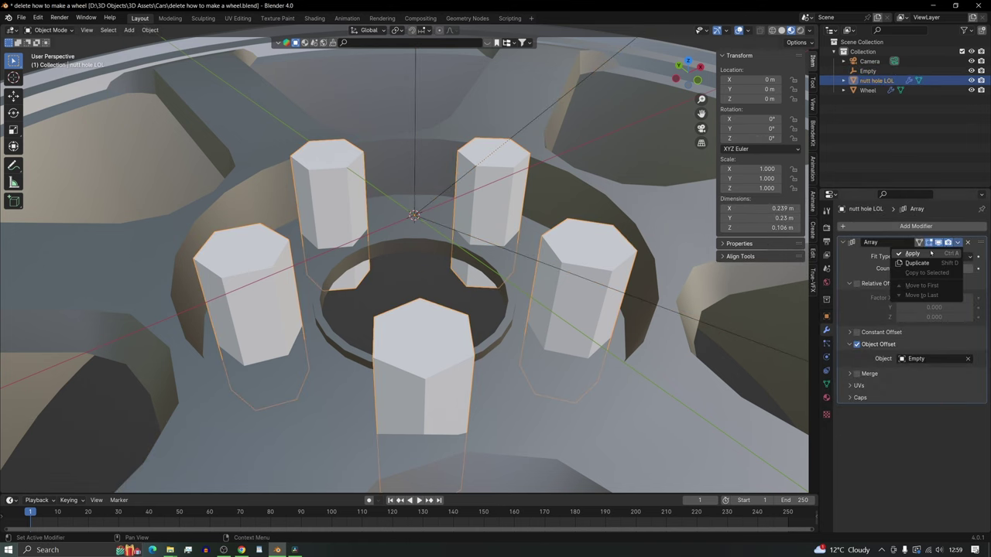
{"action": "left_click", "coordinate": [926, 255]}
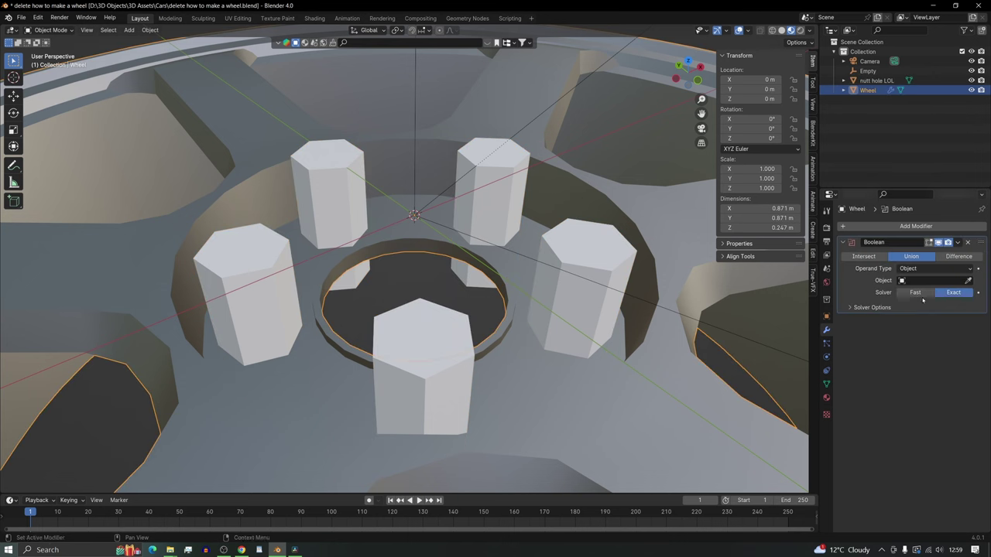
- Set nutt hole LOL as the object of the Wheel's Boolean modifier and switch the solver to Fast
{"action": "left_click", "coordinate": [966, 280]}
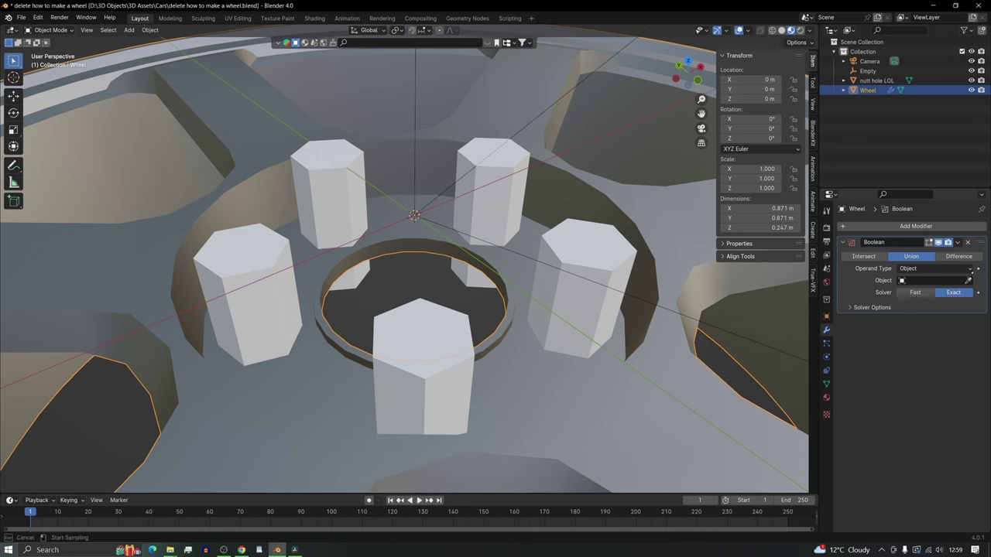
{"action": "left_click", "coordinate": [530, 177]}
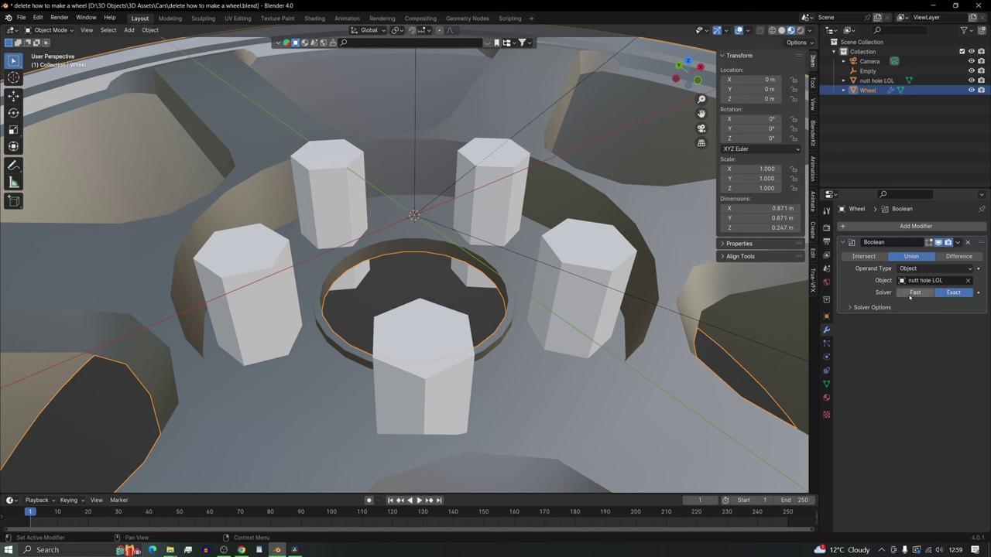
{"action": "left_click", "coordinate": [912, 293]}
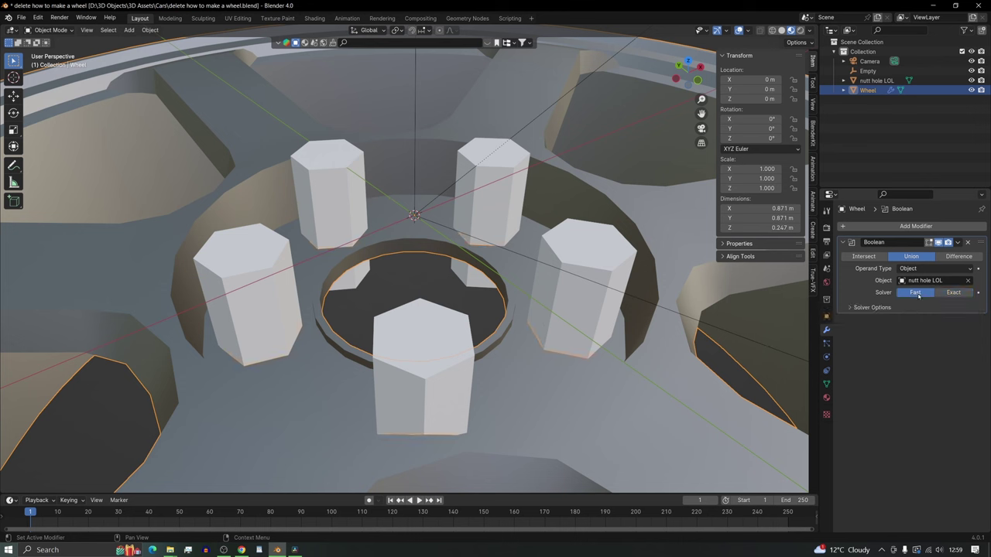
- Hide the nutt hole LOL object and apply the Boolean modifier on the Wheel
{"action": "left_click", "coordinate": [971, 81]}
{"action": "middle_click_drag", "start_coordinate": [500, 332], "coordinate": [448, 298]}
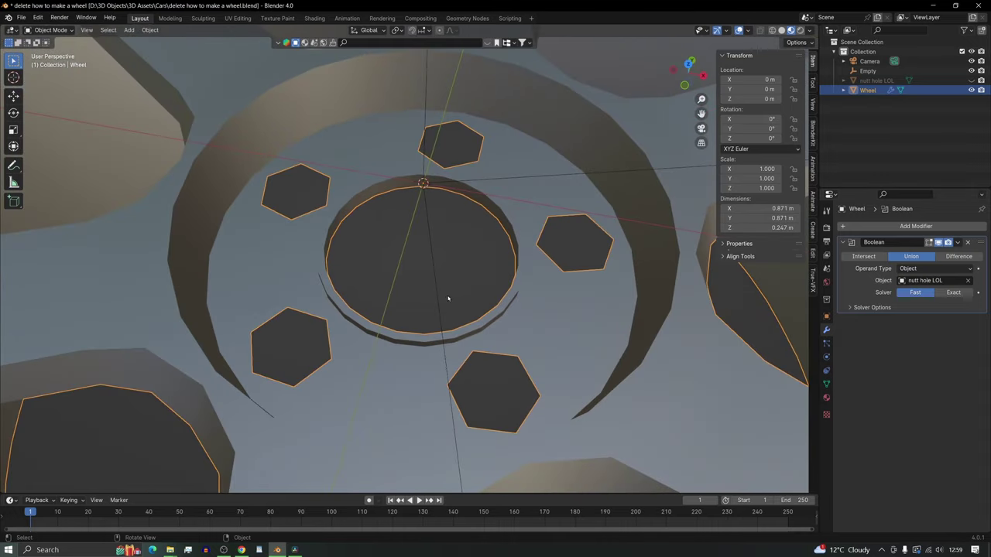
{"action": "left_click", "coordinate": [957, 242]}
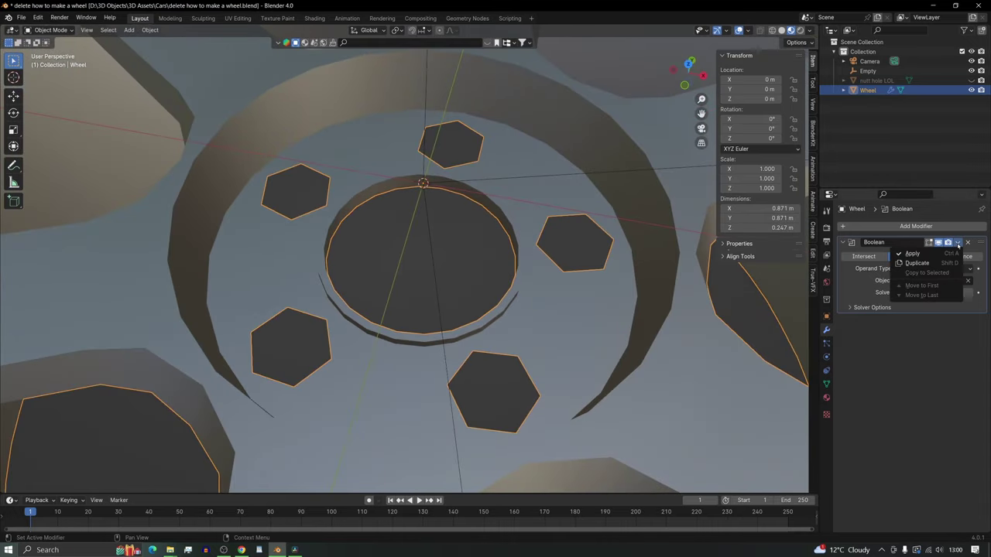
{"action": "left_click", "coordinate": [913, 253]}
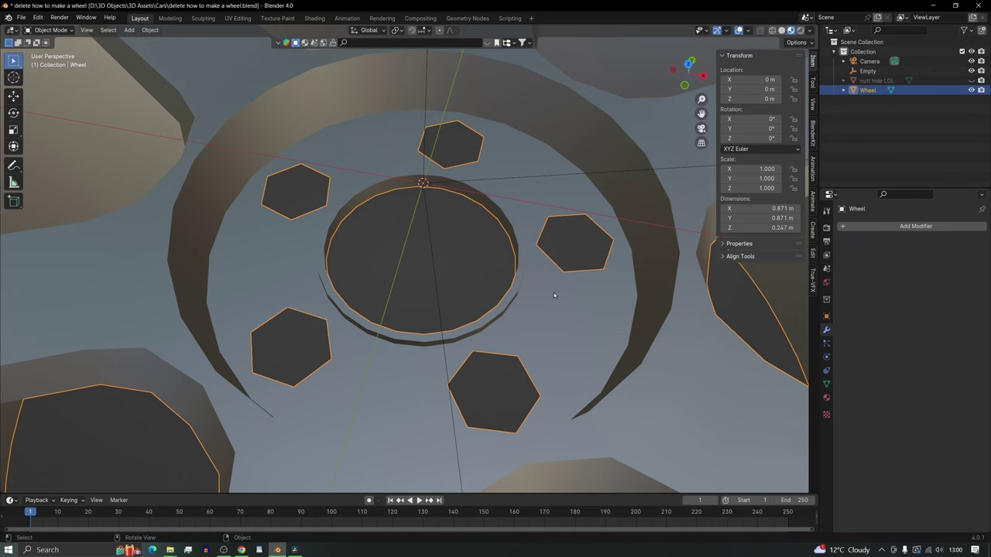
- Open the wheel's mesh for editing in a top view of the hub and hide the Empty
{"action": "key", "text": "Tab"}
{"action": "scroll", "coordinate": [554, 291], "scroll_direction": "up", "scroll_amount": 2}
{"action": "mouse_move", "coordinate": [552, 290]}
{"action": "middle_mouse_down"}
{"action": "mouse_move", "coordinate": [549, 270]}
{"action": "mouse_move", "coordinate": [548, 289]}
{"action": "middle_mouse_up"}
{"action": "left_click", "coordinate": [689, 62]}
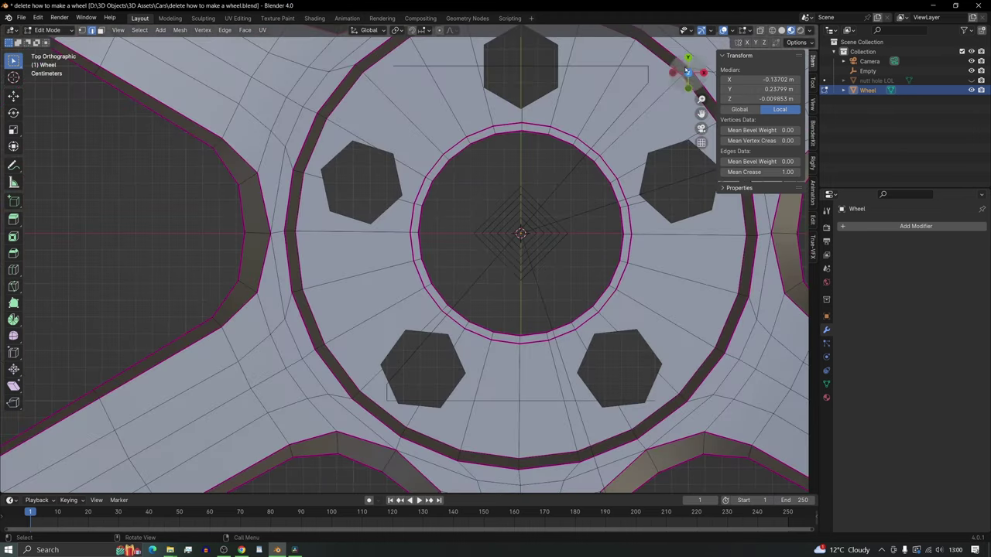
{"action": "scroll", "coordinate": [504, 252], "scroll_direction": "up", "scroll_amount": 1}
{"action": "middle_click_drag", "start_coordinate": [505, 253], "coordinate": [339, 357], "text": "shift"}
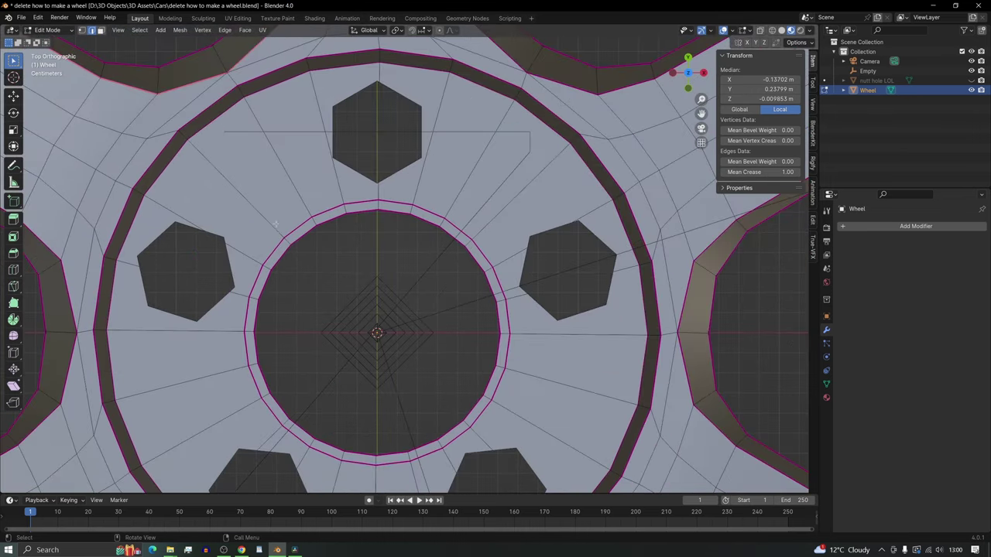
{"action": "middle_click_drag", "start_coordinate": [402, 405], "coordinate": [426, 396], "text": "shift"}
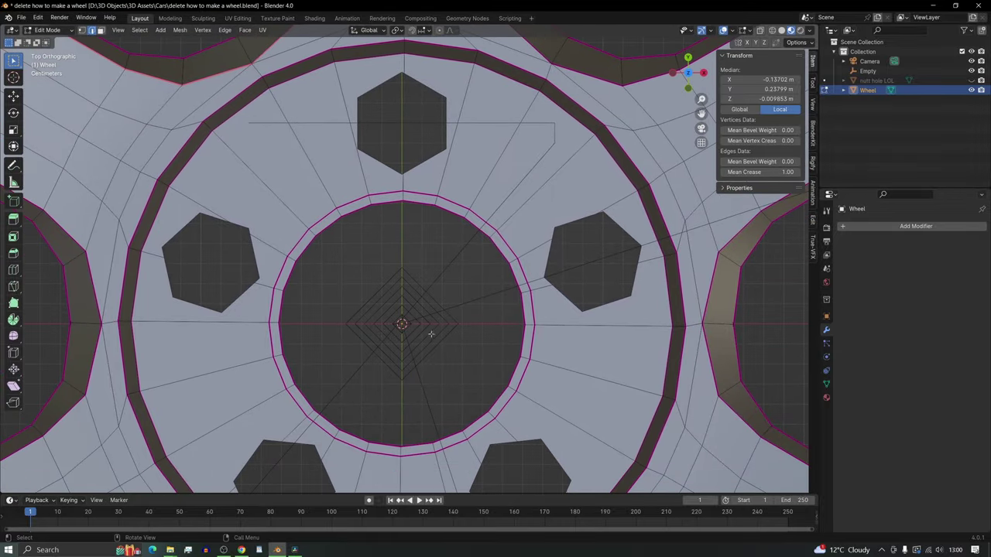
{"action": "left_click", "coordinate": [971, 71]}
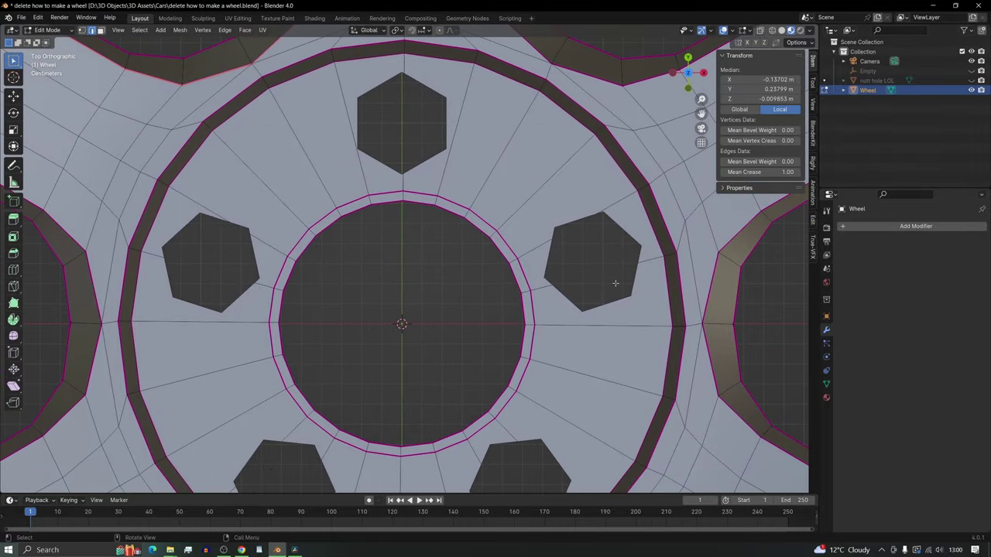
- Knife-cut two arcs across the hub face, joining the outer and inner corners of the upper and right-hand nut holes
{"action": "scroll", "coordinate": [475, 283], "scroll_direction": "up", "scroll_amount": 1}
{"action": "middle_click_drag", "start_coordinate": [443, 229], "coordinate": [411, 314], "text": "shift"}
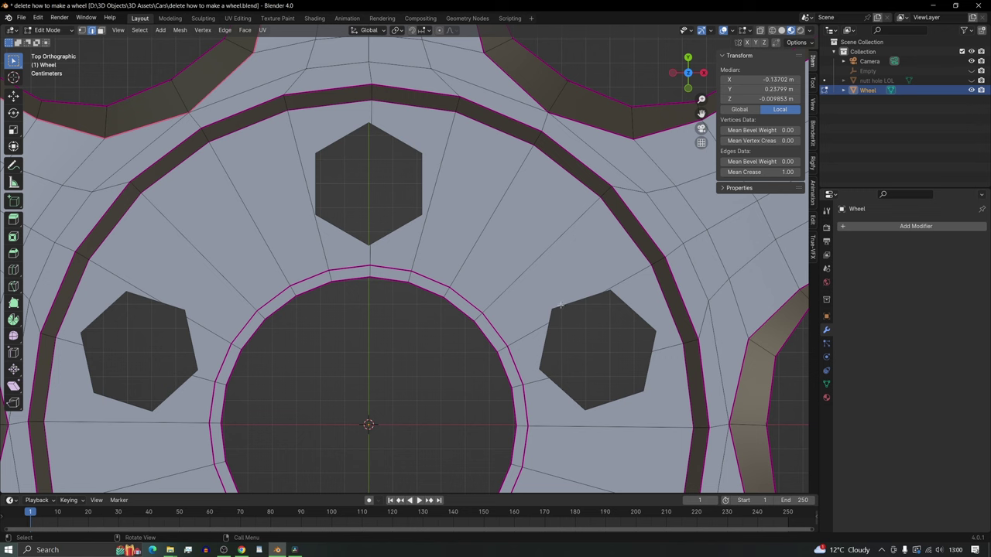
{"action": "key", "text": "k"}
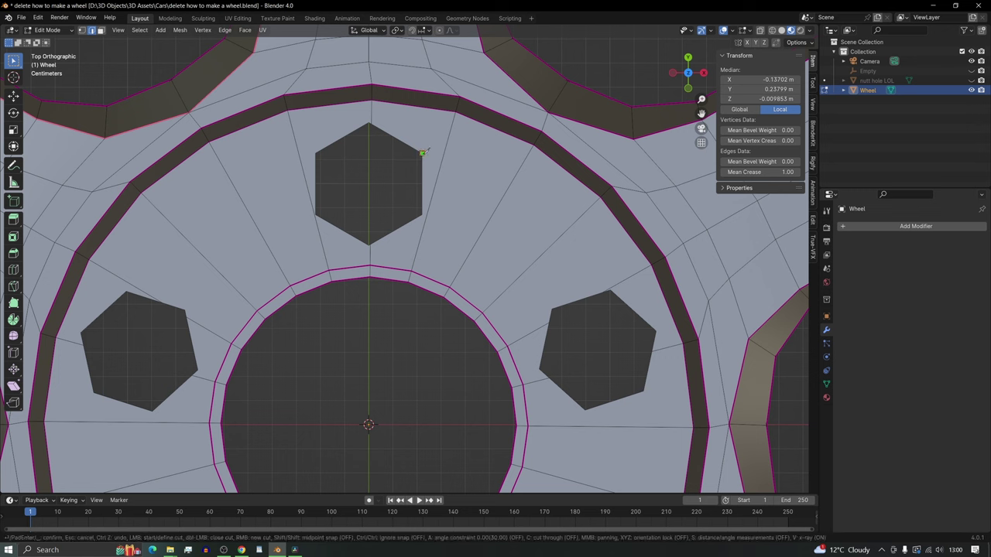
{"action": "left_click", "coordinate": [441, 159]}
{"action": "left_click", "coordinate": [507, 189]}
{"action": "left_click", "coordinate": [564, 231]}
{"action": "left_click", "coordinate": [609, 290]}
{"action": "left_click", "coordinate": [424, 215]}
{"action": "left_click", "coordinate": [478, 240]}
{"action": "left_click", "coordinate": [522, 274]}
{"action": "left_click", "coordinate": [551, 309]}
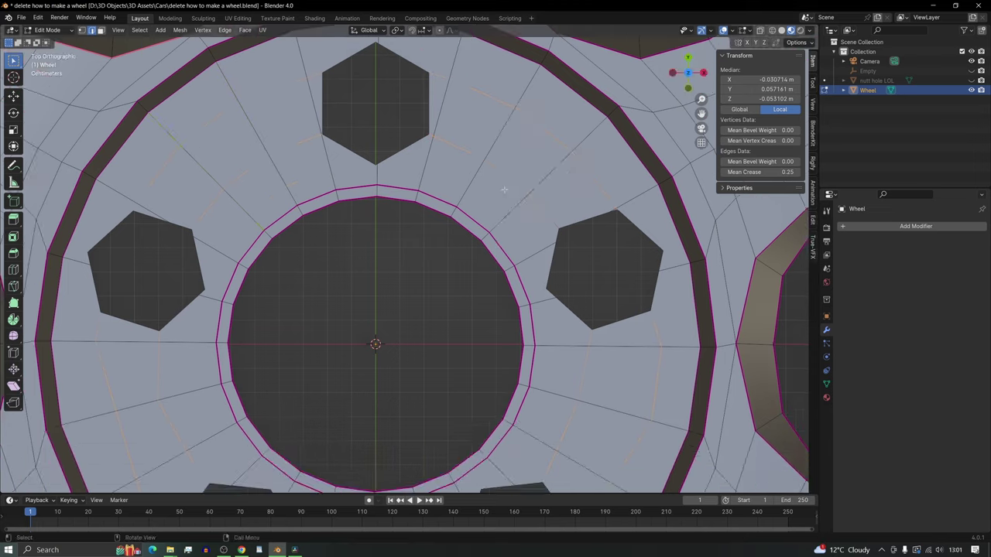
- Merge the two close vertices at the upper nut hole's top corner with At Last
{"action": "middle_click_drag", "start_coordinate": [503, 189], "coordinate": [511, 298], "text": "shift"}
{"action": "scroll", "coordinate": [474, 310], "scroll_direction": "up", "scroll_amount": 4}
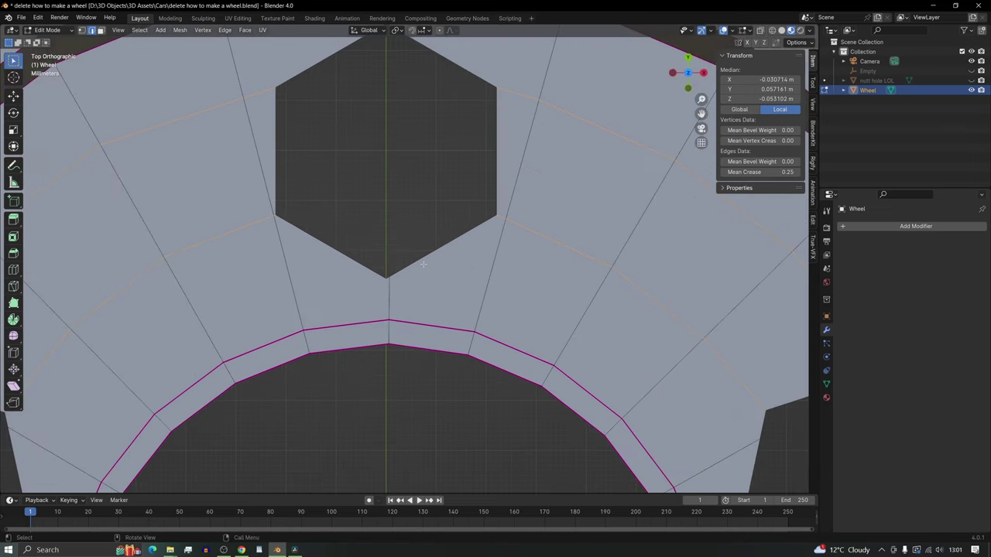
{"action": "middle_click_drag", "start_coordinate": [423, 265], "coordinate": [444, 377], "text": "shift"}
{"action": "middle_click_drag", "start_coordinate": [458, 252], "coordinate": [462, 287], "text": "shift"}
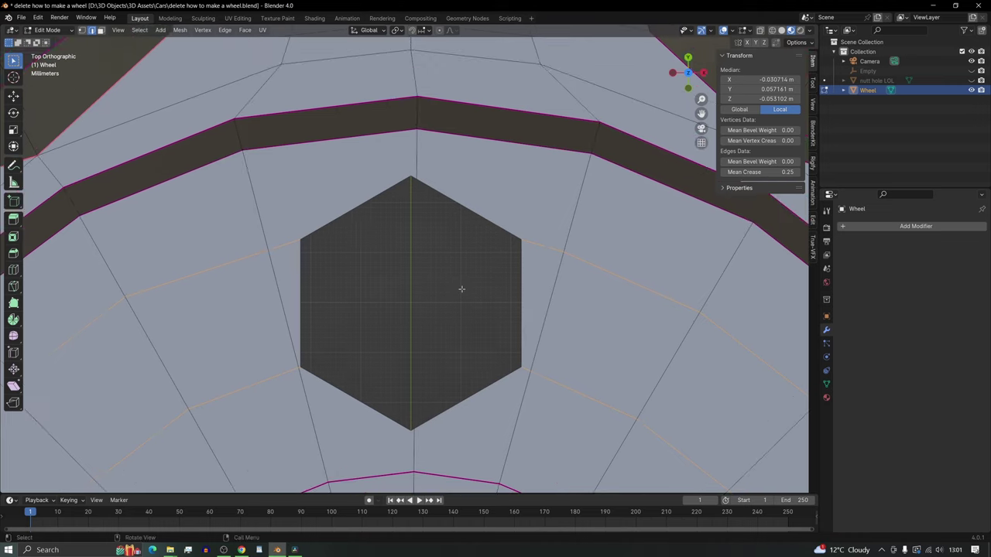
{"action": "key", "text": "1"}
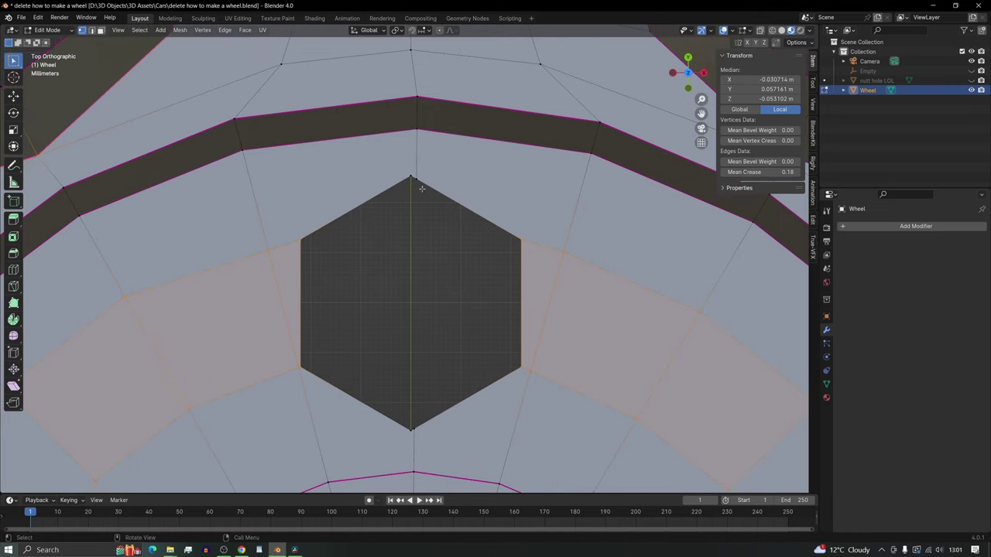
{"action": "left_click", "coordinate": [413, 178]}
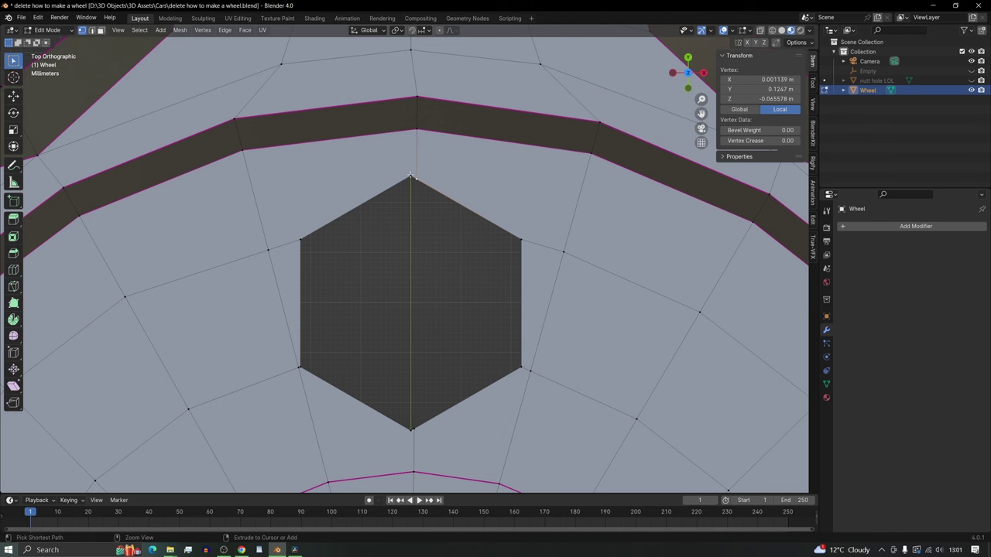
{"action": "left_click", "coordinate": [414, 177], "text": "ctrl"}
{"action": "key", "text": "m"}
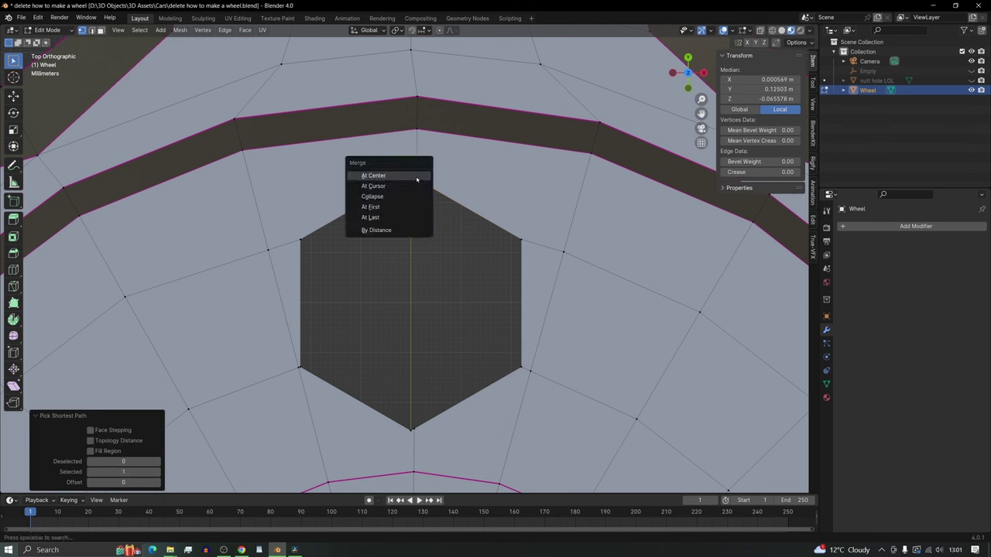
{"action": "left_click", "coordinate": [379, 214]}
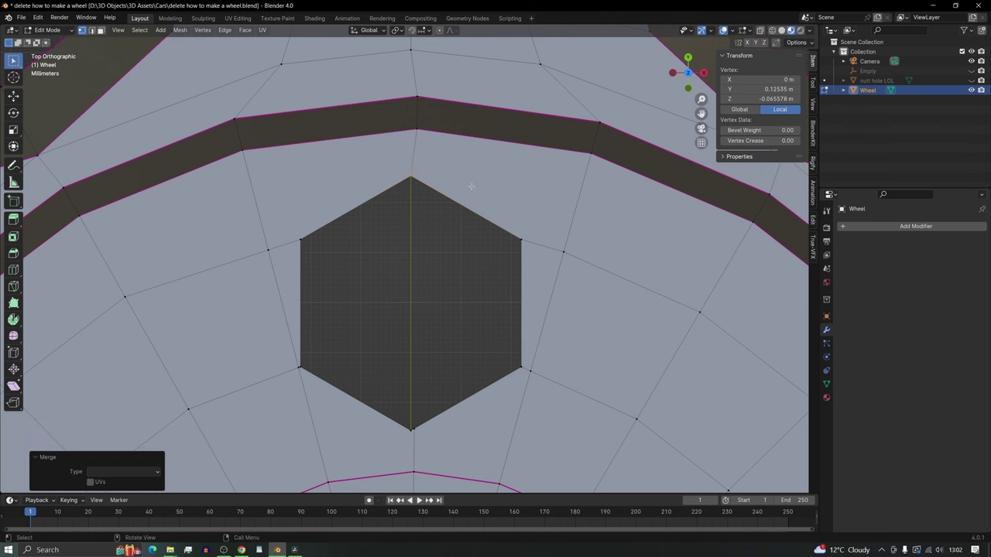
- Merge the doubled vertices at the upper nut hole's lower-left and bottom corners, using At Center for the bottom pair
{"action": "middle_click_drag", "start_coordinate": [458, 300], "coordinate": [469, 217], "text": "shift"}
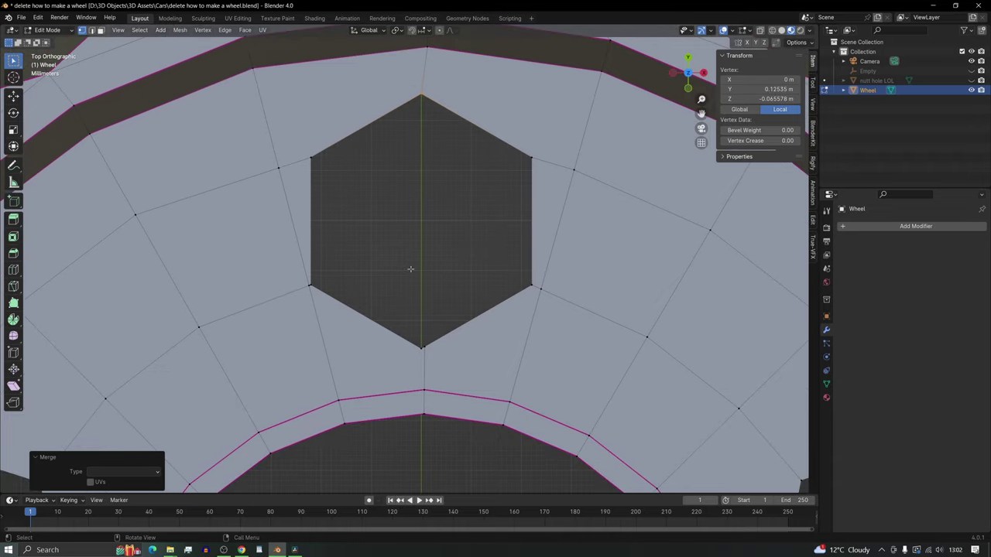
{"action": "left_click", "coordinate": [311, 286], "text": "shift"}
{"action": "key", "text": "m"}
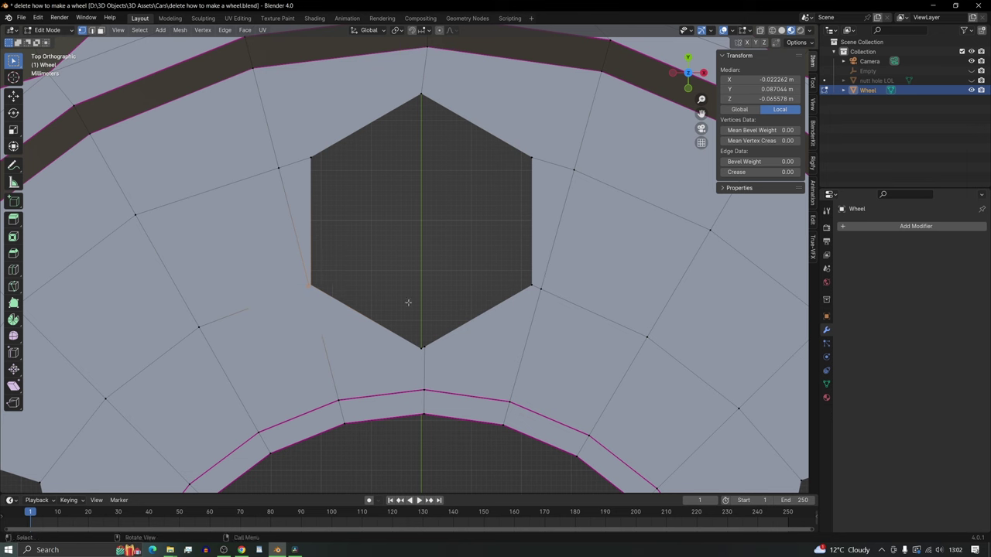
{"action": "left_click", "coordinate": [421, 346]}
{"action": "key", "text": "m"}
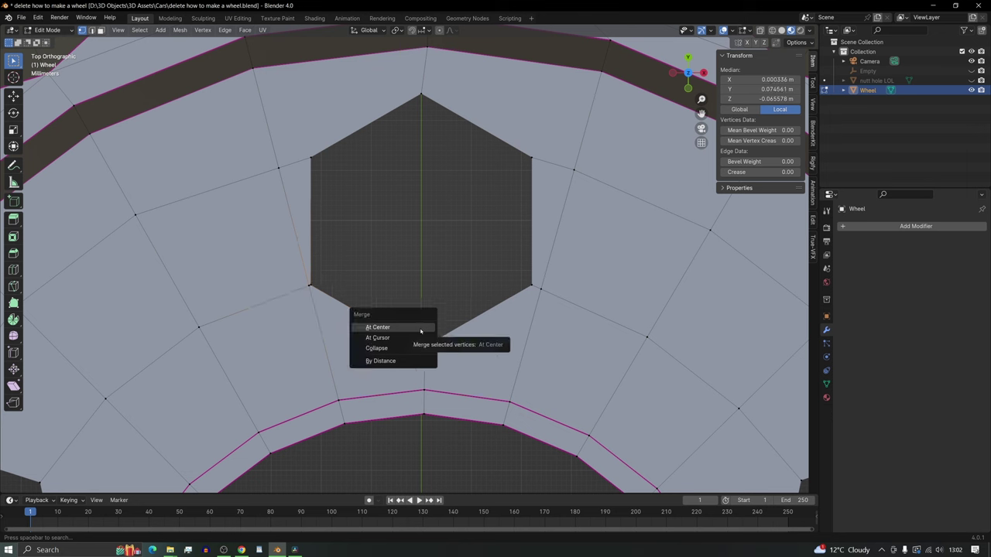
{"action": "left_click", "coordinate": [421, 329]}
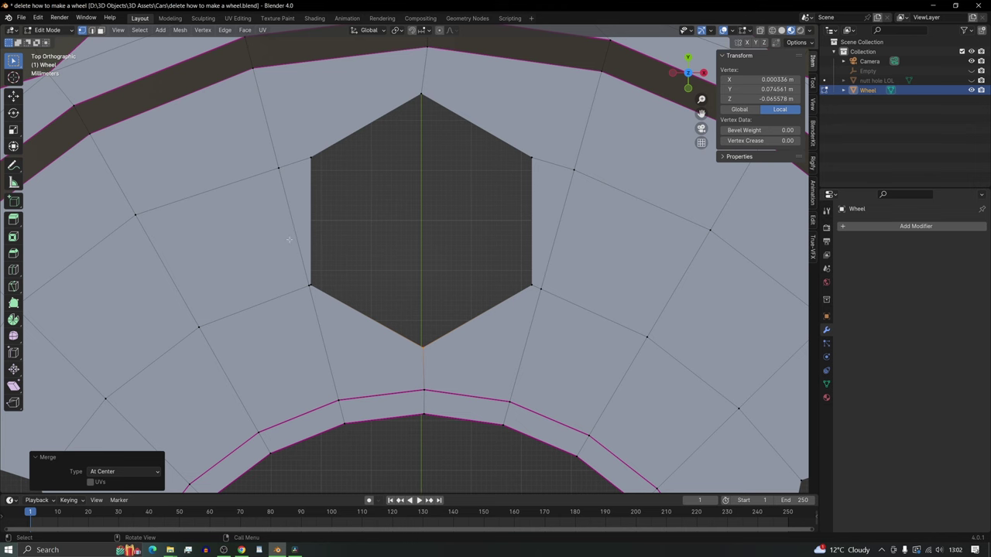
- Dissolve the extra vertex on the right-hand nut hole's upper edge, close to its top corner
{"action": "mouse_move", "coordinate": [366, 274]}
{"action": "middle_mouse_down", "text": "shift"}
{"action": "mouse_move", "coordinate": [334, 246]}
{"action": "mouse_move", "coordinate": [190, 224]}
{"action": "middle_mouse_up", "text": "shift"}
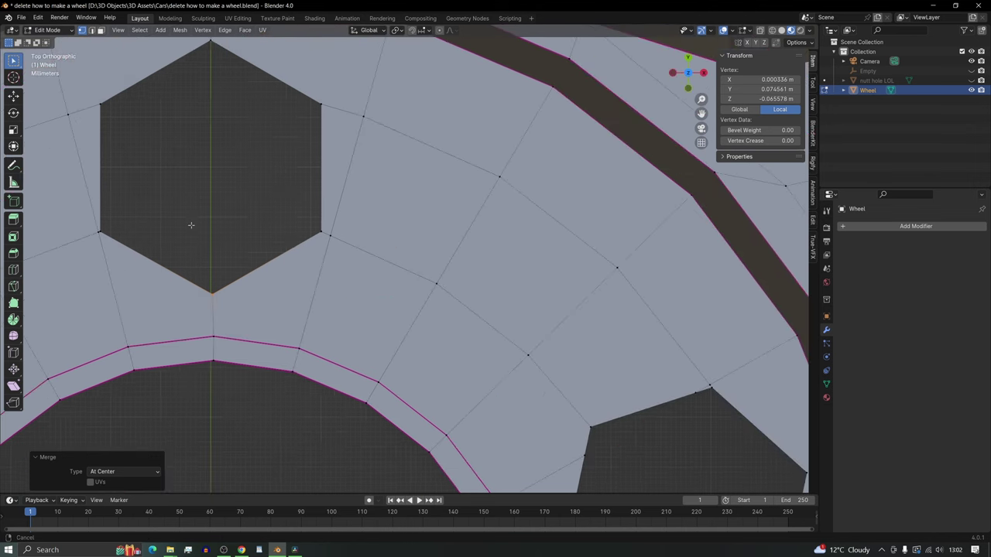
{"action": "middle_click_drag", "start_coordinate": [420, 314], "coordinate": [242, 156], "text": "shift"}
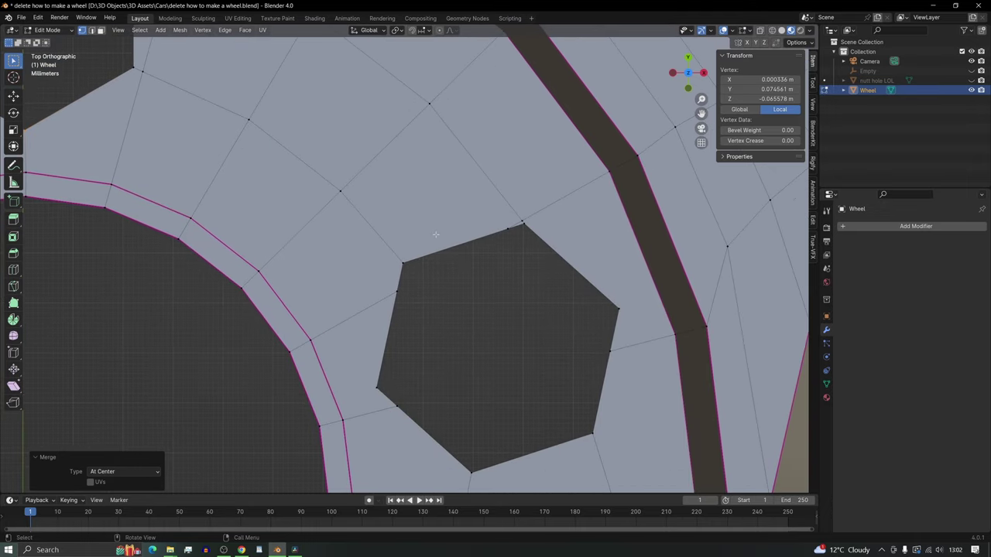
{"action": "middle_click_drag", "start_coordinate": [435, 234], "coordinate": [304, 233], "text": "shift"}
{"action": "scroll", "coordinate": [324, 235], "scroll_direction": "up", "scroll_amount": 3}
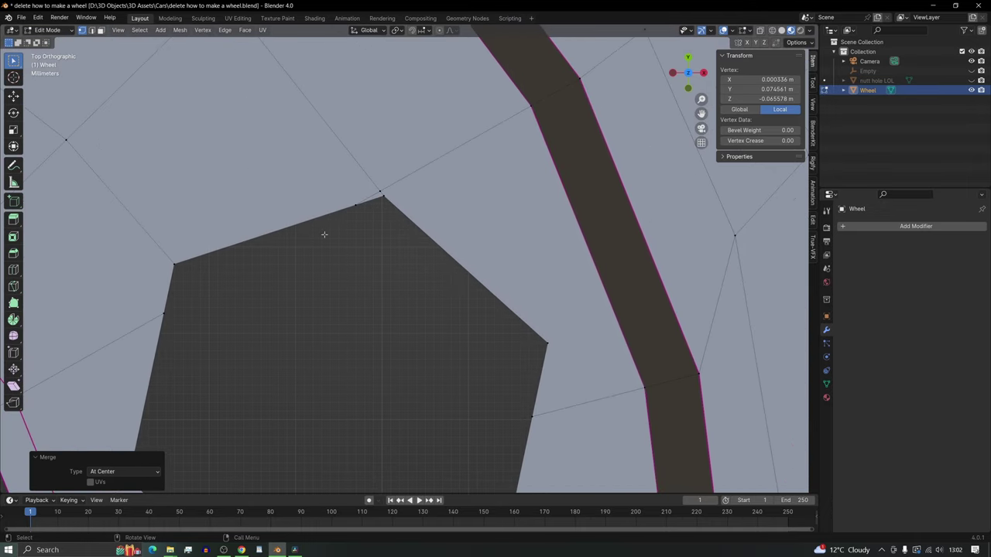
{"action": "left_click", "coordinate": [369, 195]}
{"action": "left_click", "coordinate": [387, 188], "text": "shift"}
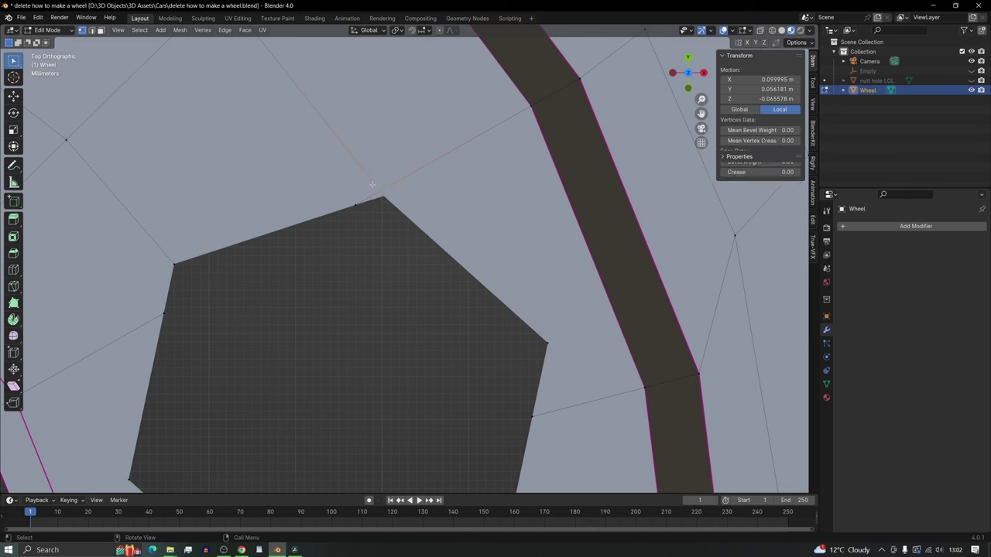
{"action": "left_click", "coordinate": [361, 208]}
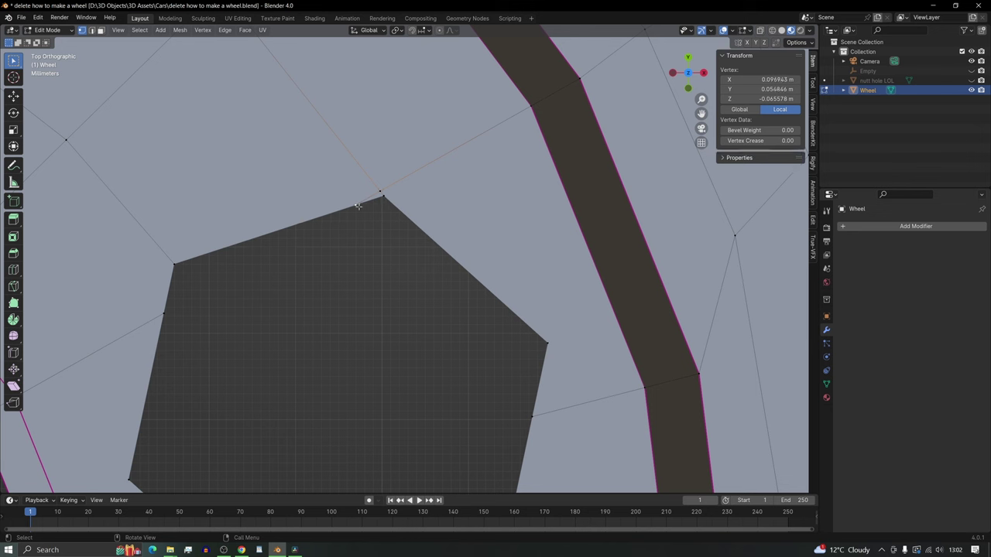
{"action": "key", "text": "x"}
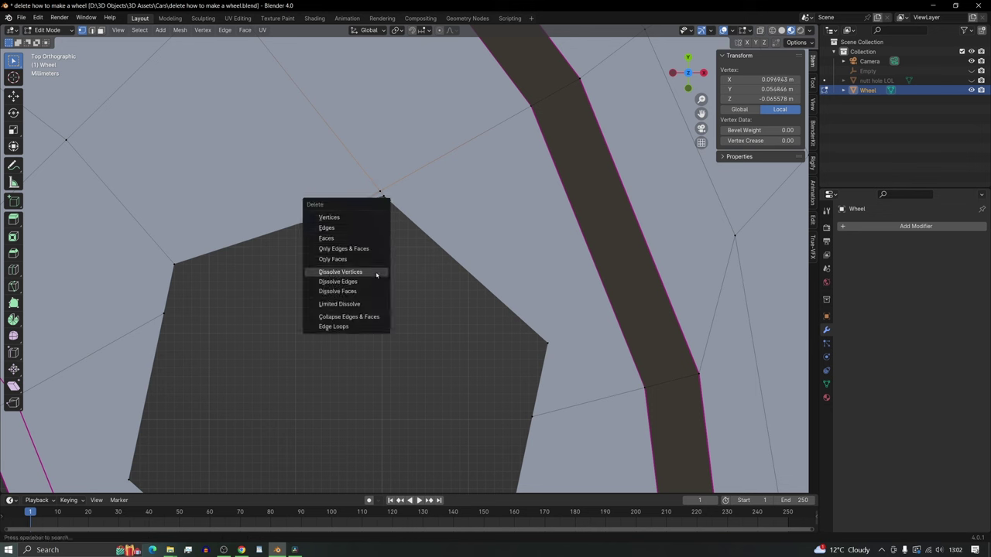
{"action": "left_click", "coordinate": [376, 271]}
- Merge the stray vertex above the right-hand nut hole into its top corner vertex with At Last
{"action": "left_click", "coordinate": [380, 193]}
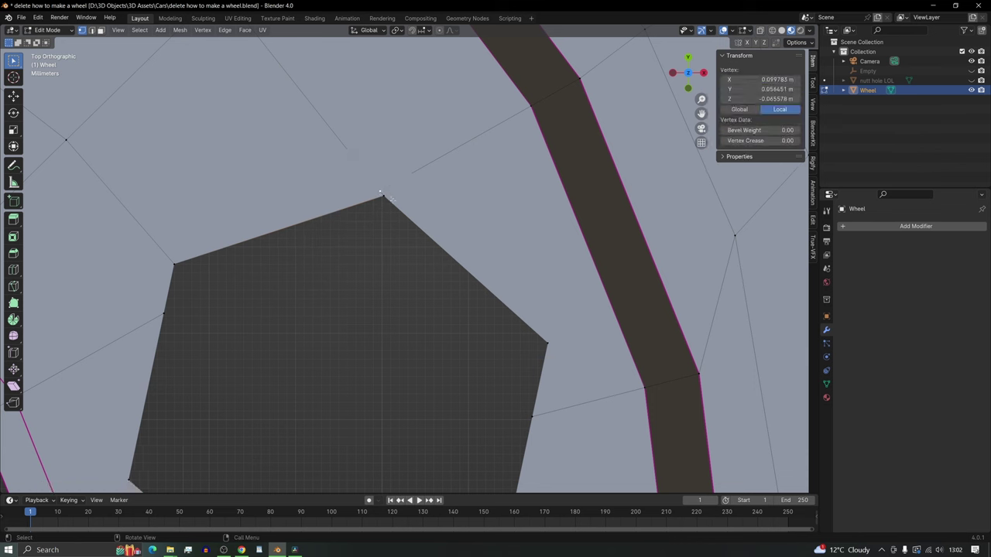
{"action": "left_click", "coordinate": [382, 198], "text": "ctrl"}
{"action": "key", "text": "m"}
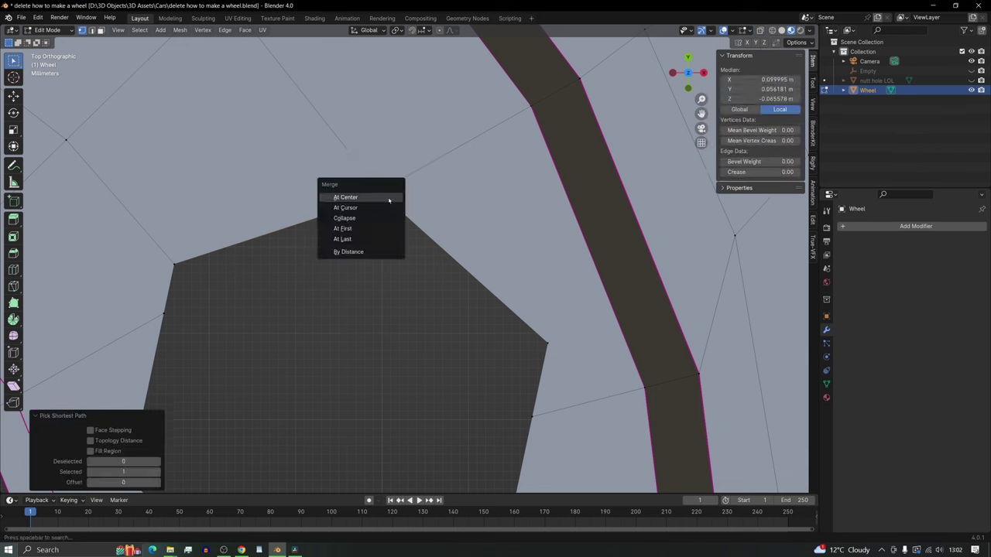
{"action": "left_click", "coordinate": [390, 241]}
{"action": "scroll", "coordinate": [290, 175], "scroll_direction": "down", "scroll_amount": 3}
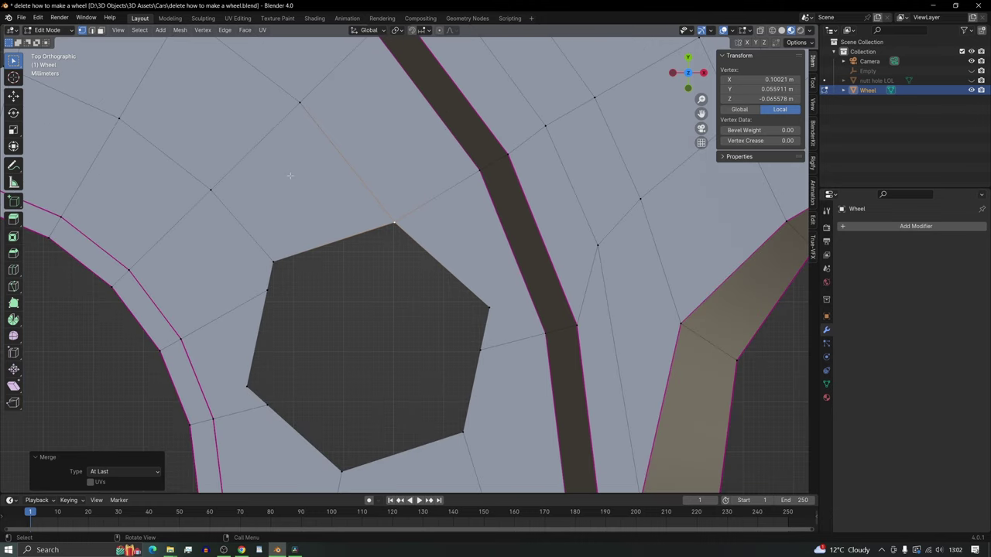
- Merge the stray vertices beside the right-hand nut hole's upper-left and lower-left corners into those corners with At Last
{"action": "scroll", "coordinate": [211, 288], "scroll_direction": "up", "scroll_amount": 4}
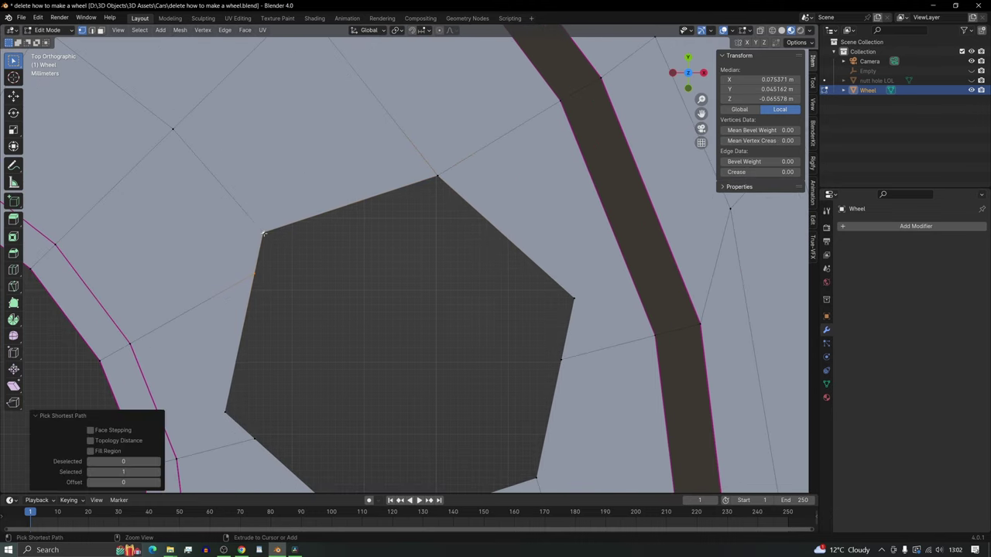
{"action": "left_click", "coordinate": [269, 235], "text": "ctrl"}
{"action": "key", "text": "m"}
{"action": "left_click", "coordinate": [271, 241]}
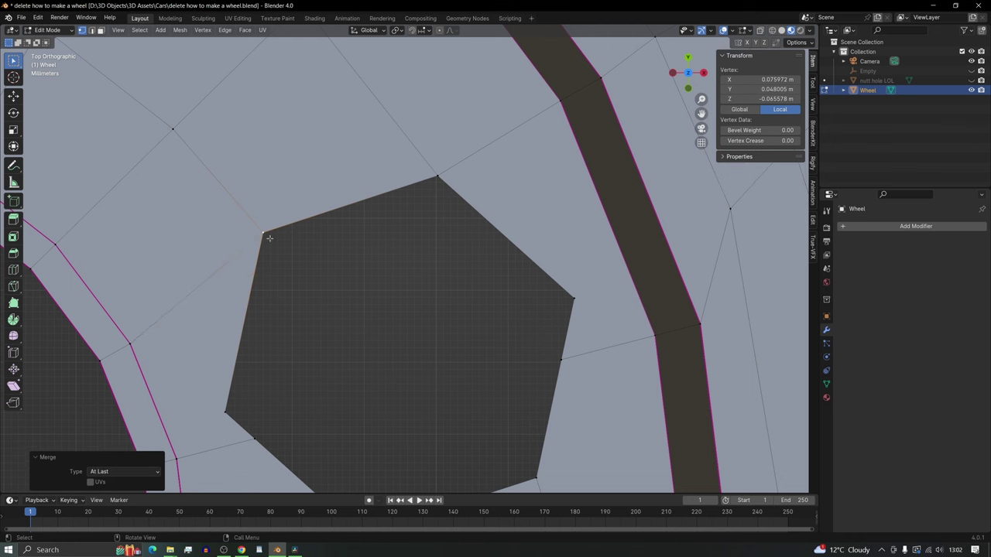
{"action": "scroll", "coordinate": [269, 238], "scroll_direction": "down", "scroll_amount": 2}
{"action": "middle_click_drag", "start_coordinate": [407, 315], "coordinate": [401, 242], "text": "shift"}
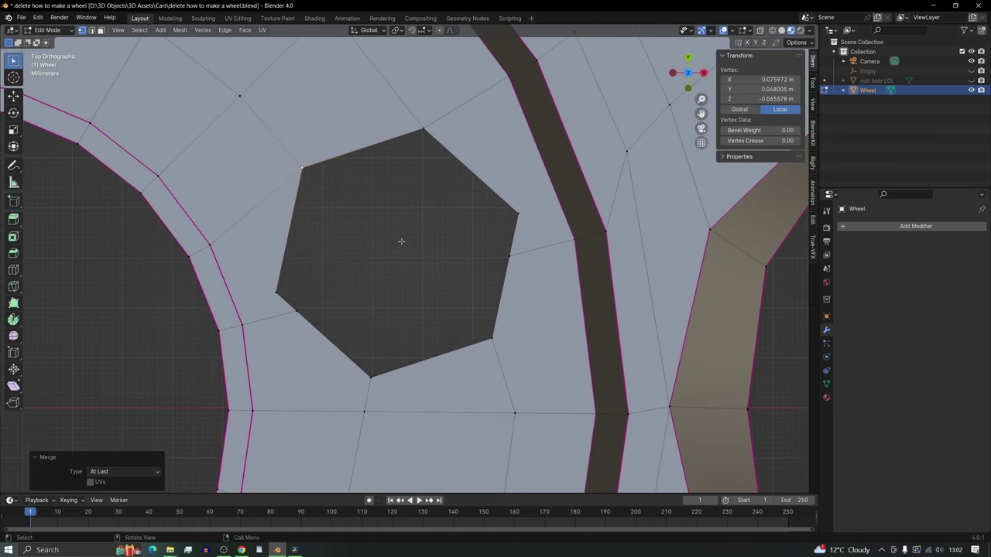
{"action": "left_click", "coordinate": [280, 291], "text": "ctrl"}
{"action": "key", "text": "m"}
{"action": "left_click", "coordinate": [291, 289]}
- Merge the extra vertex on the right-hand nut hole's outer edge into its upper-right corner with At Last
{"action": "scroll", "coordinate": [289, 288], "scroll_direction": "down", "scroll_amount": 2}
{"action": "scroll", "coordinate": [294, 288], "scroll_direction": "up", "scroll_amount": 2}
{"action": "middle_click_drag", "start_coordinate": [381, 260], "coordinate": [260, 264], "text": "shift"}
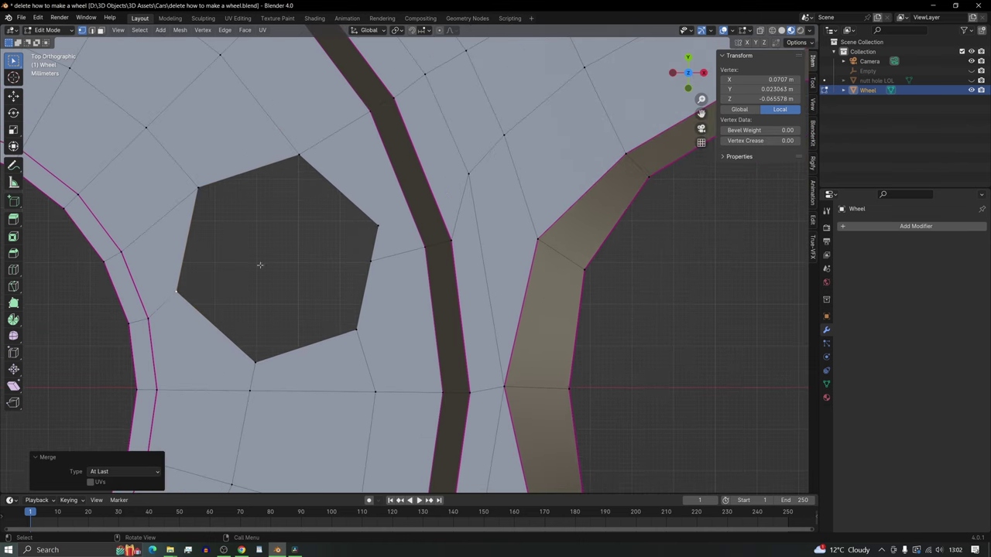
{"action": "left_click", "coordinate": [373, 263]}
{"action": "left_click", "coordinate": [378, 228], "text": "shift"}
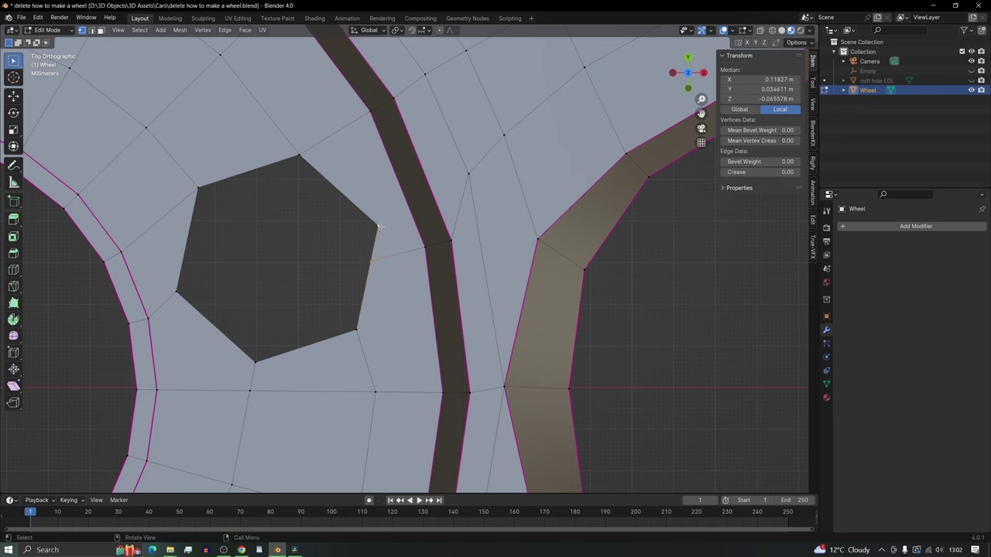
{"action": "key", "text": "m"}
{"action": "left_click", "coordinate": [378, 228]}
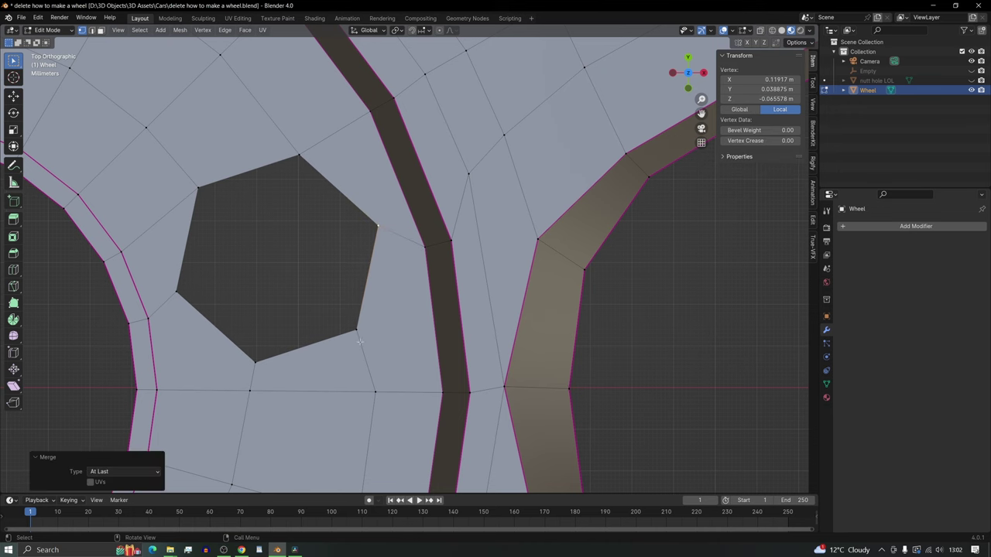
- Vertex Slide the stray vertices beside the top nut hole's lower-left and upper-left corners farther away from the hole
{"action": "mouse_move", "coordinate": [256, 162]}
{"action": "middle_mouse_down", "text": "shift"}
{"action": "mouse_move", "coordinate": [341, 246]}
{"action": "mouse_move", "coordinate": [542, 388]}
{"action": "middle_mouse_up", "text": "shift"}
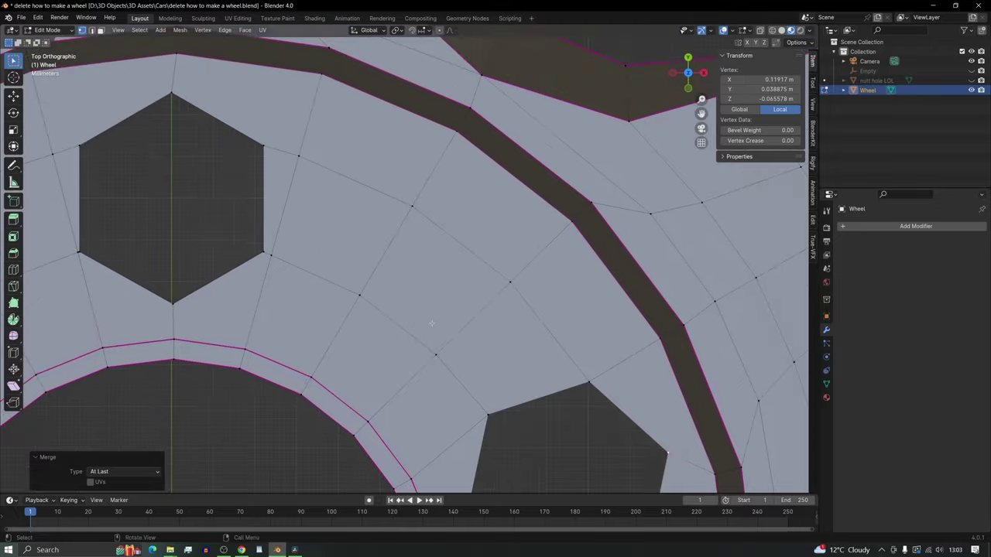
{"action": "middle_click_drag", "start_coordinate": [321, 247], "coordinate": [497, 327], "text": "shift"}
{"action": "mouse_move", "coordinate": [376, 331]}
{"action": "middle_mouse_down", "text": "shift"}
{"action": "mouse_move", "coordinate": [422, 258]}
{"action": "mouse_move", "coordinate": [483, 241]}
{"action": "middle_mouse_up", "text": "shift"}
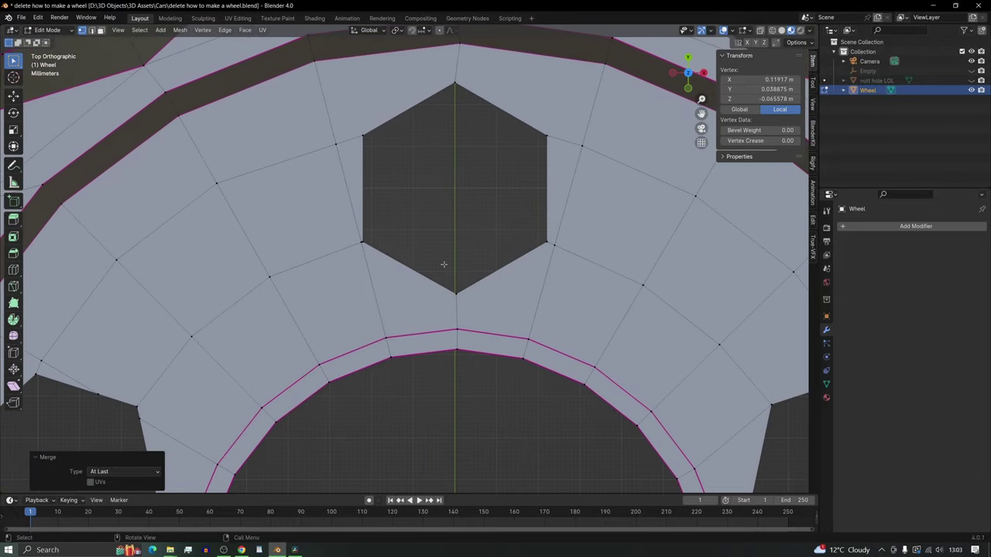
{"action": "scroll", "coordinate": [434, 268], "scroll_direction": "down", "scroll_amount": 2}
{"action": "middle_click_drag", "start_coordinate": [397, 299], "coordinate": [427, 281], "text": "shift"}
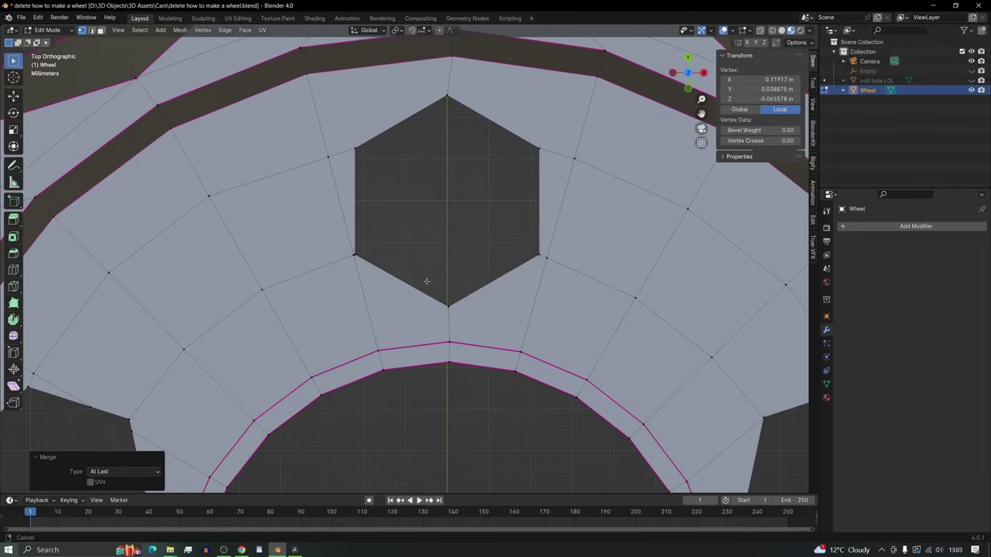
{"action": "scroll", "coordinate": [407, 276], "scroll_direction": "up", "scroll_amount": 4}
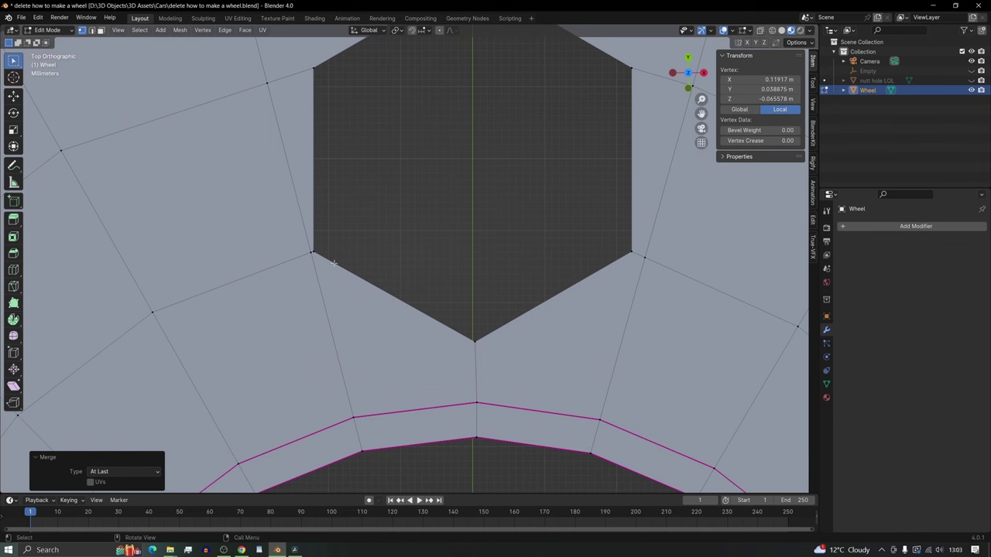
{"action": "scroll", "coordinate": [333, 263], "scroll_direction": "down", "scroll_amount": 3}
{"action": "left_click", "coordinate": [350, 254]}
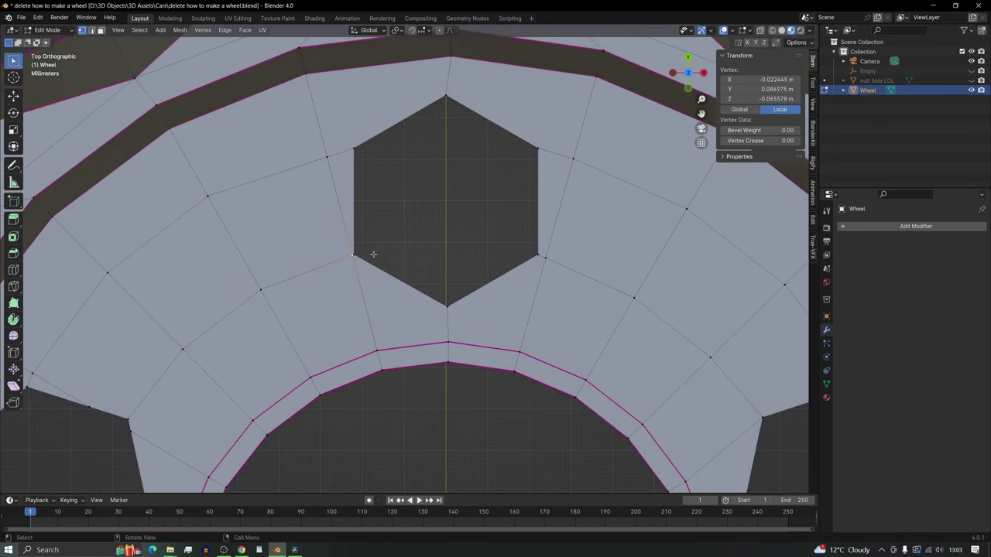
{"action": "key", "text": "g"}
{"action": "key", "text": "g"}
{"action": "left_click", "coordinate": [345, 262]}
{"action": "left_click", "coordinate": [326, 158]}
{"action": "key", "text": "g"}
{"action": "key", "text": "g"}
{"action": "left_click", "coordinate": [302, 161]}
{"action": "middle_click_drag", "start_coordinate": [270, 259], "coordinate": [415, 208], "text": "shift"}
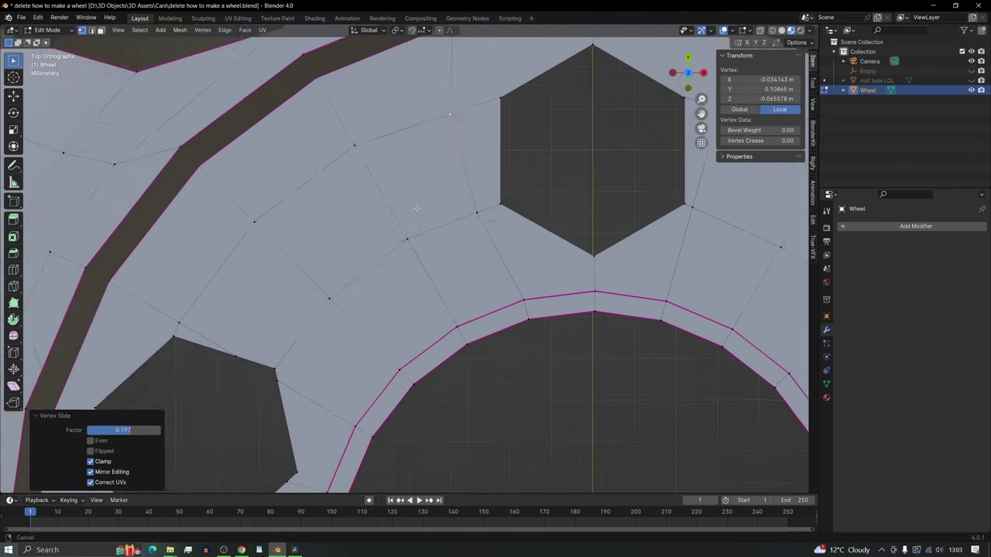
{"action": "middle_click_drag", "start_coordinate": [350, 272], "coordinate": [487, 193], "text": "shift"}
{"action": "middle_click_drag", "start_coordinate": [414, 284], "coordinate": [449, 228], "text": "shift"}
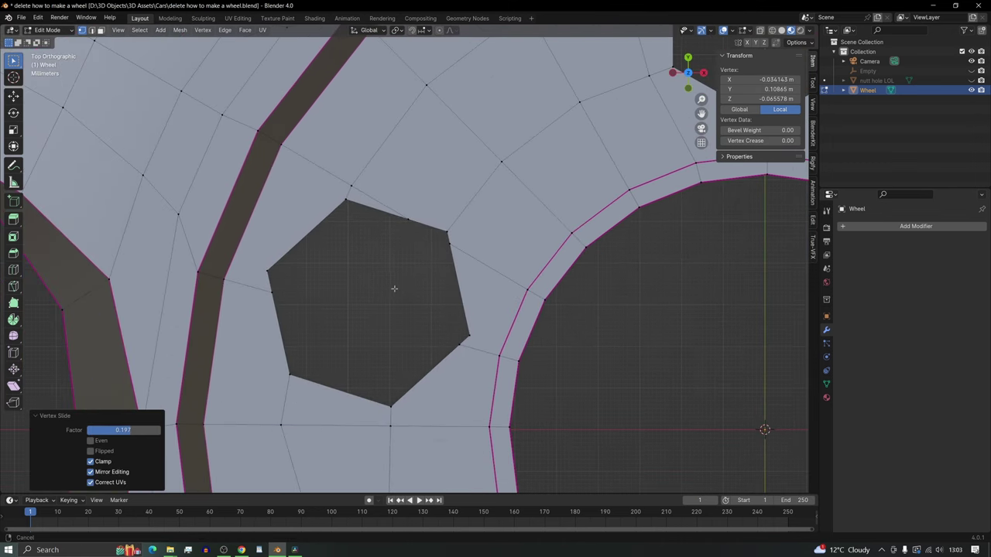
{"action": "middle_click_drag", "start_coordinate": [394, 287], "coordinate": [373, 294], "text": "shift"}
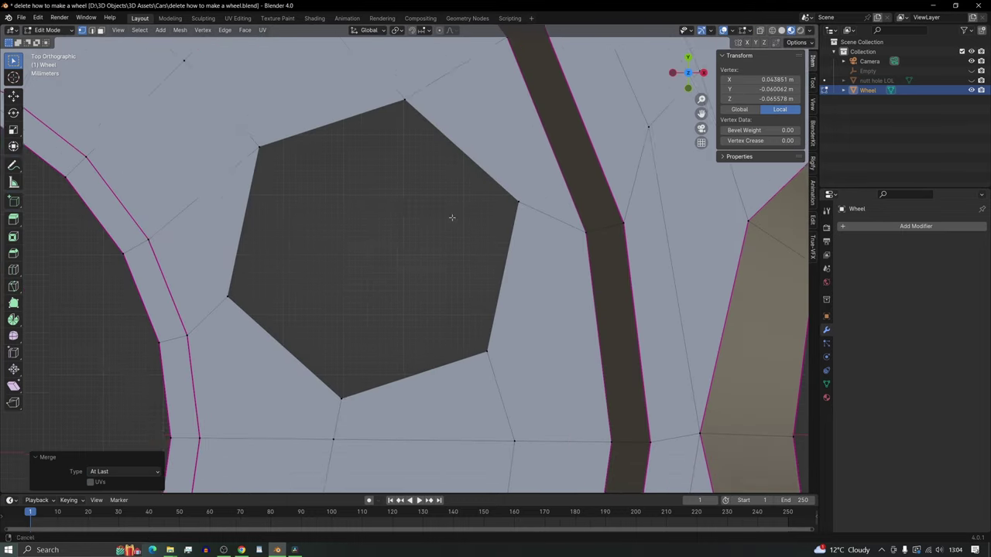
- Select the boundary edge loops of all five nut holes and set their mean crease to 1.00
{"action": "scroll", "coordinate": [443, 228], "scroll_direction": "down", "scroll_amount": 4}
{"action": "middle_click_drag", "start_coordinate": [453, 217], "coordinate": [428, 195], "text": "shift"}
{"action": "scroll", "coordinate": [442, 228], "scroll_direction": "down", "scroll_amount": 4}
{"action": "scroll", "coordinate": [423, 231], "scroll_direction": "up", "scroll_amount": 2}
{"action": "middle_click_drag", "start_coordinate": [422, 230], "coordinate": [441, 302]}
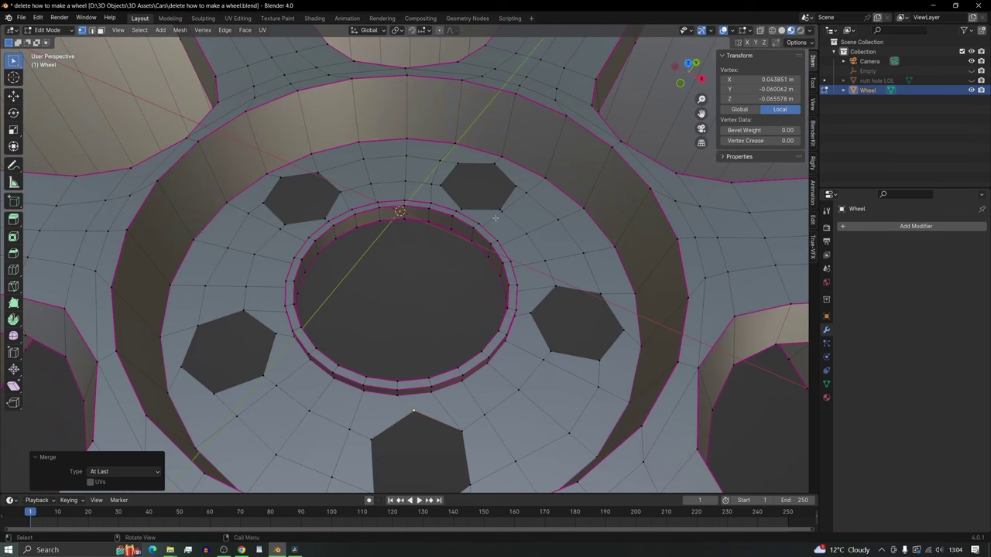
{"action": "left_click", "coordinate": [484, 210], "text": "alt"}
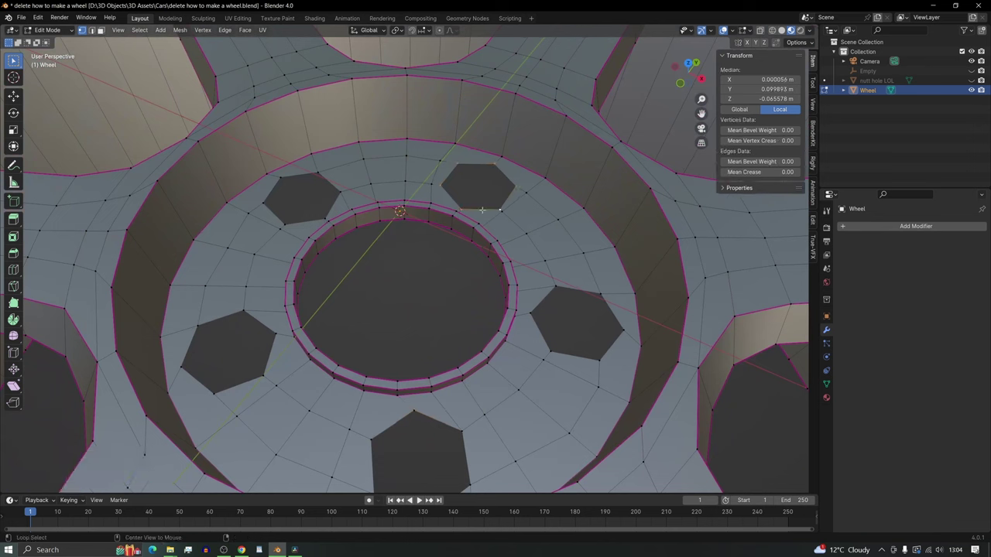
{"action": "left_click", "coordinate": [538, 302], "text": "alt+shift"}
{"action": "left_click", "coordinate": [440, 421], "text": "alt+shift"}
{"action": "left_click", "coordinate": [265, 325], "text": "alt+shift"}
{"action": "left_click", "coordinate": [268, 204], "text": "alt+shift"}
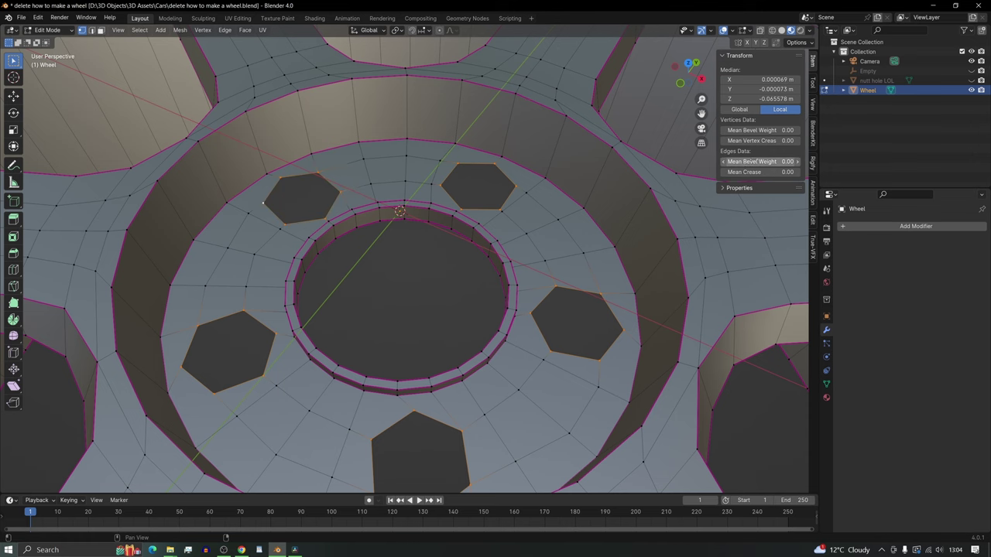
{"action": "left_click_drag", "start_coordinate": [748, 171], "coordinate": [798, 171]}
- Extrude the five nut hole loops downward along Z by about 0.067 m to form the hole walls
{"action": "middle_click_drag", "start_coordinate": [509, 315], "coordinate": [509, 285]}
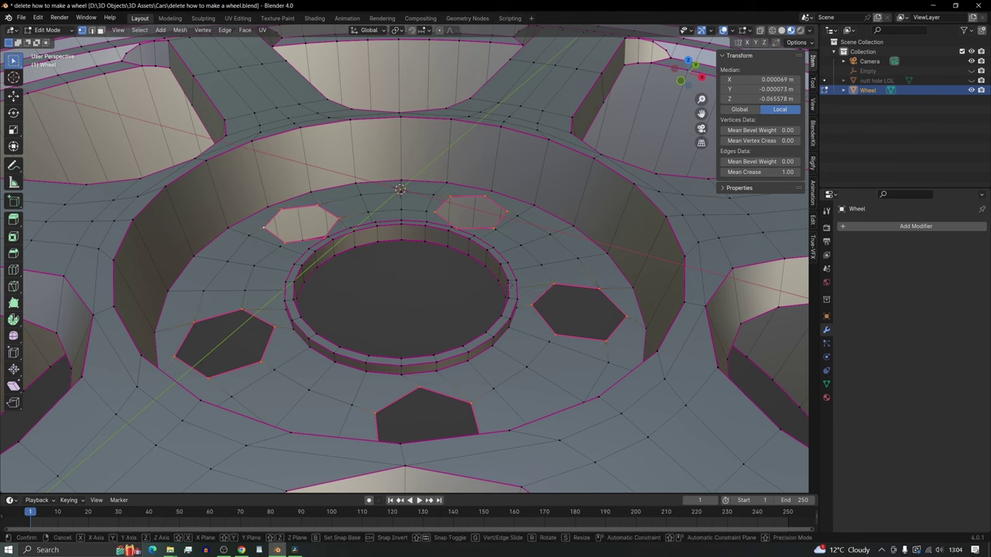
{"action": "key", "text": "e"}
{"action": "key", "text": "z"}
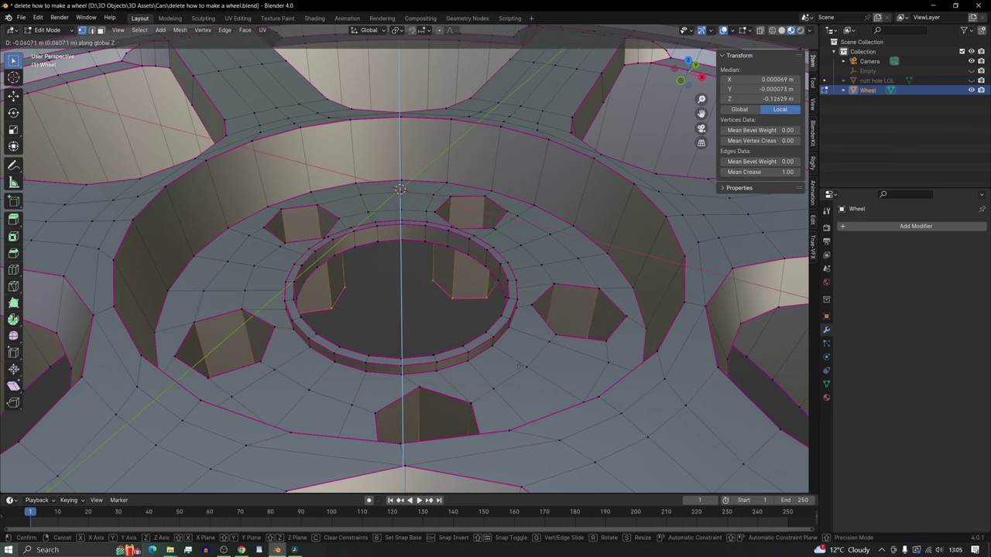
{"action": "left_click", "coordinate": [520, 374]}
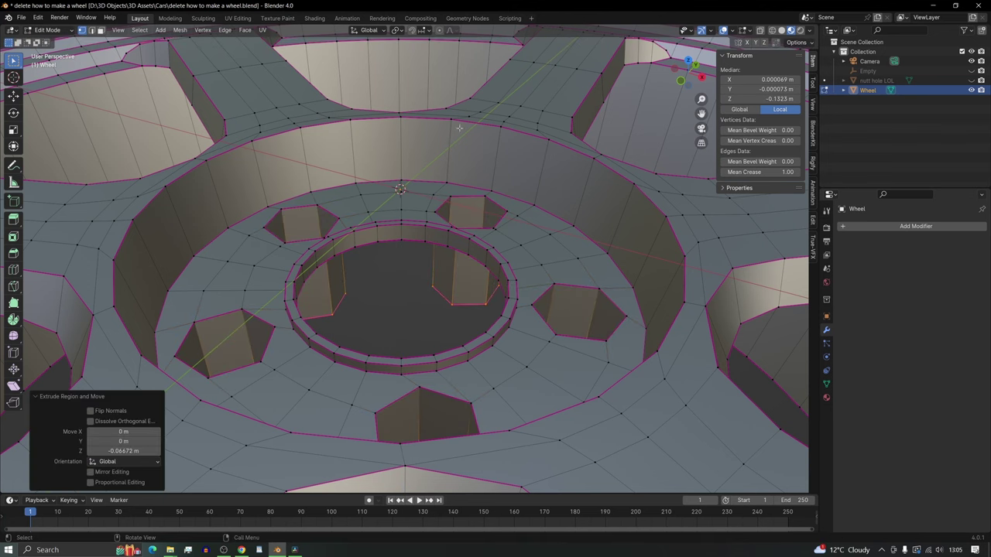
- Scale the lower loops of the five nut holes to about 0.767, each around its own centre
{"action": "left_click", "coordinate": [390, 31]}
{"action": "left_click", "coordinate": [688, 62]}
{"action": "key", "text": "s"}
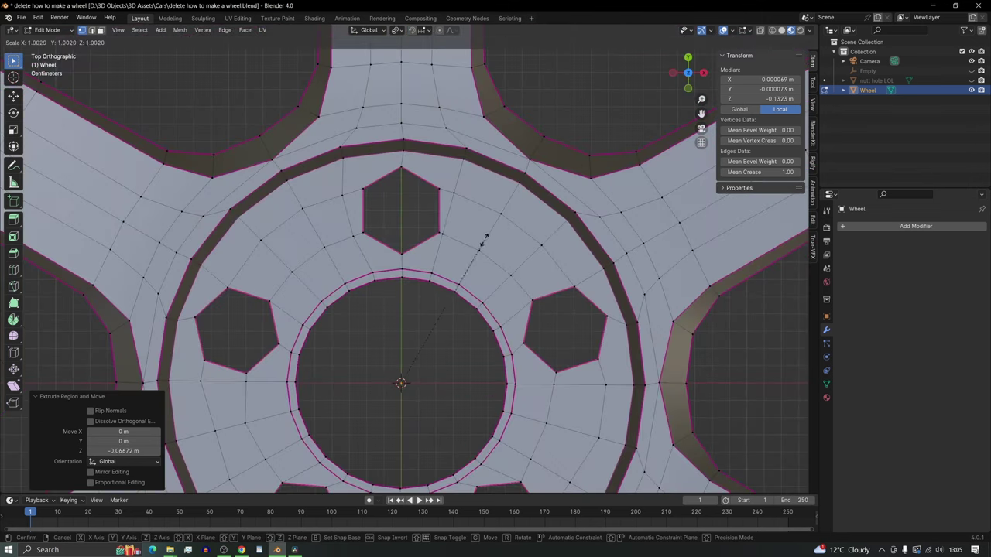
{"action": "left_click", "coordinate": [454, 267]}
{"action": "middle_click_drag", "start_coordinate": [454, 267], "coordinate": [421, 312]}
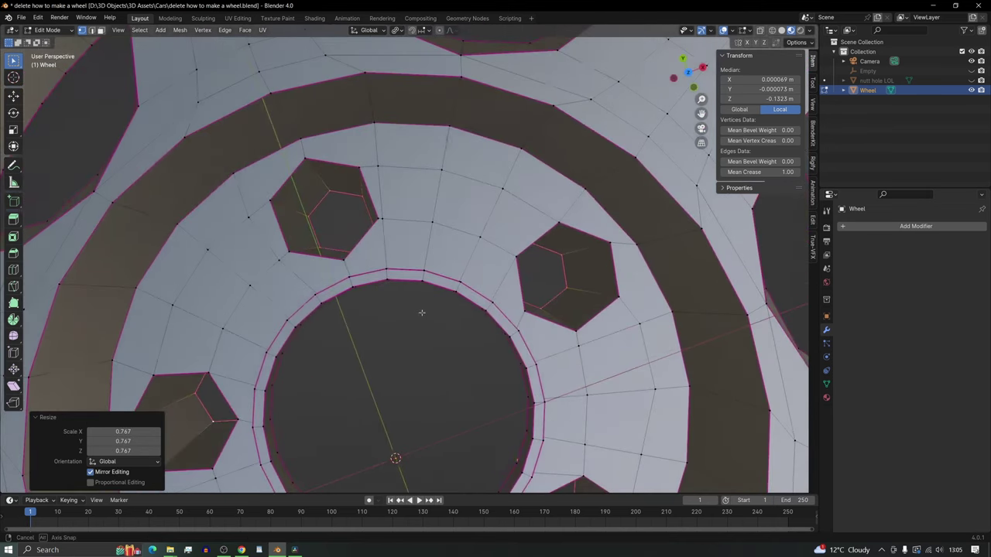
- Extrude the lower nut hole loops inward, scaling them to about 0.689 to form a flat lip in each hole
{"action": "left_click", "coordinate": [687, 78]}
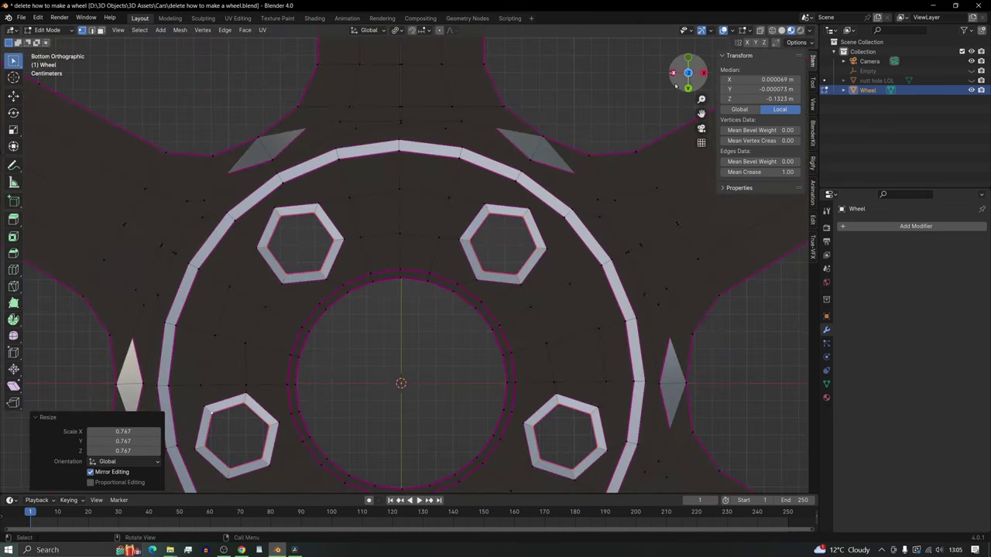
{"action": "left_click", "coordinate": [687, 74]}
{"action": "key", "text": "s"}
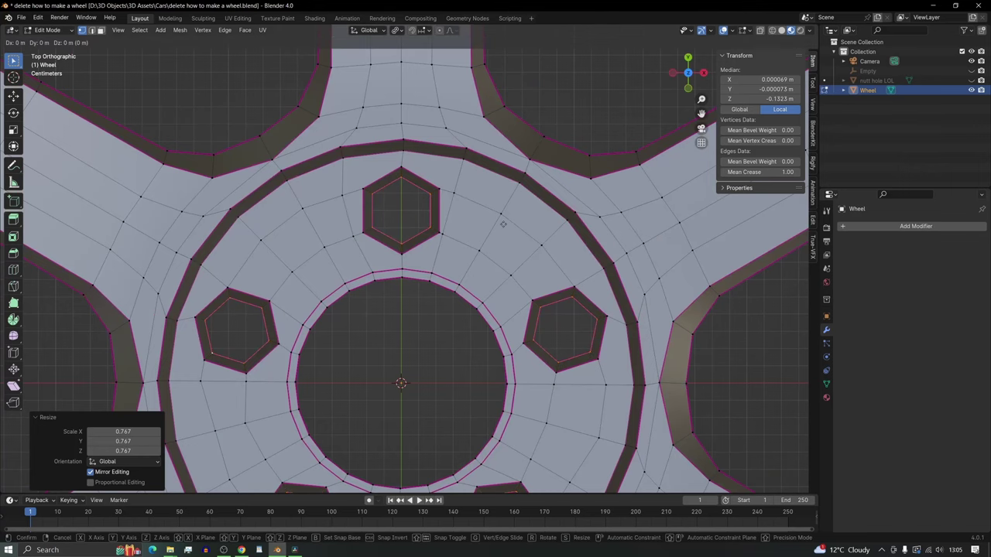
{"action": "left_click", "coordinate": [449, 265]}
- Return to Object Mode and add a level 3 Subdivision modifier to the wheel
{"action": "middle_click_drag", "start_coordinate": [445, 267], "coordinate": [381, 313]}
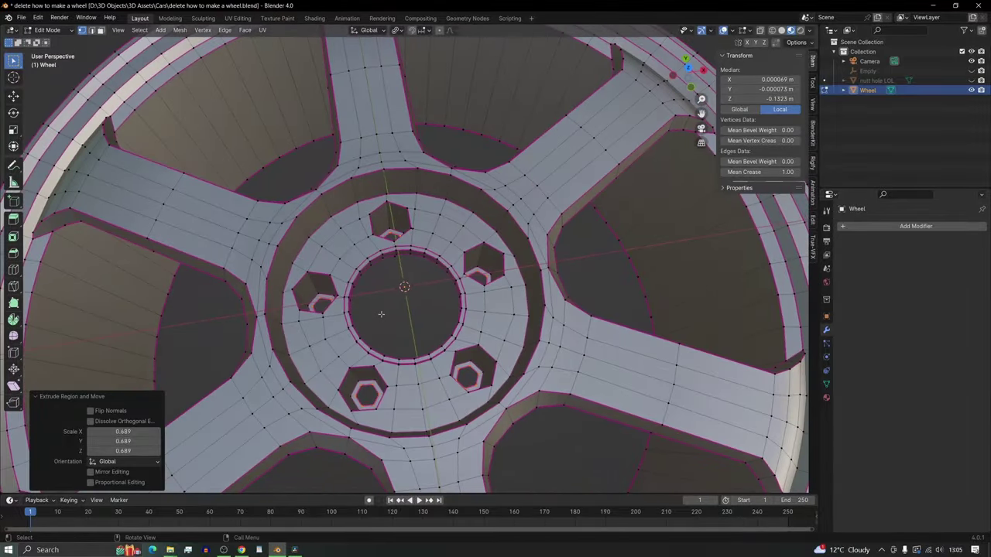
{"action": "scroll", "coordinate": [383, 325], "scroll_direction": "up", "scroll_amount": 3}
{"action": "scroll", "coordinate": [418, 330], "scroll_direction": "up", "scroll_amount": 2}
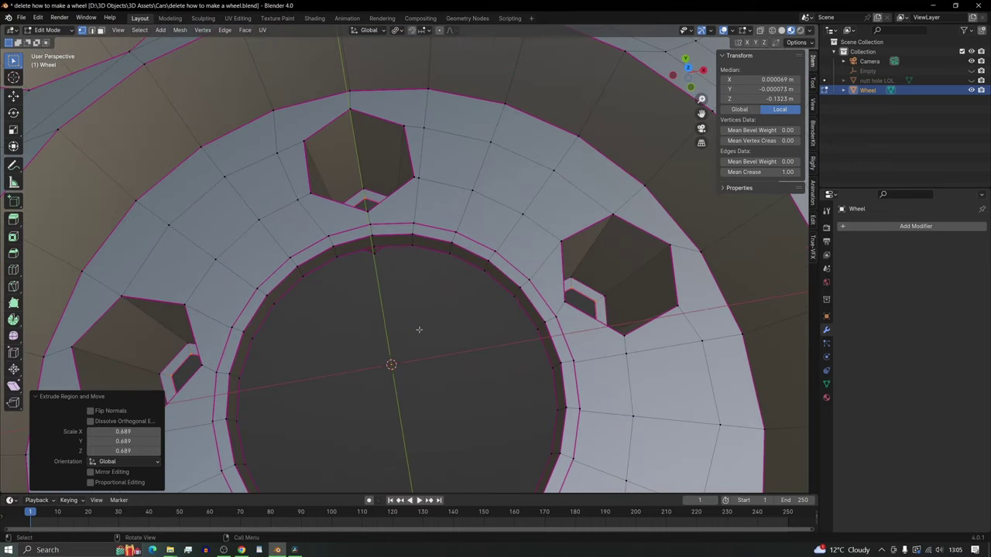
{"action": "middle_click_drag", "start_coordinate": [419, 330], "coordinate": [450, 272]}
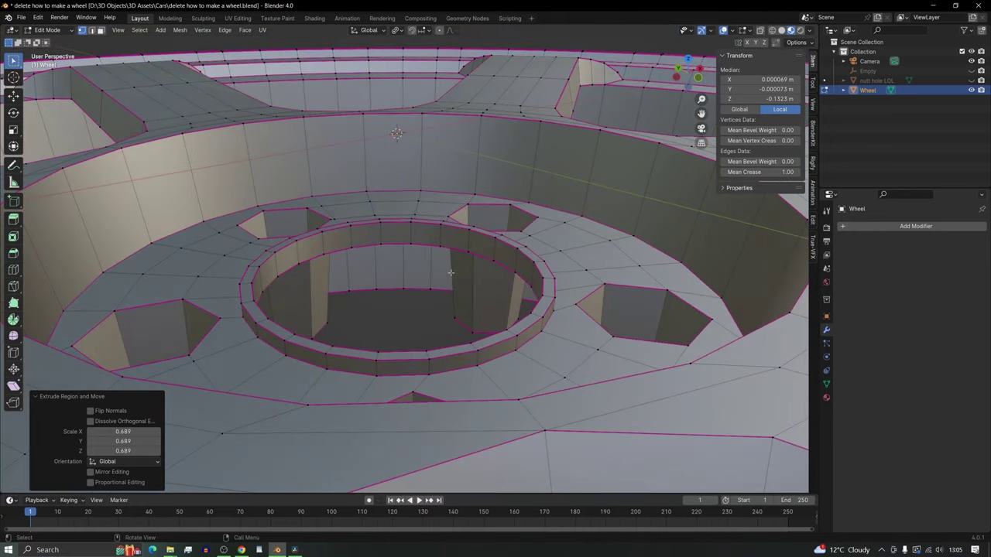
{"action": "middle_click_drag", "start_coordinate": [502, 294], "coordinate": [489, 307]}
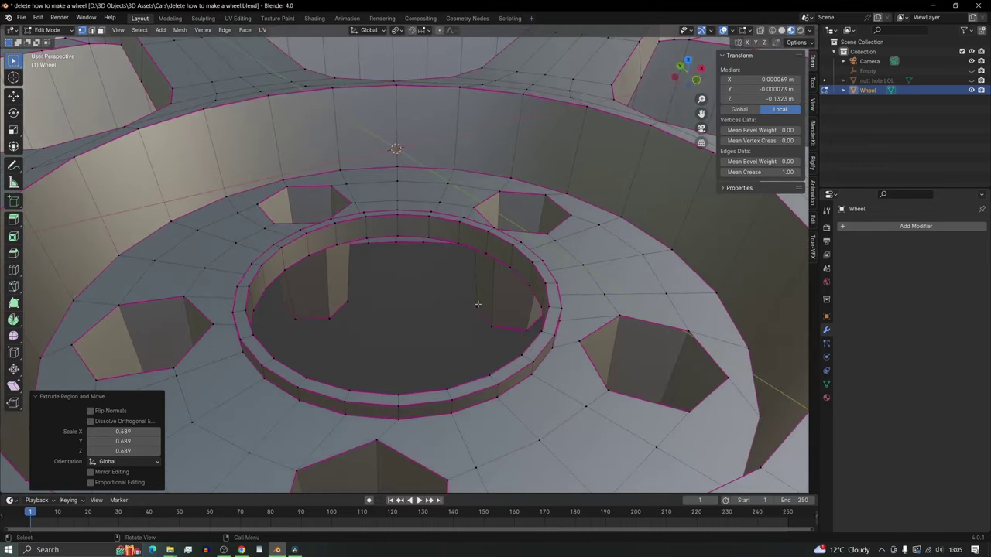
{"action": "key", "text": "Tab"}
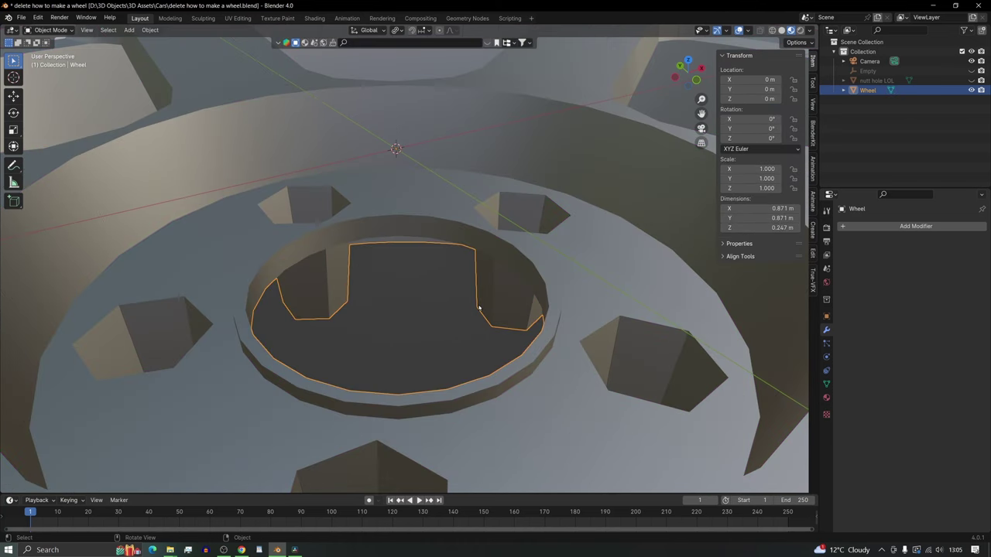
{"action": "key", "text": "ctrl+3"}
- Examine the smoothed nut holes, centre bore and spokes from above and from low angles
{"action": "middle_click_drag", "start_coordinate": [512, 343], "coordinate": [450, 359]}
{"action": "scroll", "coordinate": [441, 340], "scroll_direction": "up", "scroll_amount": 3}
{"action": "scroll", "coordinate": [440, 339], "scroll_direction": "up", "scroll_amount": 3}
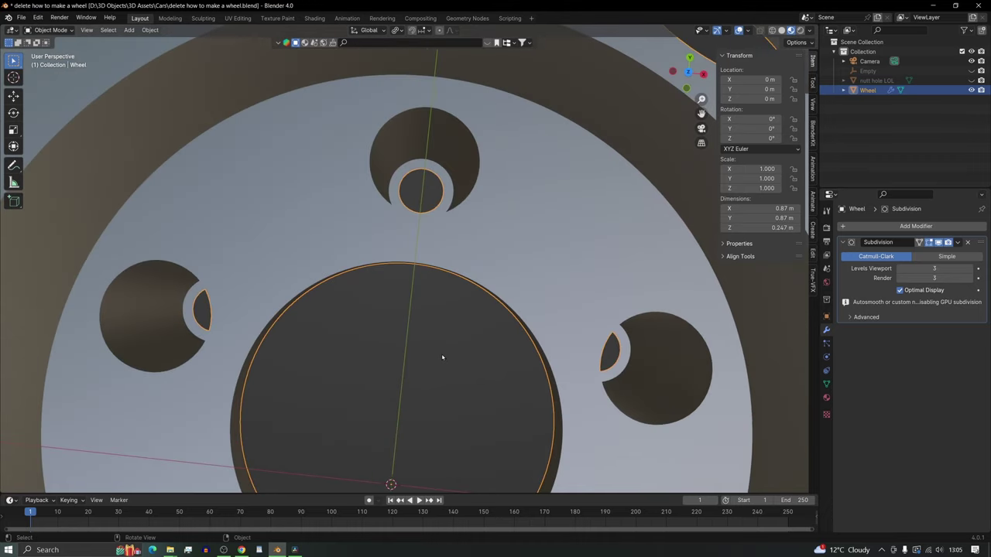
{"action": "scroll", "coordinate": [435, 358], "scroll_direction": "down", "scroll_amount": 4}
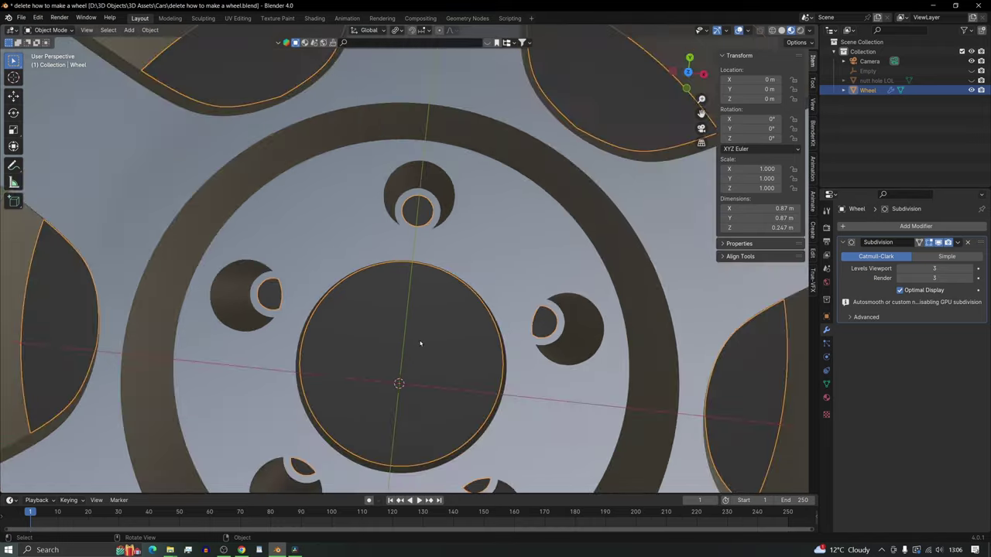
{"action": "middle_click_drag", "start_coordinate": [420, 340], "coordinate": [221, 400]}
{"action": "scroll", "coordinate": [221, 400], "scroll_direction": "down", "scroll_amount": 7}
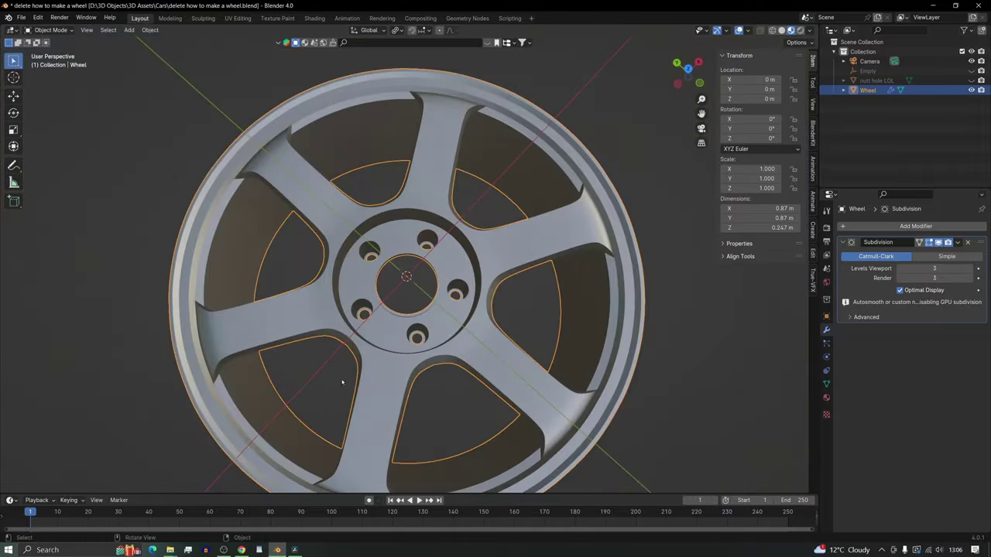
{"action": "middle_click_drag", "start_coordinate": [401, 336], "coordinate": [406, 262]}
{"action": "scroll", "coordinate": [383, 344], "scroll_direction": "up", "scroll_amount": 3}
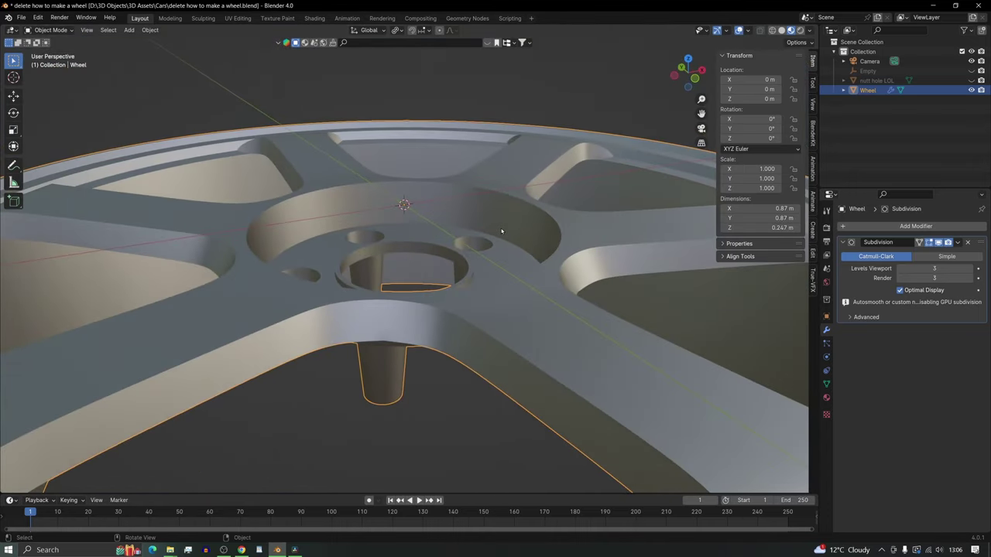
{"action": "middle_click_drag", "start_coordinate": [508, 233], "coordinate": [435, 338]}
- Bevel the hub recess's upper rim loop with 2 segments about 0.0028 m wide and set its mean crease to 0
{"action": "key", "text": "Tab"}
{"action": "scroll", "coordinate": [452, 263], "scroll_direction": "up", "scroll_amount": 3}
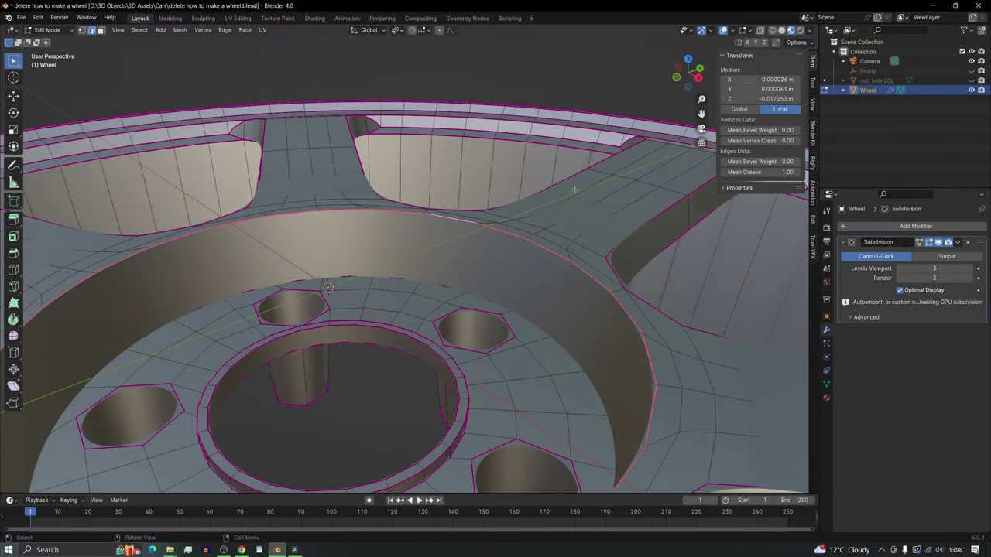
{"action": "key", "text": "ctrl+b"}
{"action": "scroll", "coordinate": [549, 244], "scroll_direction": "up", "scroll_amount": 1}
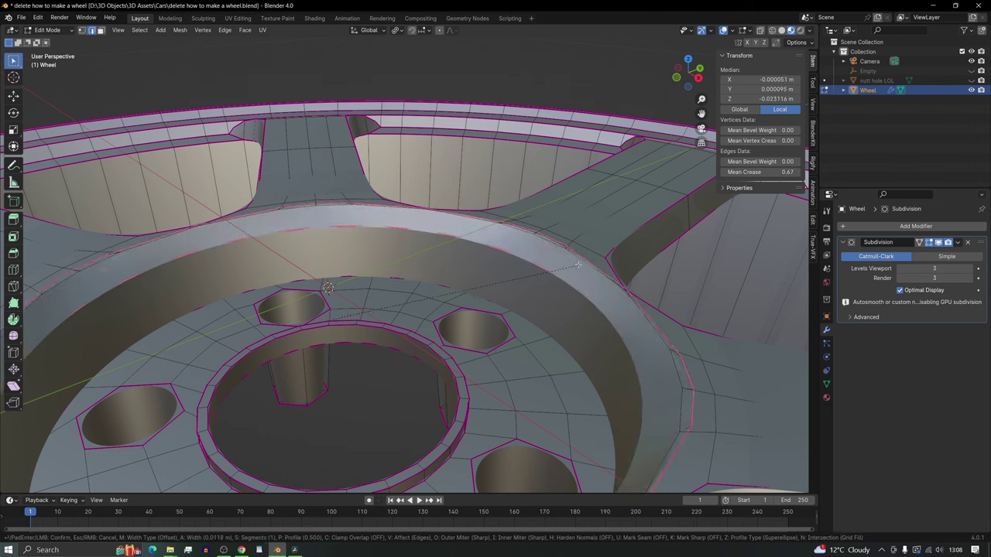
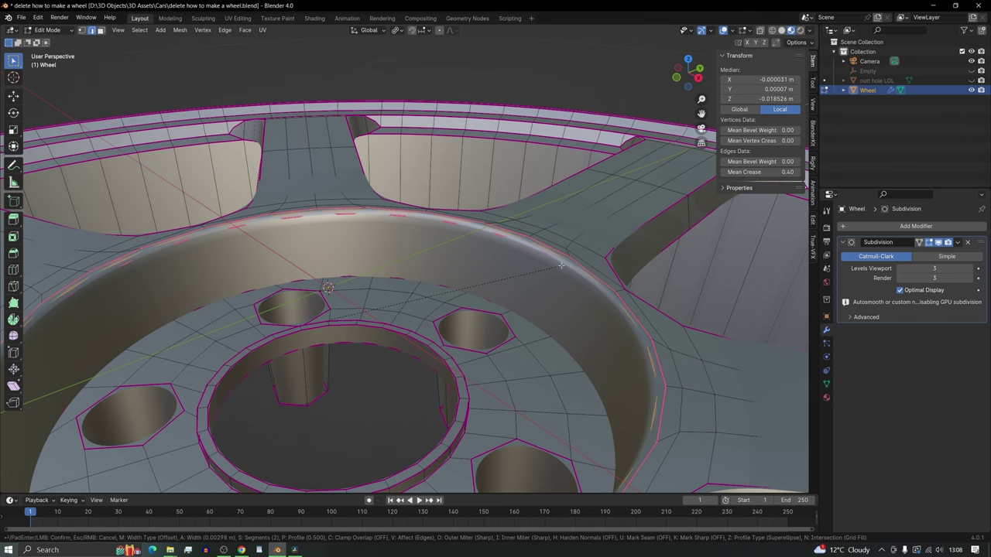
{"action": "left_click", "coordinate": [561, 265]}
{"action": "left_click_drag", "start_coordinate": [762, 172], "coordinate": [727, 172]}
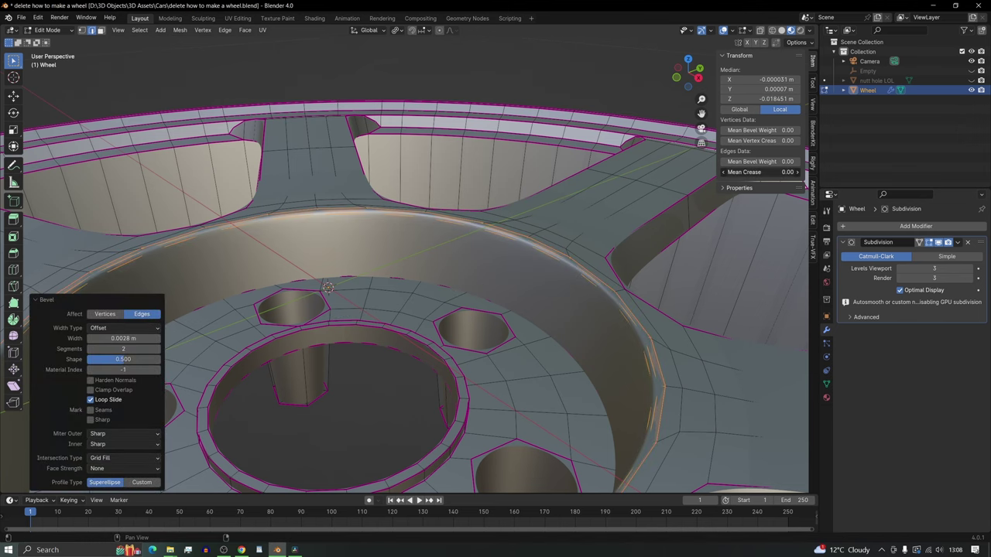
- Edge Slide the loop just below the hub recess's bevelled upper rim along the wall, ending with a factor of about -0.385
{"action": "middle_click_drag", "start_coordinate": [576, 237], "coordinate": [471, 311]}
{"action": "scroll", "coordinate": [522, 227], "scroll_direction": "up", "scroll_amount": 3}
{"action": "middle_click_drag", "start_coordinate": [526, 232], "coordinate": [599, 309]}
{"action": "key", "text": "Tab"}
{"action": "scroll", "coordinate": [610, 279], "scroll_direction": "down", "scroll_amount": 5}
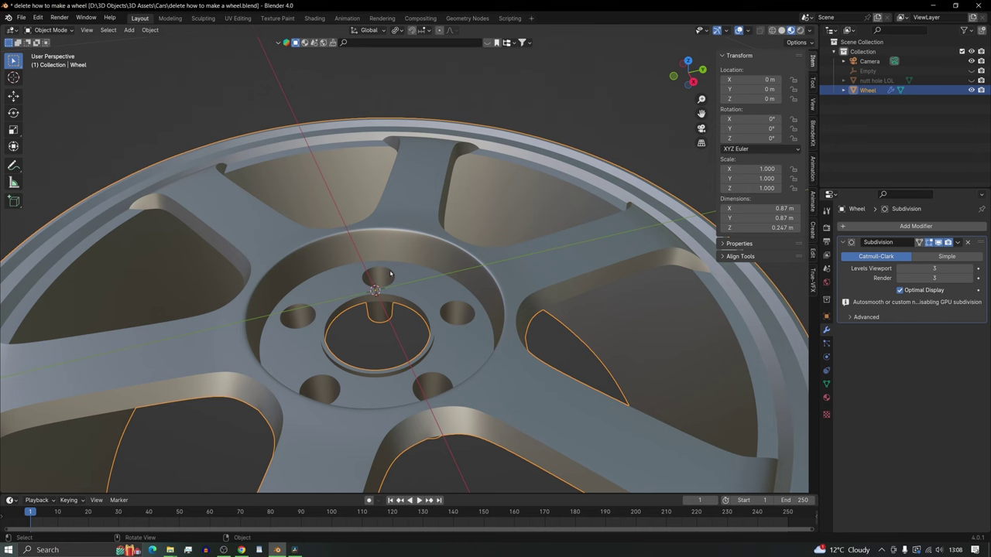
{"action": "scroll", "coordinate": [437, 325], "scroll_direction": "up", "scroll_amount": 3}
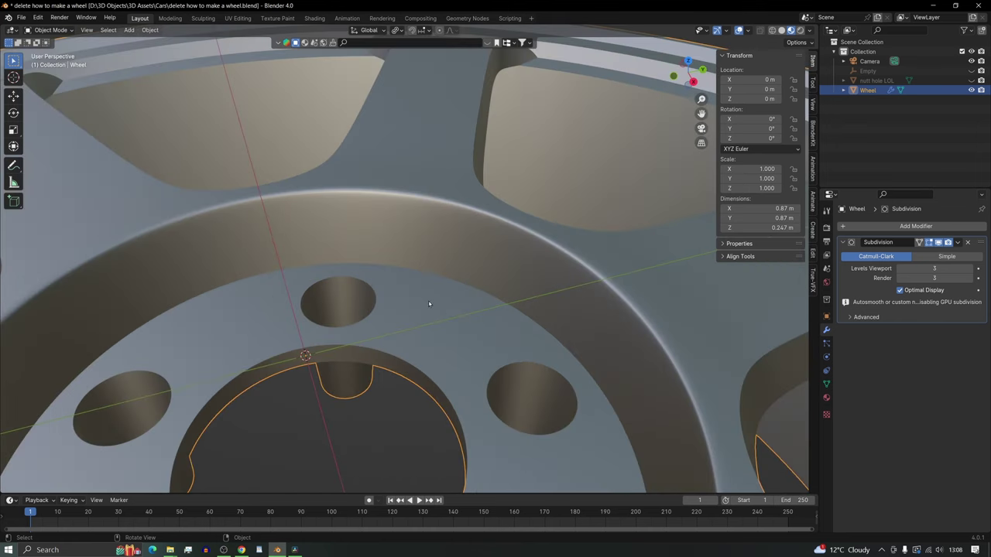
{"action": "key", "text": "Tab"}
{"action": "scroll", "coordinate": [428, 302], "scroll_direction": "up", "scroll_amount": 2}
{"action": "middle_click_drag", "start_coordinate": [430, 300], "coordinate": [460, 369]}
{"action": "left_click", "coordinate": [429, 318], "text": "alt"}
{"action": "key", "text": "g"}
{"action": "key", "text": "g"}
{"action": "left_click", "coordinate": [442, 327]}
{"action": "key", "text": "g"}
{"action": "key", "text": "g"}
{"action": "left_click", "coordinate": [436, 316]}
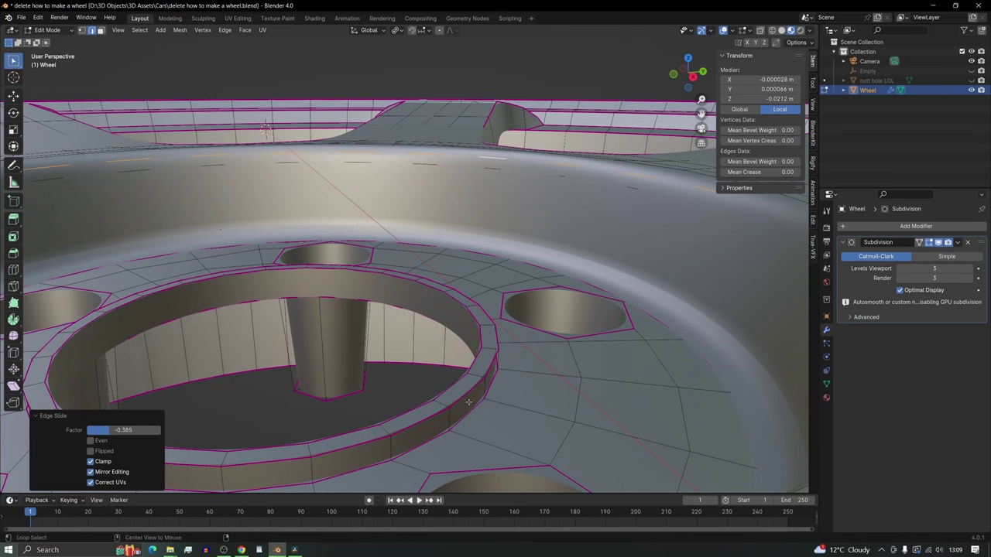
- Soften the outer top edge loop of the raised centre bore ring, trying a mean crease of 0.5 and settling on 0.2
{"action": "left_click", "coordinate": [469, 391], "text": "alt"}
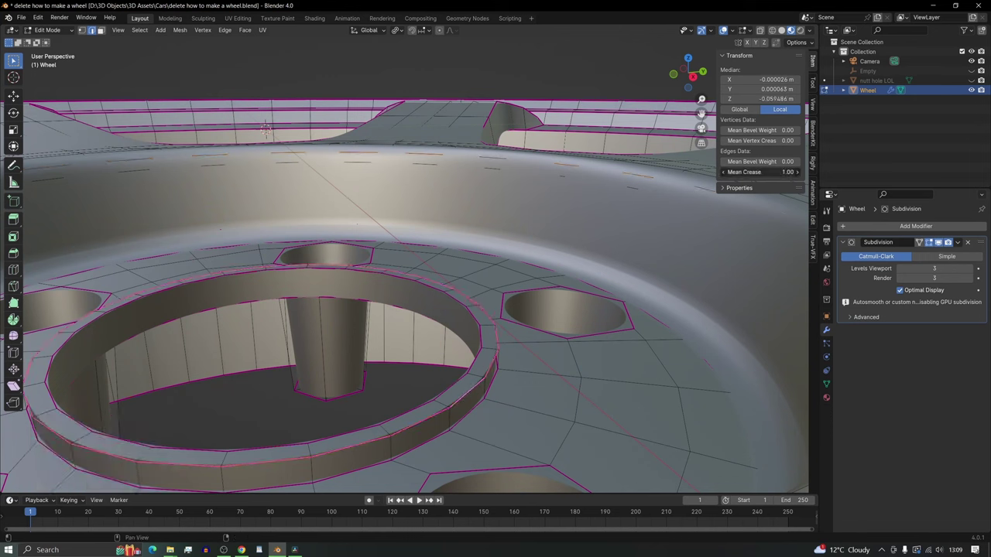
{"action": "key", "text": "Return"}
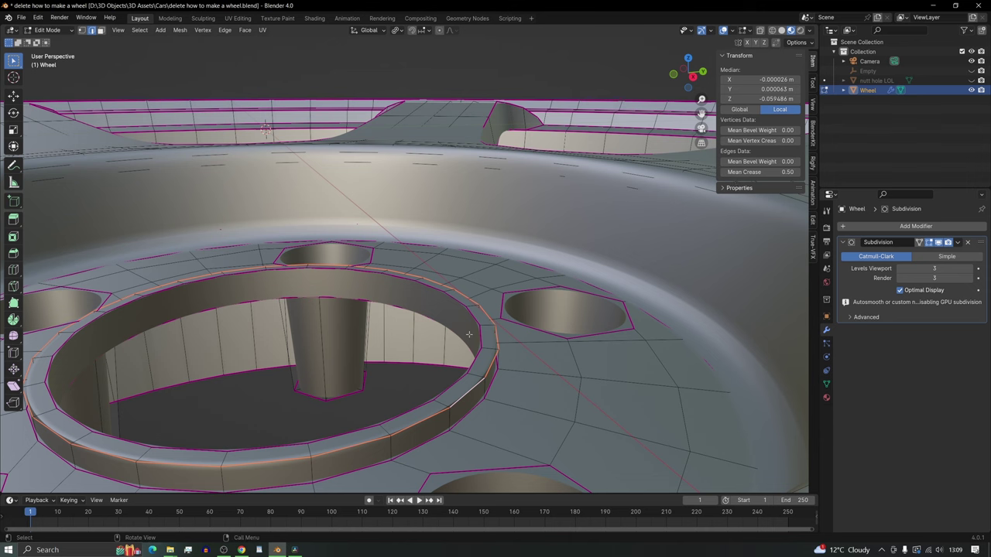
{"action": "key", "text": "Tab"}
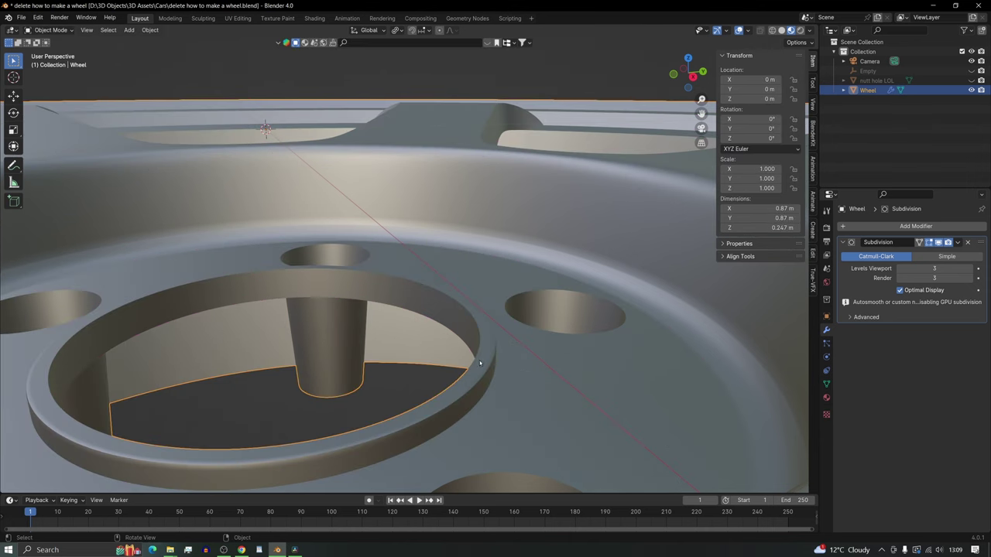
{"action": "key", "text": "Tab"}
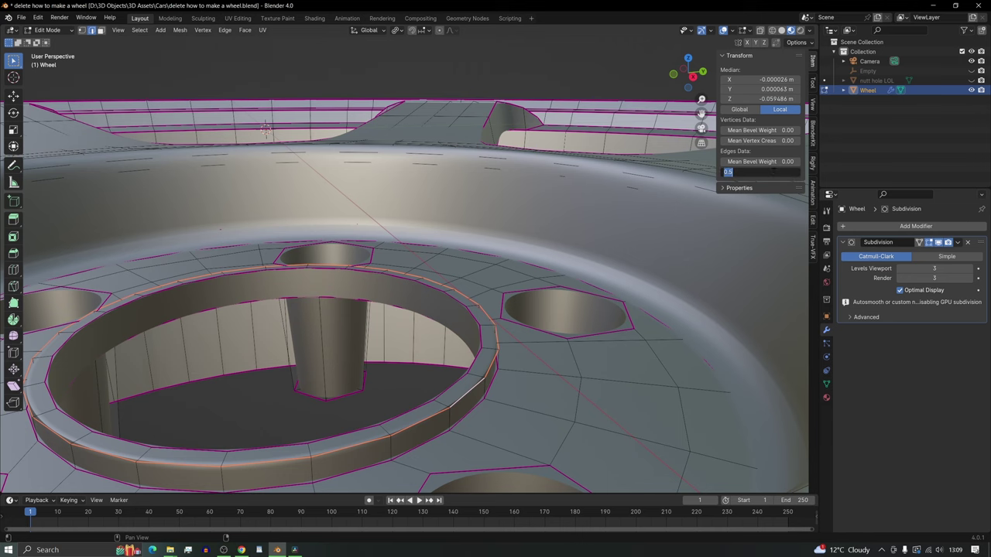
{"action": "type", "text": "0.2"}
{"action": "key", "text": "Return"}
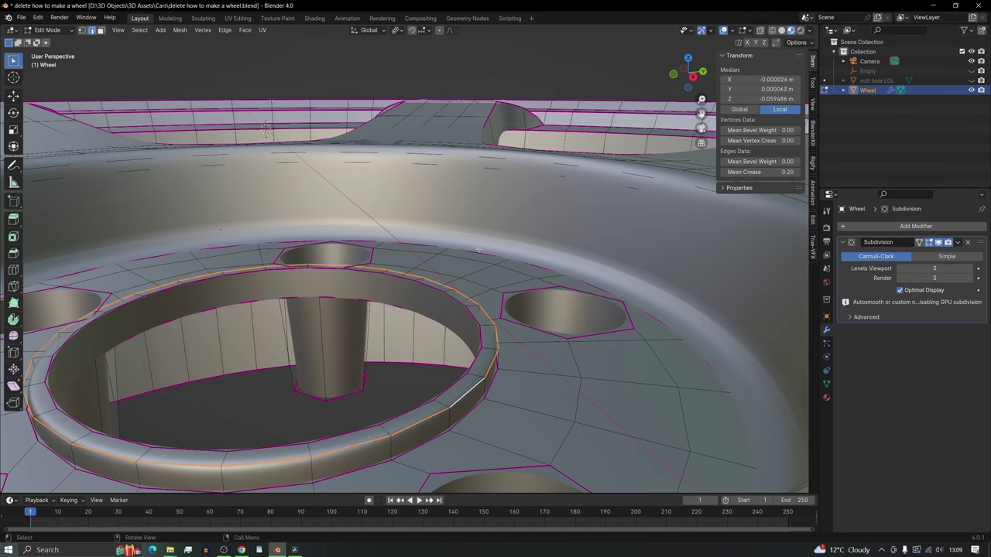
{"action": "key", "text": "Tab"}
{"action": "middle_click_drag", "start_coordinate": [453, 401], "coordinate": [414, 291]}
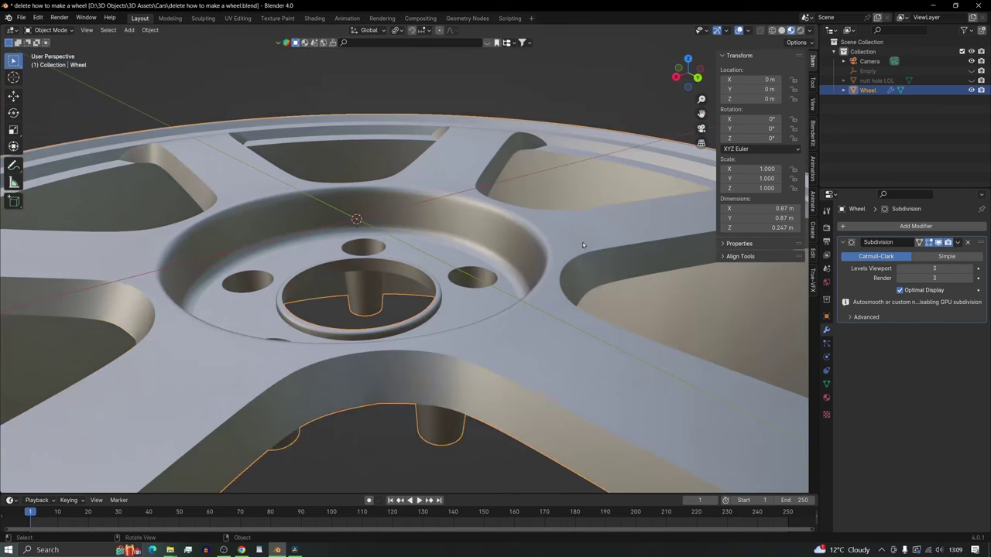
{"action": "middle_click_drag", "start_coordinate": [596, 256], "coordinate": [450, 344]}
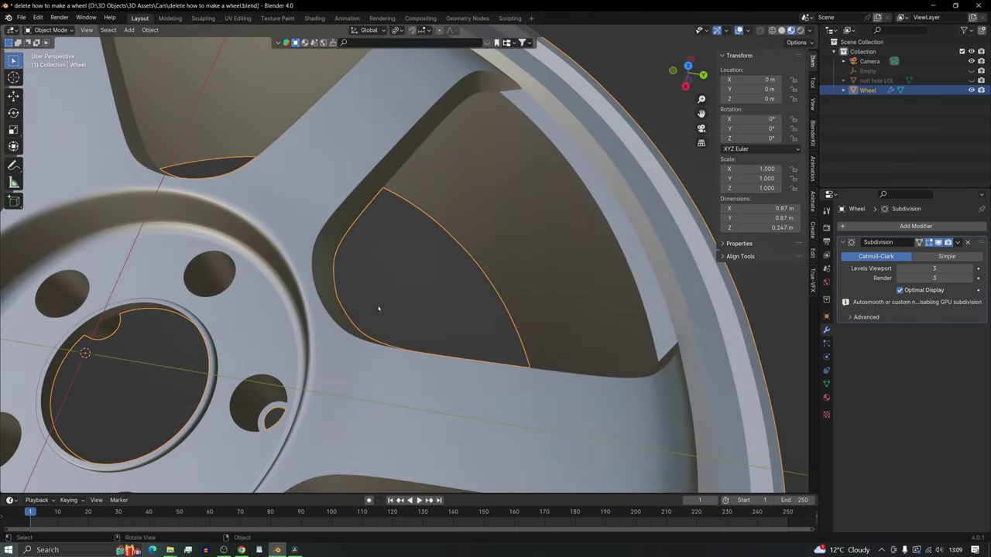
- Set the mean crease of the front edge loop around one spoke window to 0.5 and check the result in Object Mode
{"action": "key", "text": "Tab"}
{"action": "left_click", "coordinate": [326, 298], "text": "alt"}
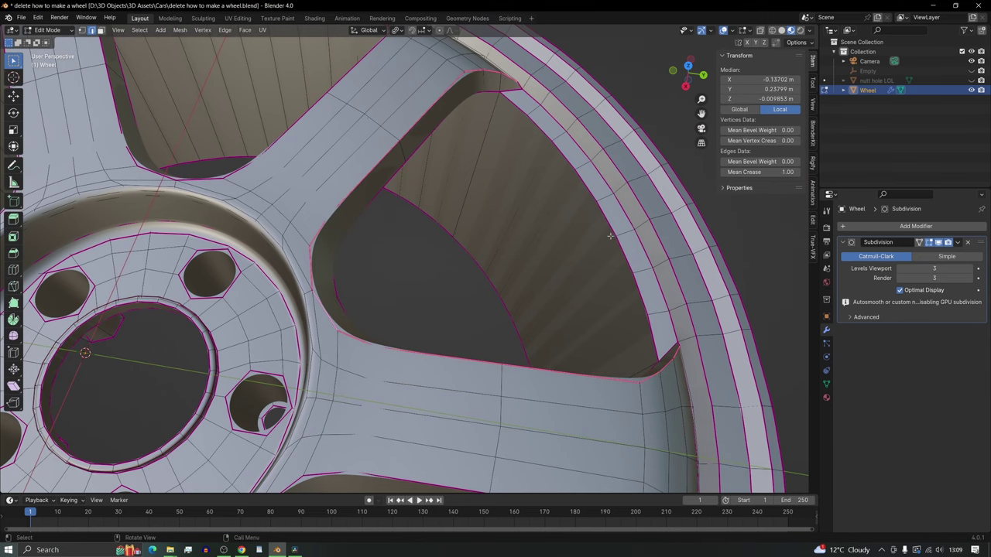
{"action": "middle_click_drag", "start_coordinate": [610, 236], "coordinate": [599, 200]}
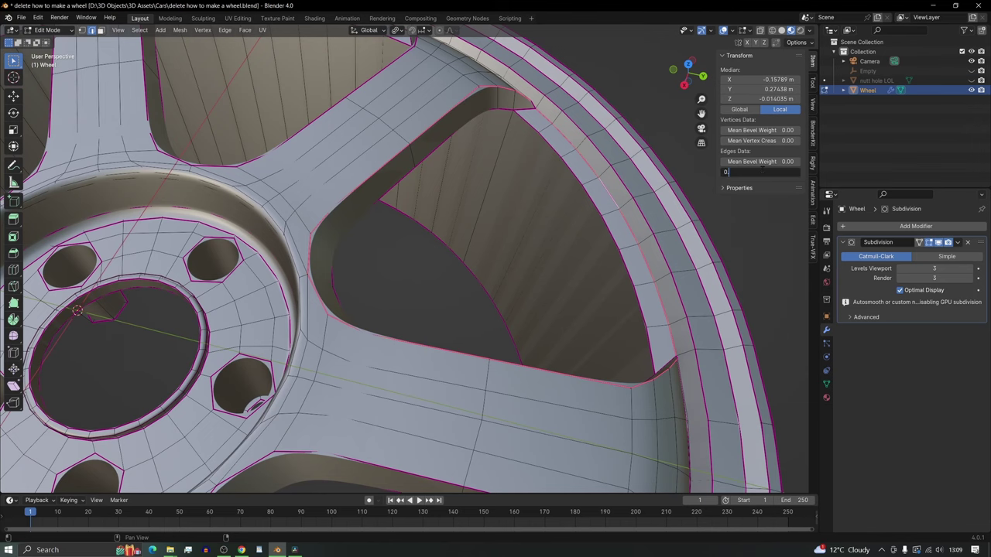
{"action": "type", "text": "5"}
{"action": "key", "text": "Return"}
{"action": "key", "text": "Tab"}
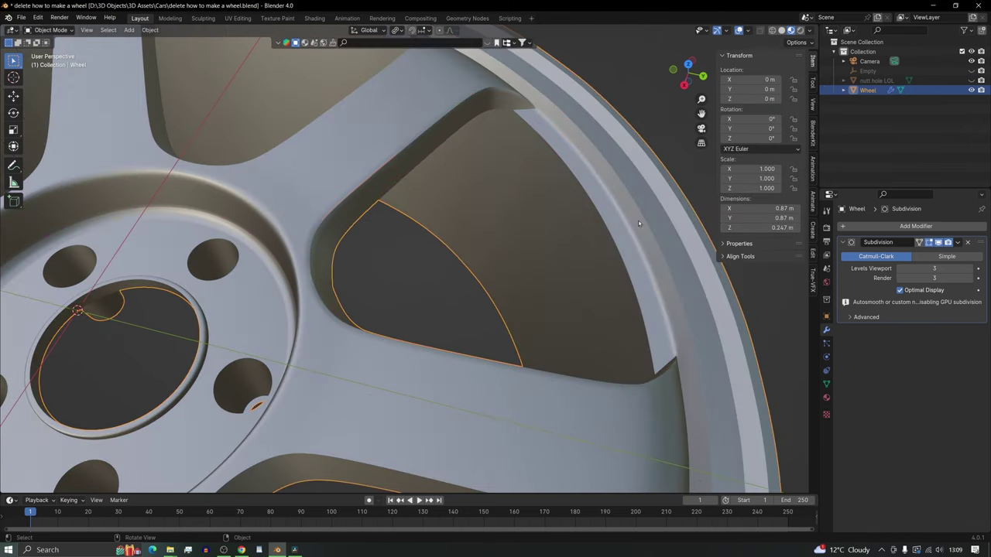
{"action": "middle_click_drag", "start_coordinate": [526, 229], "coordinate": [476, 272]}
{"action": "middle_click_drag", "start_coordinate": [358, 332], "coordinate": [474, 357]}
- Try mean crease values between 0 and 0.08 on the spoke window's front edge loop and inspect its corners
{"action": "key", "text": "Tab"}
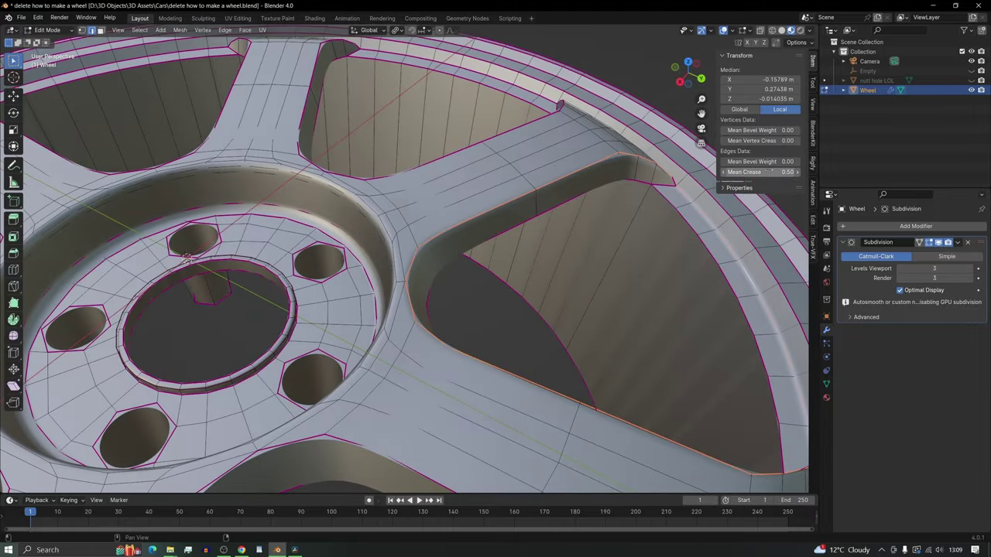
{"action": "left_click_drag", "start_coordinate": [759, 172], "coordinate": [725, 172]}
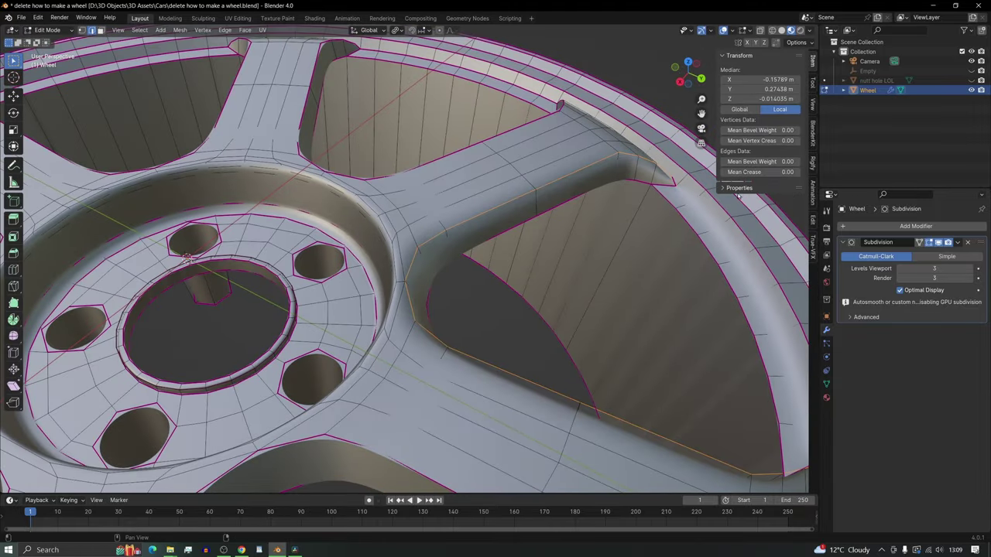
{"action": "middle_click_drag", "start_coordinate": [739, 196], "coordinate": [501, 190], "text": "shift"}
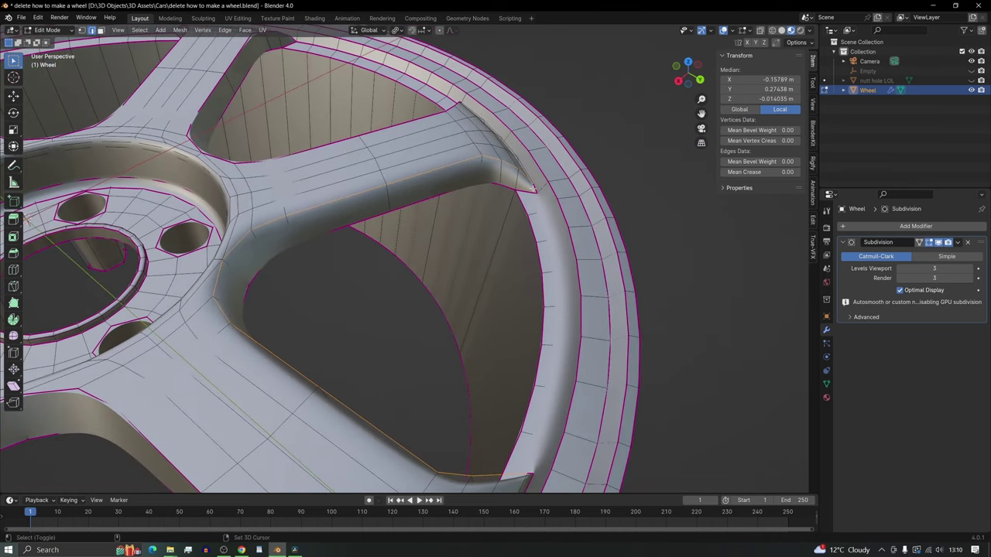
{"action": "middle_click_drag", "start_coordinate": [556, 278], "coordinate": [654, 272]}
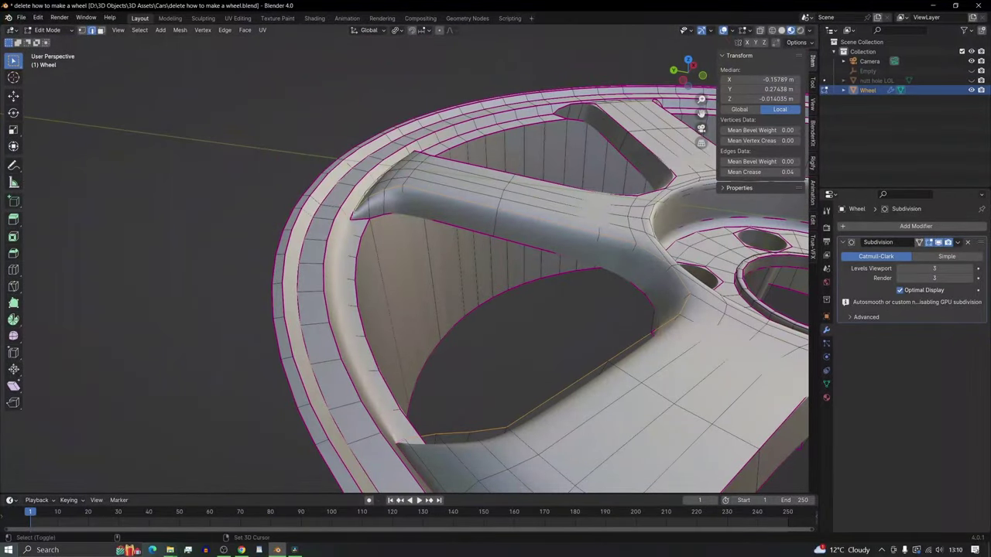
{"action": "middle_click_drag", "start_coordinate": [378, 211], "coordinate": [310, 210]}
{"action": "middle_click_drag", "start_coordinate": [486, 288], "coordinate": [571, 276]}
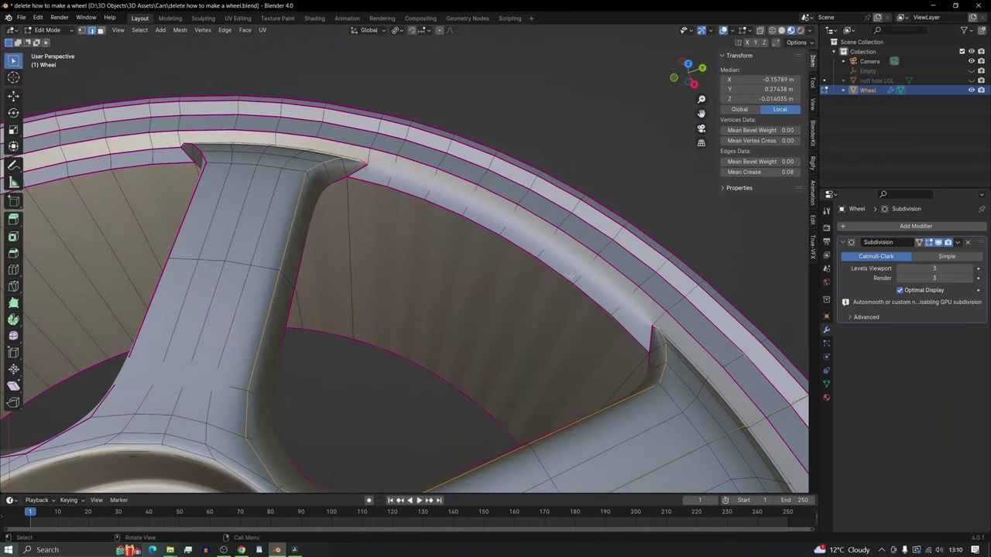
- Bevel the spoke window's front edge loop with 2 segments about 0.0039 m wide and set its mean crease to 0
{"action": "key", "text": "ctrl+b"}
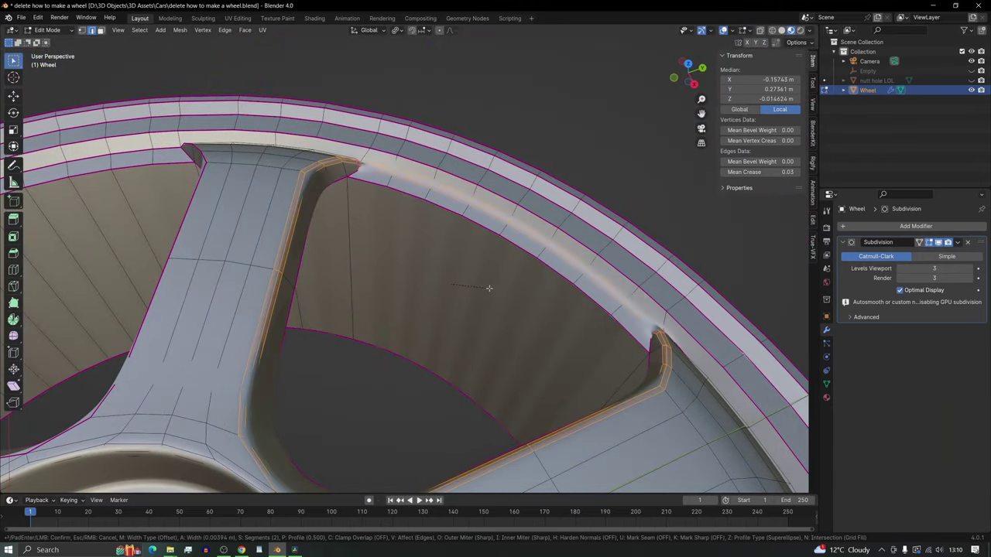
{"action": "left_click", "coordinate": [488, 288]}
{"action": "middle_click_drag", "start_coordinate": [547, 215], "coordinate": [483, 205]}
{"action": "left_click_drag", "start_coordinate": [780, 171], "coordinate": [752, 172]}
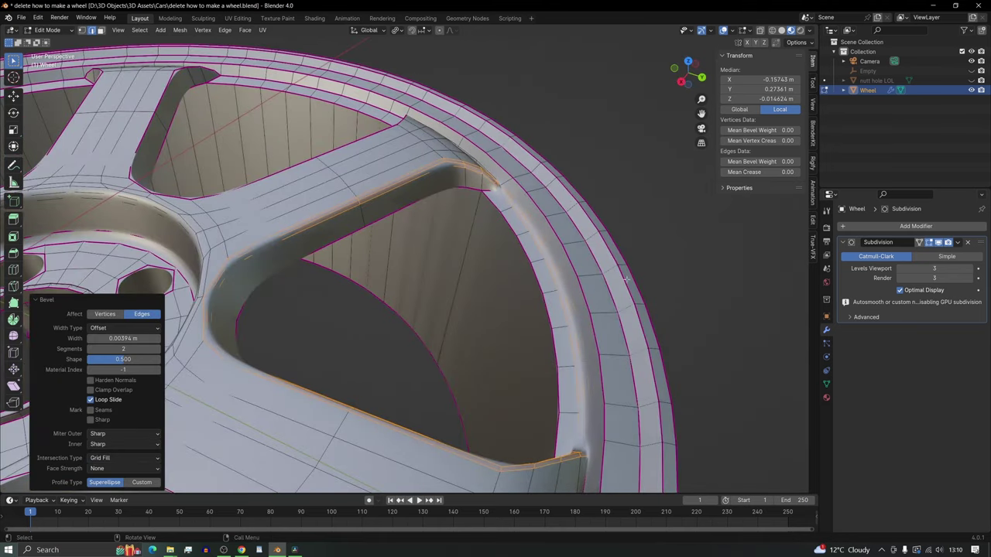
- Set the crease of the short edges at the bevelled spoke window's two outer corners to 0
{"action": "middle_click_drag", "start_coordinate": [625, 279], "coordinate": [332, 323]}
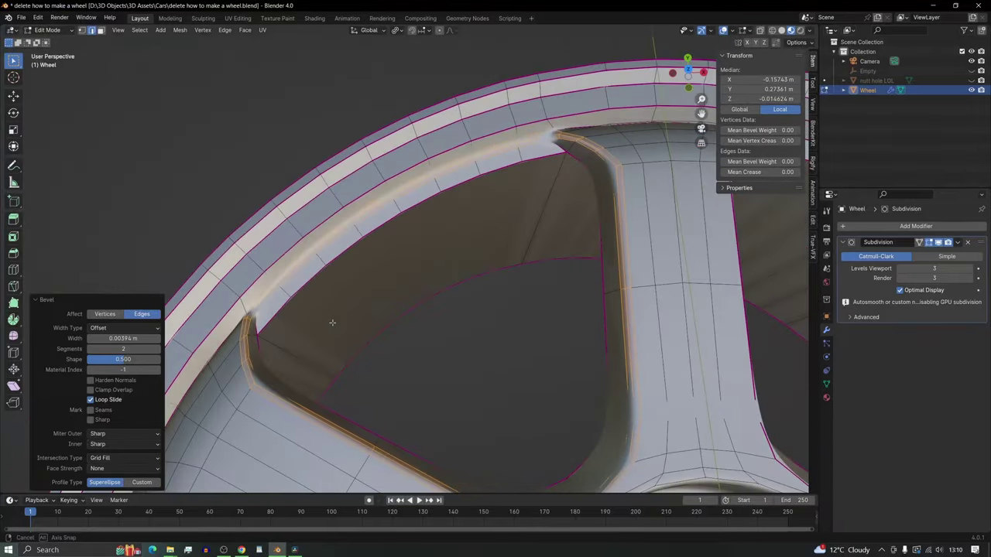
{"action": "scroll", "coordinate": [475, 228], "scroll_direction": "up", "scroll_amount": 4}
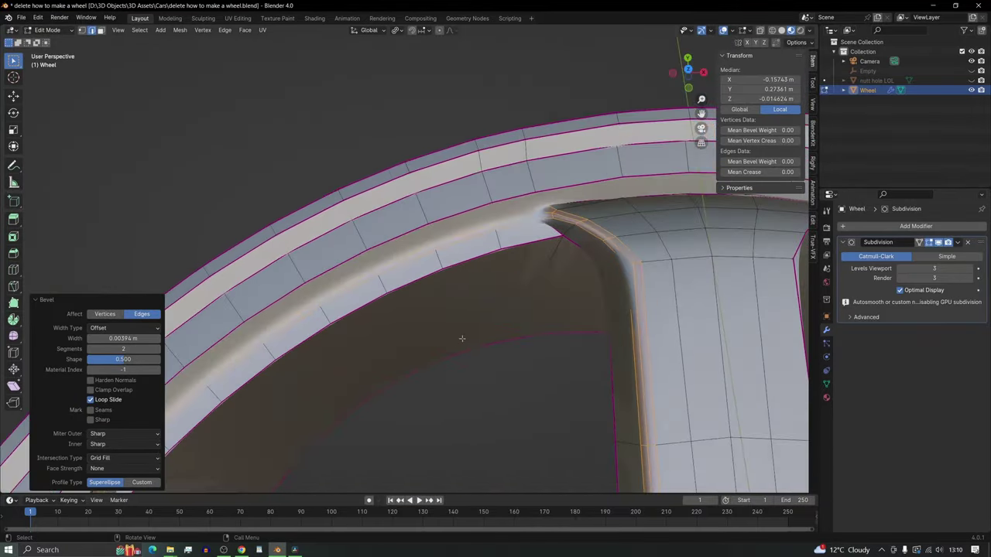
{"action": "left_click", "coordinate": [686, 195]}
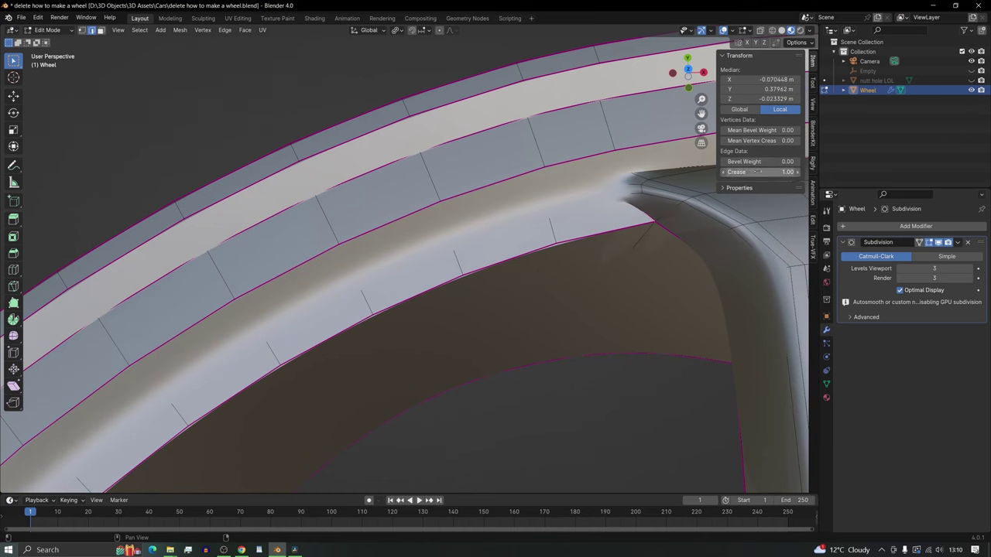
{"action": "middle_click_drag", "start_coordinate": [600, 245], "coordinate": [742, 159], "text": "shift"}
{"action": "scroll", "coordinate": [652, 314], "scroll_direction": "down", "scroll_amount": 3}
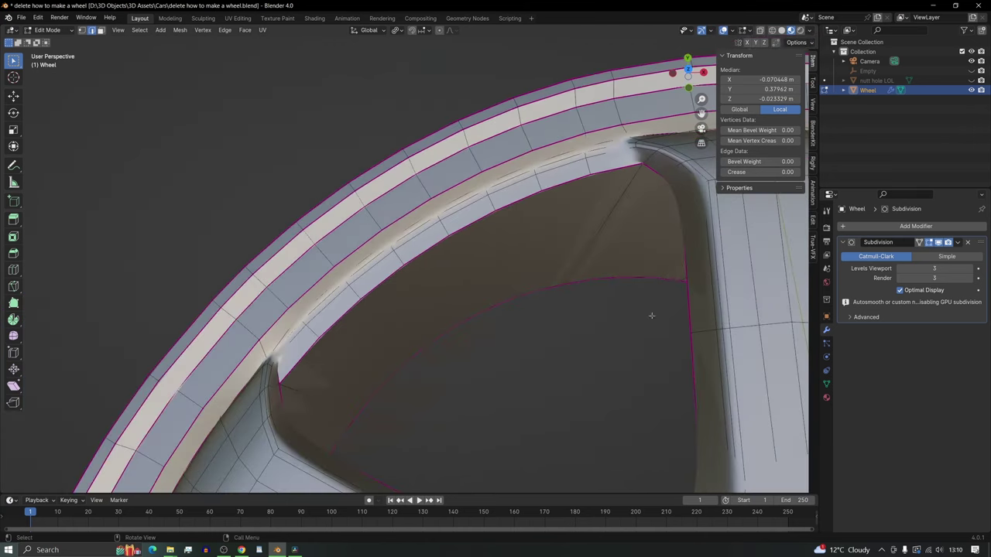
{"action": "middle_click_drag", "start_coordinate": [653, 314], "coordinate": [480, 267]}
{"action": "middle_click_drag", "start_coordinate": [614, 127], "coordinate": [590, 414]}
{"action": "scroll", "coordinate": [573, 250], "scroll_direction": "up", "scroll_amount": 2}
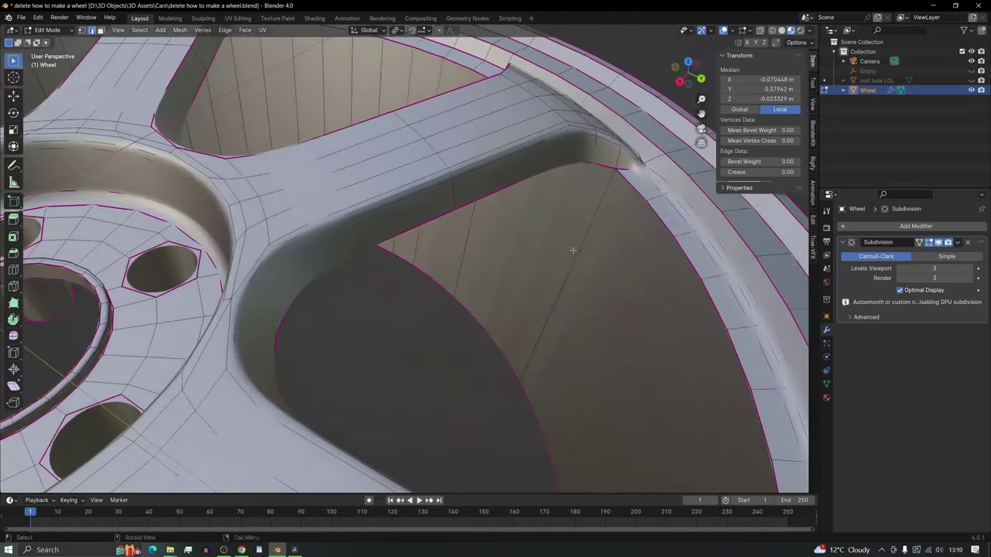
{"action": "middle_click_drag", "start_coordinate": [573, 250], "coordinate": [482, 345]}
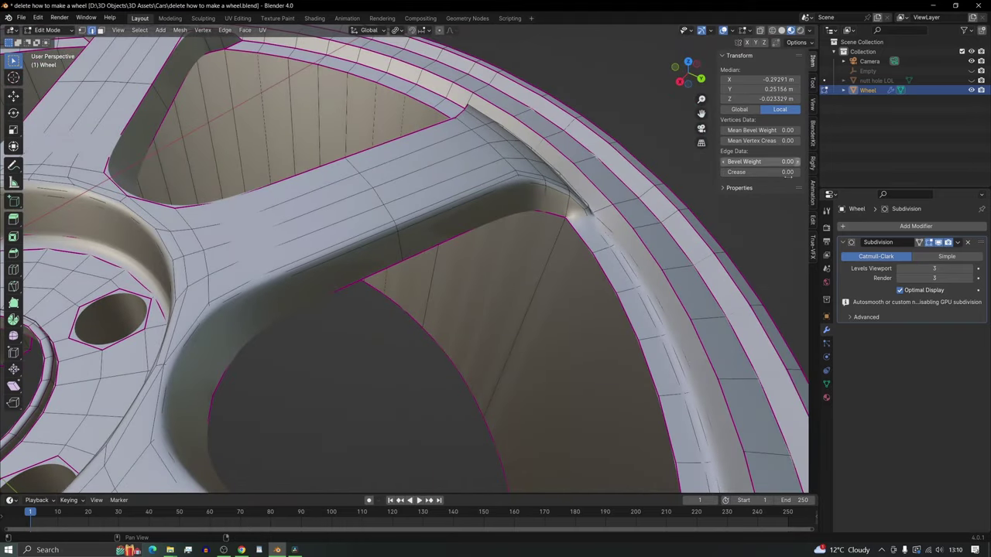
- Set the mean crease to 0.5 on each of the three concentric edge loops of the stepped front rim outside the spokes
{"action": "scroll", "coordinate": [566, 292], "scroll_direction": "down", "scroll_amount": 8}
{"action": "middle_click_drag", "start_coordinate": [535, 318], "coordinate": [500, 283]}
{"action": "scroll", "coordinate": [560, 349], "scroll_direction": "up", "scroll_amount": 6}
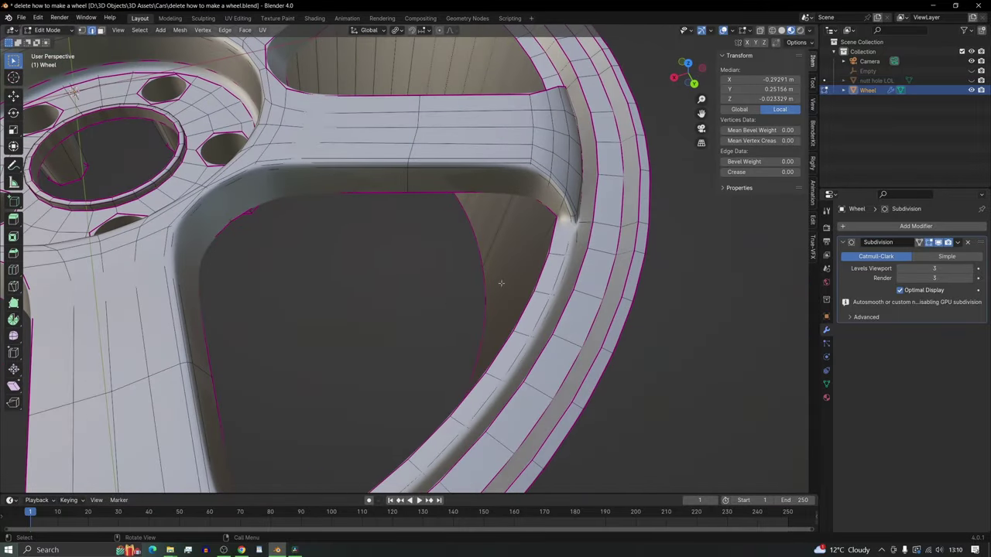
{"action": "left_click", "coordinate": [596, 201], "text": "alt+shift"}
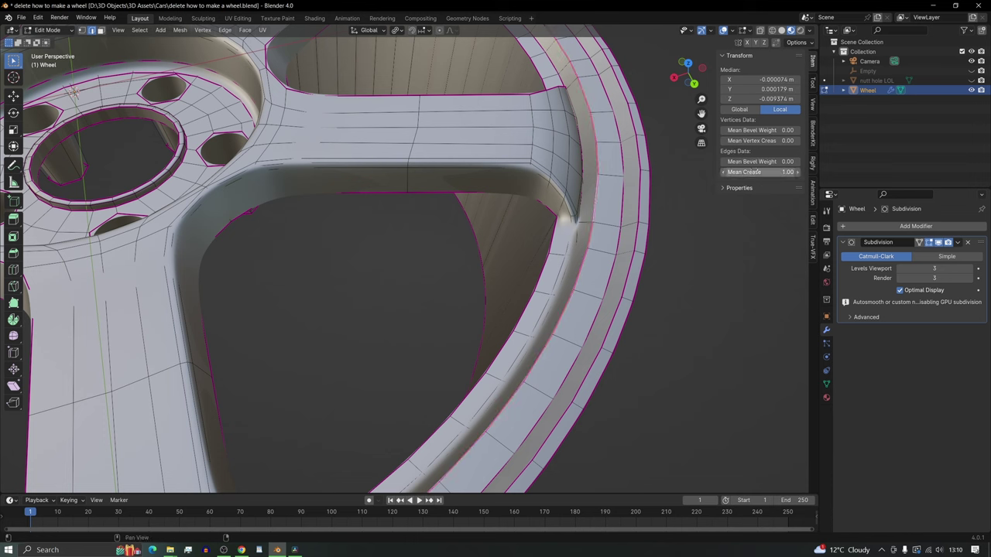
{"action": "key", "text": "Return"}
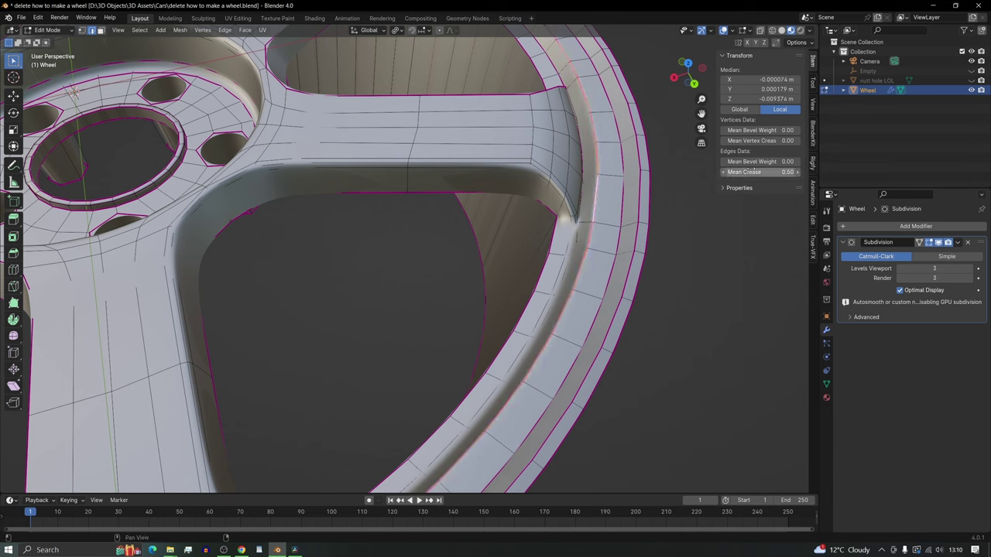
{"action": "left_click", "coordinate": [617, 125], "text": "alt"}
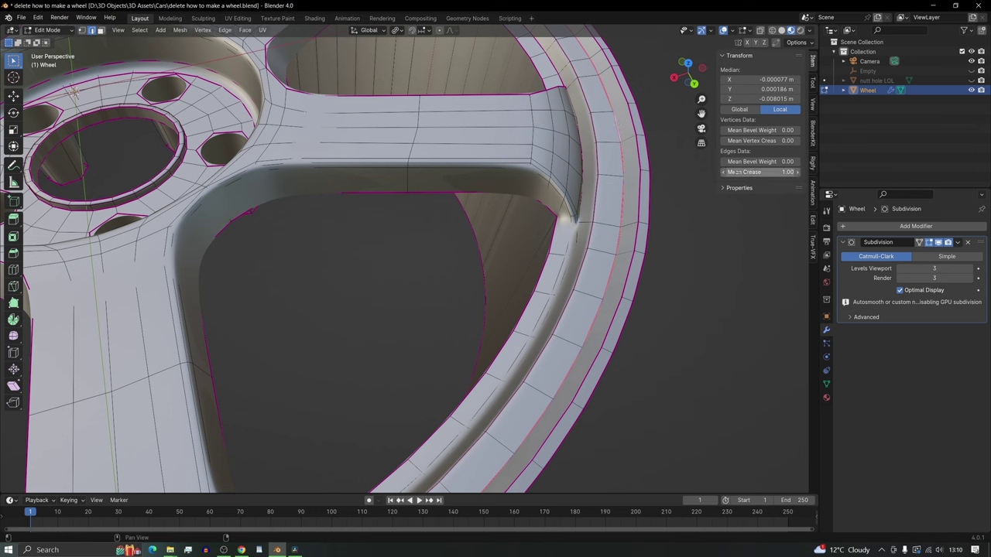
{"action": "type", "text": ".5"}
{"action": "key", "text": "Return"}
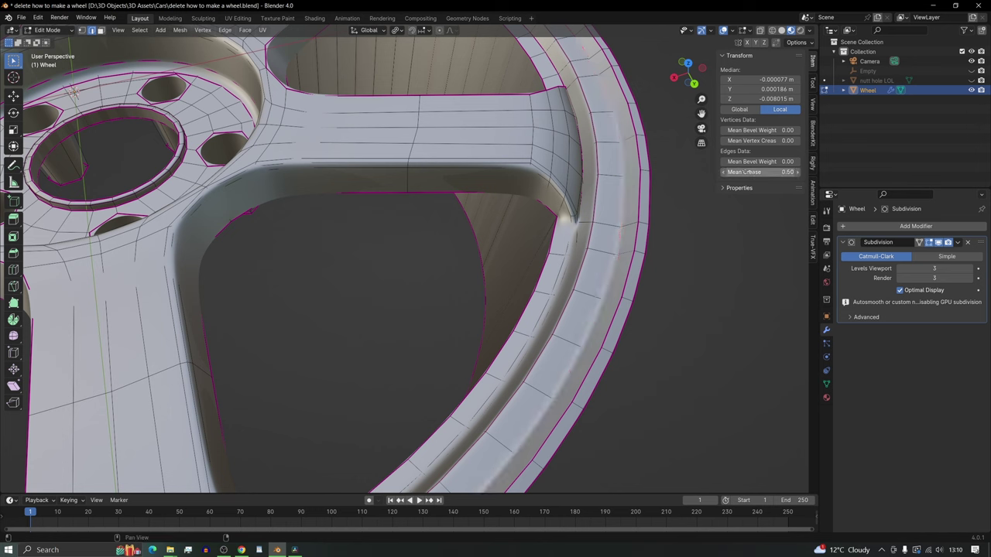
{"action": "left_click", "coordinate": [633, 116], "text": "alt"}
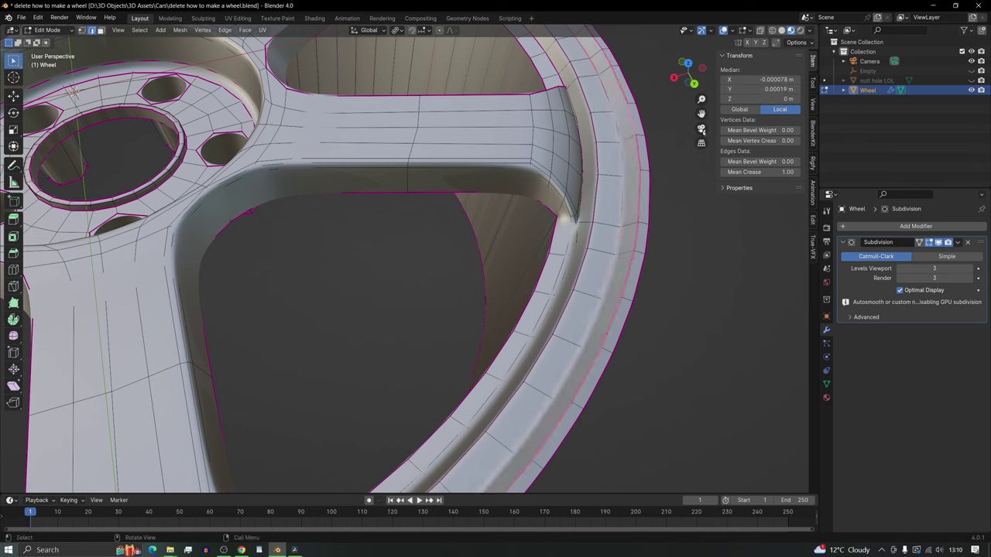
{"action": "type", "text": ".5"}
{"action": "key", "text": "Return"}
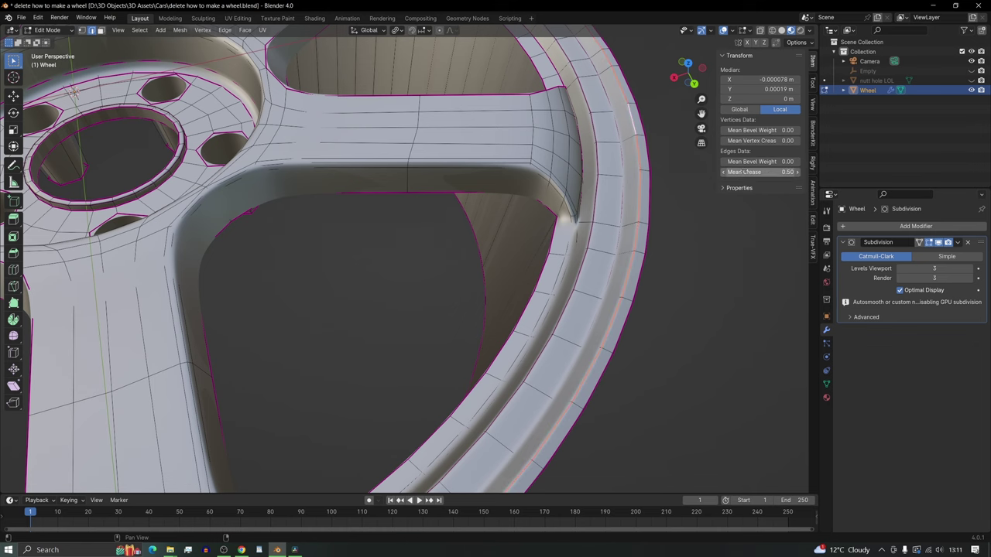
- Select the complete ring of edges where the inner barrel meets the back of the spokes and spoke windows
{"action": "left_click", "coordinate": [539, 276], "text": "alt"}
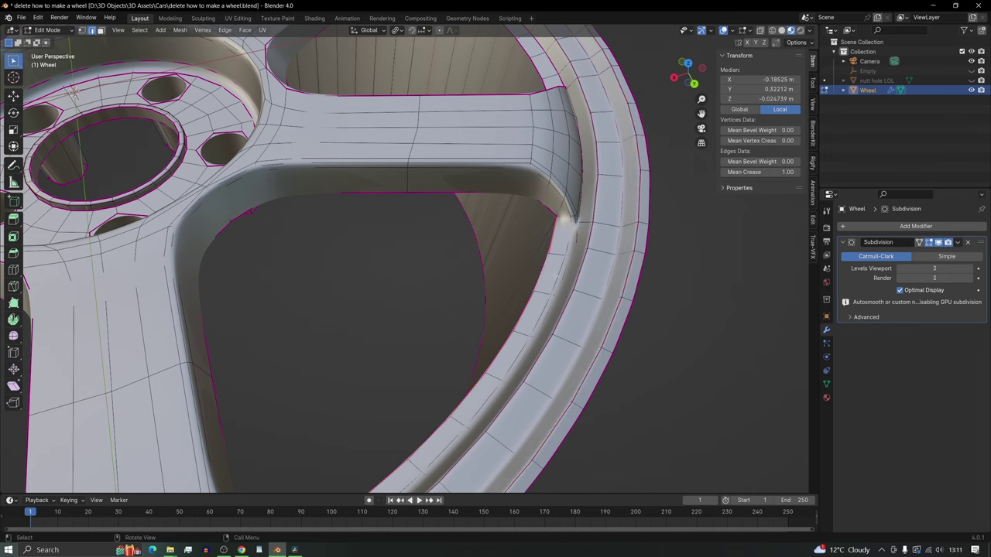
{"action": "middle_click_drag", "start_coordinate": [501, 322], "coordinate": [460, 290]}
{"action": "scroll", "coordinate": [517, 292], "scroll_direction": "up", "scroll_amount": 2}
{"action": "middle_click_drag", "start_coordinate": [598, 253], "coordinate": [627, 206]}
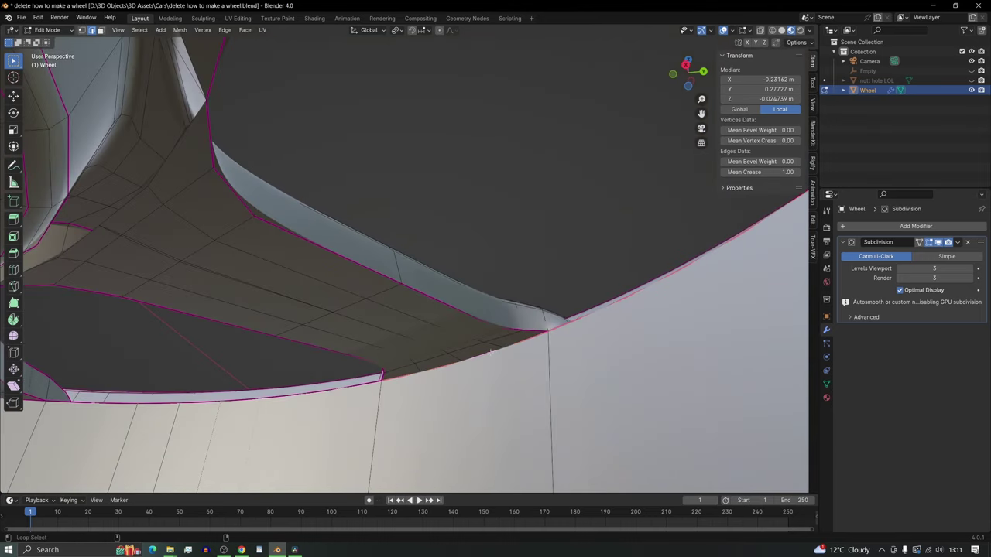
{"action": "scroll", "coordinate": [404, 263], "scroll_direction": "down", "scroll_amount": 2}
{"action": "middle_click_drag", "start_coordinate": [405, 263], "coordinate": [479, 288], "text": "shift"}
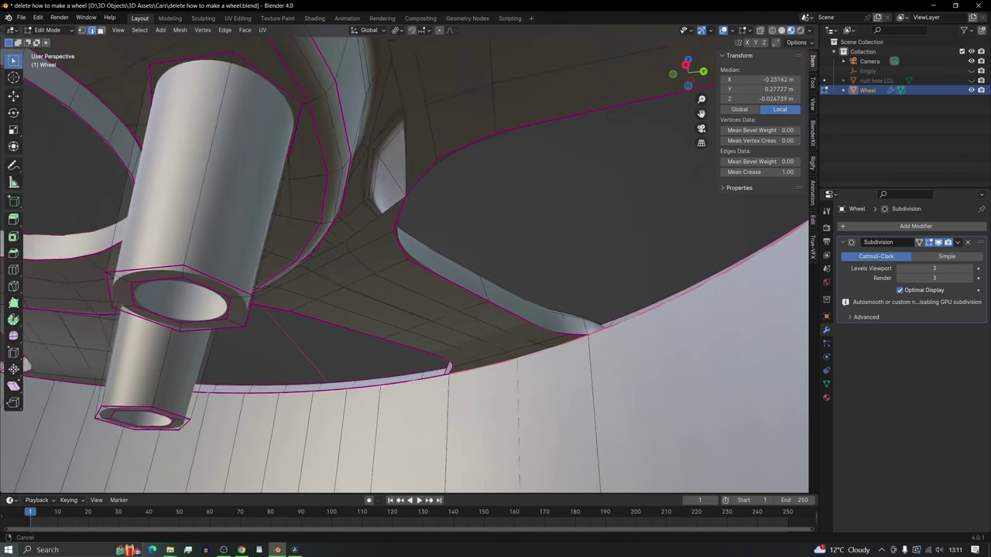
{"action": "left_click", "coordinate": [226, 392], "text": "ctrl"}
{"action": "middle_click_drag", "start_coordinate": [226, 393], "coordinate": [279, 364]}
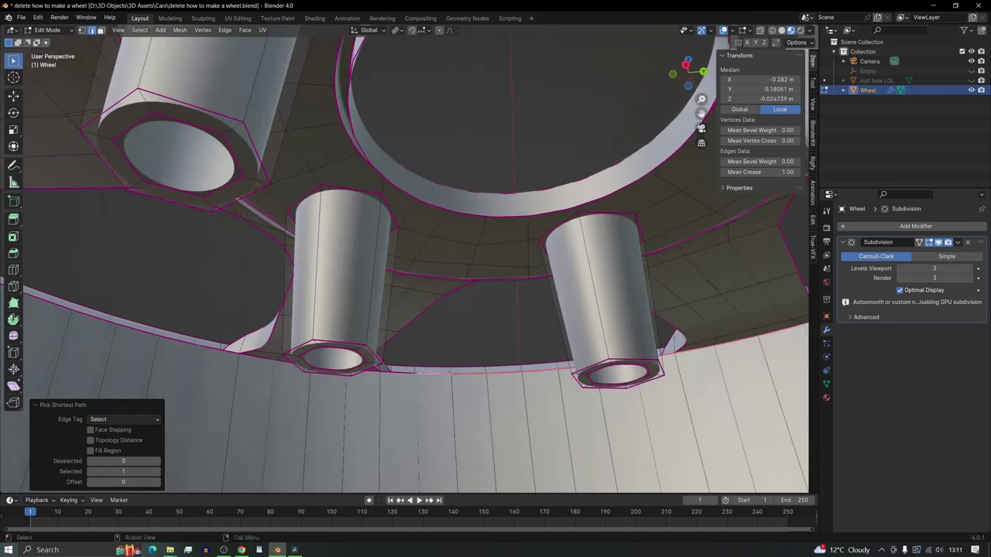
{"action": "middle_click_drag", "start_coordinate": [375, 380], "coordinate": [346, 376]}
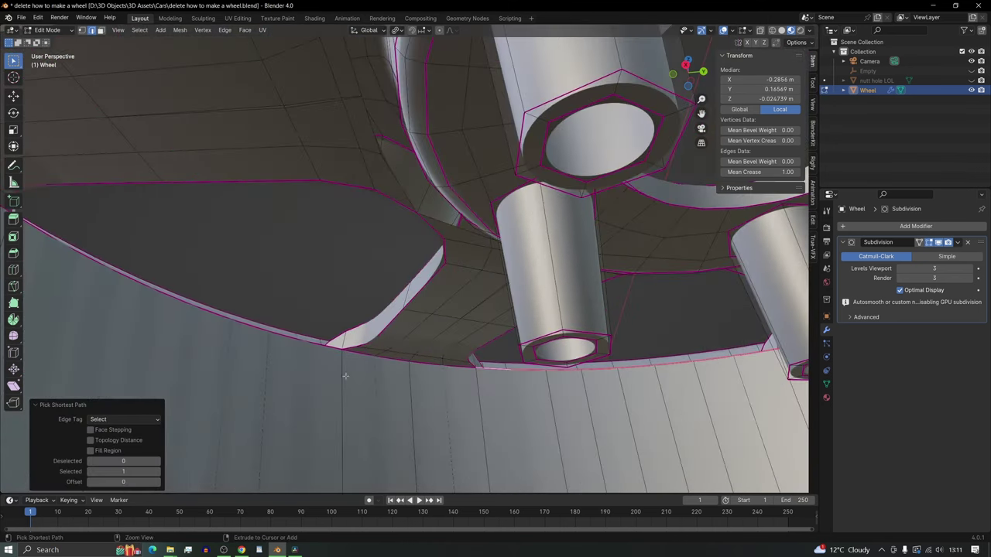
{"action": "middle_click_drag", "start_coordinate": [286, 335], "coordinate": [573, 202]}
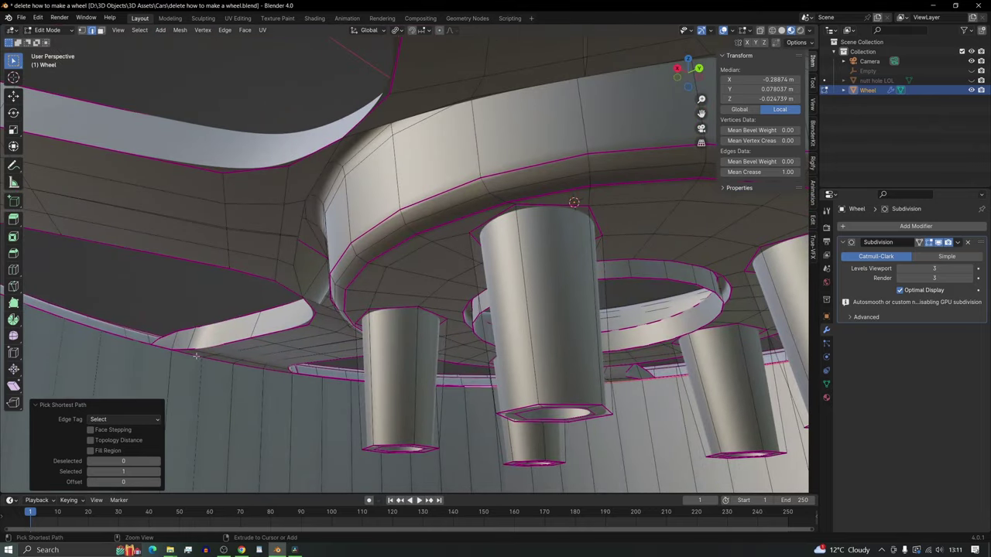
{"action": "middle_click_drag", "start_coordinate": [196, 355], "coordinate": [383, 215]}
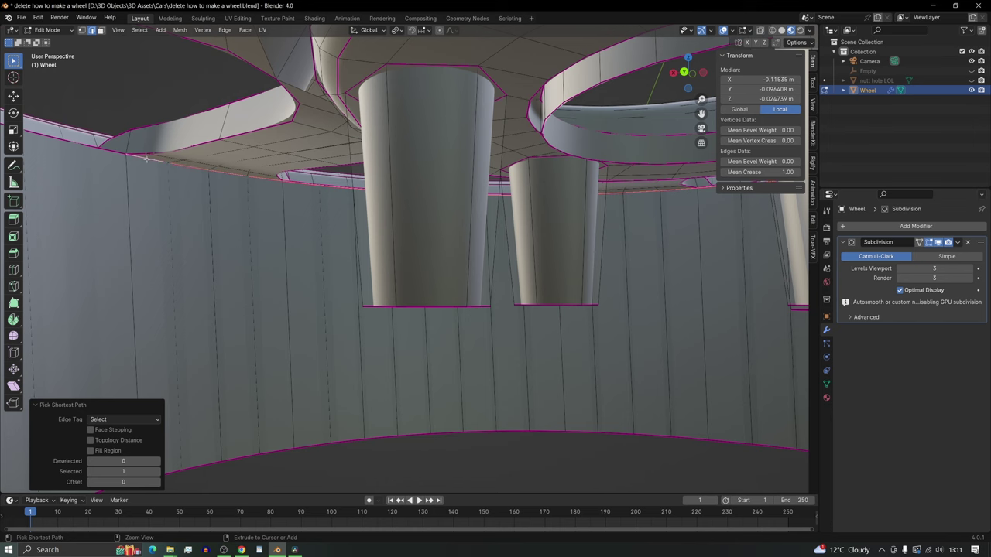
{"action": "middle_click_drag", "start_coordinate": [305, 216], "coordinate": [163, 212]}
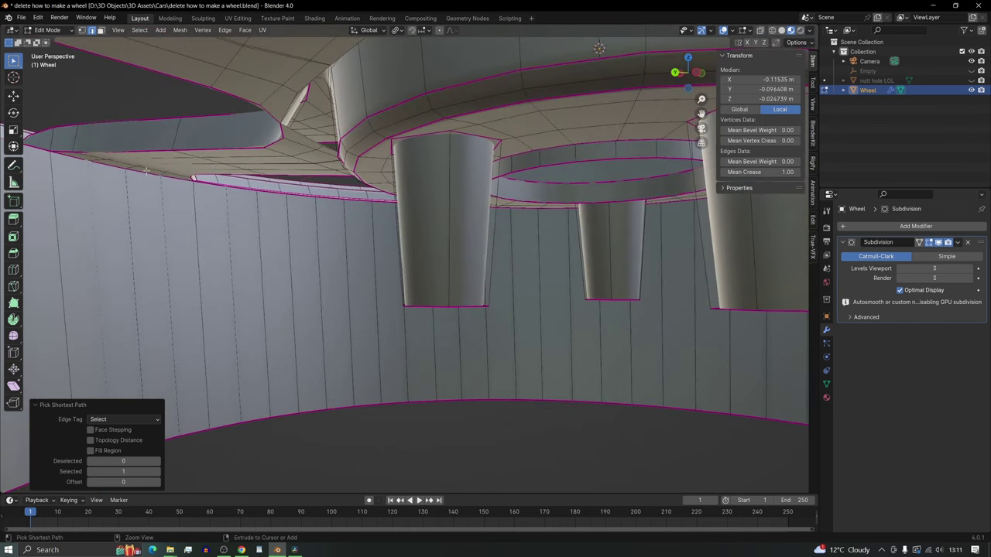
{"action": "middle_click_drag", "start_coordinate": [236, 232], "coordinate": [169, 214]}
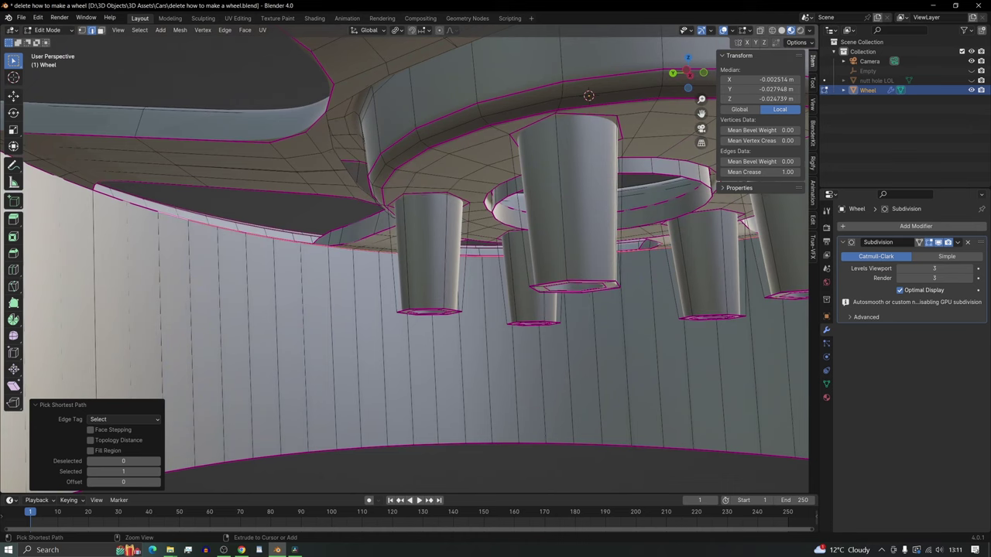
{"action": "middle_click_drag", "start_coordinate": [87, 184], "coordinate": [360, 273]}
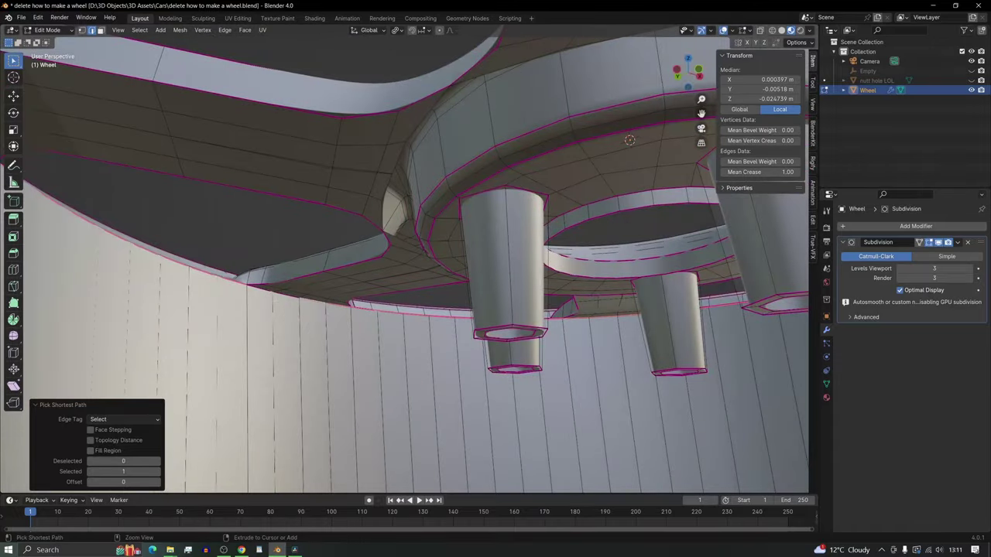
{"action": "middle_click_drag", "start_coordinate": [320, 331], "coordinate": [370, 391]}
{"action": "middle_click_drag", "start_coordinate": [440, 227], "coordinate": [539, 476], "text": "shift"}
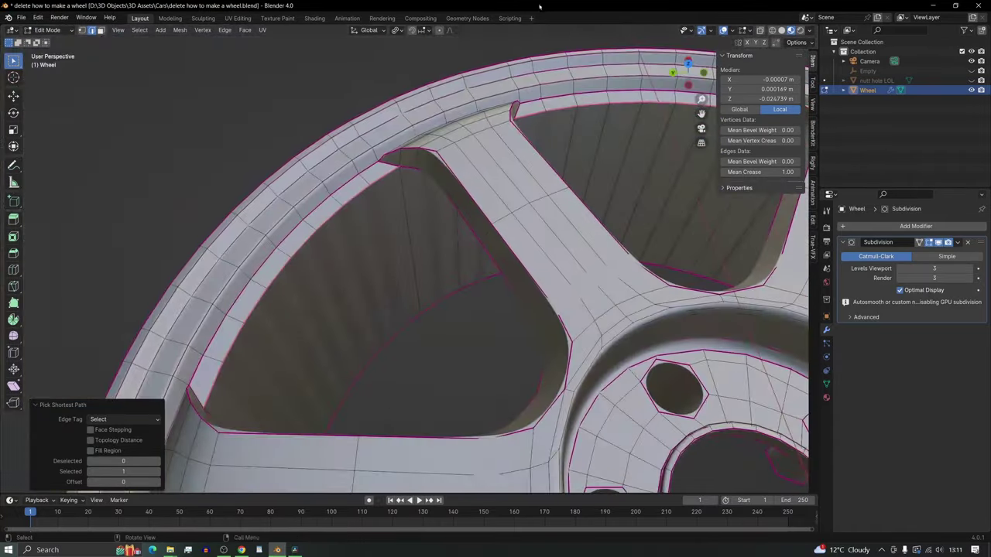
- Set the mean crease of the selected barrel edge ring to 0.5
{"action": "scroll", "coordinate": [431, 266], "scroll_direction": "up", "scroll_amount": 2}
{"action": "scroll", "coordinate": [432, 257], "scroll_direction": "up", "scroll_amount": 1}
{"action": "scroll", "coordinate": [433, 255], "scroll_direction": "down", "scroll_amount": 1}
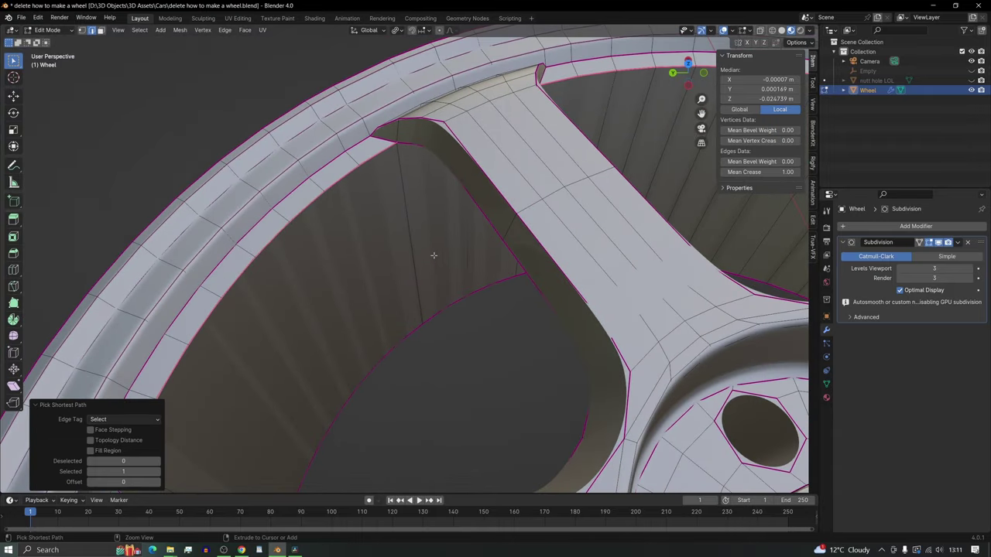
{"action": "key", "text": "ctrl+b"}
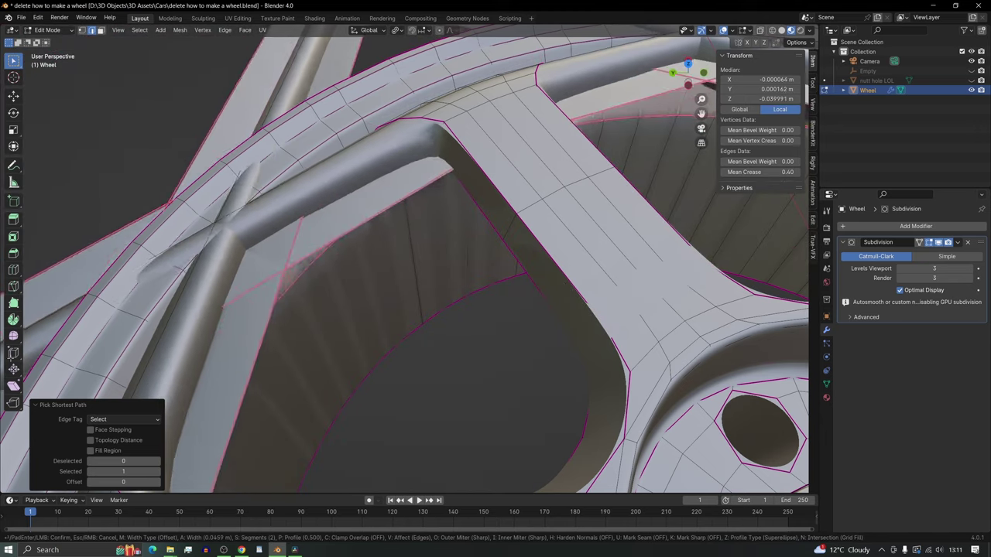
{"action": "right_click", "coordinate": [755, 339]}
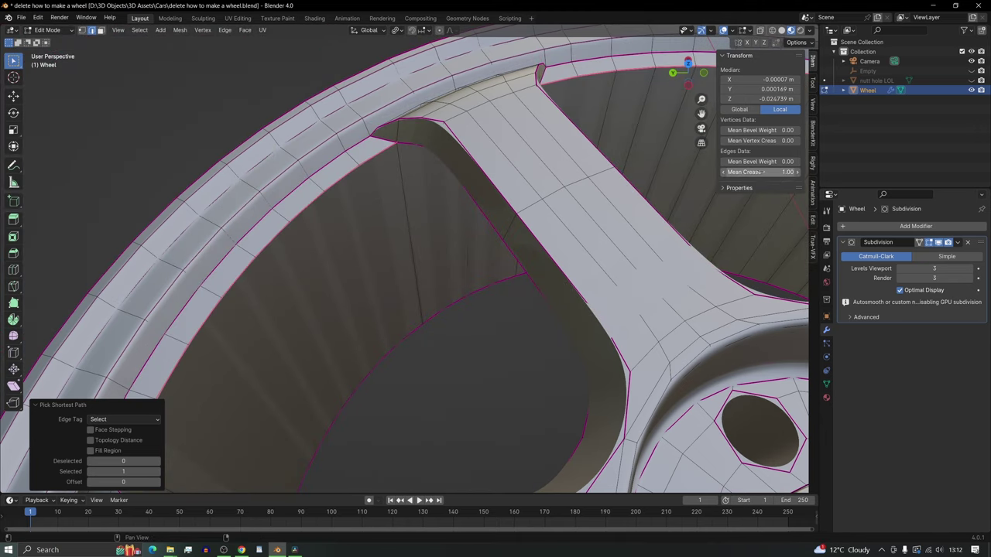
{"action": "left_click", "coordinate": [754, 172]}
{"action": "type", "text": "0.5"}
{"action": "key", "text": "Return"}
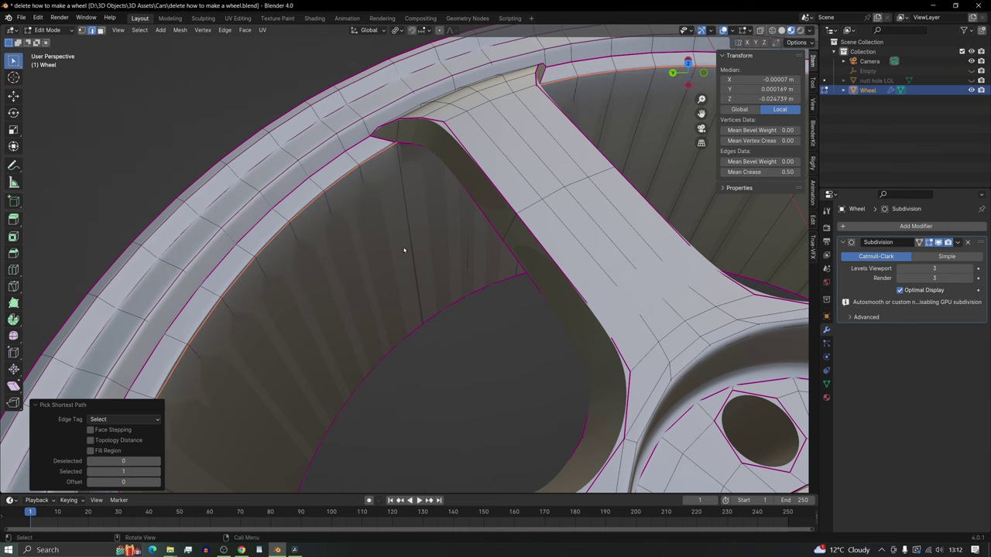
- Inspect the smoothed rim and spoke window corners in Object Mode
{"action": "key", "text": "Tab"}
{"action": "middle_click_drag", "start_coordinate": [426, 235], "coordinate": [426, 175]}
{"action": "scroll", "coordinate": [407, 323], "scroll_direction": "down", "scroll_amount": 3}
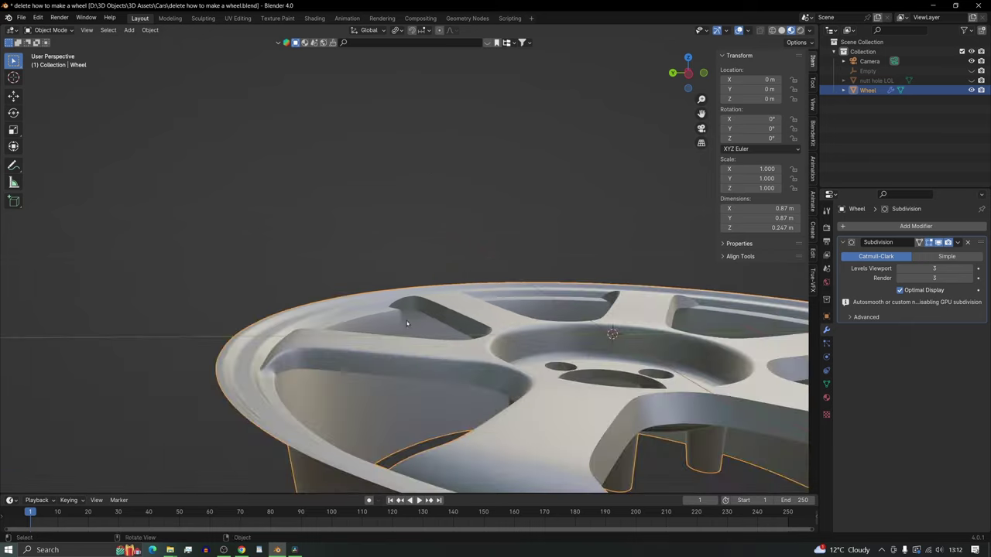
{"action": "middle_click_drag", "start_coordinate": [407, 323], "coordinate": [393, 344]}
{"action": "scroll", "coordinate": [408, 315], "scroll_direction": "up", "scroll_amount": 4}
{"action": "scroll", "coordinate": [313, 403], "scroll_direction": "up", "scroll_amount": 1}
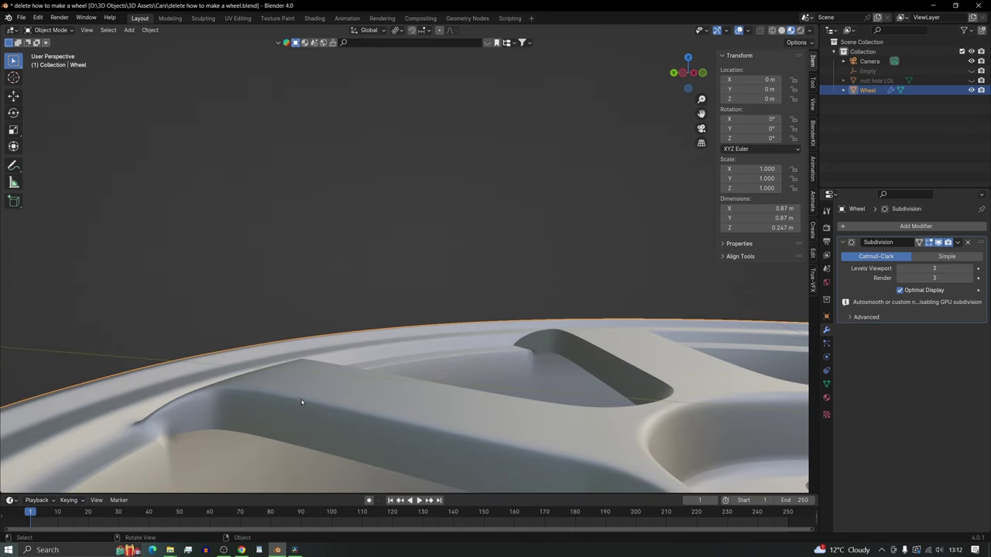
{"action": "middle_click_drag", "start_coordinate": [302, 402], "coordinate": [242, 379]}
- Add a single loop cut around the barrel just behind the creased edge ring, with a slide factor of 0.939
{"action": "key", "text": "Tab"}
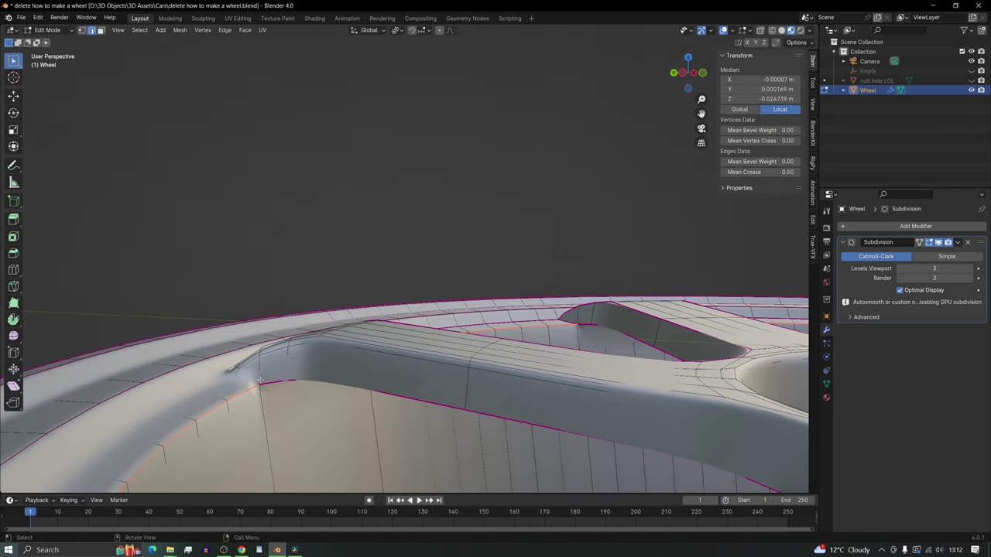
{"action": "scroll", "coordinate": [261, 380], "scroll_direction": "up", "scroll_amount": 2}
{"action": "middle_click_drag", "start_coordinate": [260, 380], "coordinate": [378, 287], "text": "shift"}
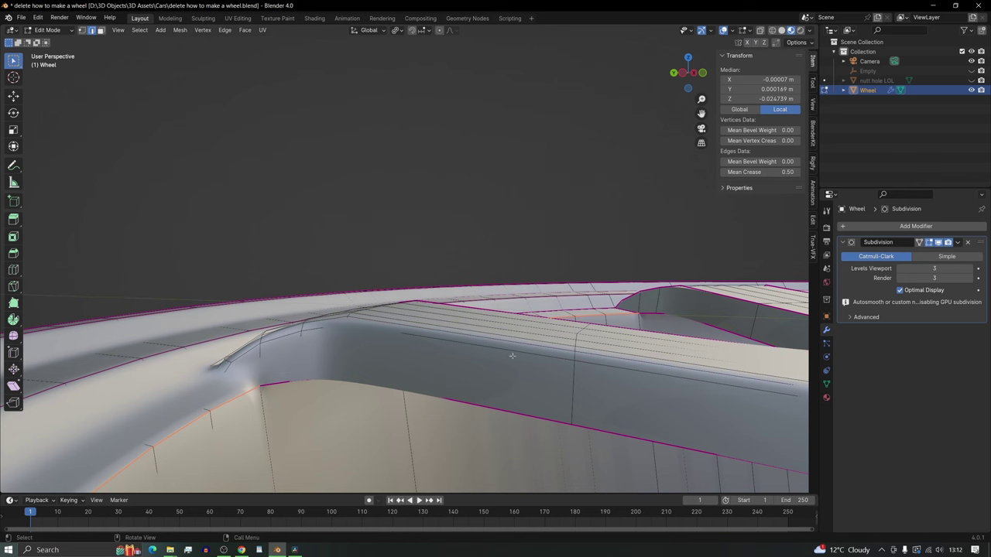
{"action": "left_click", "coordinate": [308, 375], "text": "alt"}
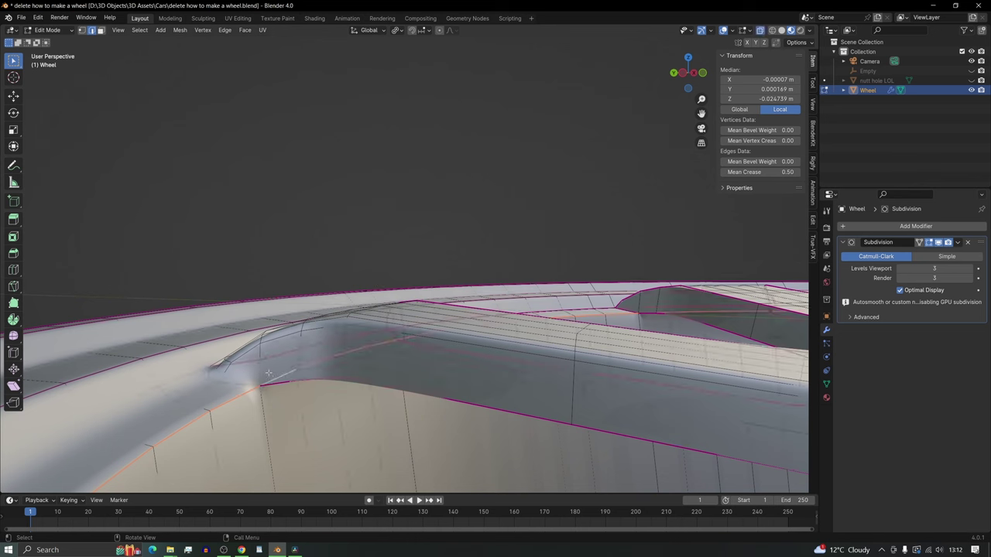
{"action": "key", "text": "g"}
{"action": "key", "text": "g"}
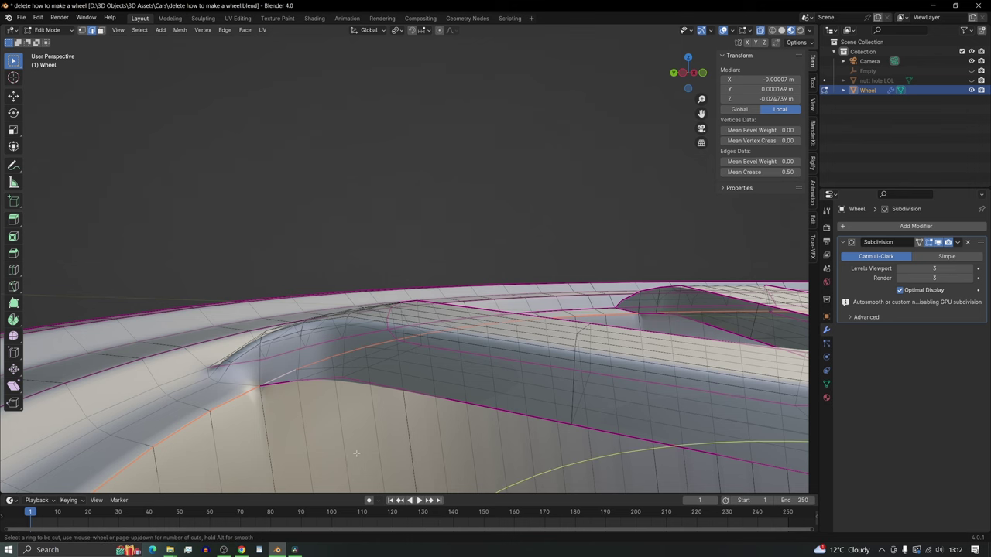
{"action": "left_click", "coordinate": [262, 224]}
{"action": "middle_click_drag", "start_coordinate": [270, 287], "coordinate": [280, 302]}
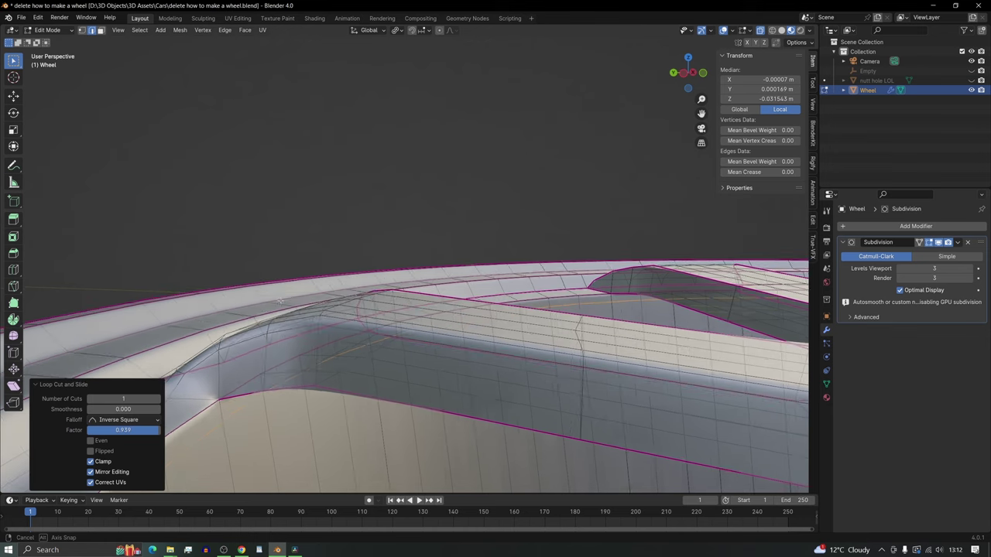
- Add a loop cut around the spoke window's side wall and slide it towards the wall's back edge
{"action": "key", "text": "ctrl+r"}
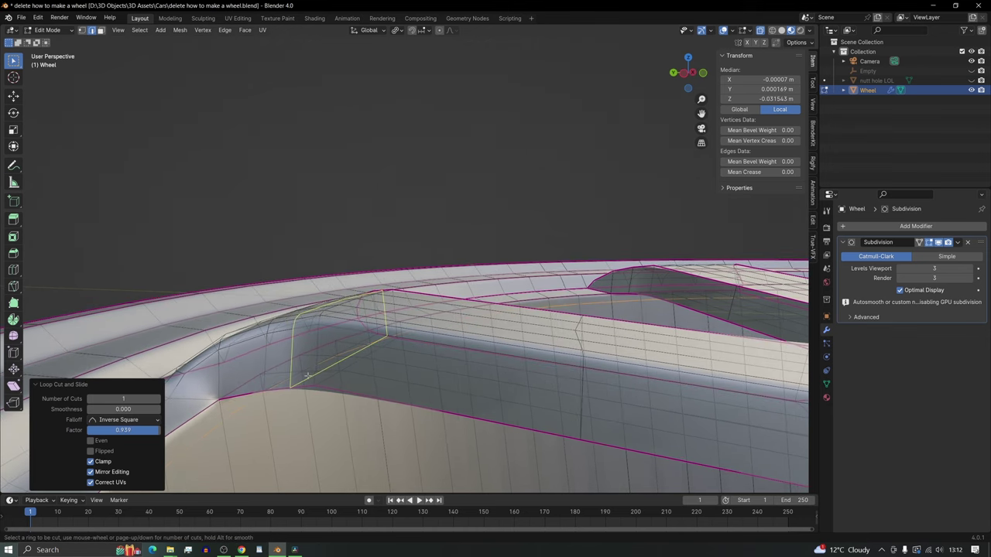
{"action": "key", "text": "Escape"}
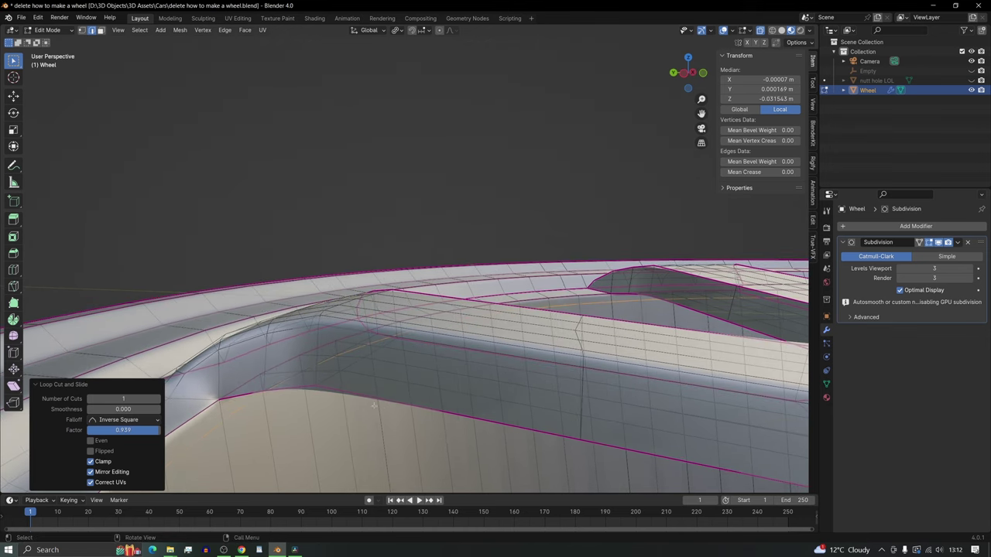
{"action": "key", "text": "alt+z"}
{"action": "key", "text": "ctrl+r"}
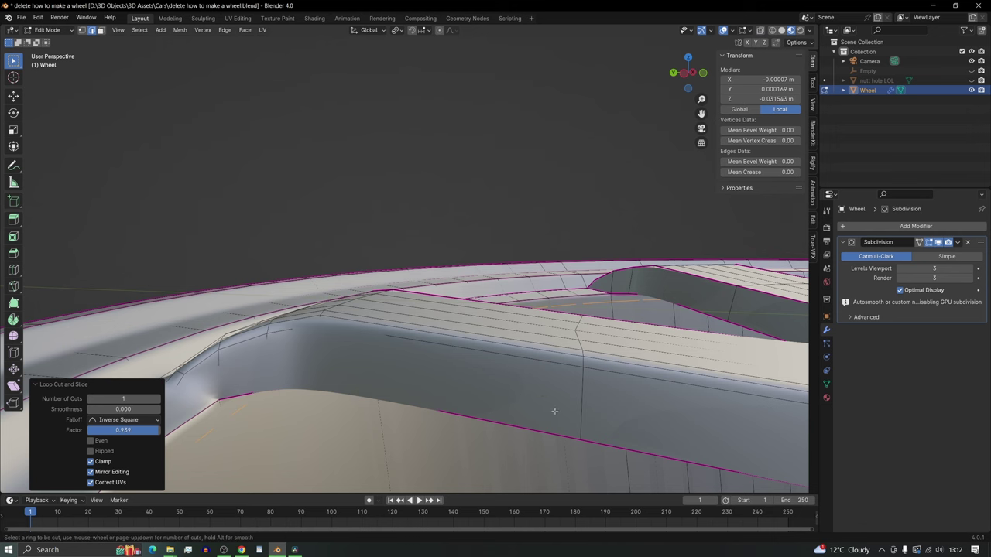
{"action": "left_click", "coordinate": [577, 404]}
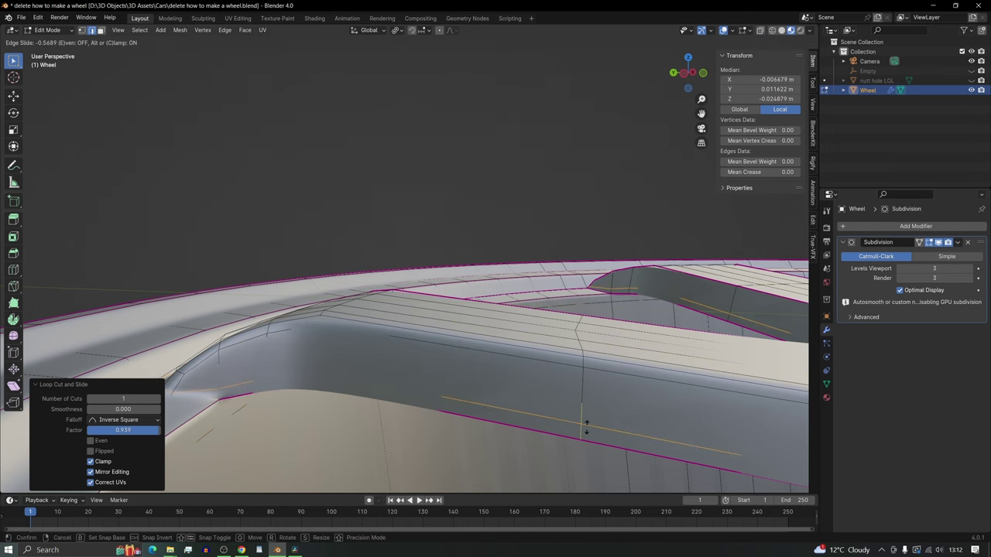
{"action": "left_click", "coordinate": [582, 424]}
- Check the smoothed spoke window corner and undo the loop cuts on the barrel and window wall
{"action": "middle_click_drag", "start_coordinate": [582, 424], "coordinate": [352, 390]}
{"action": "key", "text": "Tab"}
{"action": "key", "text": "alt+z"}
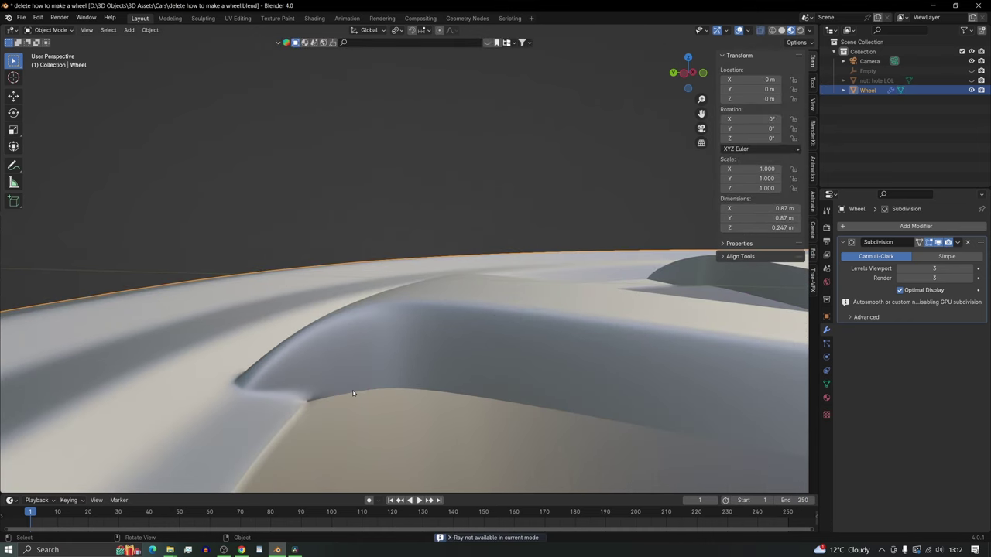
{"action": "key", "text": "Tab"}
{"action": "middle_click_drag", "start_coordinate": [351, 416], "coordinate": [379, 455]}
{"action": "middle_click_drag", "start_coordinate": [450, 396], "coordinate": [449, 439]}
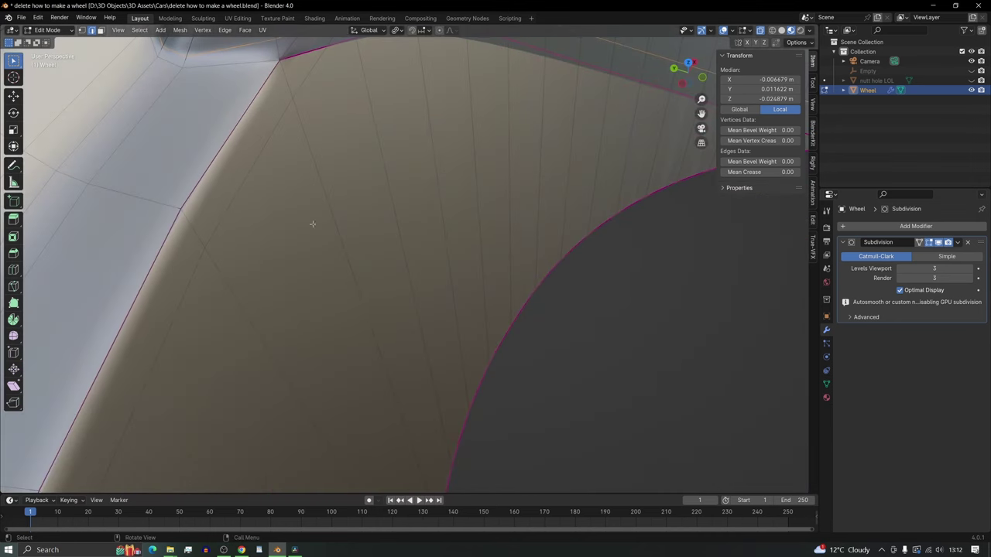
{"action": "middle_click_drag", "start_coordinate": [313, 224], "coordinate": [601, 69], "text": "shift"}
{"action": "scroll", "coordinate": [467, 178], "scroll_direction": "down", "scroll_amount": 3}
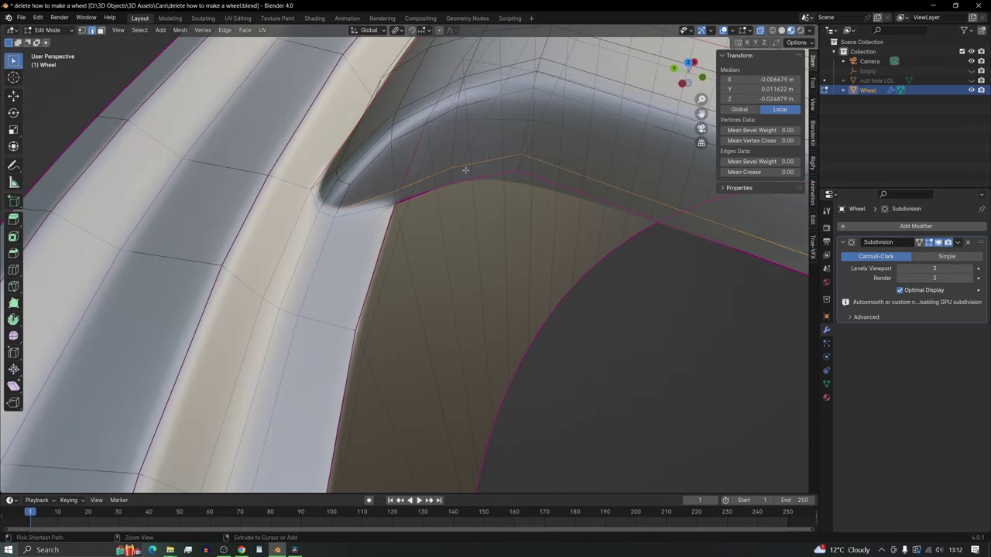
{"action": "key", "text": "ctrl+z"}
{"action": "key", "text": "ctrl+z"}
{"action": "key", "text": "ctrl+z"}
{"action": "key", "text": "ctrl+z"}
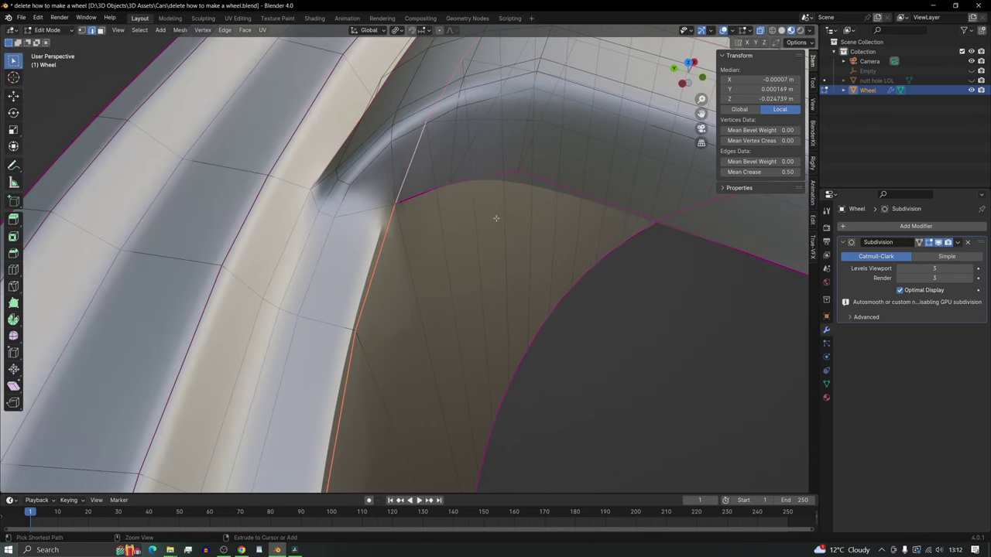
- Examine the spoke windows and the whole wheel in Edit and Object Mode from several distances
{"action": "key", "text": "Tab"}
{"action": "key", "text": "Tab"}
{"action": "scroll", "coordinate": [511, 260], "scroll_direction": "down", "scroll_amount": 8}
{"action": "mouse_move", "coordinate": [506, 256]}
{"action": "middle_mouse_down"}
{"action": "mouse_move", "coordinate": [513, 330]}
{"action": "mouse_move", "coordinate": [488, 256]}
{"action": "middle_mouse_up"}
{"action": "scroll", "coordinate": [470, 233], "scroll_direction": "up", "scroll_amount": 5}
{"action": "scroll", "coordinate": [471, 232], "scroll_direction": "down", "scroll_amount": 5}
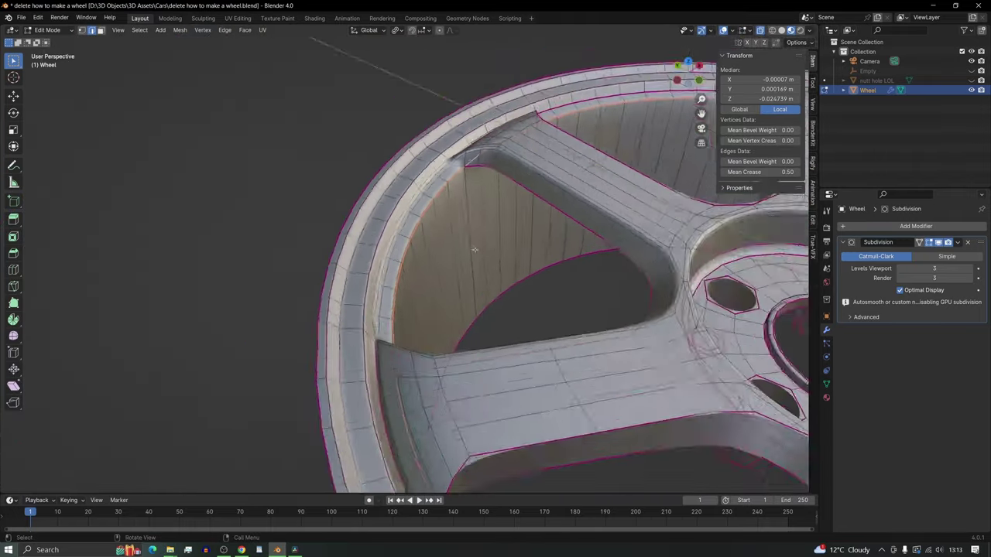
{"action": "key", "text": "Tab"}
{"action": "middle_click_drag", "start_coordinate": [522, 220], "coordinate": [571, 205]}
{"action": "scroll", "coordinate": [561, 260], "scroll_direction": "down", "scroll_amount": 5}
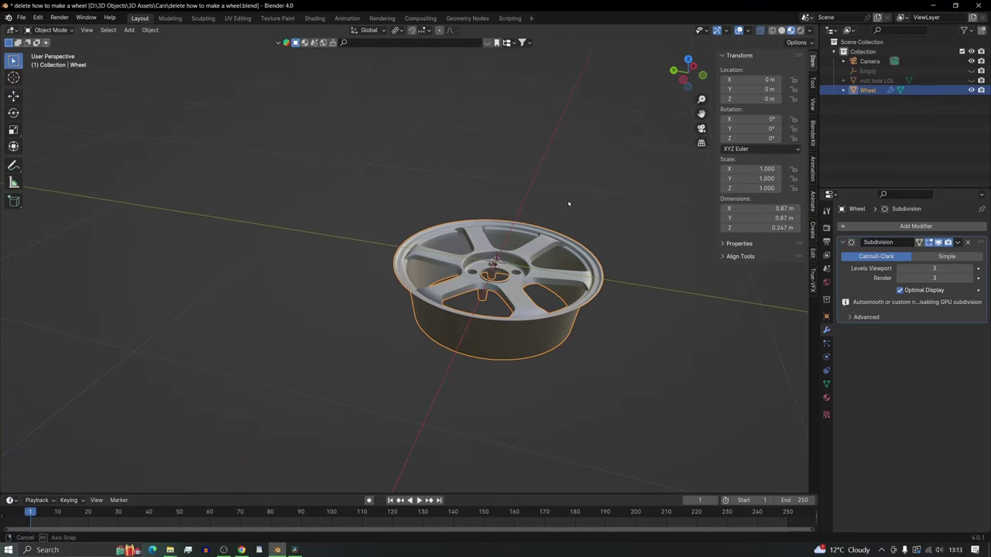
- Set the coat weight of the wheel's material to 1.000
{"action": "scroll", "coordinate": [552, 245], "scroll_direction": "up", "scroll_amount": 3}
{"action": "middle_click_drag", "start_coordinate": [548, 242], "coordinate": [352, 244], "text": "shift"}
{"action": "left_click", "coordinate": [826, 398]}
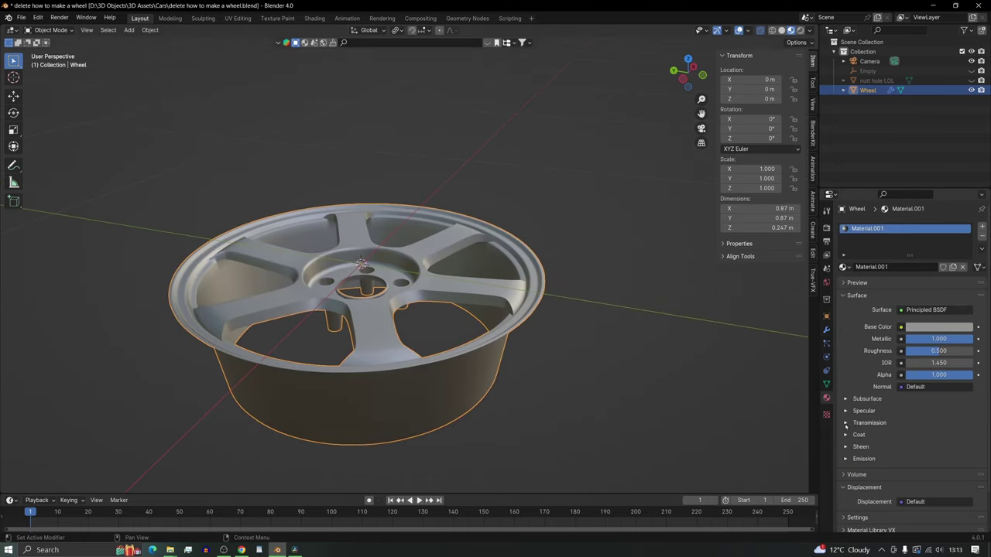
{"action": "left_click", "coordinate": [845, 423]}
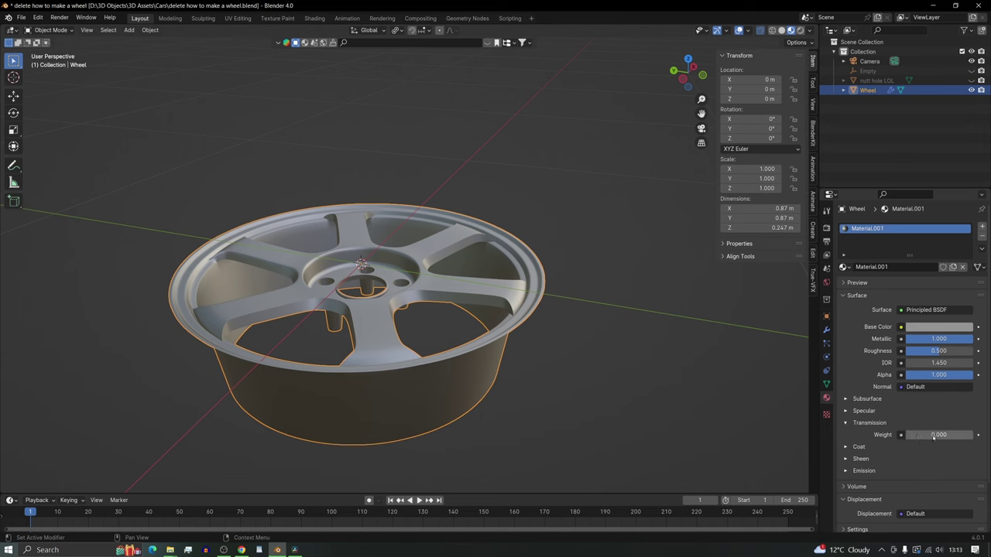
{"action": "left_click", "coordinate": [847, 447]}
{"action": "left_click_drag", "start_coordinate": [933, 459], "coordinate": [968, 459]}
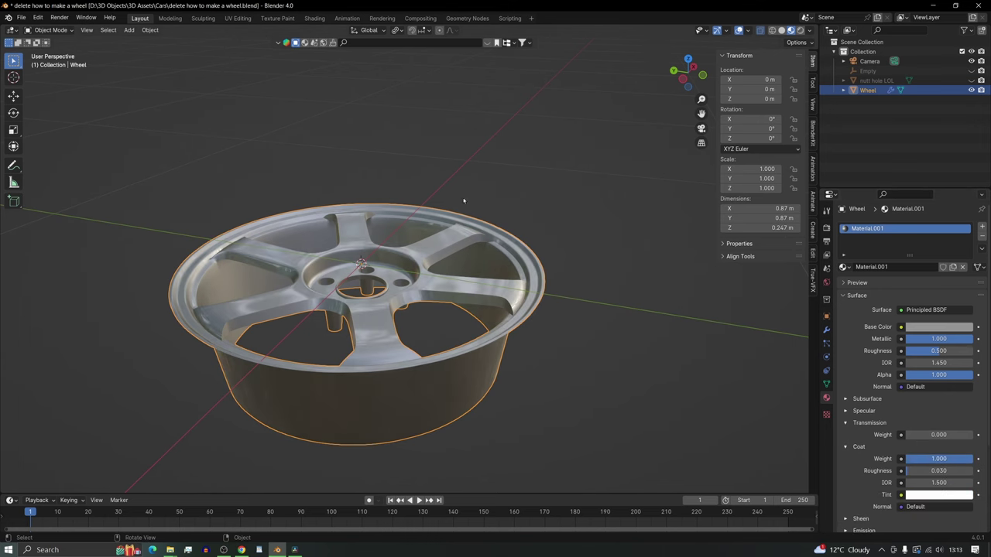
- Bevel the front edge loops of all five lug holes with 2 segments and a width of about 0.005 m
{"action": "middle_click_drag", "start_coordinate": [464, 200], "coordinate": [464, 299]}
{"action": "middle_click_drag", "start_coordinate": [425, 244], "coordinate": [435, 208]}
{"action": "scroll", "coordinate": [343, 254], "scroll_direction": "up", "scroll_amount": 5}
{"action": "scroll", "coordinate": [368, 147], "scroll_direction": "down", "scroll_amount": 3}
{"action": "scroll", "coordinate": [371, 162], "scroll_direction": "up", "scroll_amount": 2}
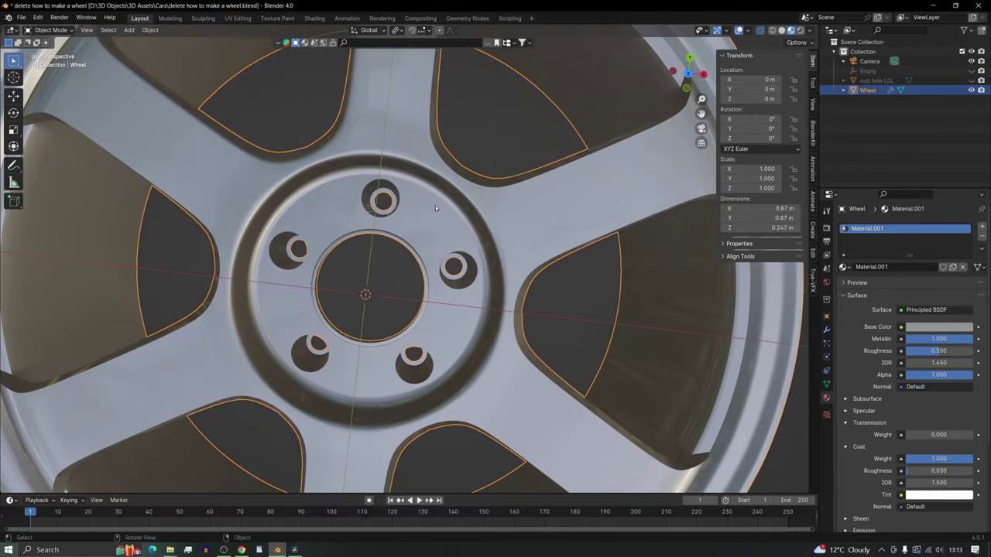
{"action": "middle_click_drag", "start_coordinate": [413, 270], "coordinate": [426, 292]}
{"action": "scroll", "coordinate": [409, 236], "scroll_direction": "up", "scroll_amount": 5}
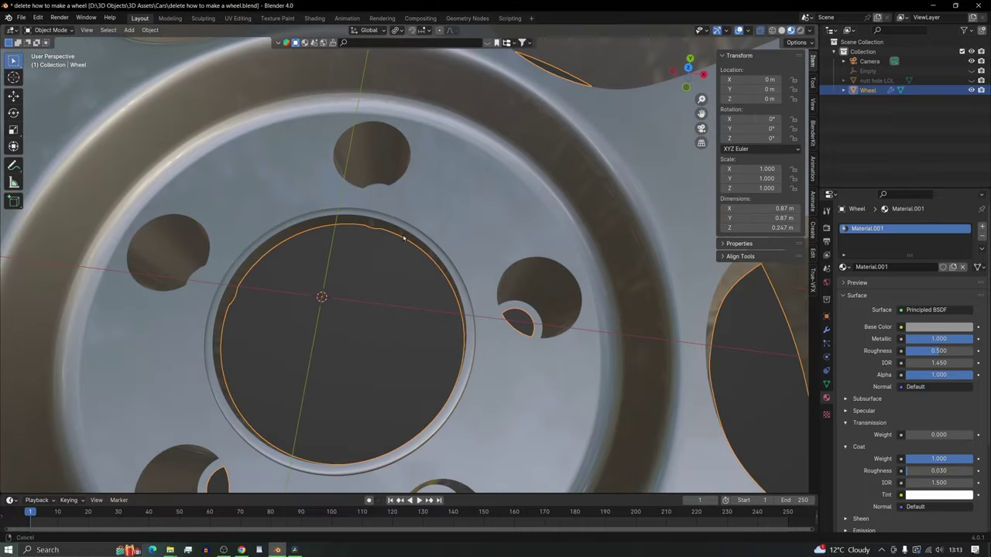
{"action": "key", "text": "Tab"}
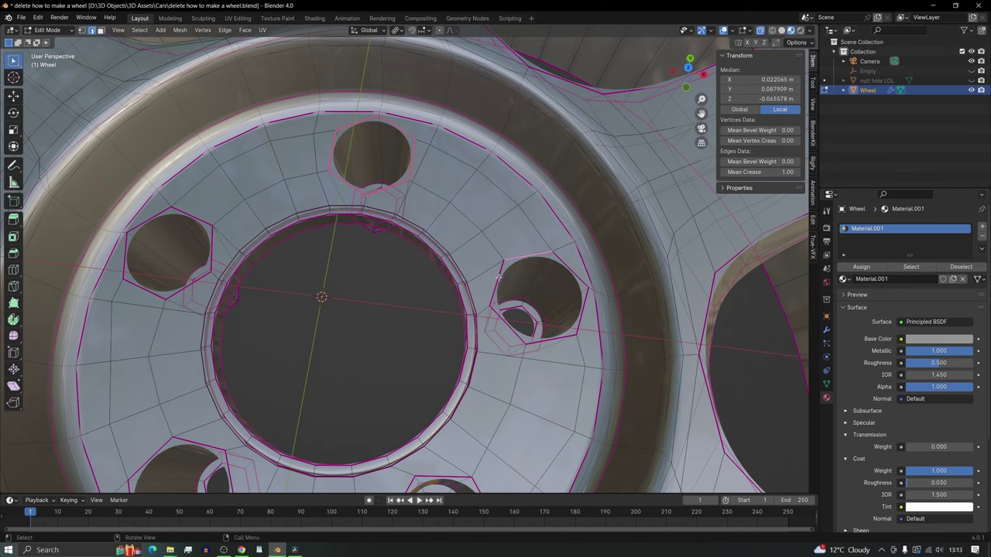
{"action": "middle_click_drag", "start_coordinate": [499, 271], "coordinate": [445, 293]}
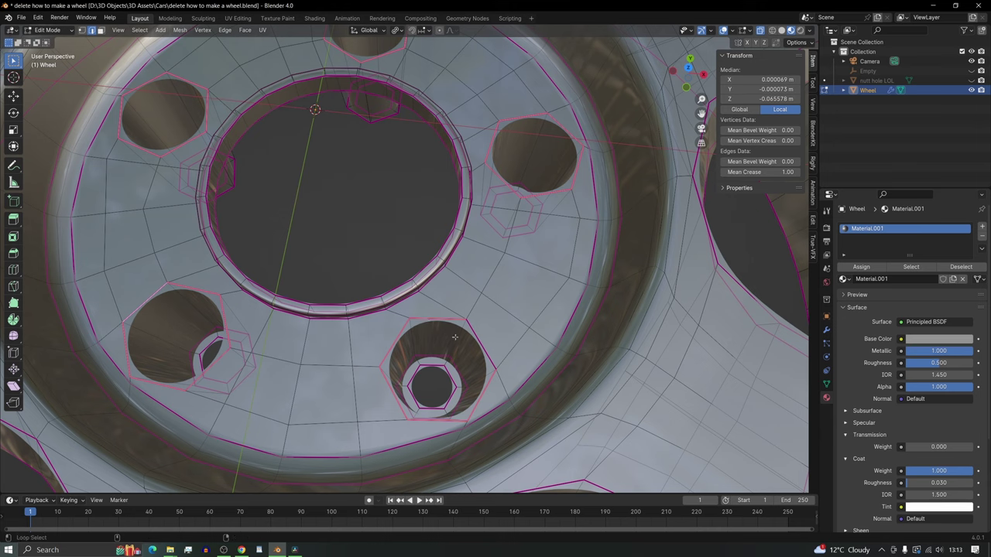
{"action": "middle_click_drag", "start_coordinate": [556, 198], "coordinate": [541, 265]}
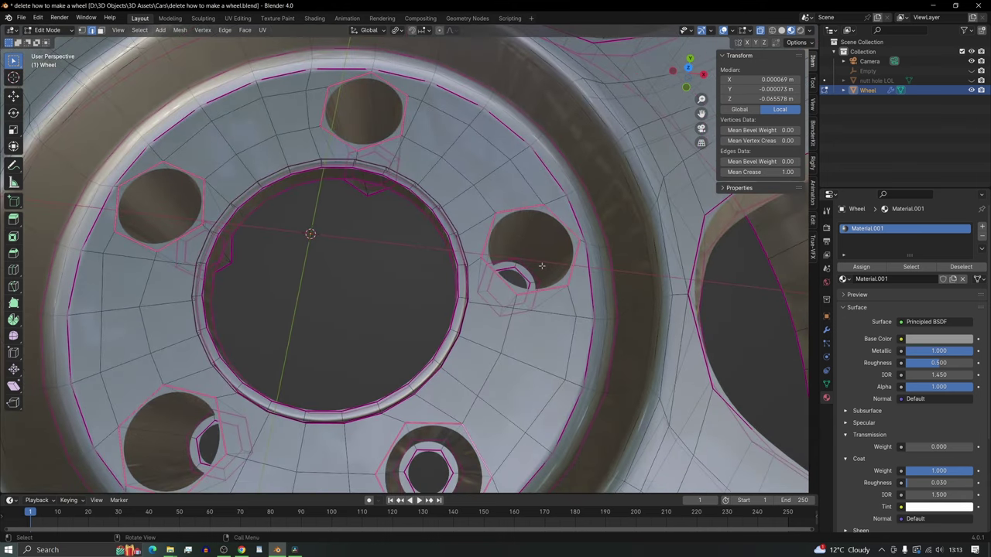
{"action": "key", "text": "ctrl+b"}
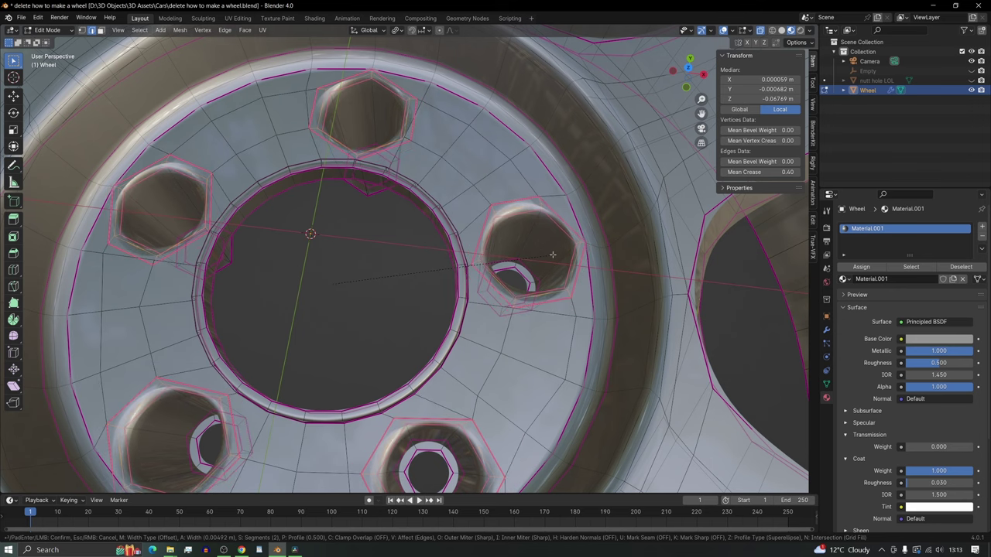
{"action": "left_click", "coordinate": [552, 253]}
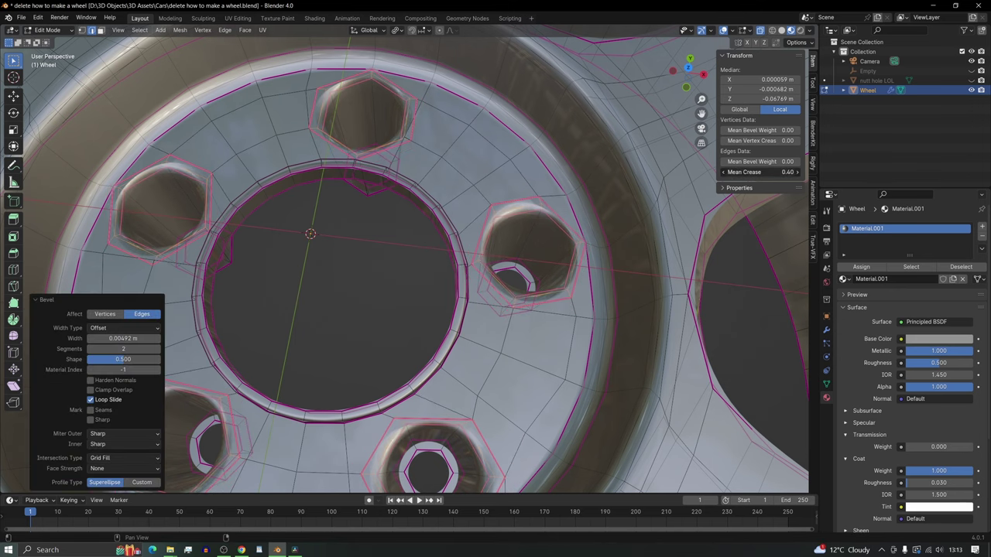
- Set the mean crease of the bevelled lug hole edges to 0.00 and check the wheel in Object Mode
{"action": "mouse_move", "coordinate": [586, 154]}
{"action": "middle_mouse_down"}
{"action": "mouse_move", "coordinate": [428, 147]}
{"action": "mouse_move", "coordinate": [513, 173]}
{"action": "mouse_move", "coordinate": [521, 152]}
{"action": "mouse_move", "coordinate": [611, 147]}
{"action": "mouse_move", "coordinate": [660, 167]}
{"action": "mouse_move", "coordinate": [641, 178]}
{"action": "mouse_move", "coordinate": [596, 164]}
{"action": "middle_mouse_up"}
{"action": "key", "text": "Tab"}
{"action": "key", "text": "Tab"}
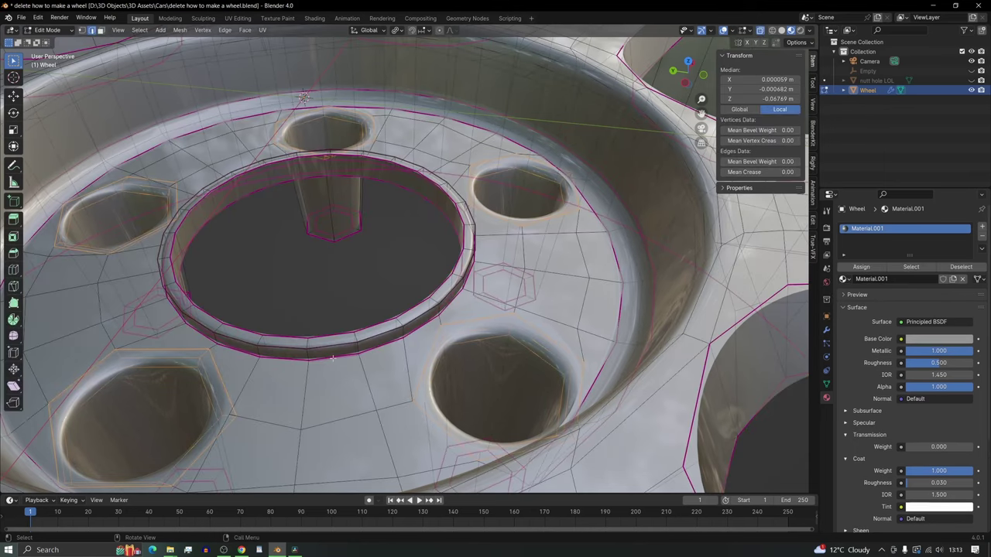
{"action": "left_click", "coordinate": [336, 356], "text": "alt"}
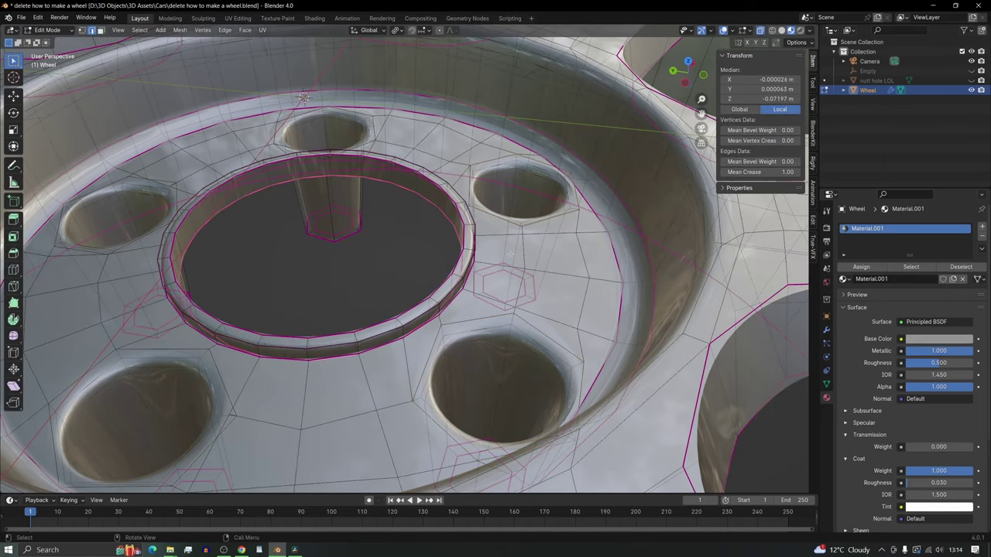
{"action": "key", "text": "Tab"}
{"action": "scroll", "coordinate": [510, 254], "scroll_direction": "down", "scroll_amount": 5}
{"action": "middle_click_drag", "start_coordinate": [510, 254], "coordinate": [372, 251]}
{"action": "scroll", "coordinate": [312, 283], "scroll_direction": "down", "scroll_amount": 5}
{"action": "middle_click_drag", "start_coordinate": [311, 309], "coordinate": [337, 288]}
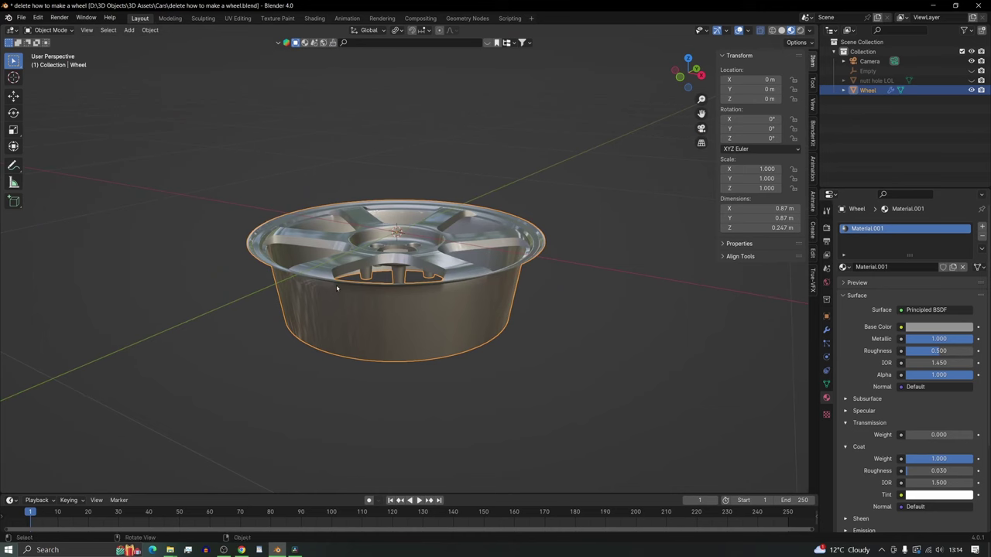
- Extrude the barrel's back edge loop about -0.139 m along Z and scale it to 1.128 to flare the barrel
{"action": "key", "text": "Tab"}
{"action": "scroll", "coordinate": [337, 287], "scroll_direction": "up", "scroll_amount": 4}
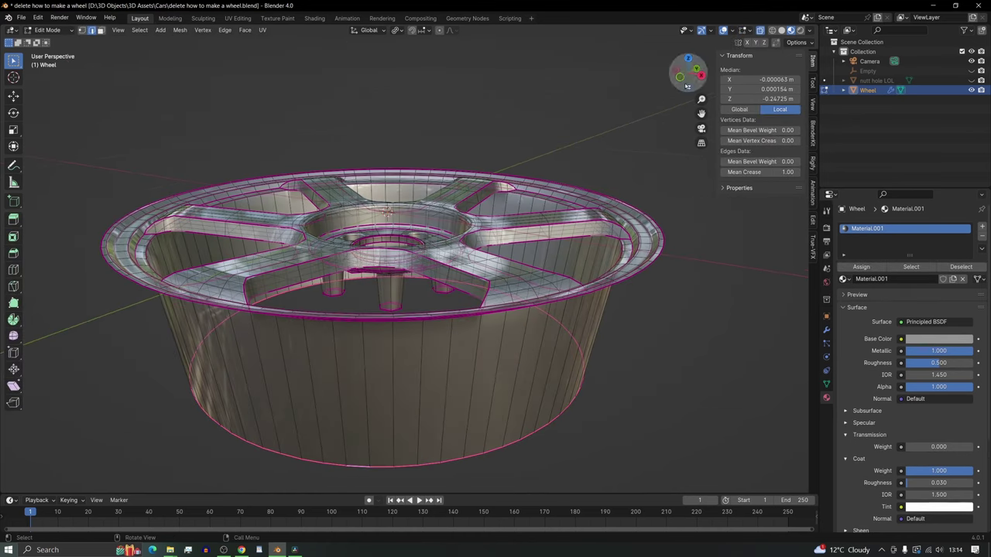
{"action": "key", "text": "e"}
{"action": "key", "text": "z"}
{"action": "left_click", "coordinate": [564, 375]}
{"action": "key", "text": "s"}
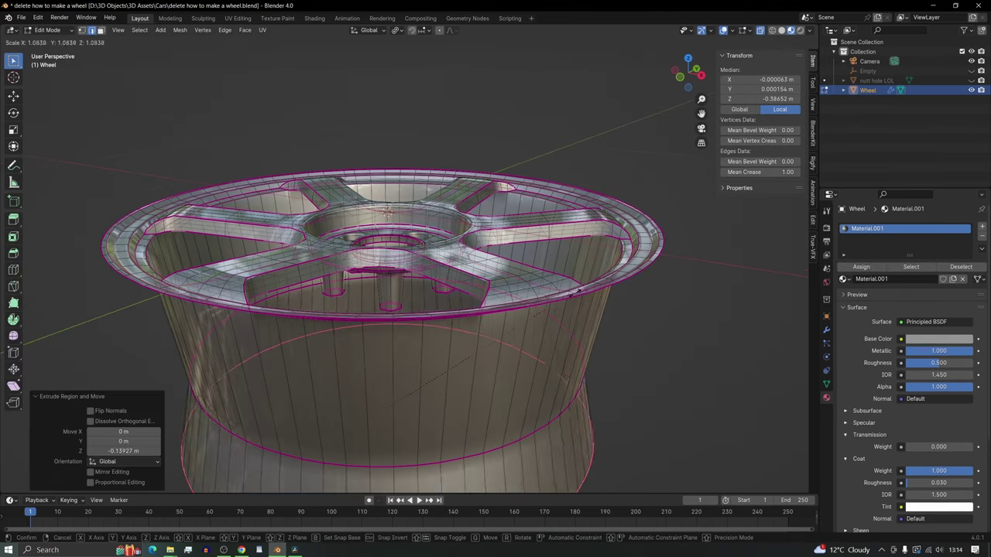
{"action": "left_click", "coordinate": [582, 288]}
{"action": "middle_click_drag", "start_coordinate": [581, 288], "coordinate": [574, 147], "text": "shift"}
- Extrude the flared back edge outward at a scale of 1.036, then extrude it about 0.016 m forward along Z
{"action": "key", "text": "e"}
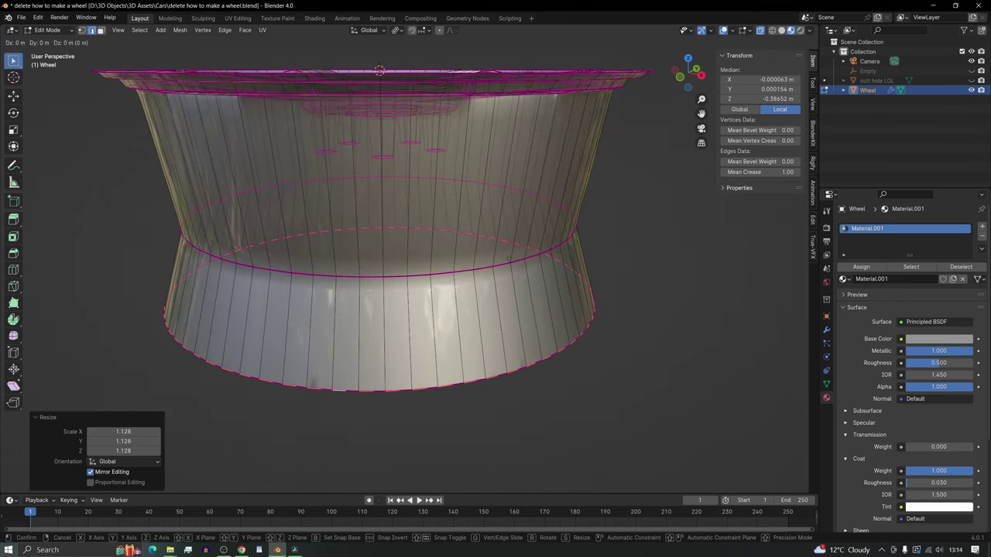
{"action": "key", "text": "s"}
{"action": "left_click", "coordinate": [516, 258]}
{"action": "key", "text": "e"}
{"action": "key", "text": "z"}
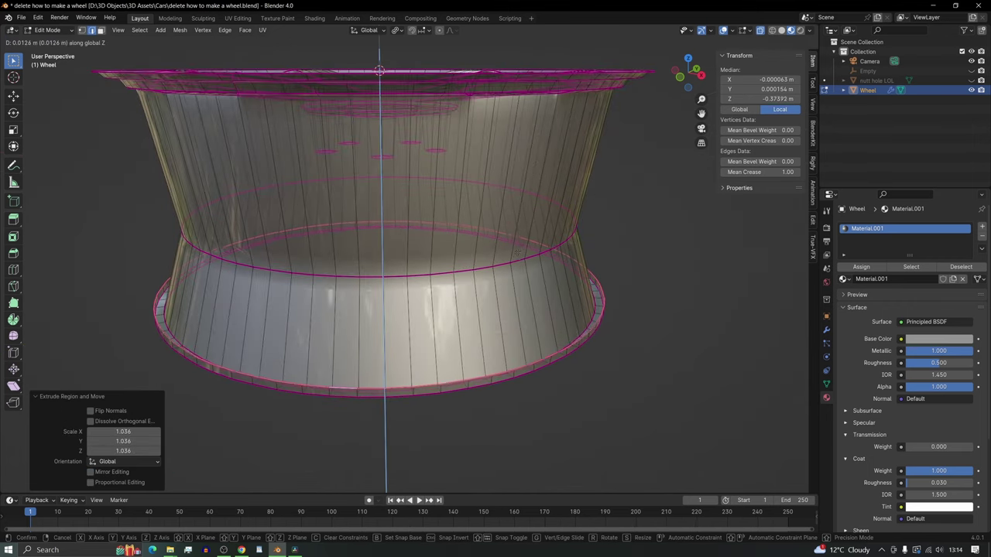
{"action": "left_click", "coordinate": [517, 250]}
- Extrude the back lip's edge loop inward at a scale of 0.966 to give the lip thickness
{"action": "key", "text": "e"}
{"action": "key", "text": "s"}
{"action": "left_click", "coordinate": [508, 253]}
- Examine the hub, lug holes and finished barrel in Edit and Object Mode from the front and the side
{"action": "middle_click_drag", "start_coordinate": [508, 253], "coordinate": [448, 346]}
{"action": "scroll", "coordinate": [462, 347], "scroll_direction": "down", "scroll_amount": 5}
{"action": "scroll", "coordinate": [451, 263], "scroll_direction": "up", "scroll_amount": 8}
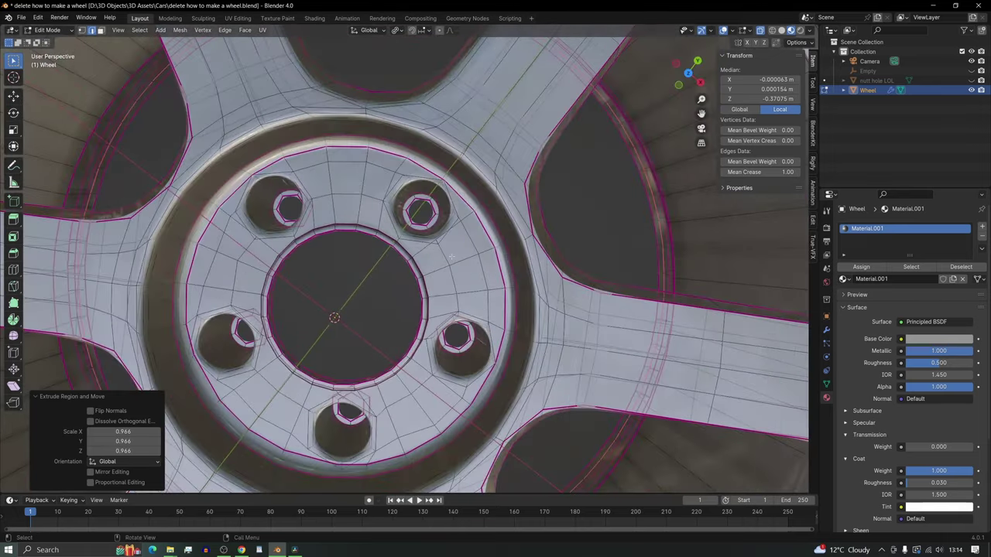
{"action": "key", "text": "Tab"}
{"action": "scroll", "coordinate": [459, 285], "scroll_direction": "down", "scroll_amount": 8}
{"action": "middle_click_drag", "start_coordinate": [463, 291], "coordinate": [473, 315]}
{"action": "scroll", "coordinate": [467, 320], "scroll_direction": "down", "scroll_amount": 2}
{"action": "middle_click_drag", "start_coordinate": [467, 320], "coordinate": [427, 294]}
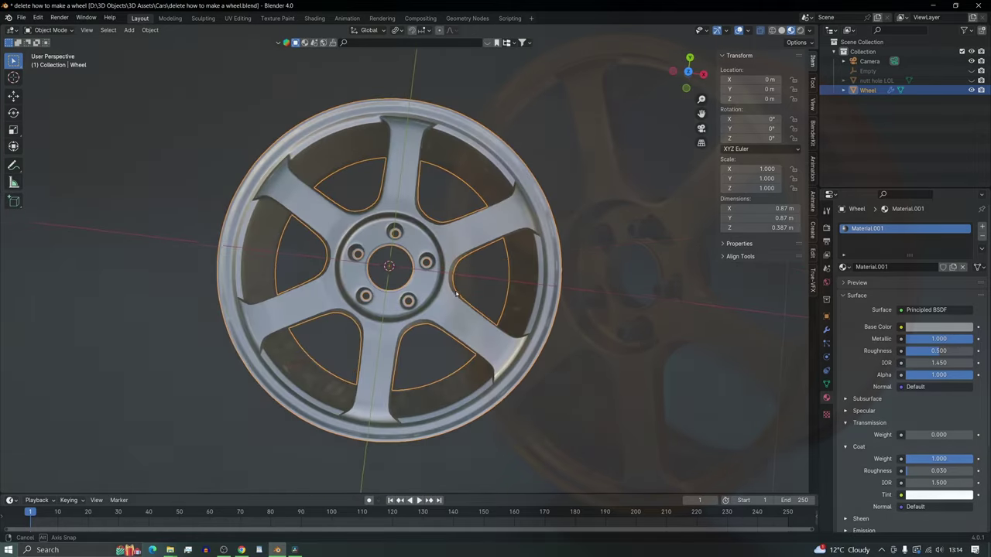
{"action": "middle_click_drag", "start_coordinate": [427, 294], "coordinate": [460, 232]}
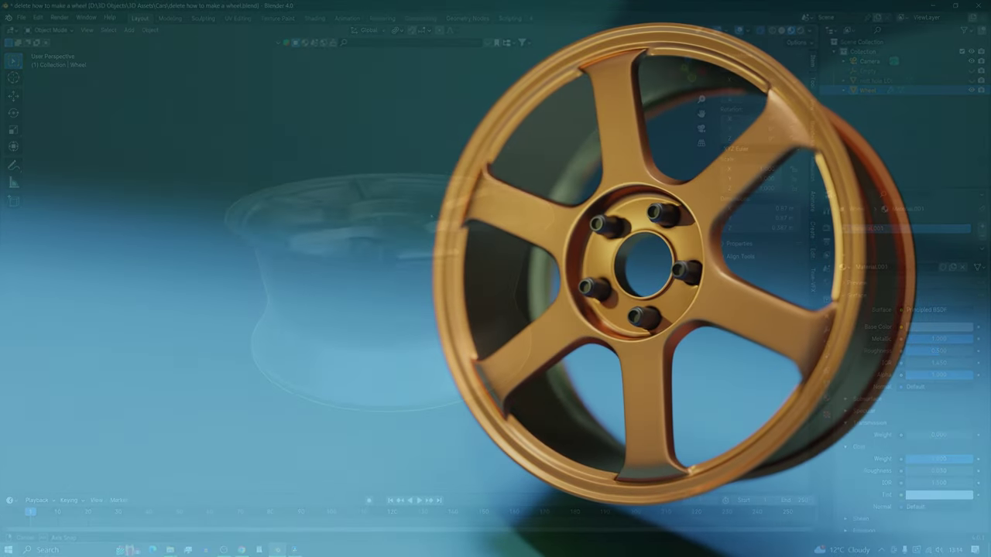